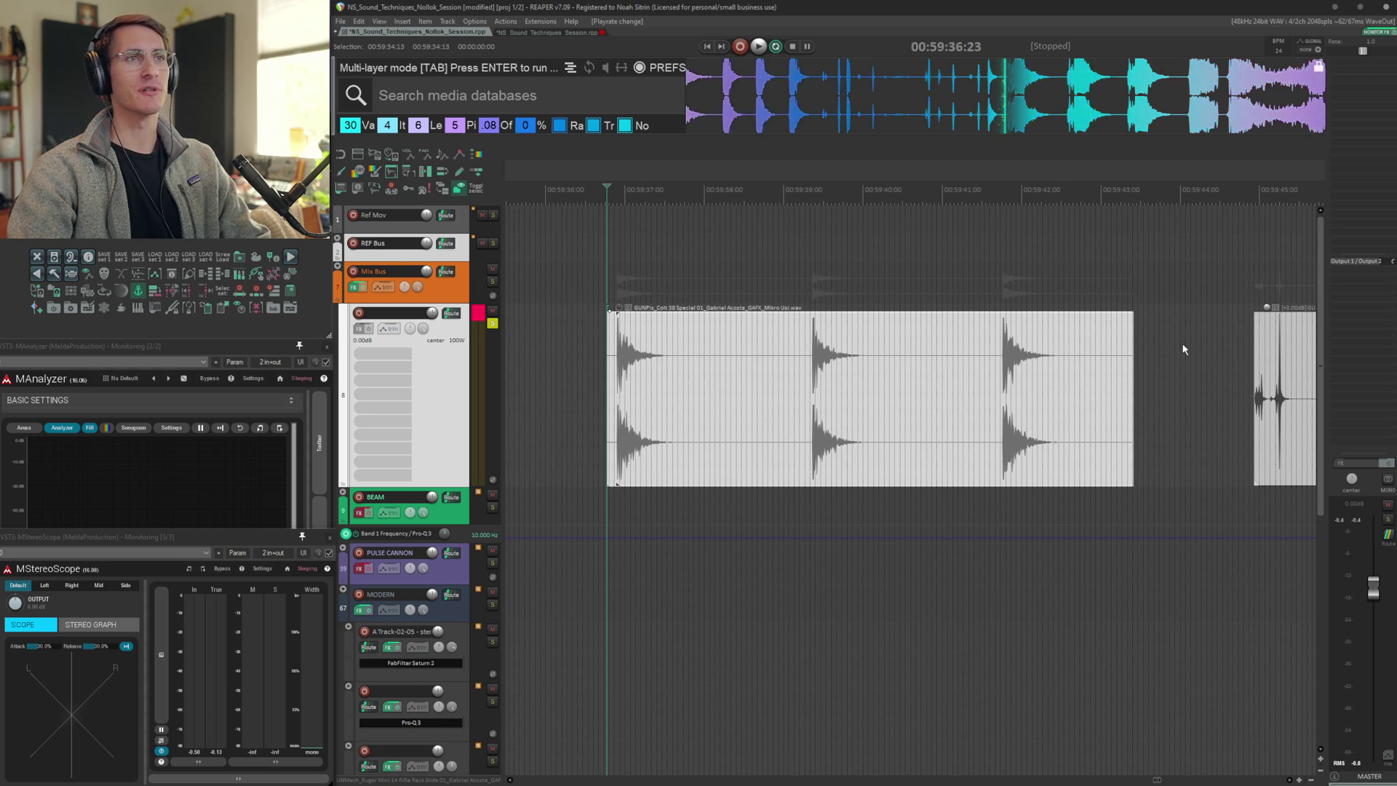
Play back the sample clips on the track and jump the edit cursor to the next transient
key("space")
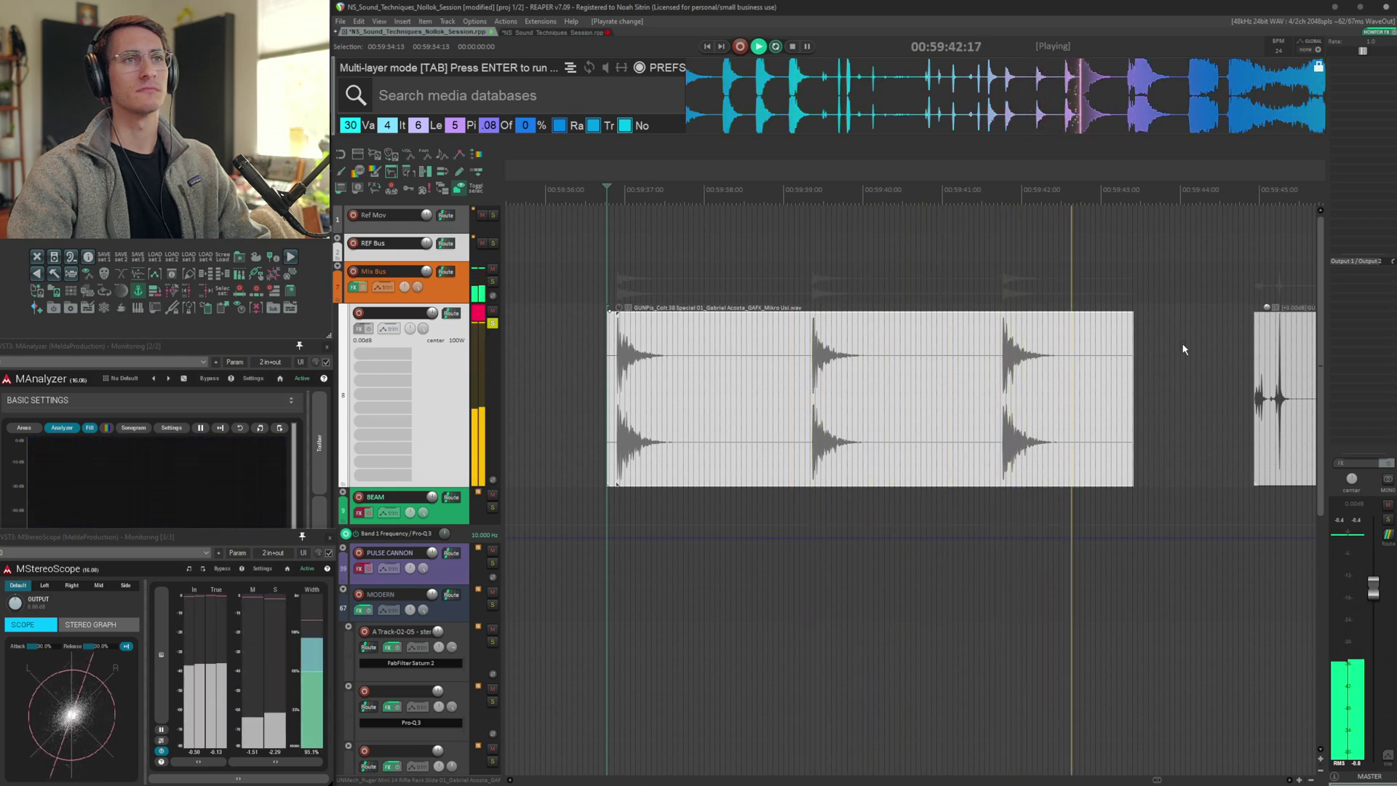
left_click(1183, 349)
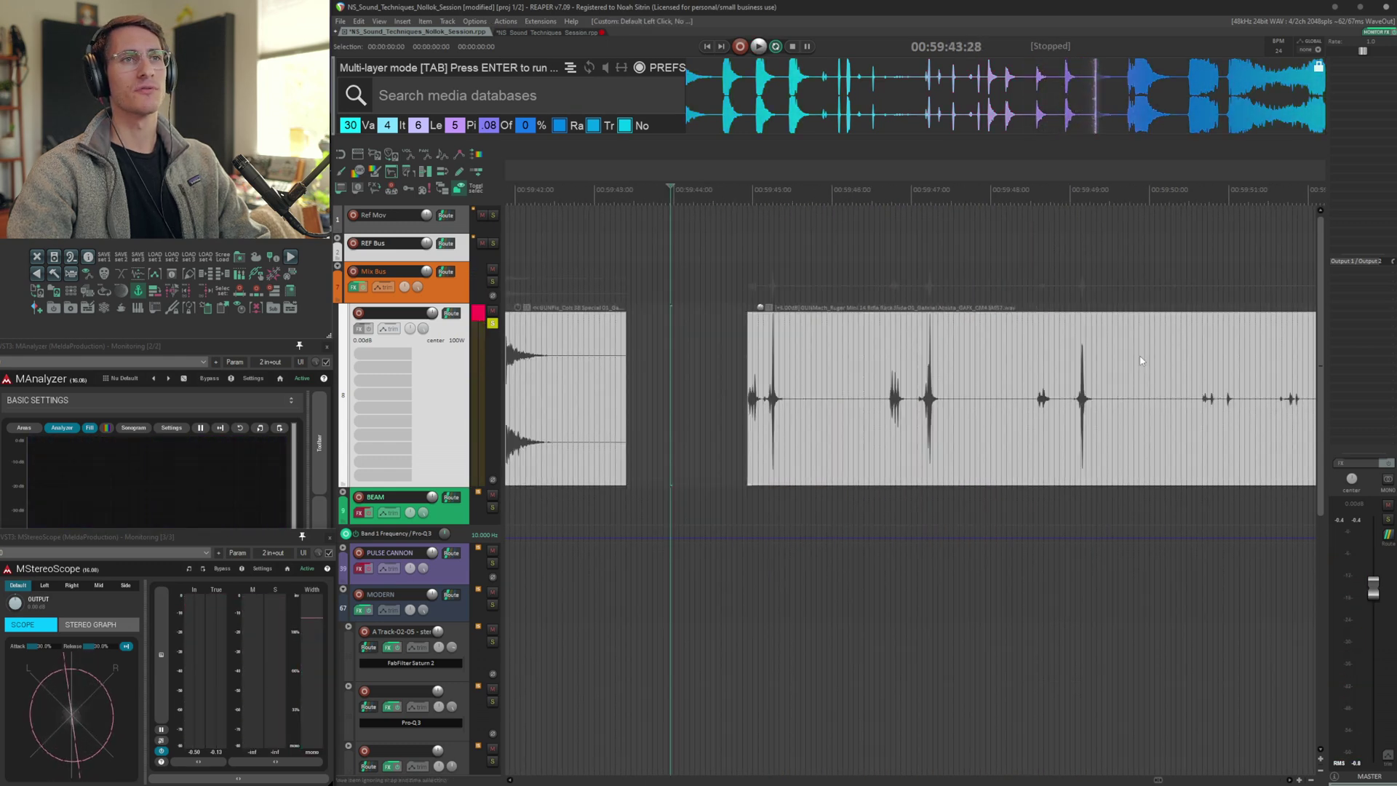
left_click(710, 350)
key("Tab")
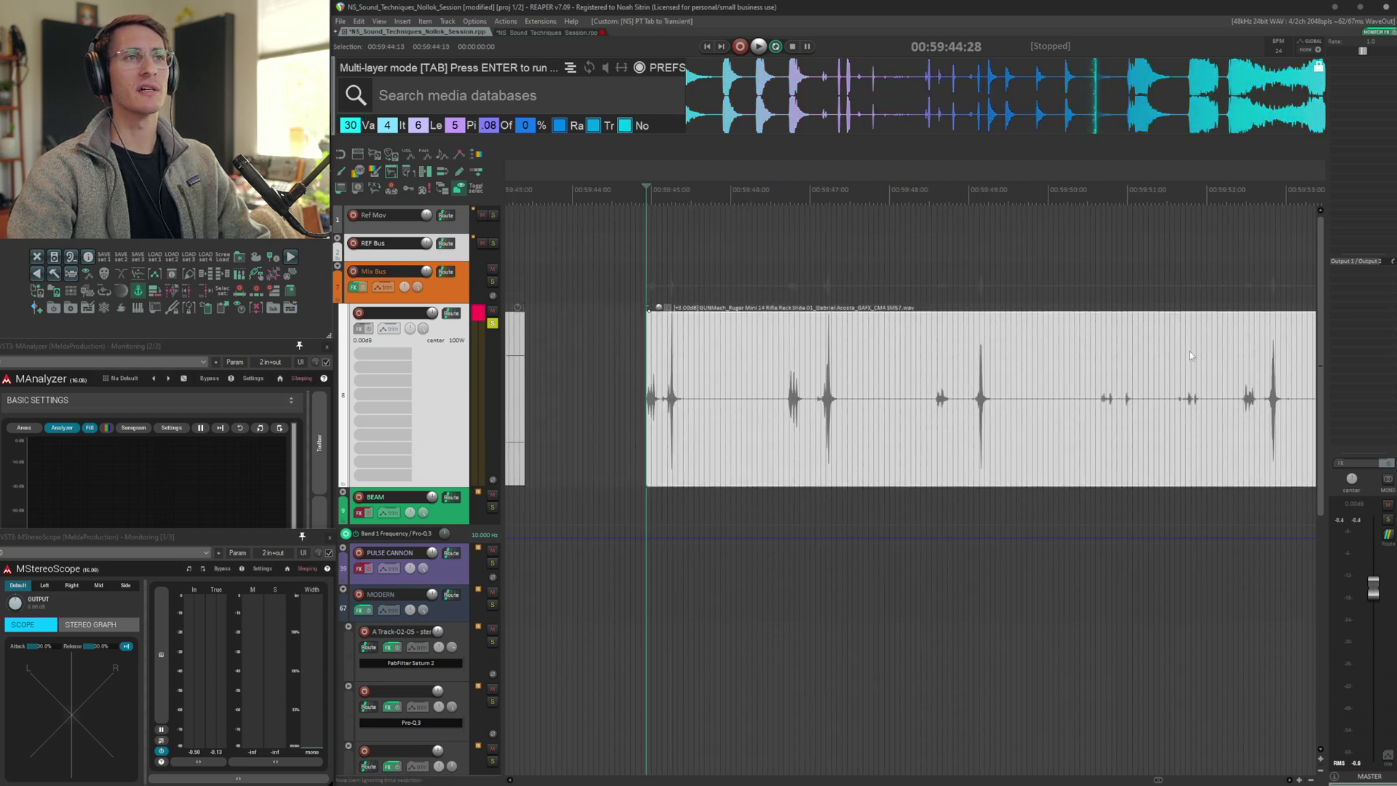
key("space")
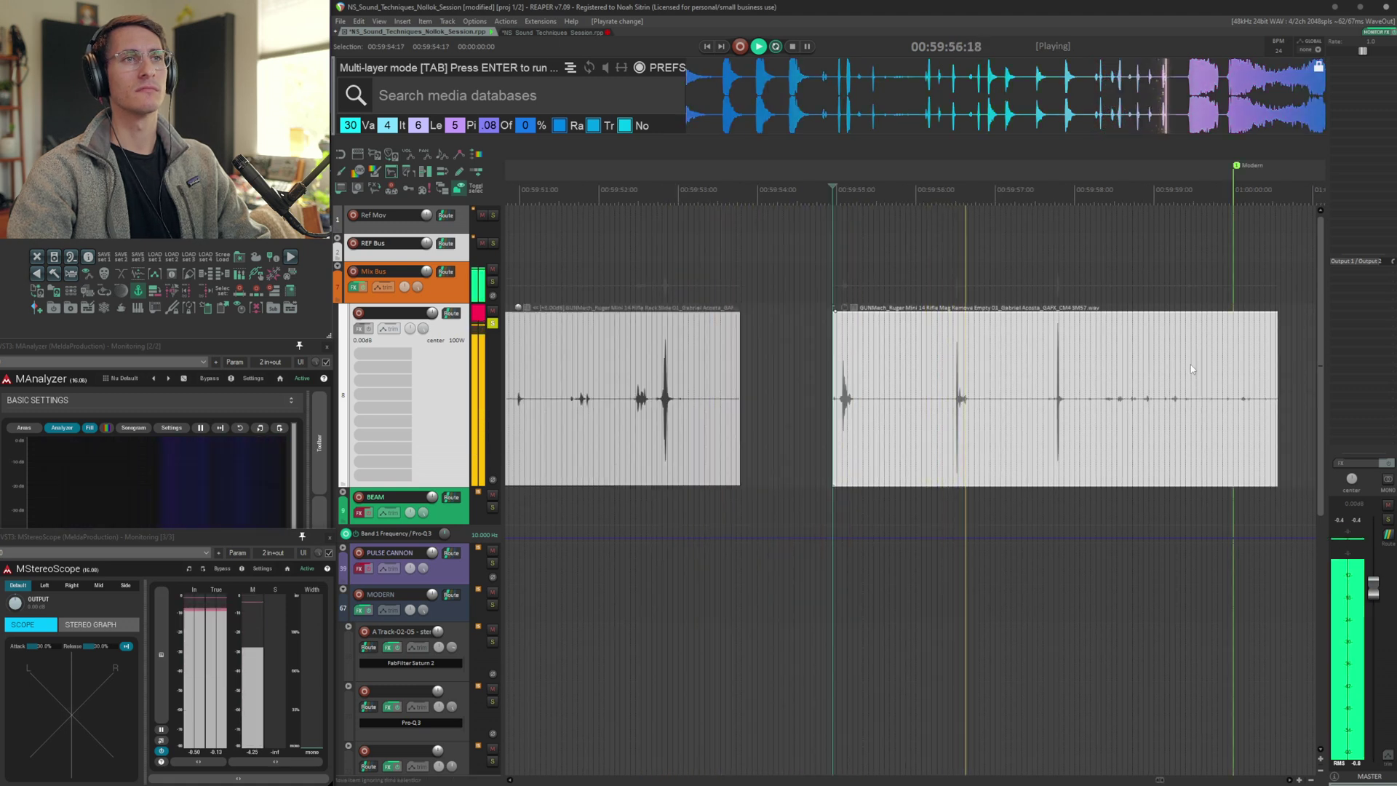
key("space")
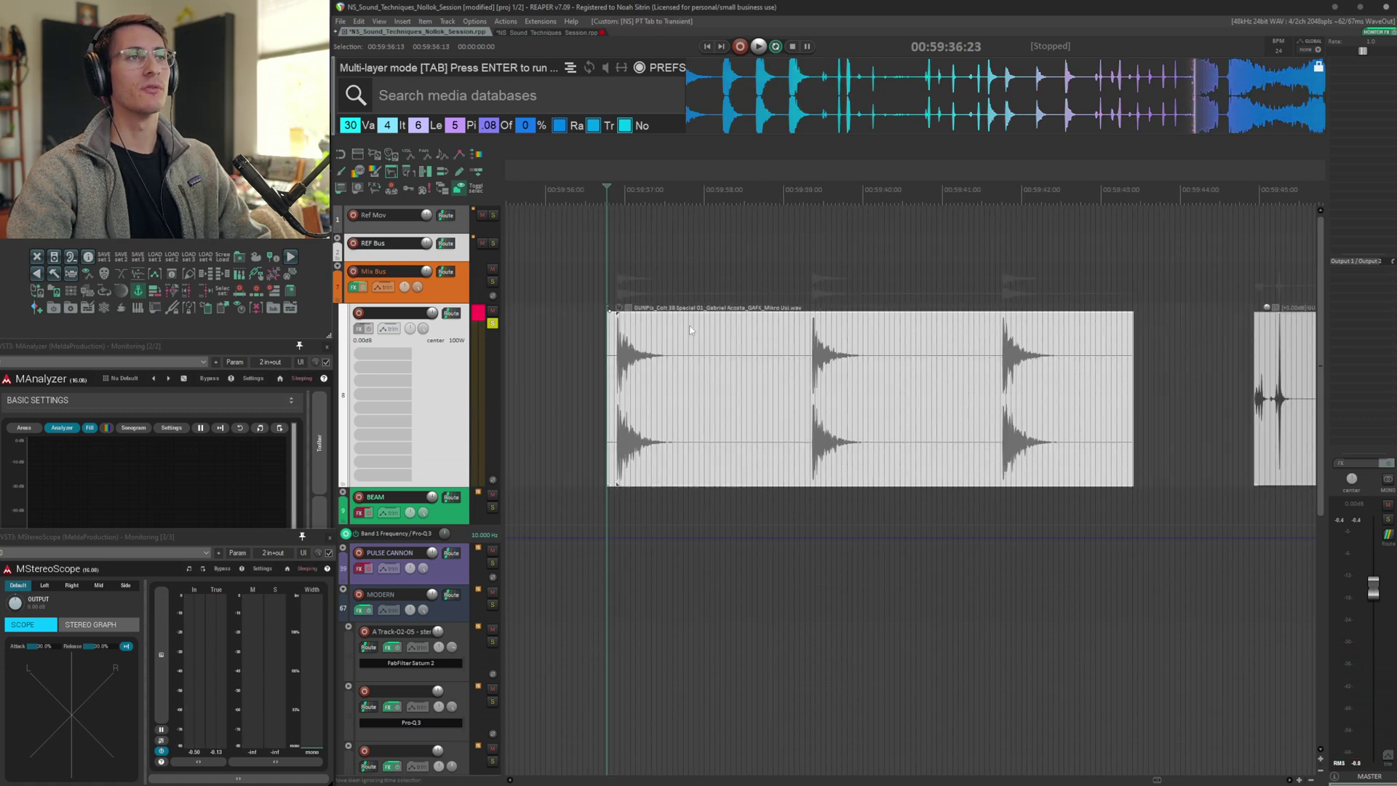
Scroll along the timeline and step the edit cursor through the transients of the neighbouring clips
scroll(687, 332, "right", 3)
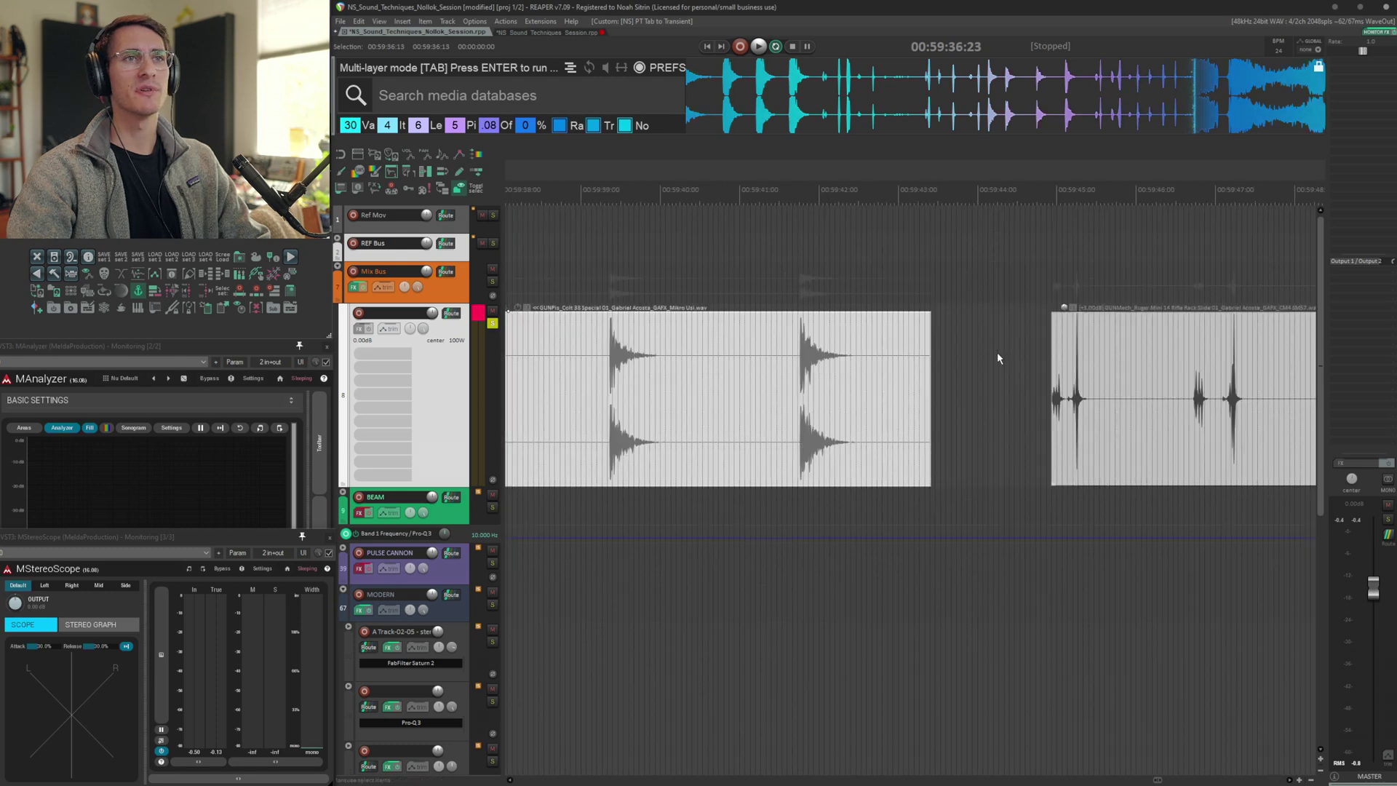
left_click(951, 350)
key("Tab")
scroll(940, 350, "right", 3)
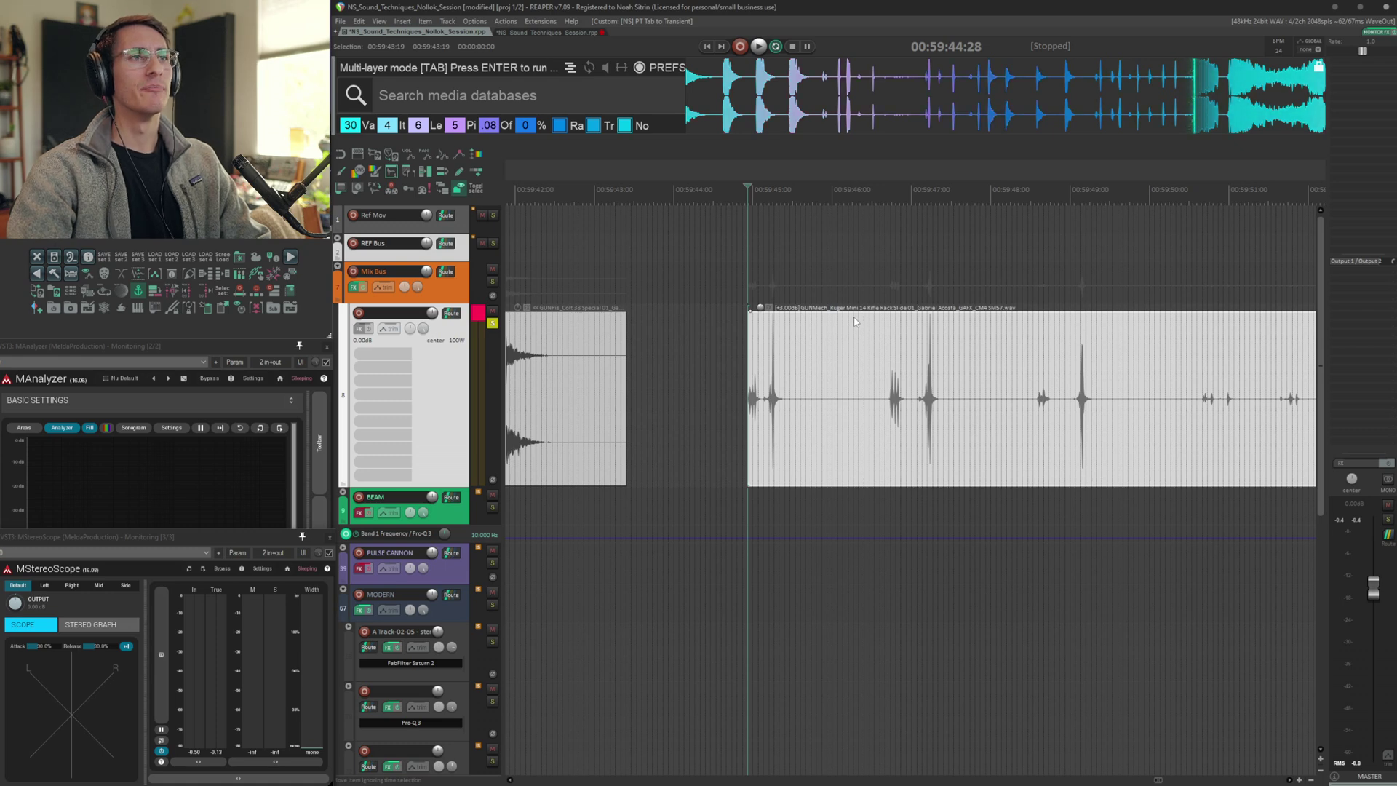
scroll(894, 356, "left", 4)
scroll(894, 356, "left", 1)
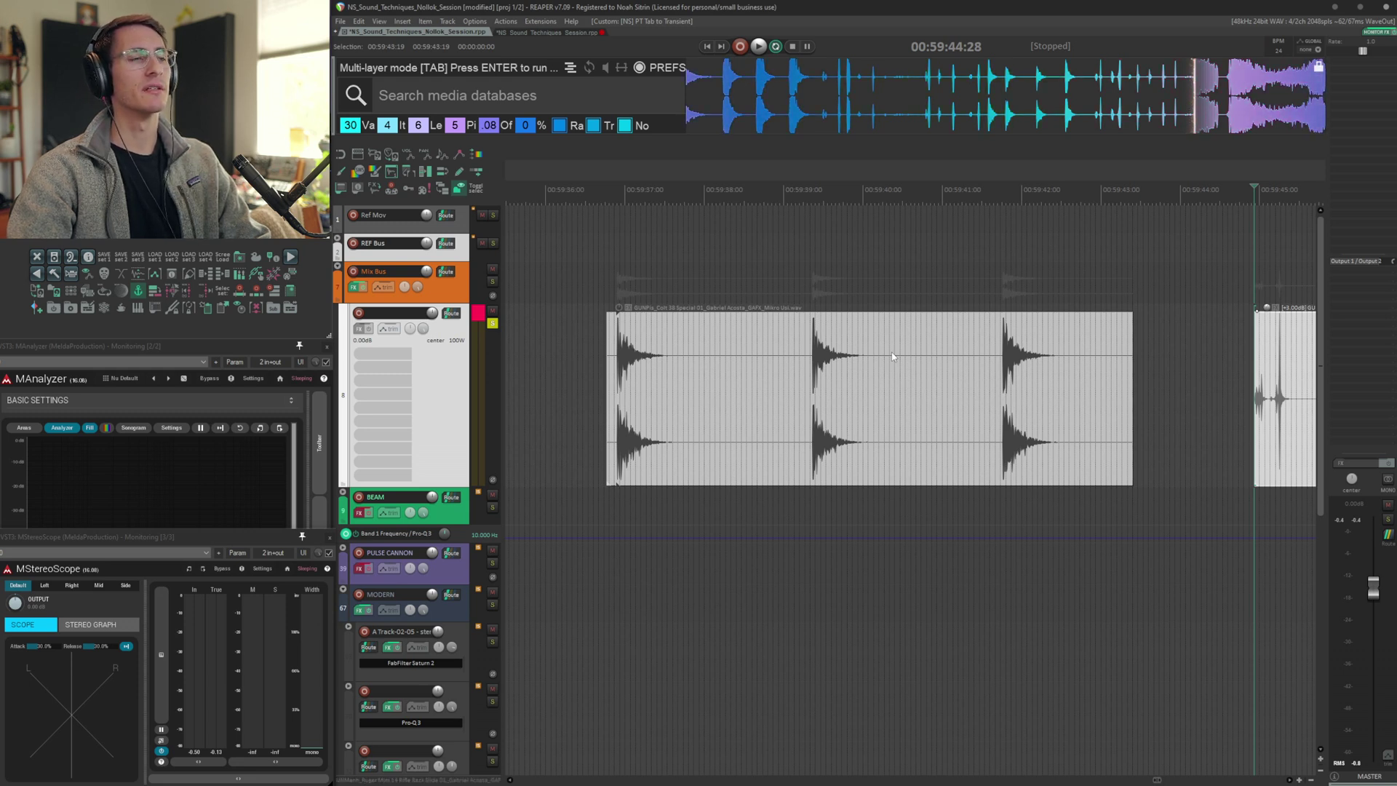
scroll(893, 357, "left", 1)
left_click(640, 358)
key("Tab")
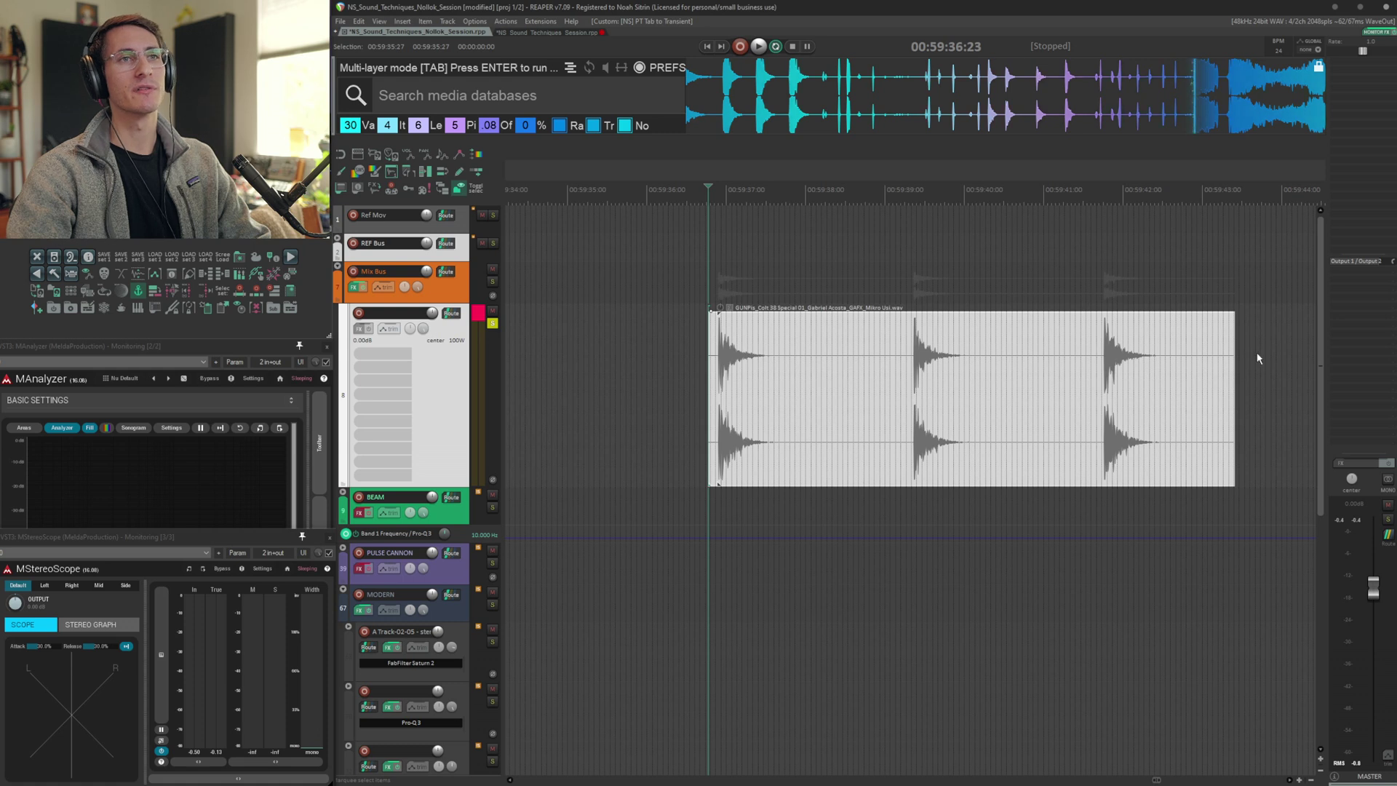
Zoom into the first sample clip and place the edit cursor at points along its hits
scroll(1256, 353, "right", 1)
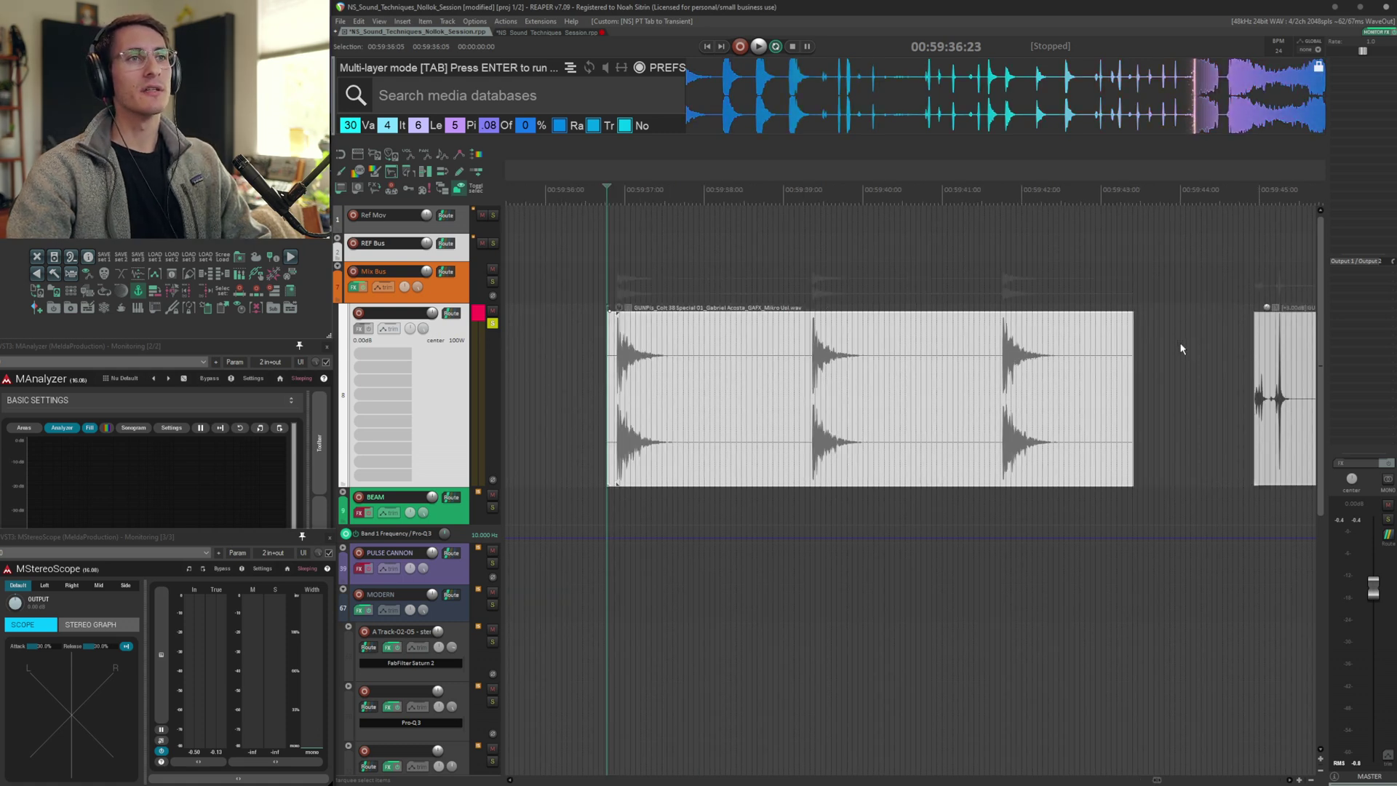
scroll(1182, 349, "up", 3)
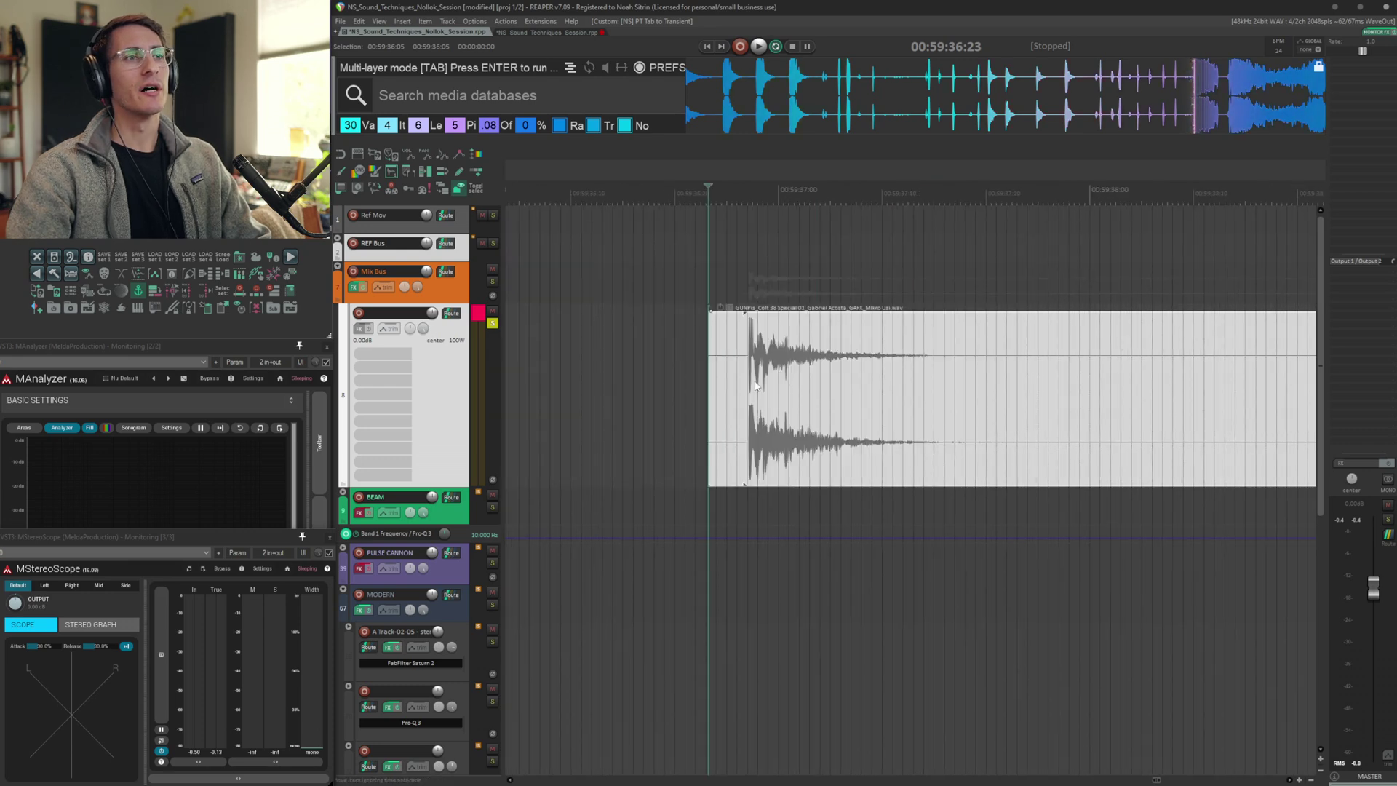
left_click(738, 372)
scroll(738, 372, "right", 2)
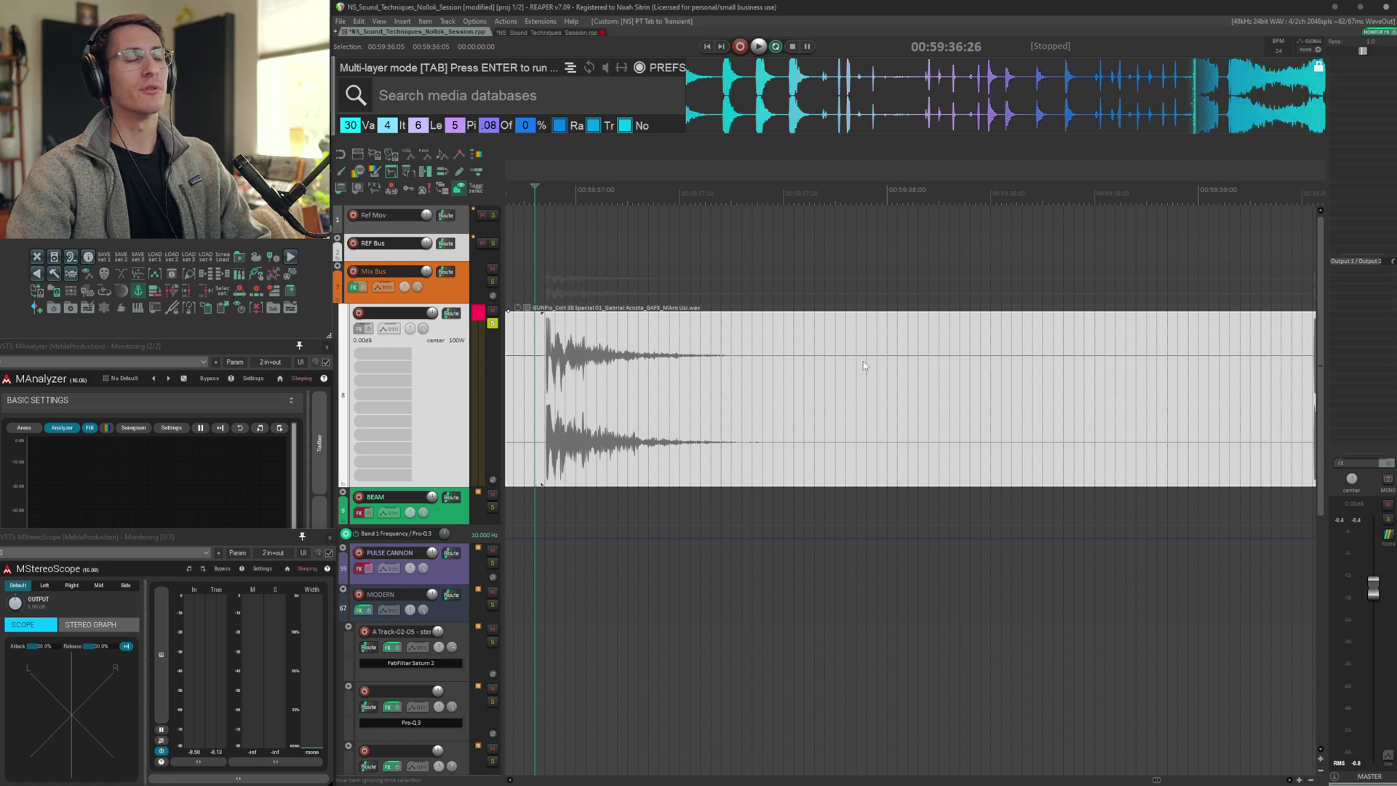
left_click(668, 370)
scroll(679, 368, "down", 2)
scroll(683, 365, "right", 2)
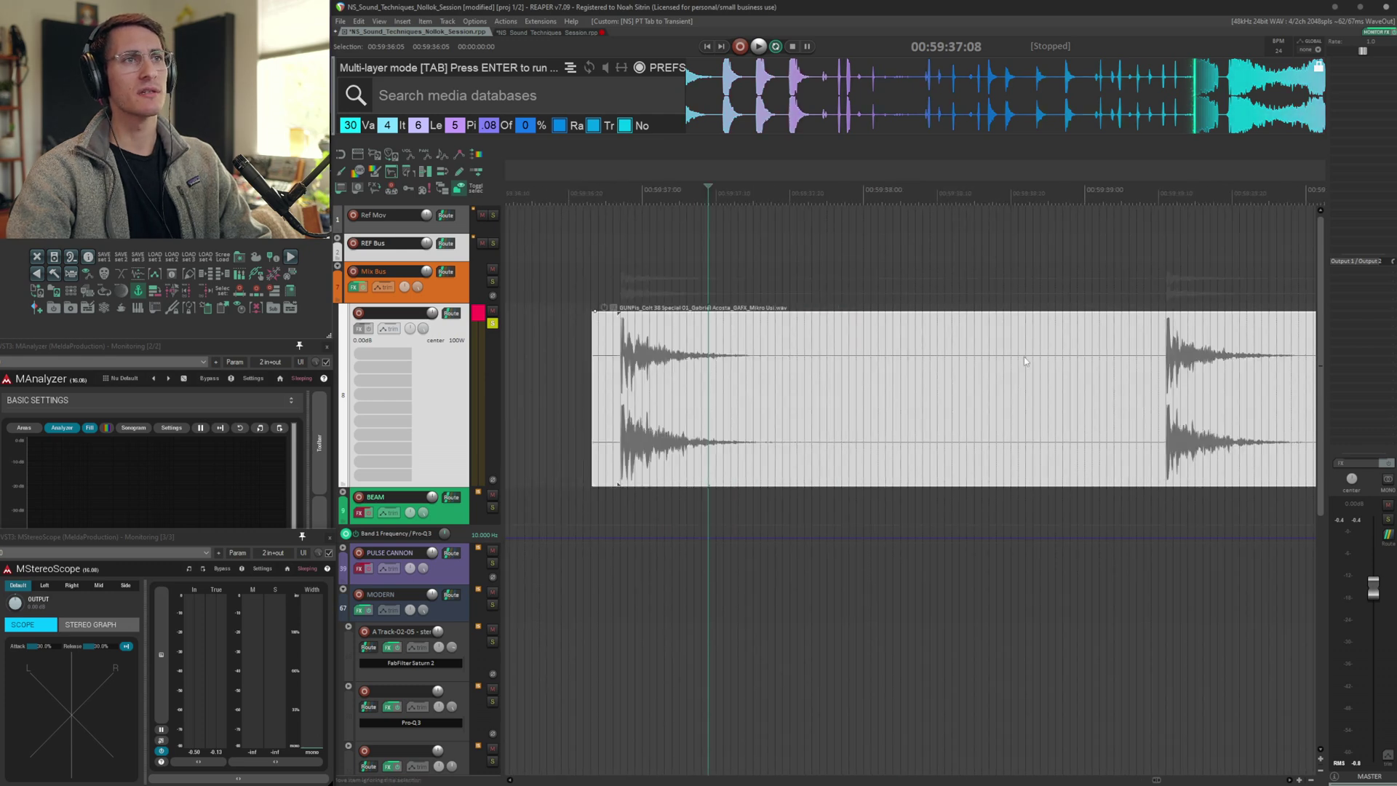
left_click(906, 373)
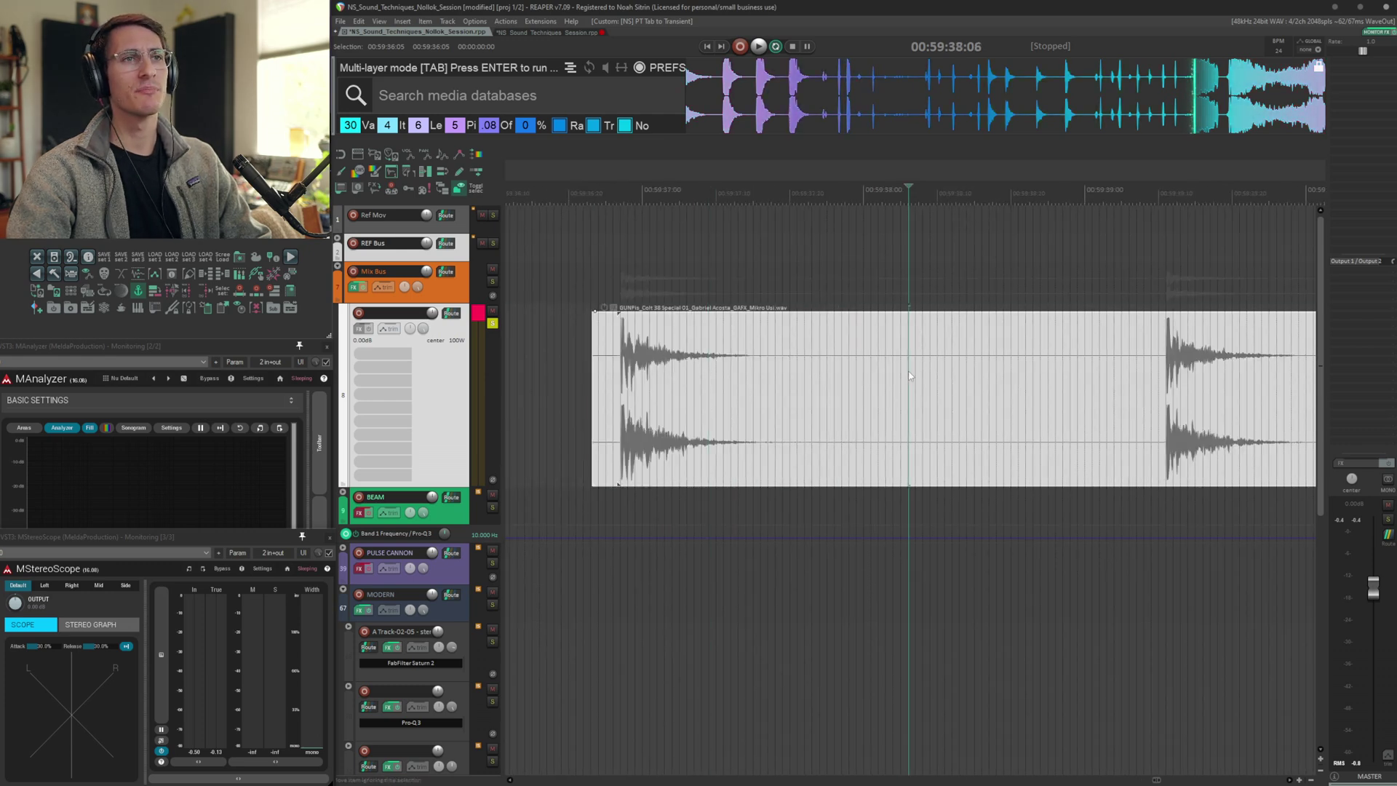
Browse down through the session to the MODERN folder and its layered stem clips
scroll(858, 369, "right", 2)
scroll(855, 365, "down", 3)
scroll(855, 364, "right", 3)
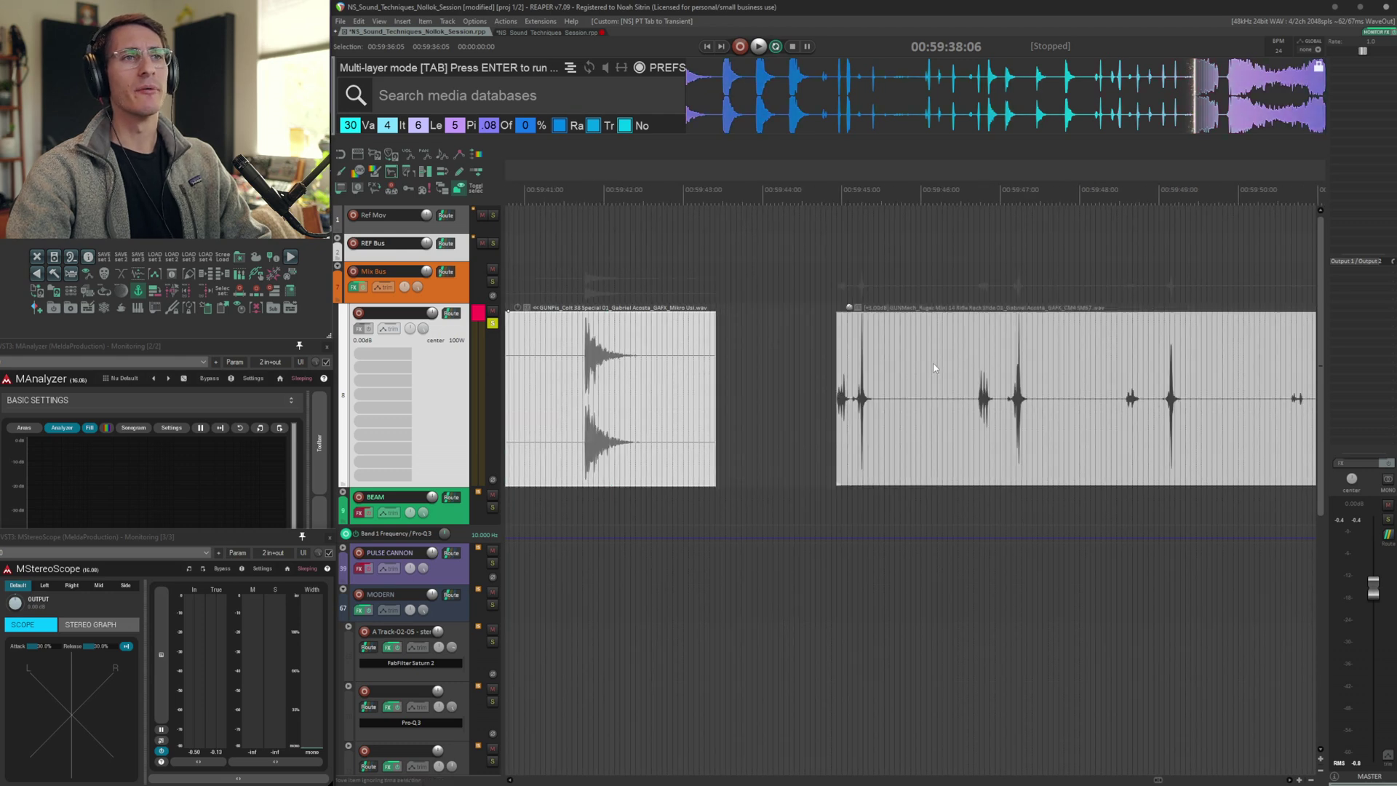
scroll(736, 379, "left", 5)
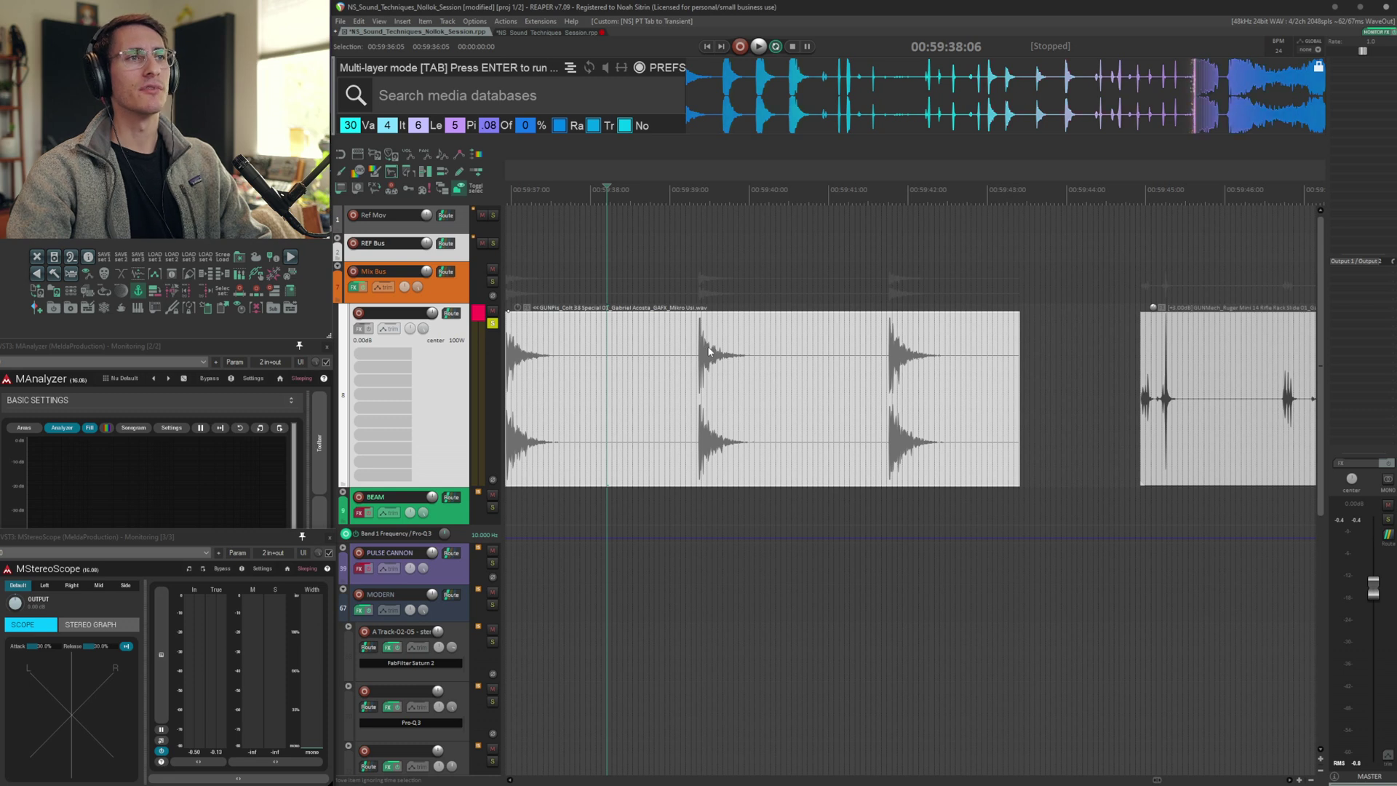
left_click(710, 352)
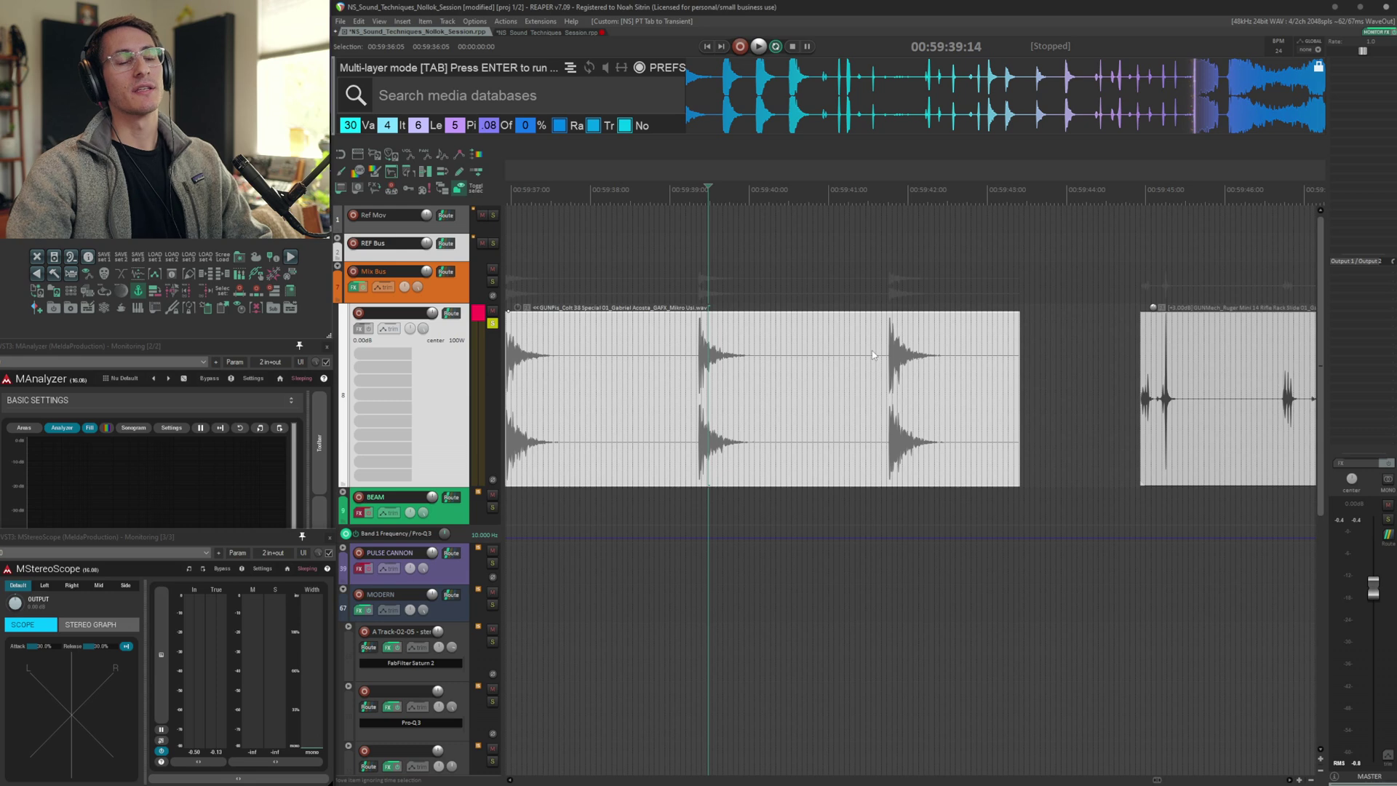
left_click(1028, 360)
scroll(1033, 359, "down", 6)
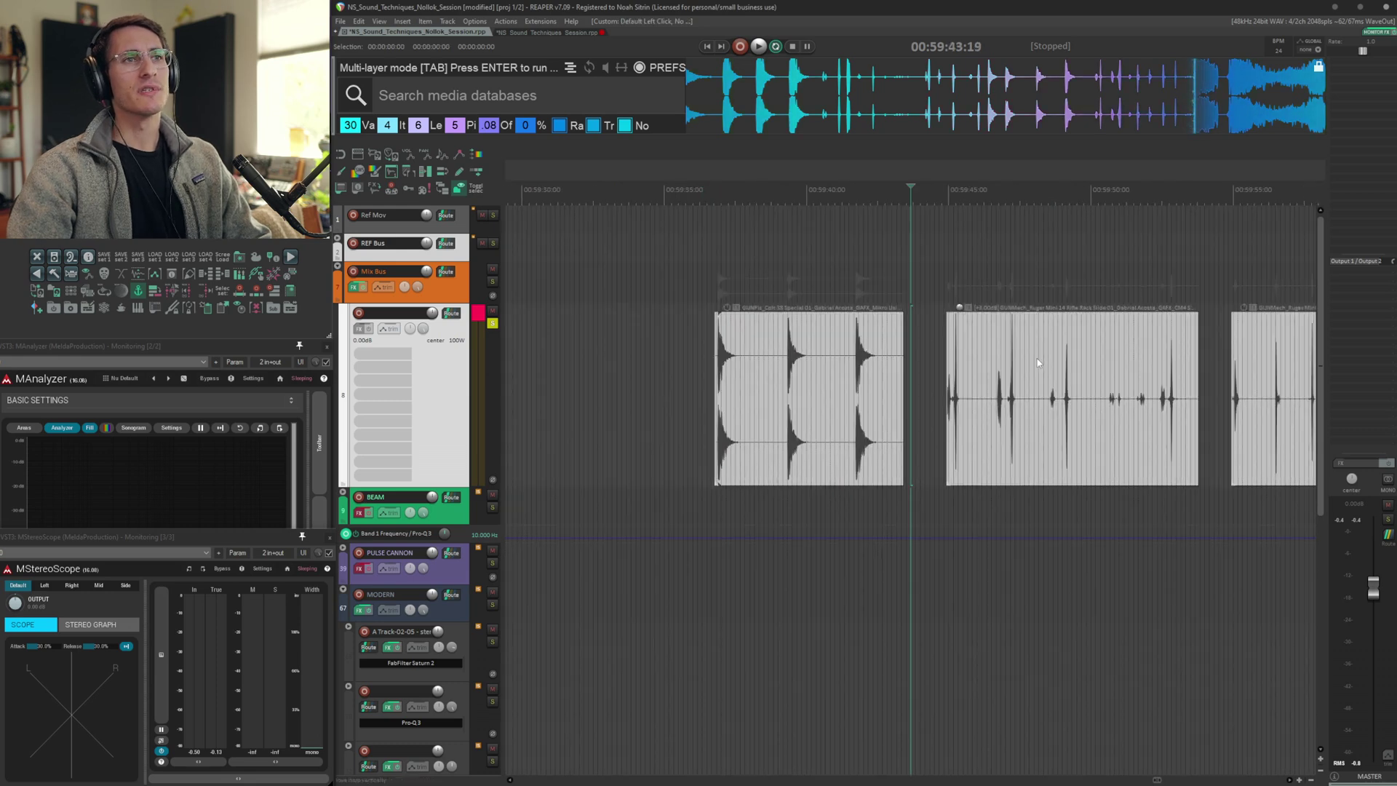
scroll(946, 436, "down", 3)
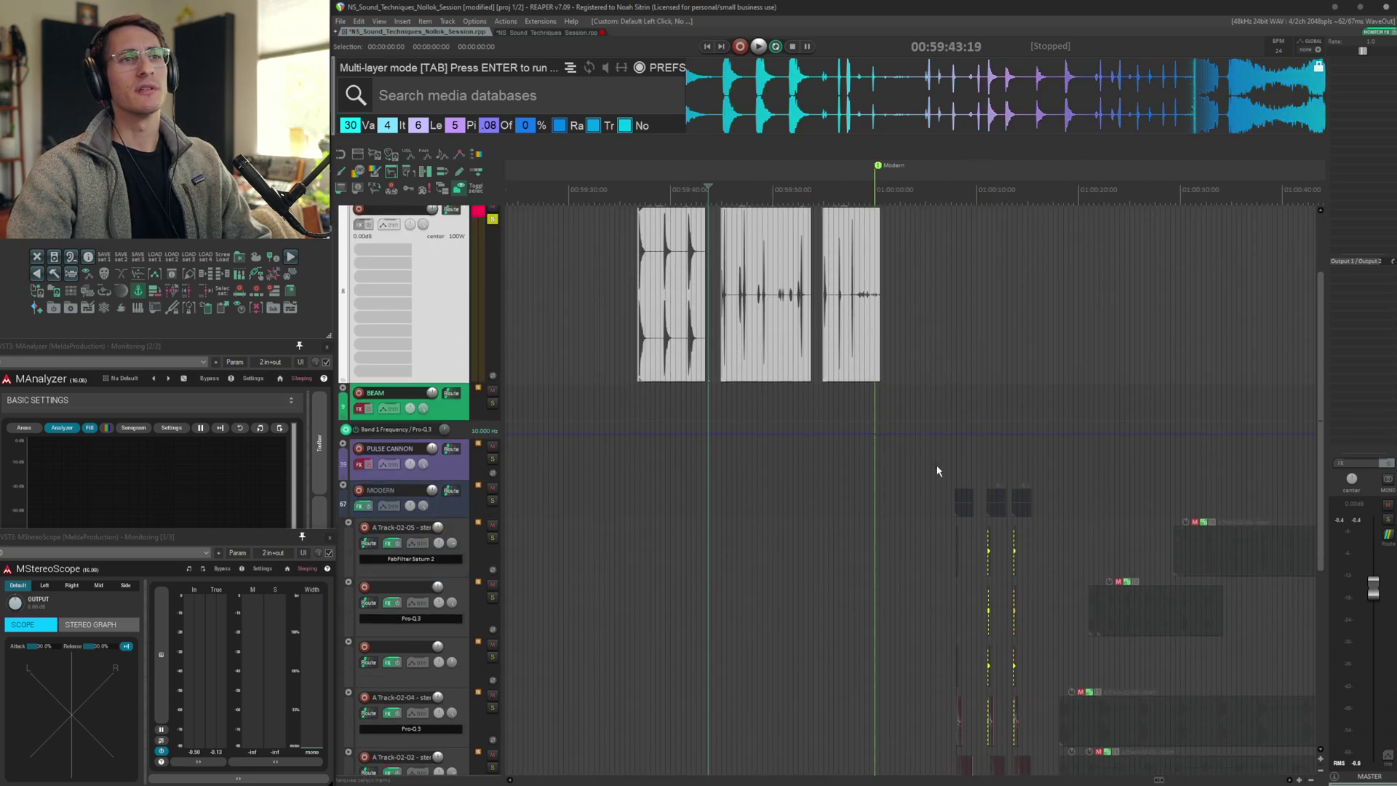
left_click(909, 506)
scroll(999, 464, "down", 3)
scroll(983, 463, "up", 10)
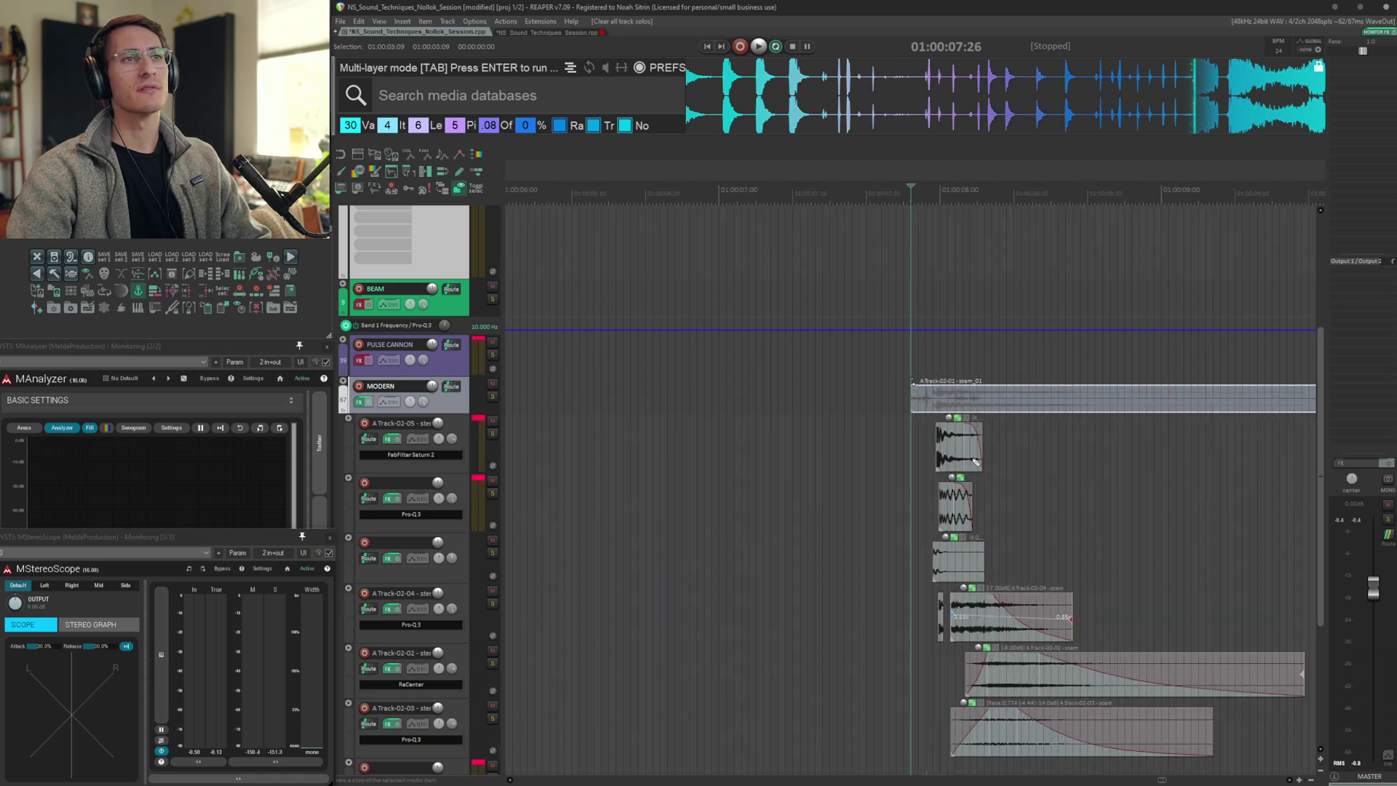
scroll(973, 462, "right", 3)
scroll(973, 462, "down", 3)
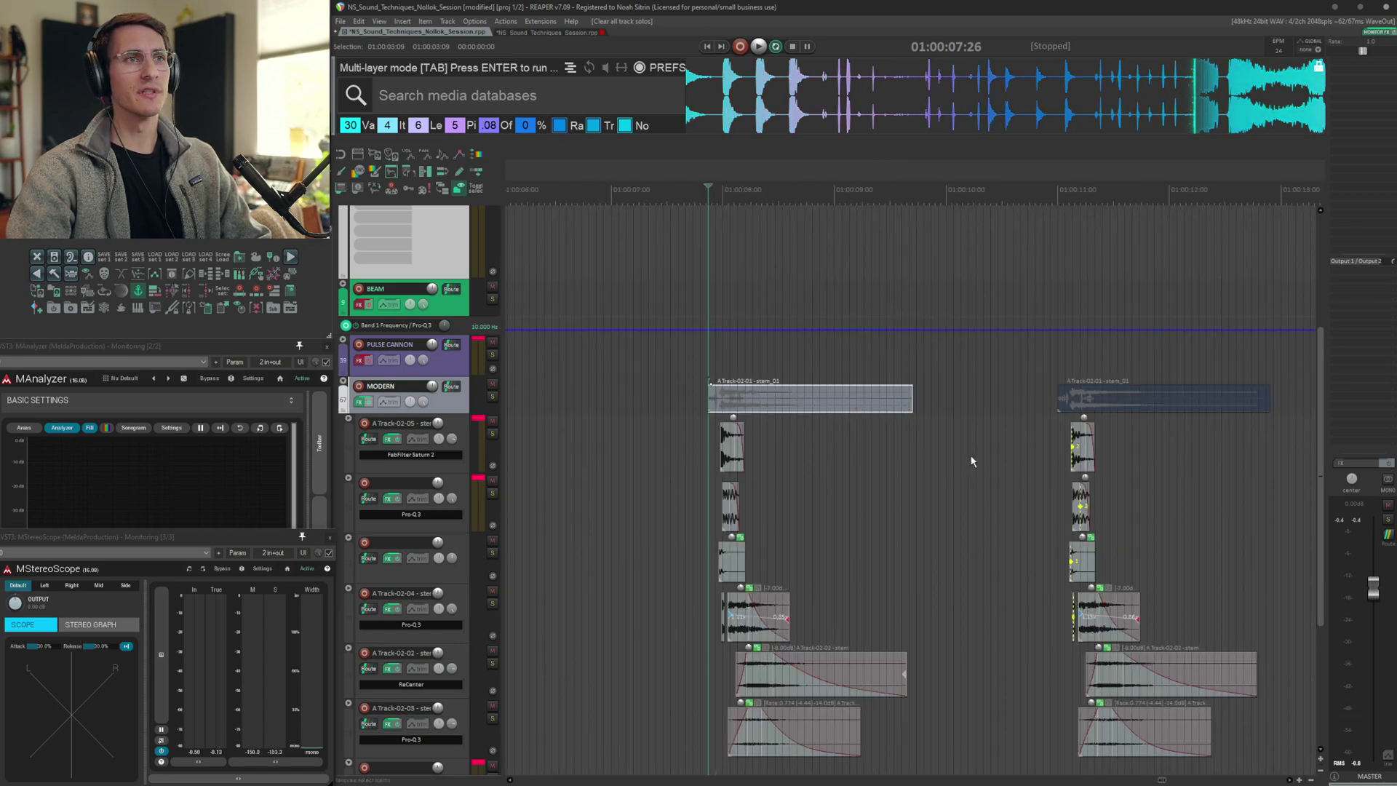
scroll(973, 462, "down", 3)
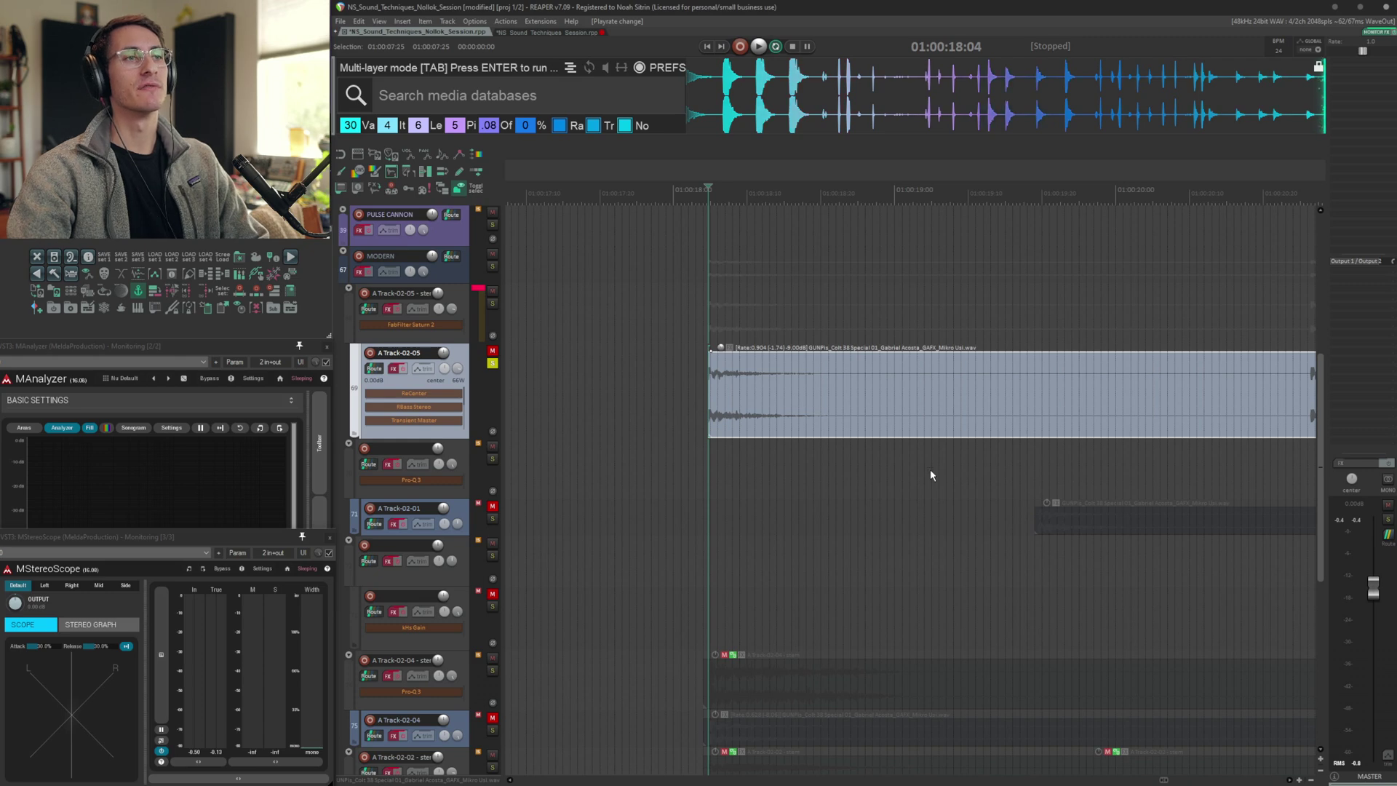
Audition the A Track-02-05 layer and open its FX chain to inspect the FabFilter Saturn 2 plugin
key("space")
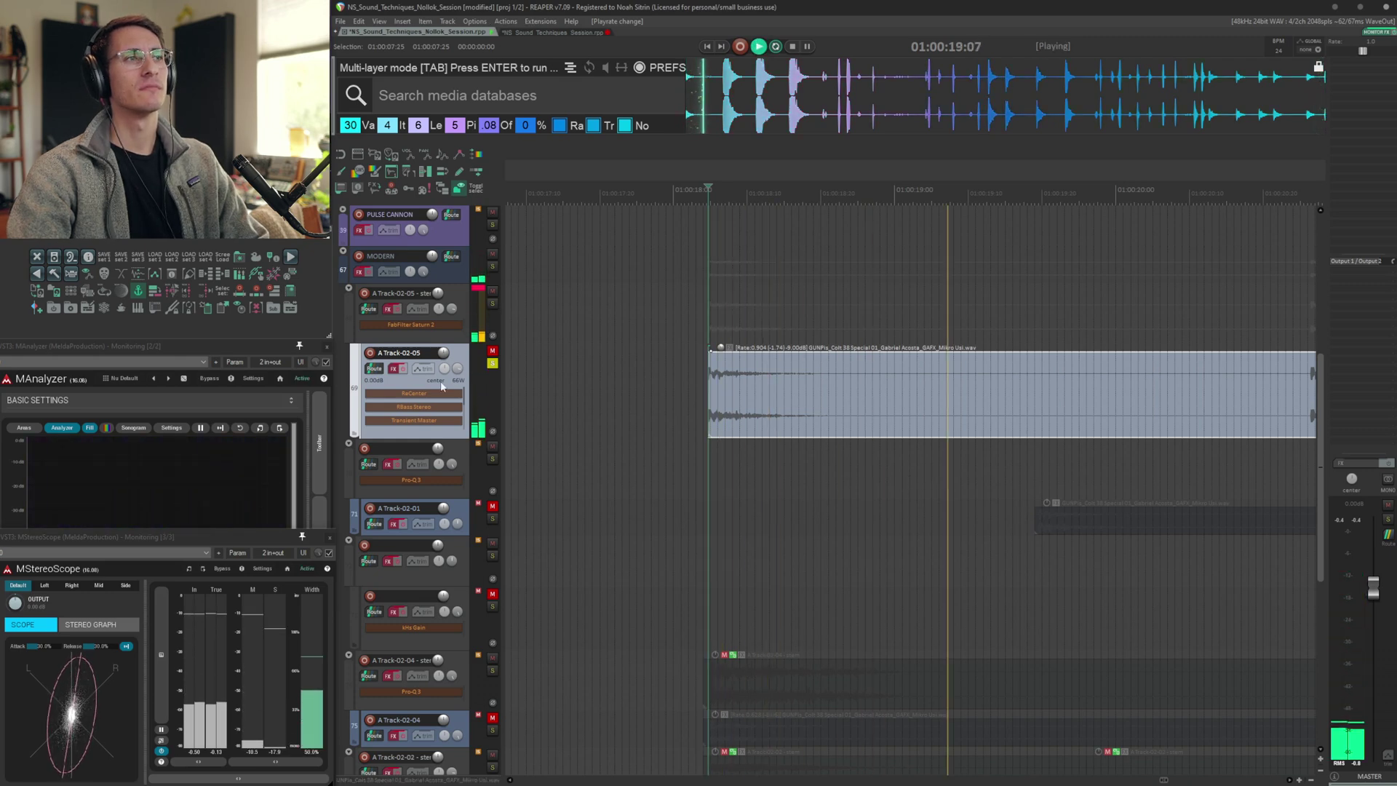
left_click(415, 393)
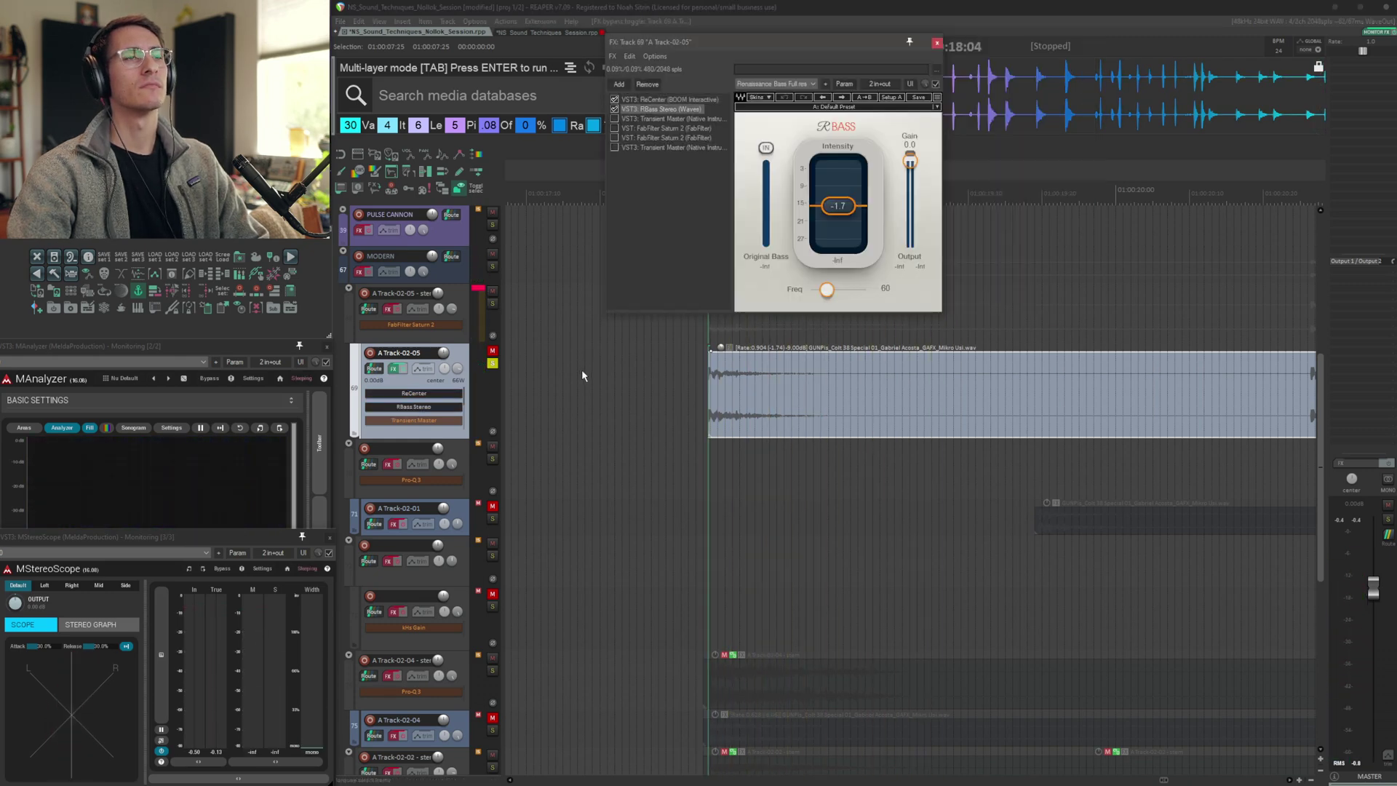
key("space")
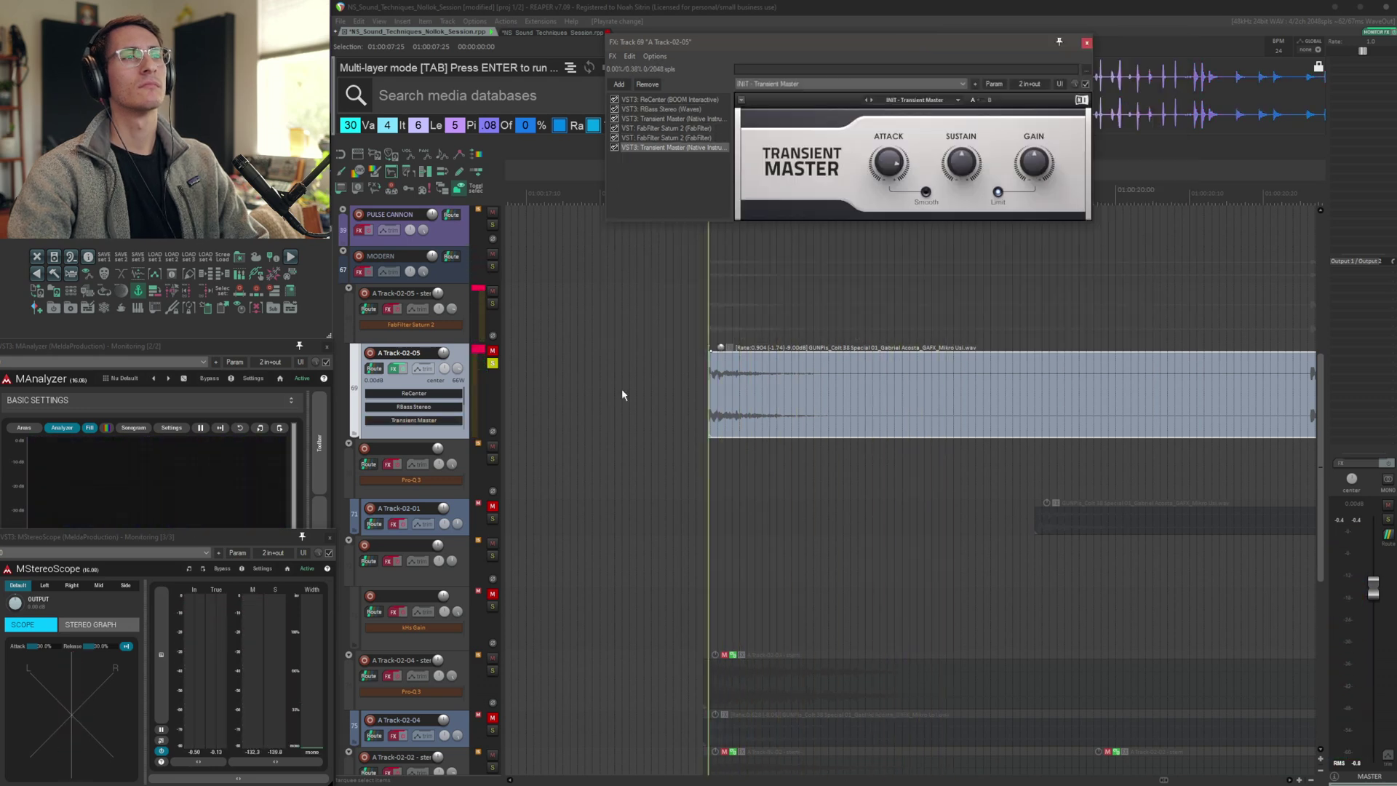
key("space")
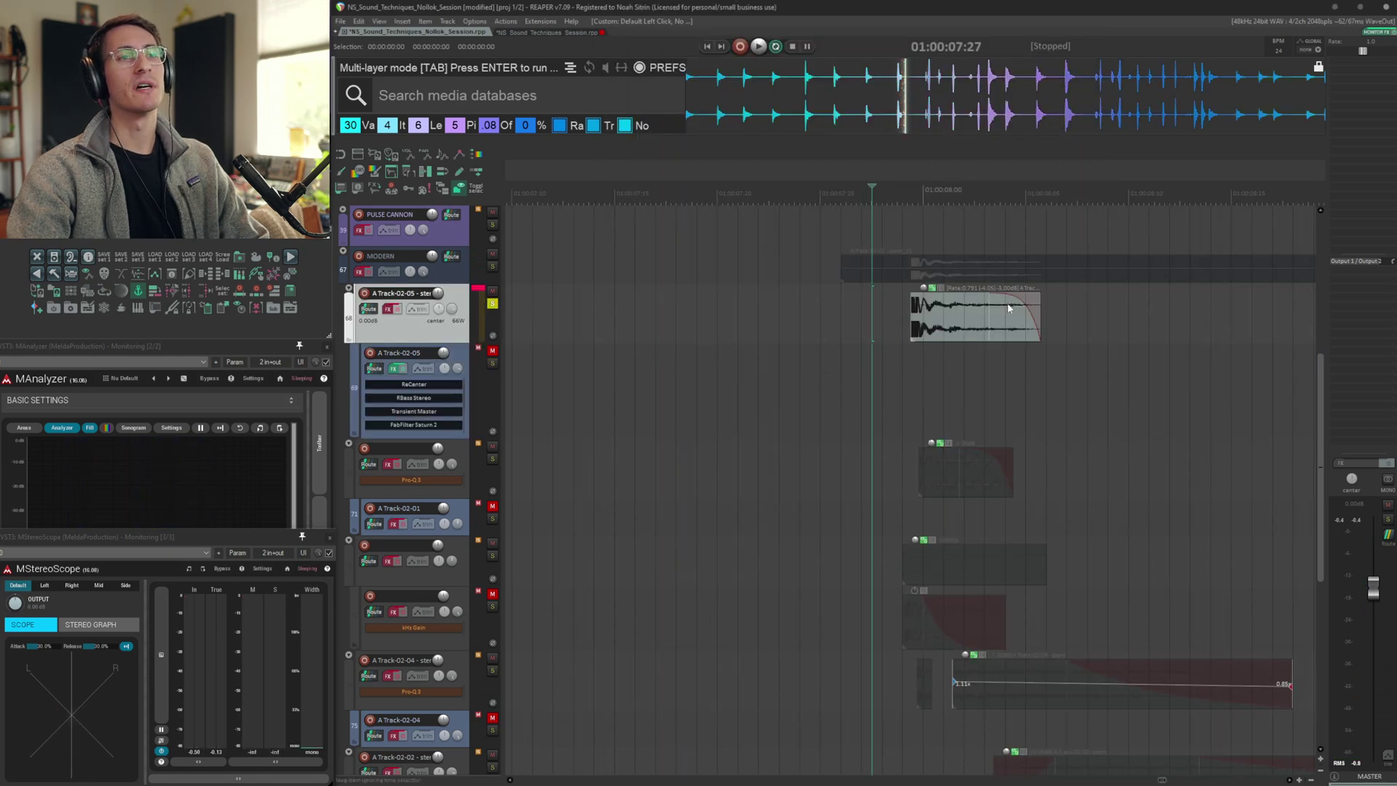
key("space")
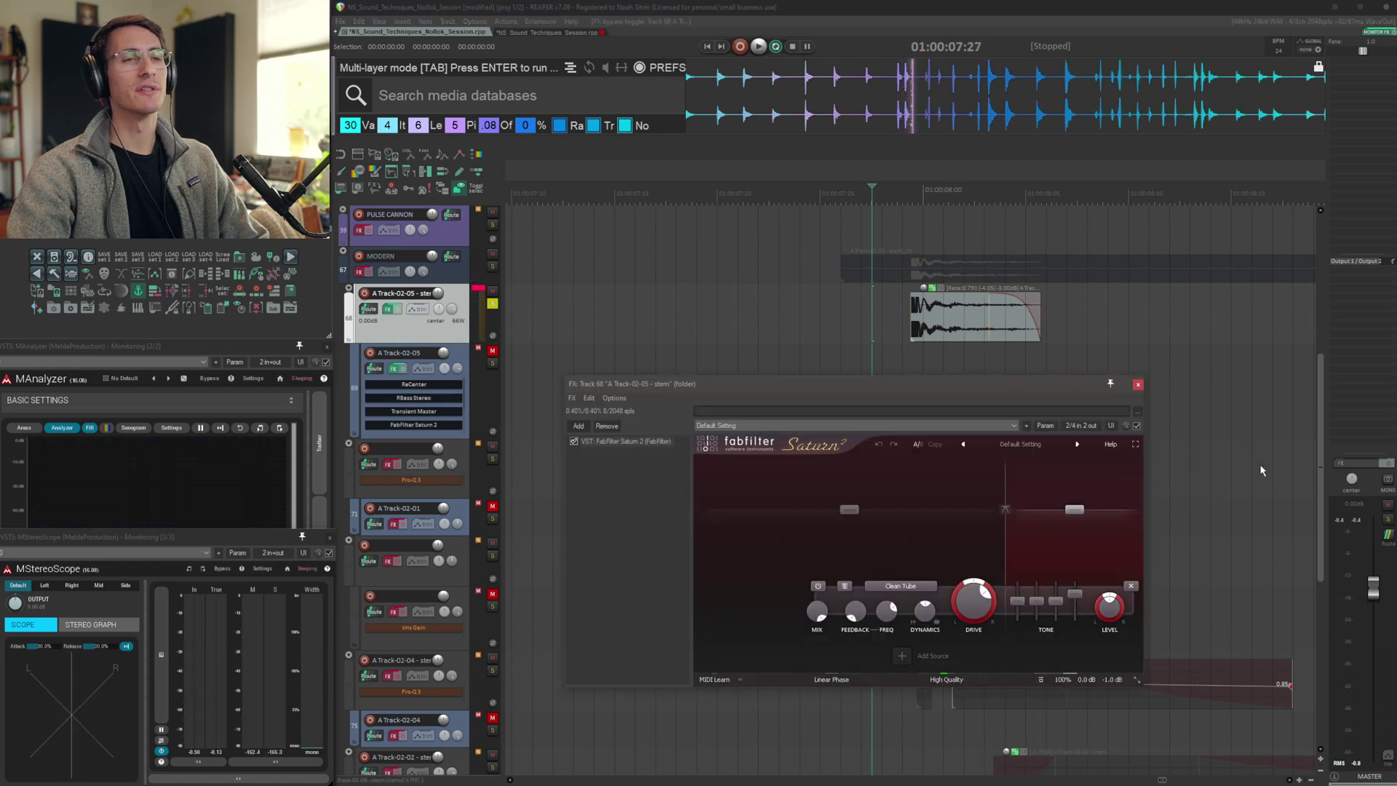
key("space")
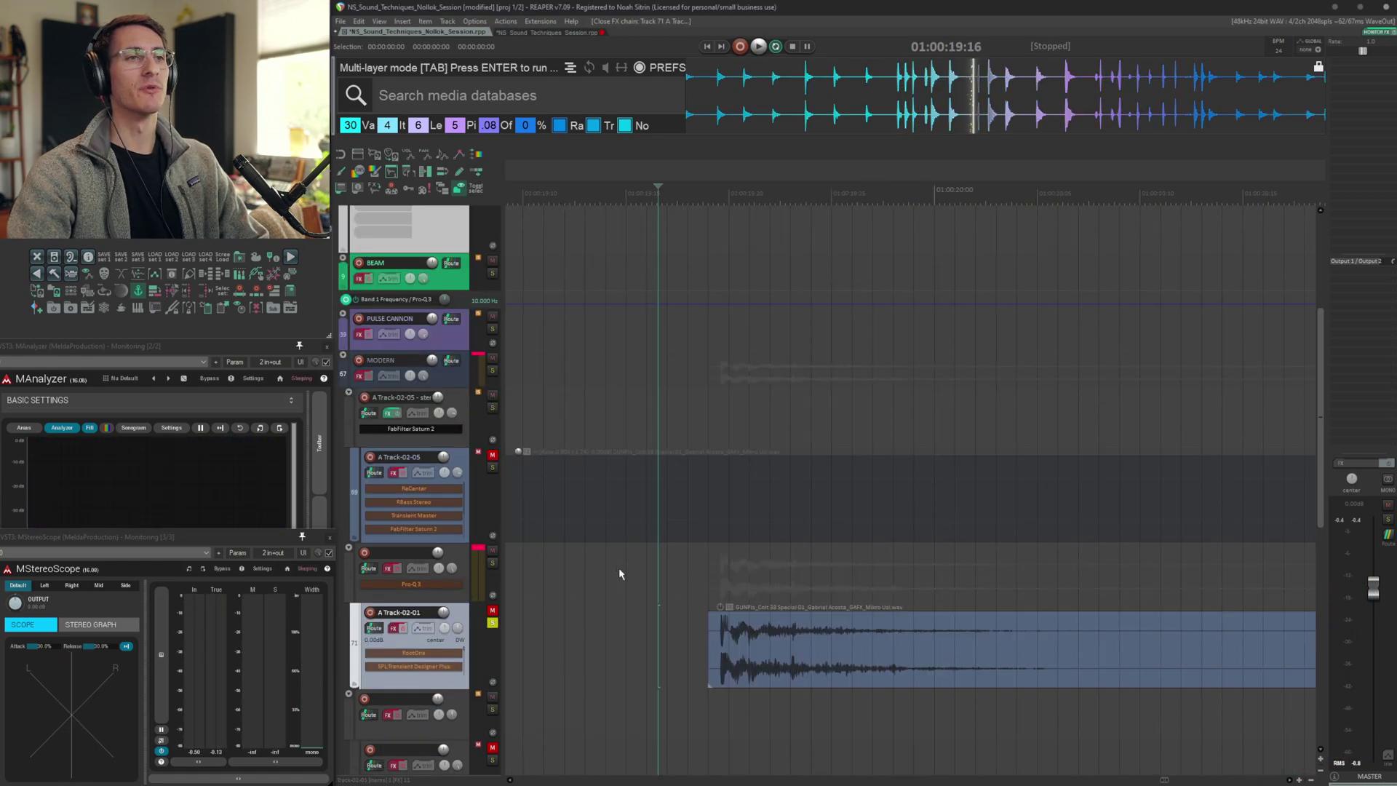
key("space")
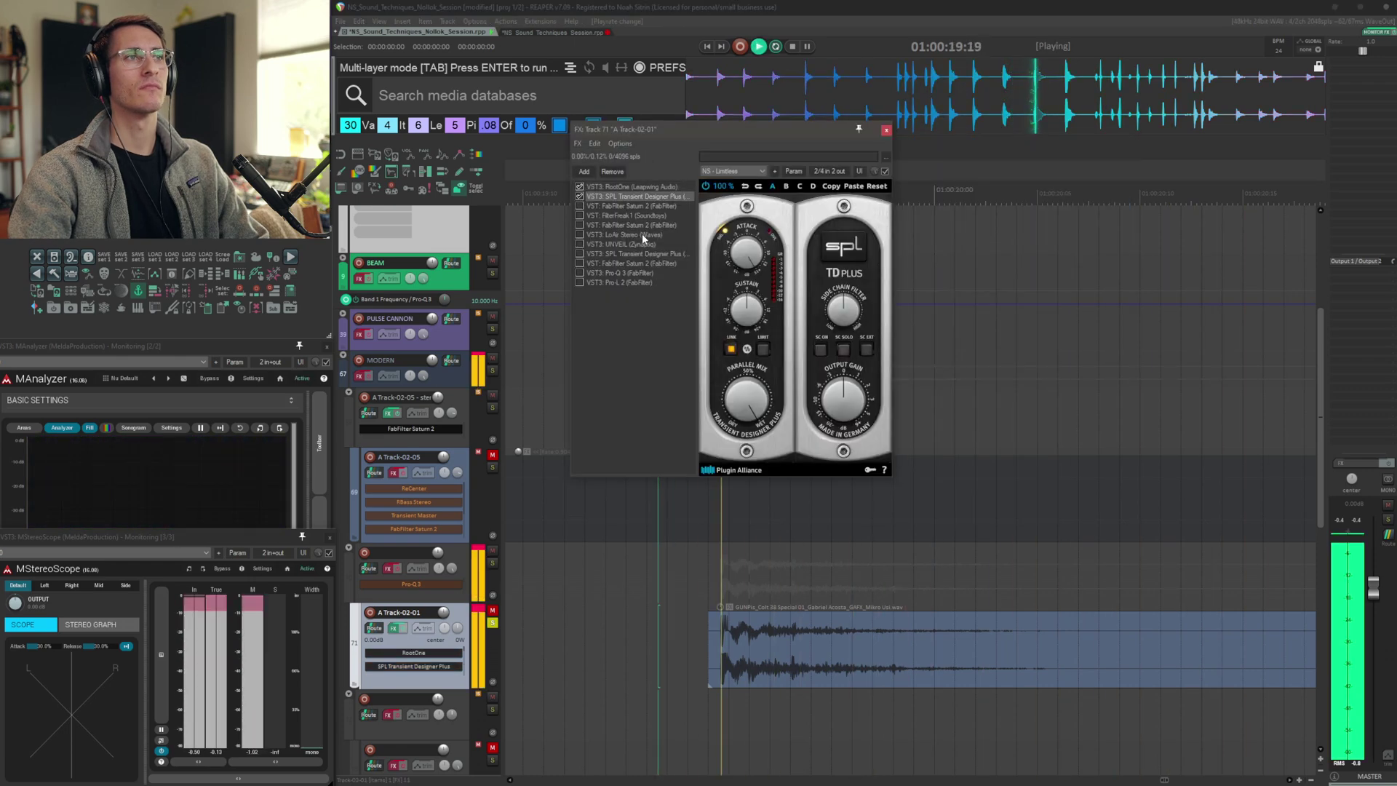
Browse the plugins in A Track-02-01's FX chain during playback
left_click(626, 206)
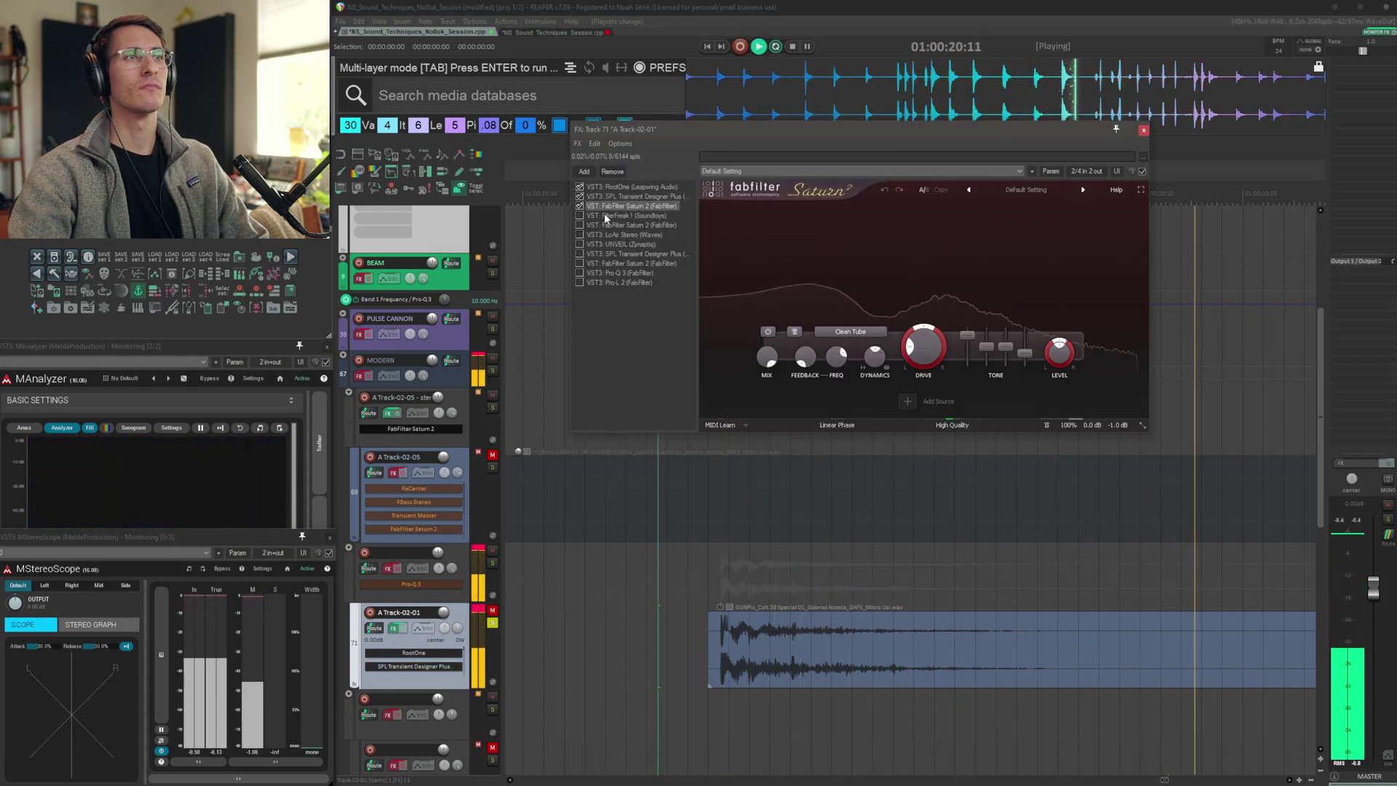
left_click(604, 215)
left_click(626, 225)
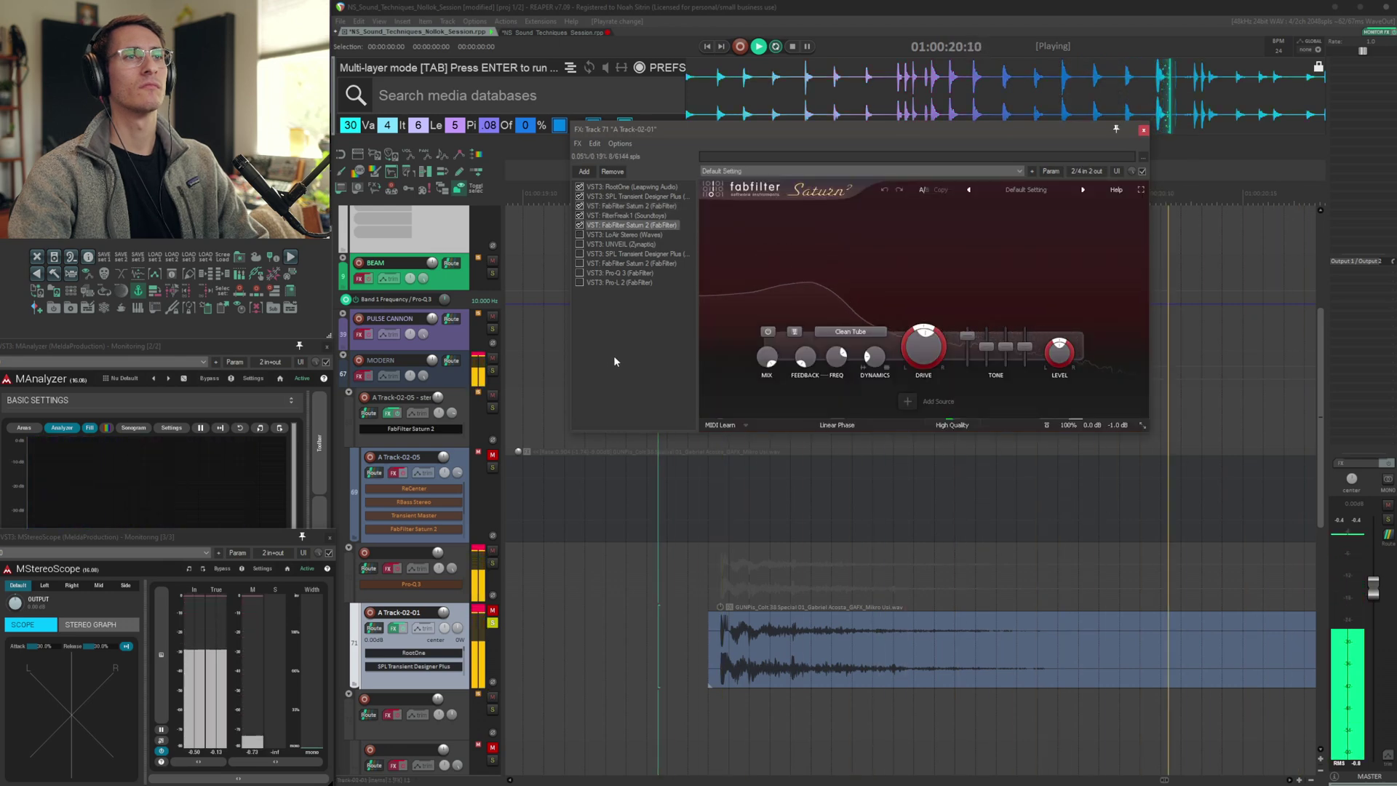
left_click(612, 234)
left_click(611, 244)
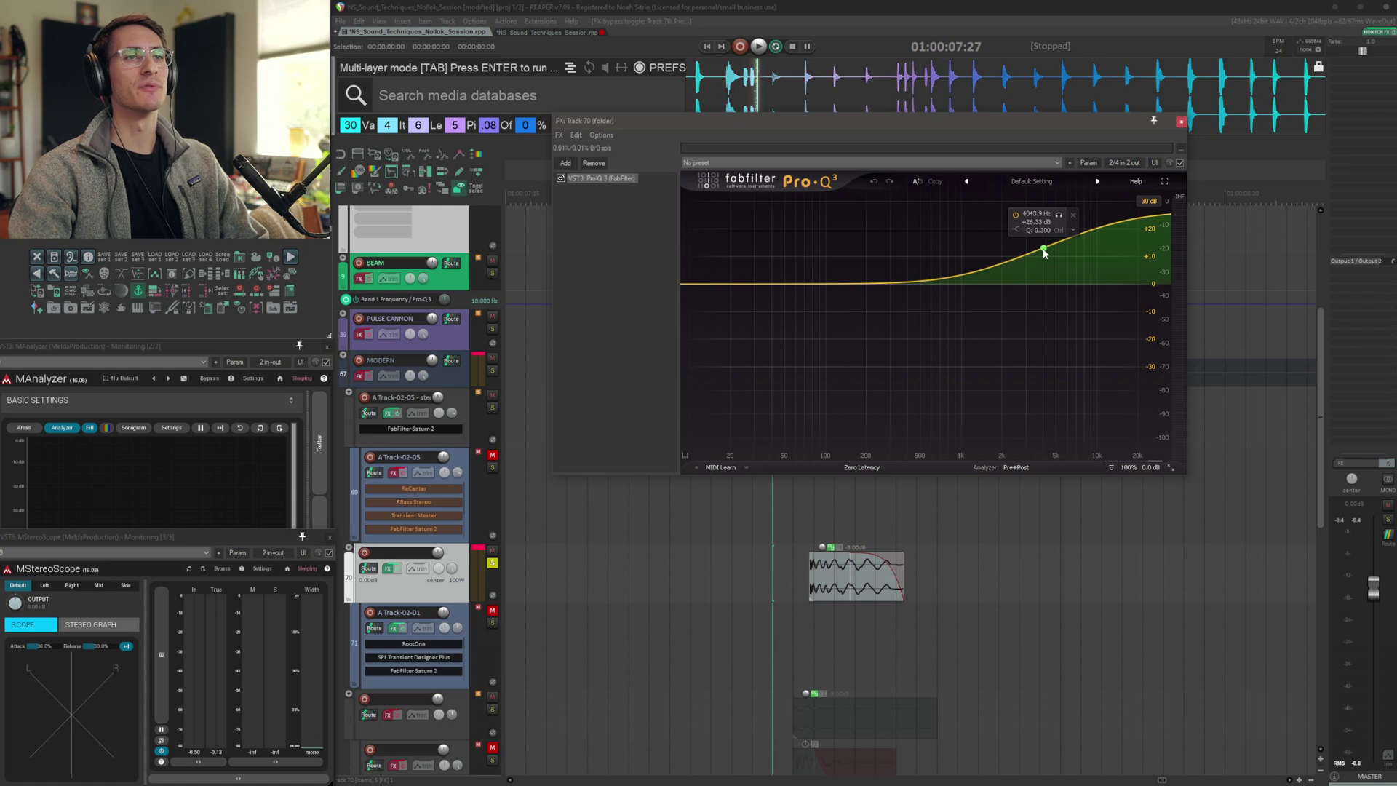
Open the FX chain of track 73 and review its transient shaping and saturation plugins one by one
key("space")
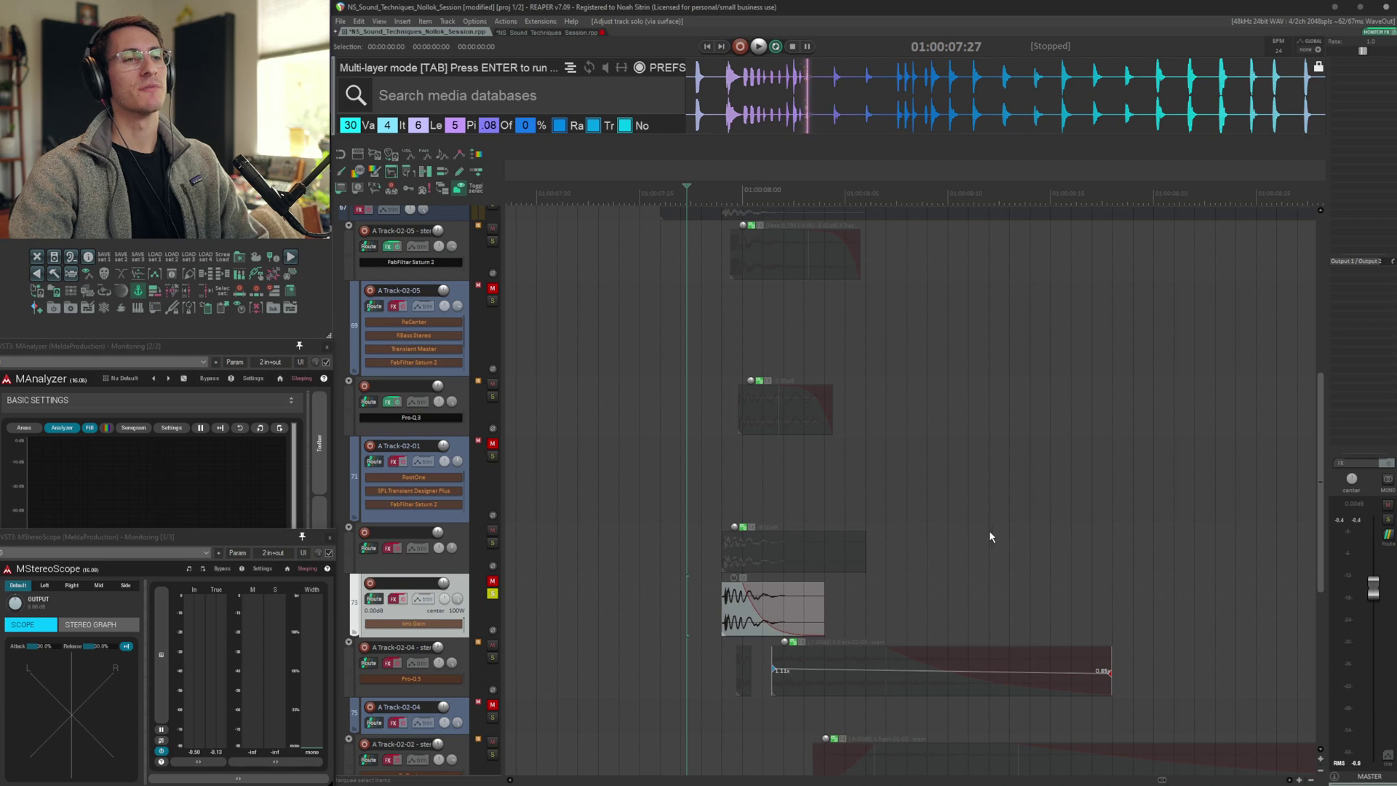
key("space")
key("shift+f")
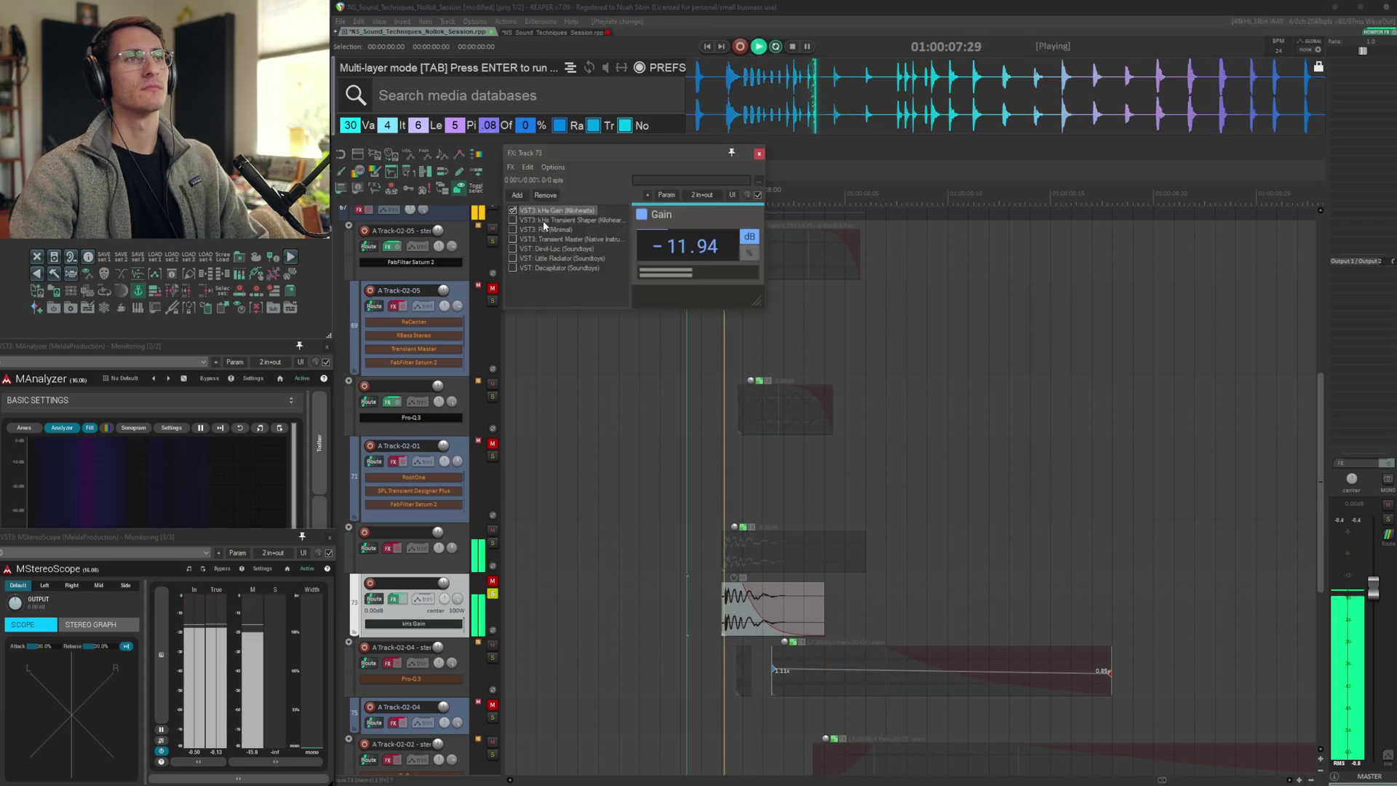
left_click(543, 220)
left_click(531, 232)
left_click(570, 163)
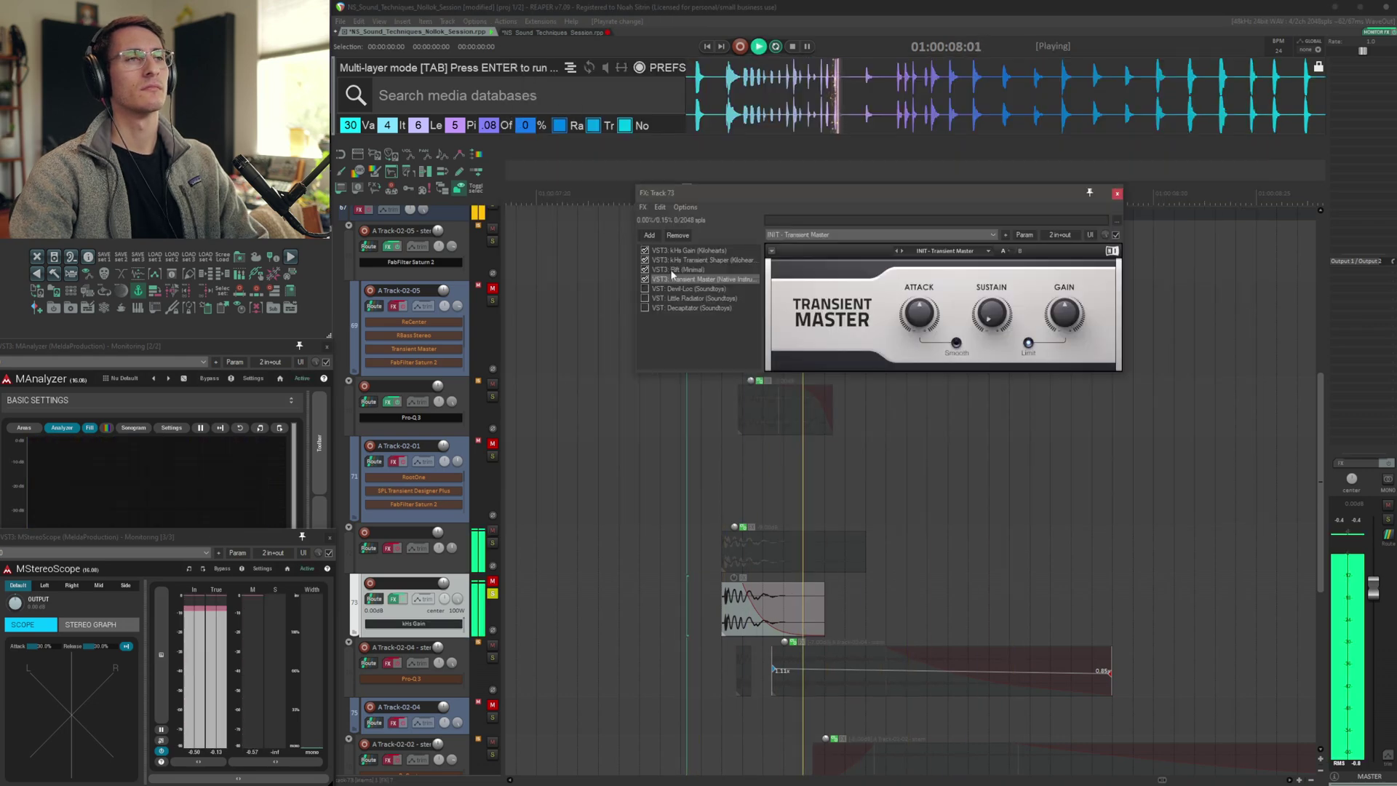
left_click(684, 289)
left_click(695, 300)
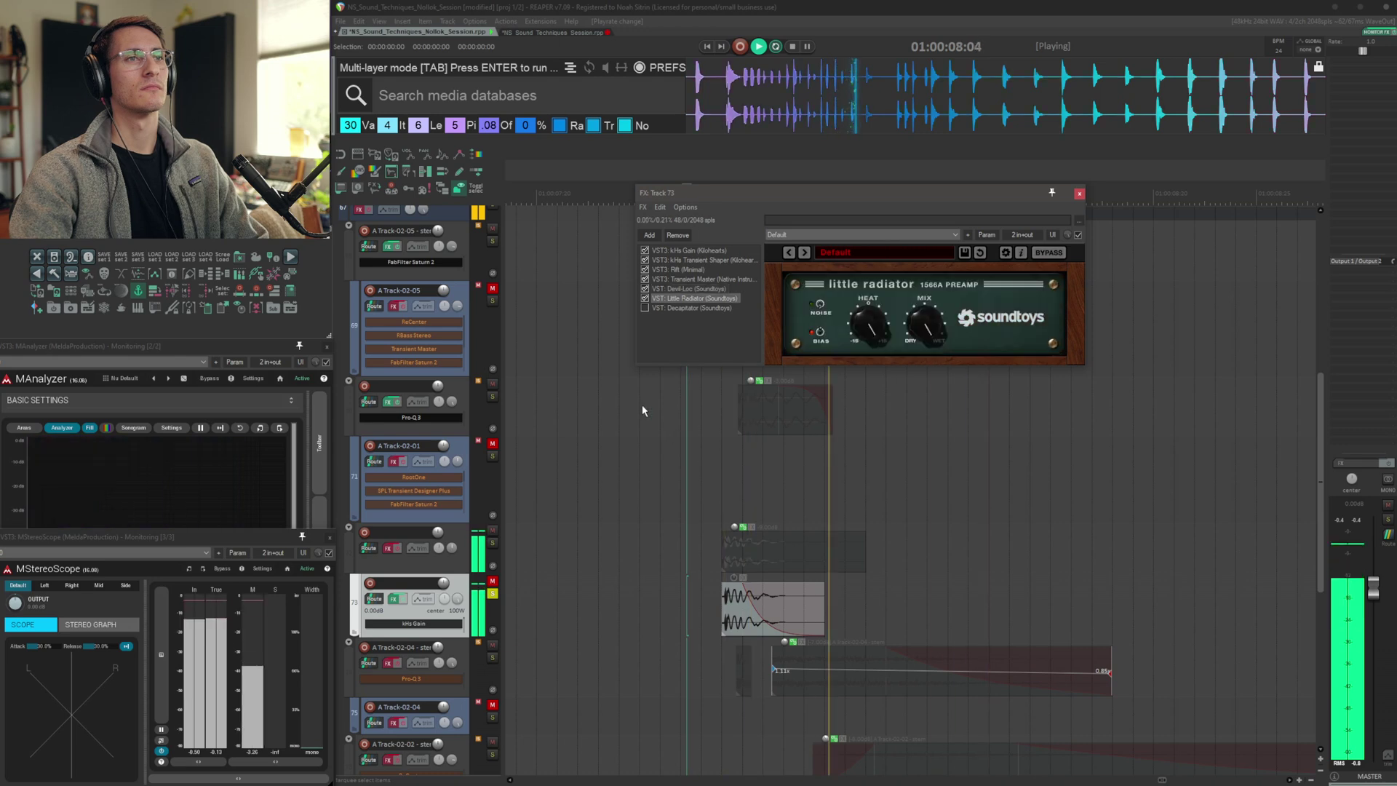
Inspect the Decapitator plugin in track 73's chain, then move to the track 72 folder's FX chain
left_click(697, 308)
key("space")
key("Up")
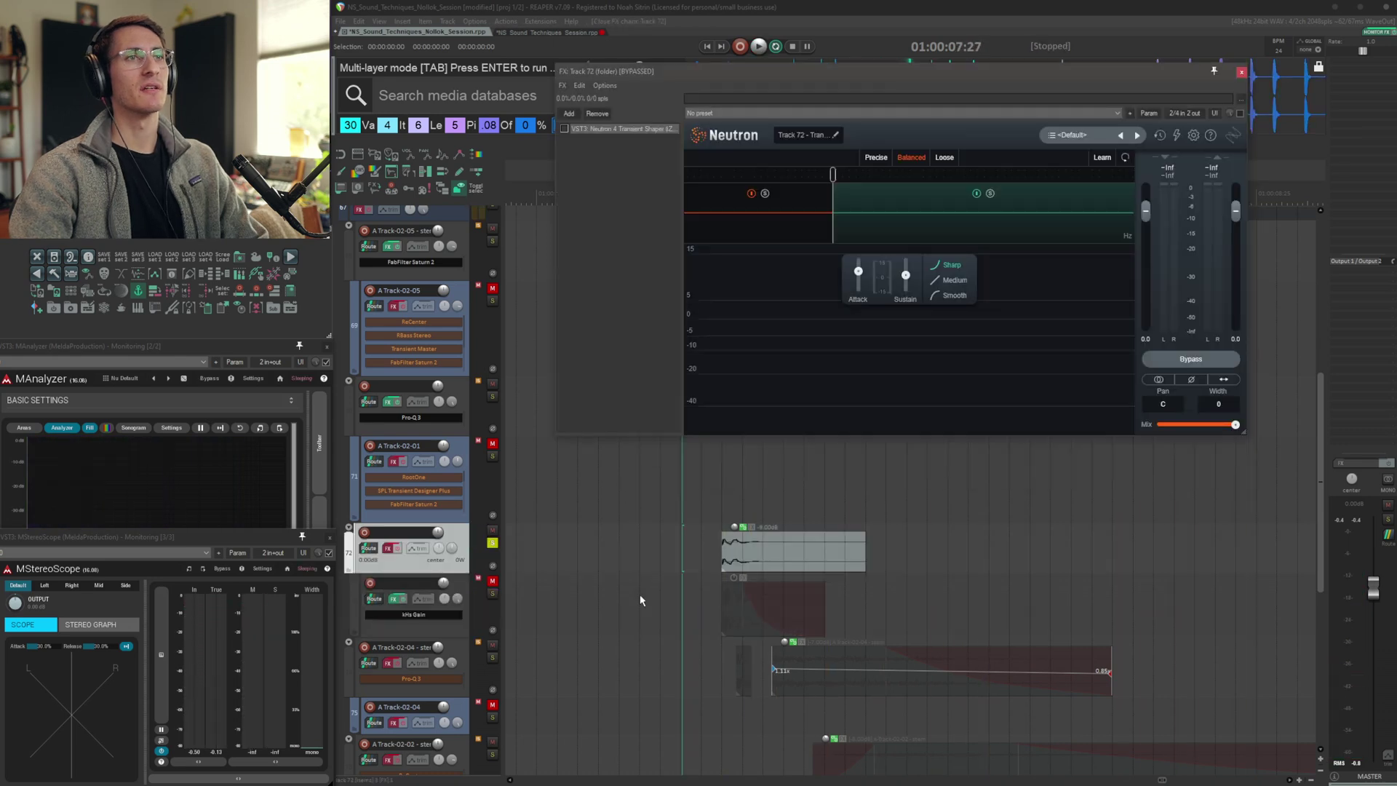
Audition the track 72 folder while reviewing its Neutron transient shaper settings
key("space")
key("space")
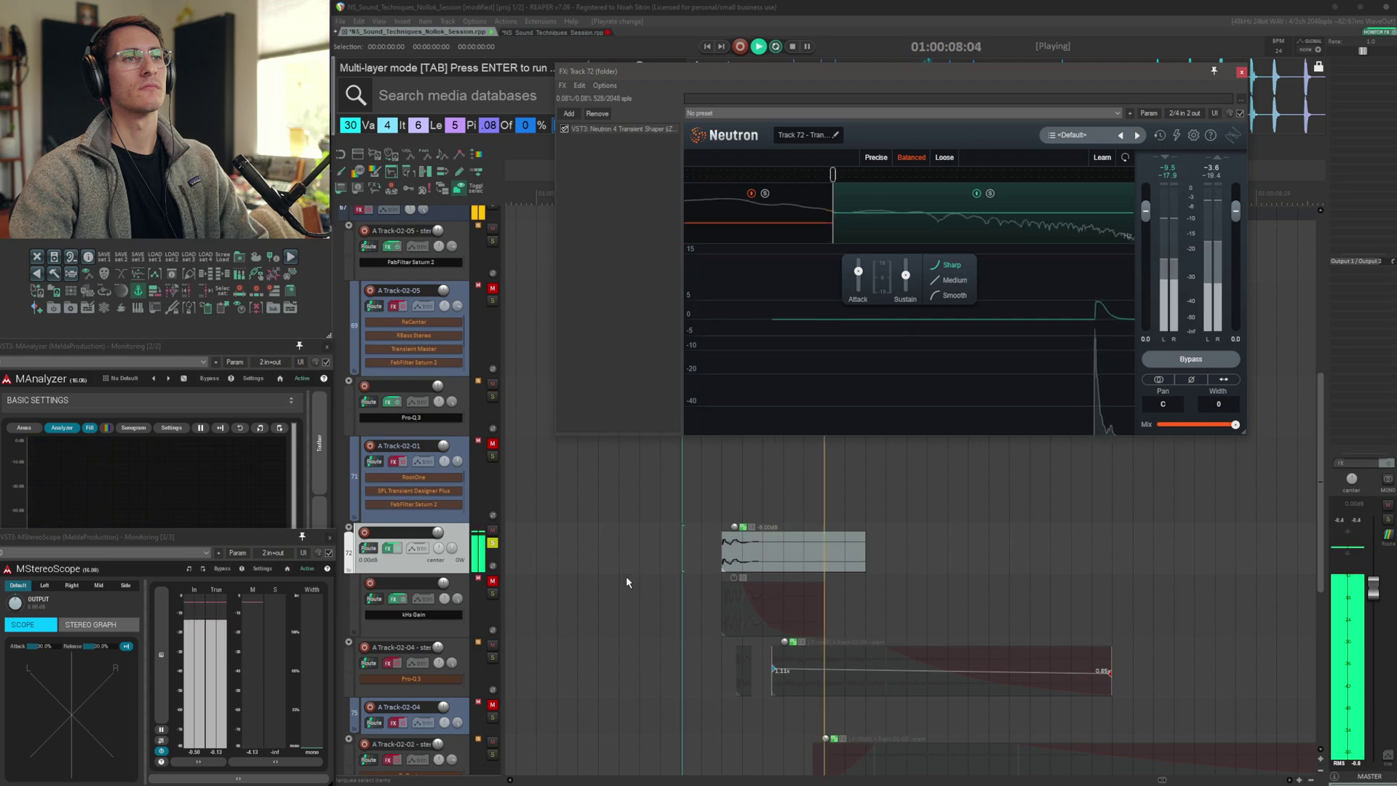
key("space")
left_click(795, 231)
key("space")
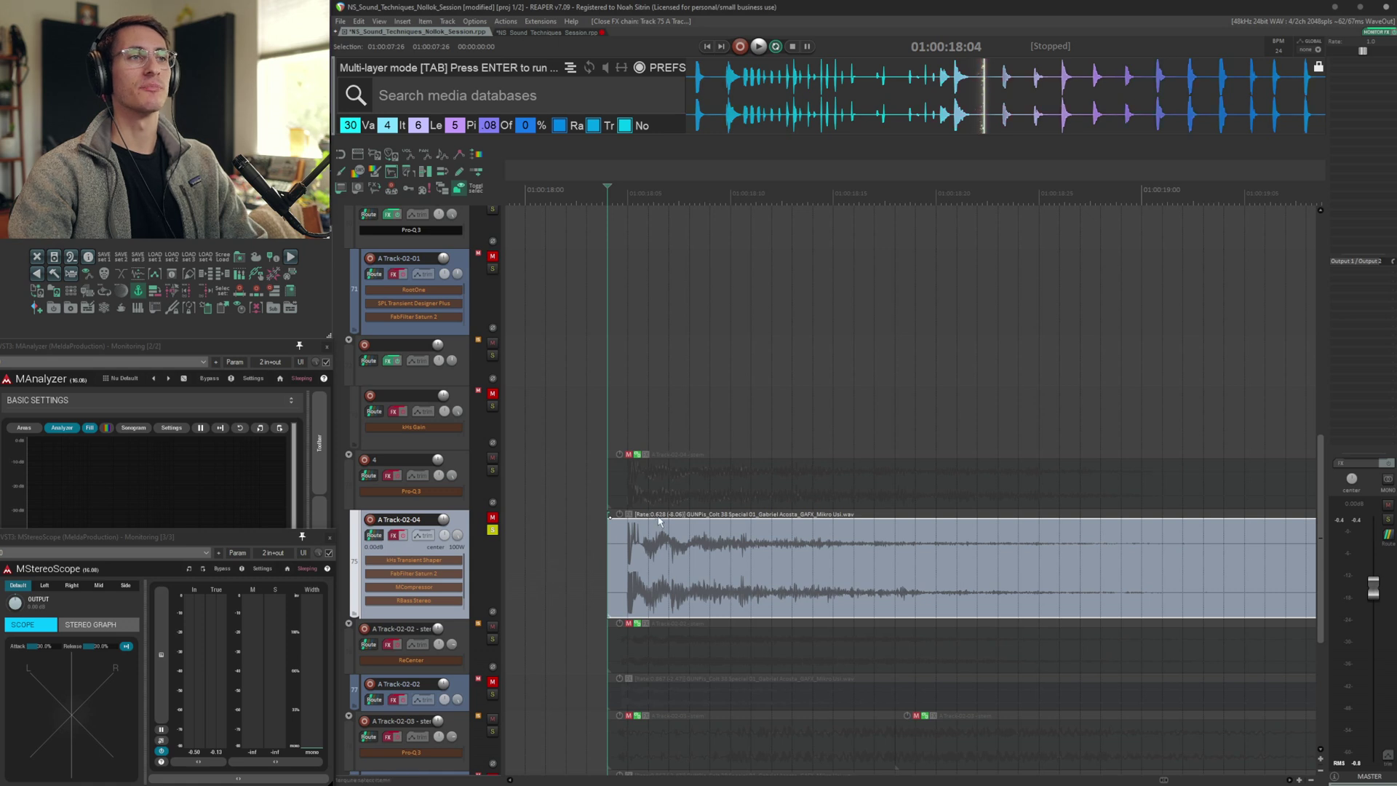
Open A Track-02-04's FX chain during playback and inspect the MCompressor transfer curve
key("space")
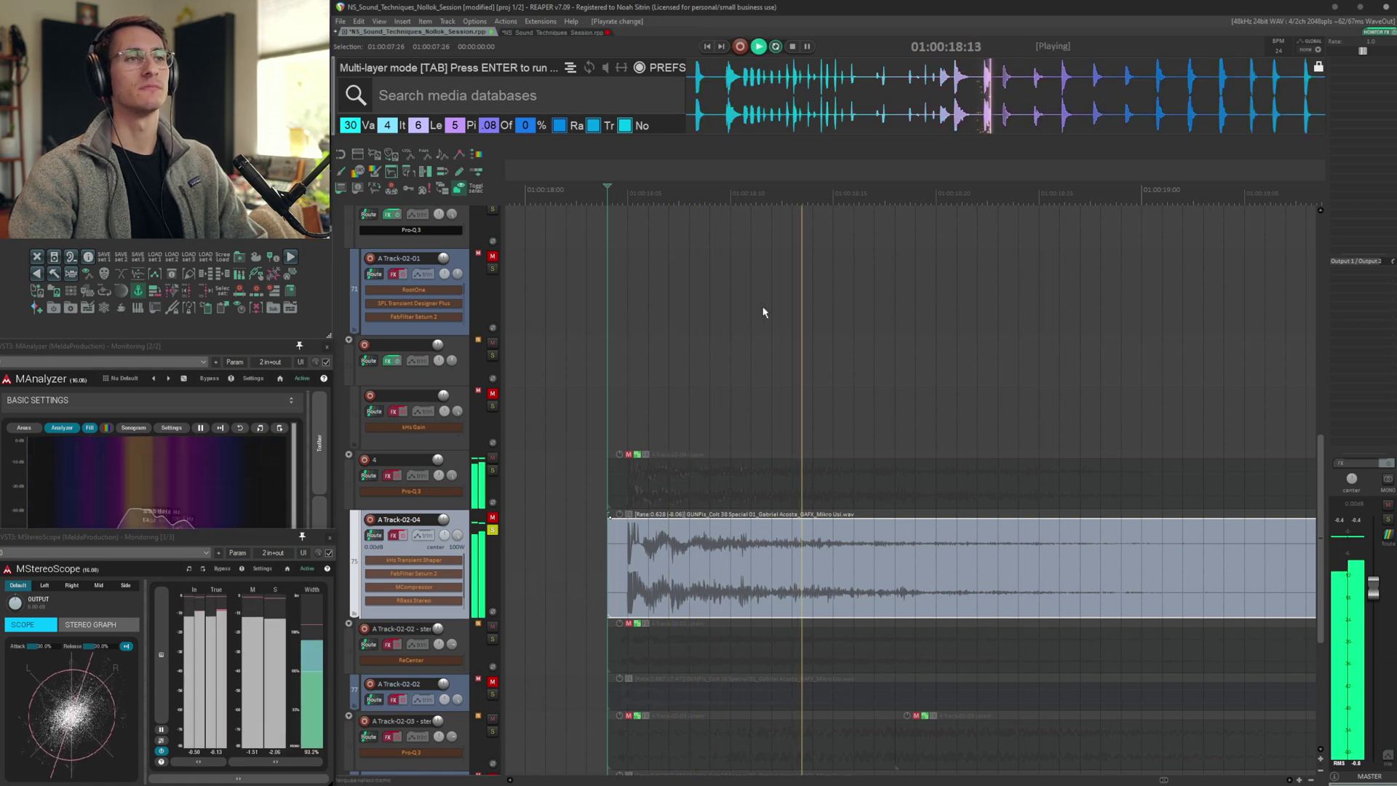
key("shift+f")
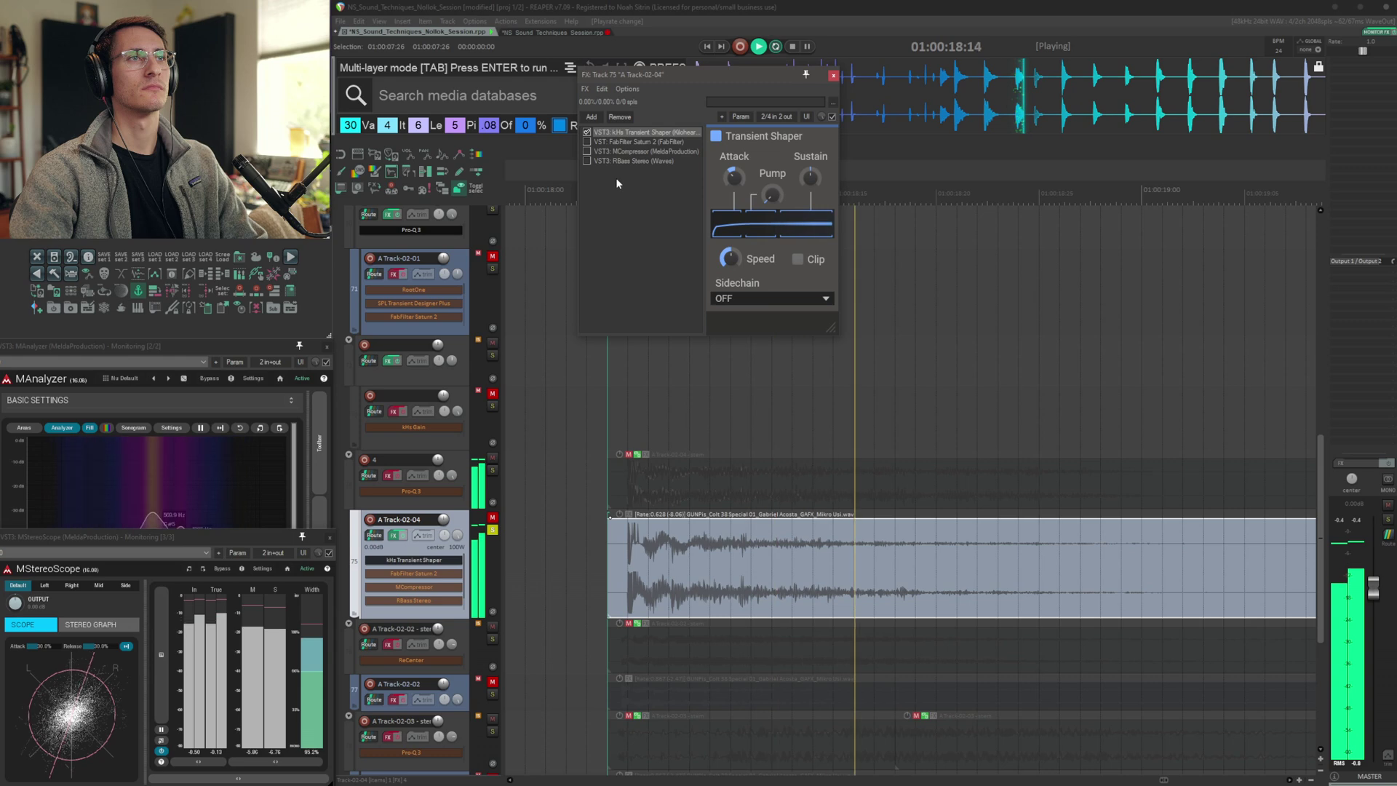
left_click(617, 142)
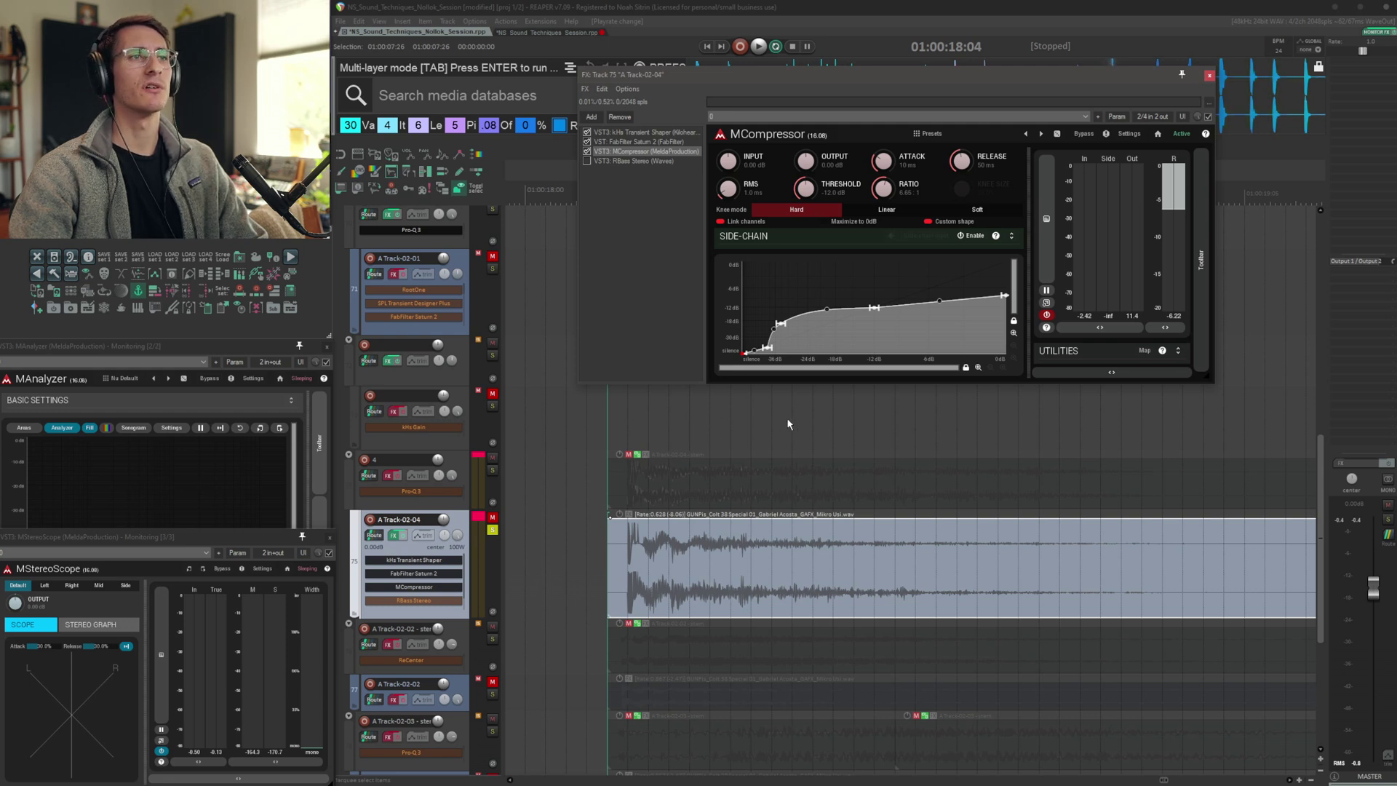
mouse_move(766, 353)
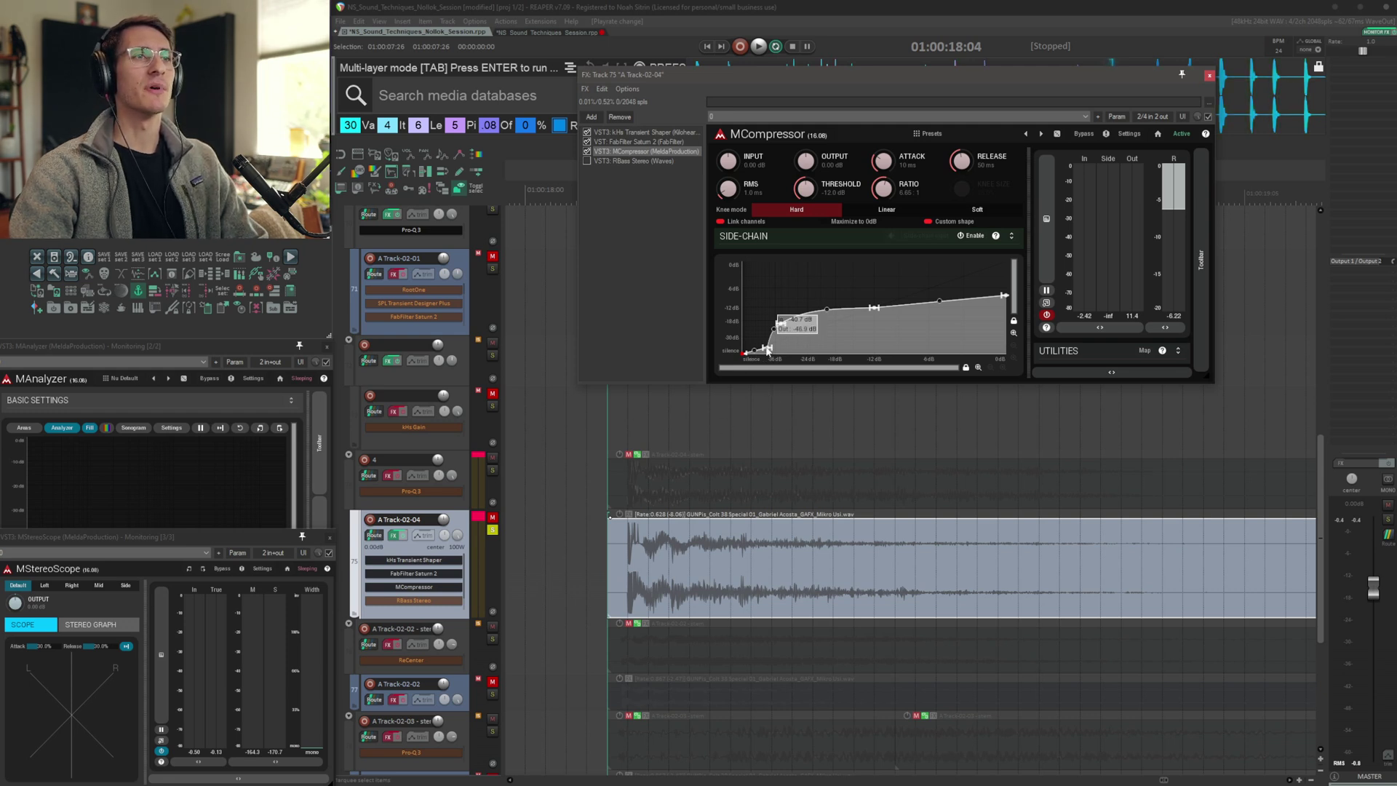
mouse_move(780, 326)
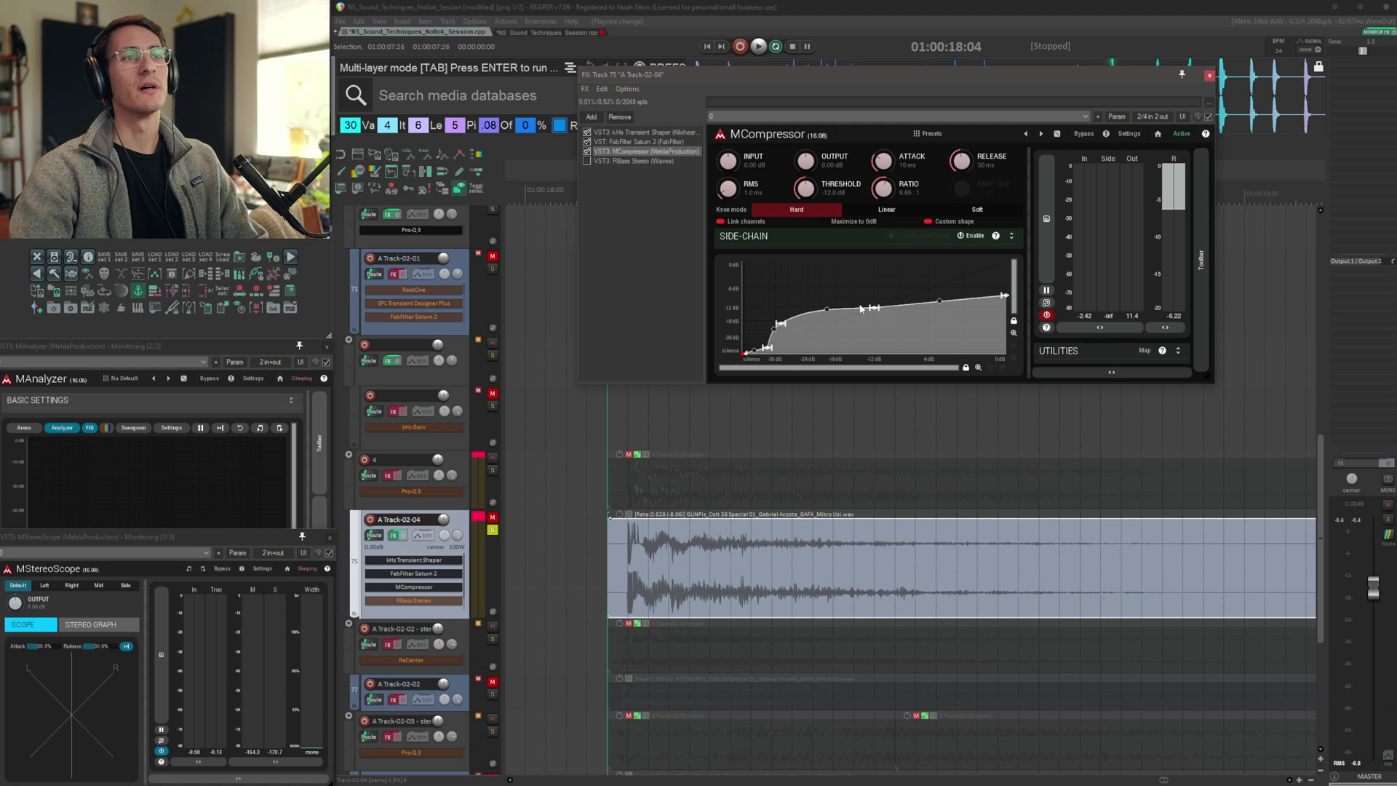
mouse_move(876, 313)
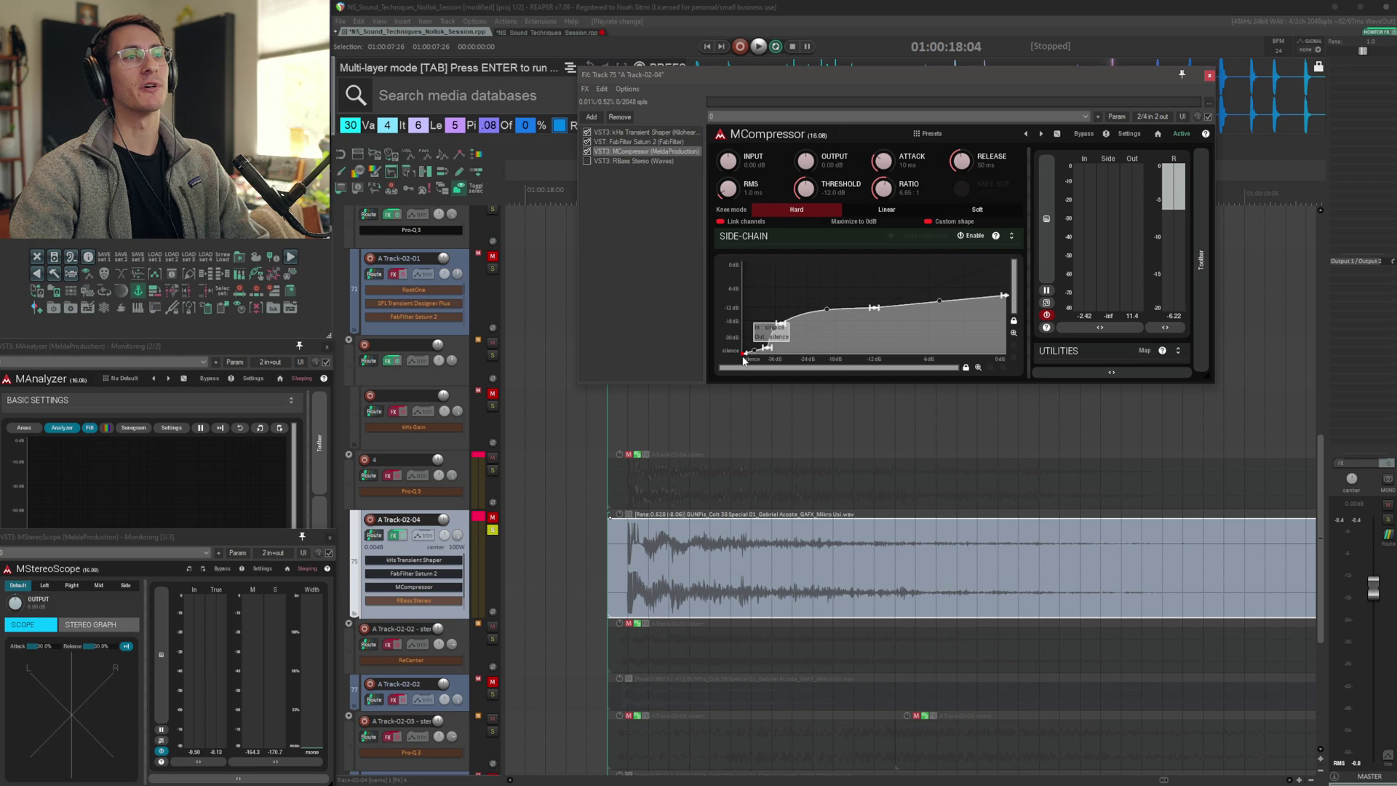
key("space")
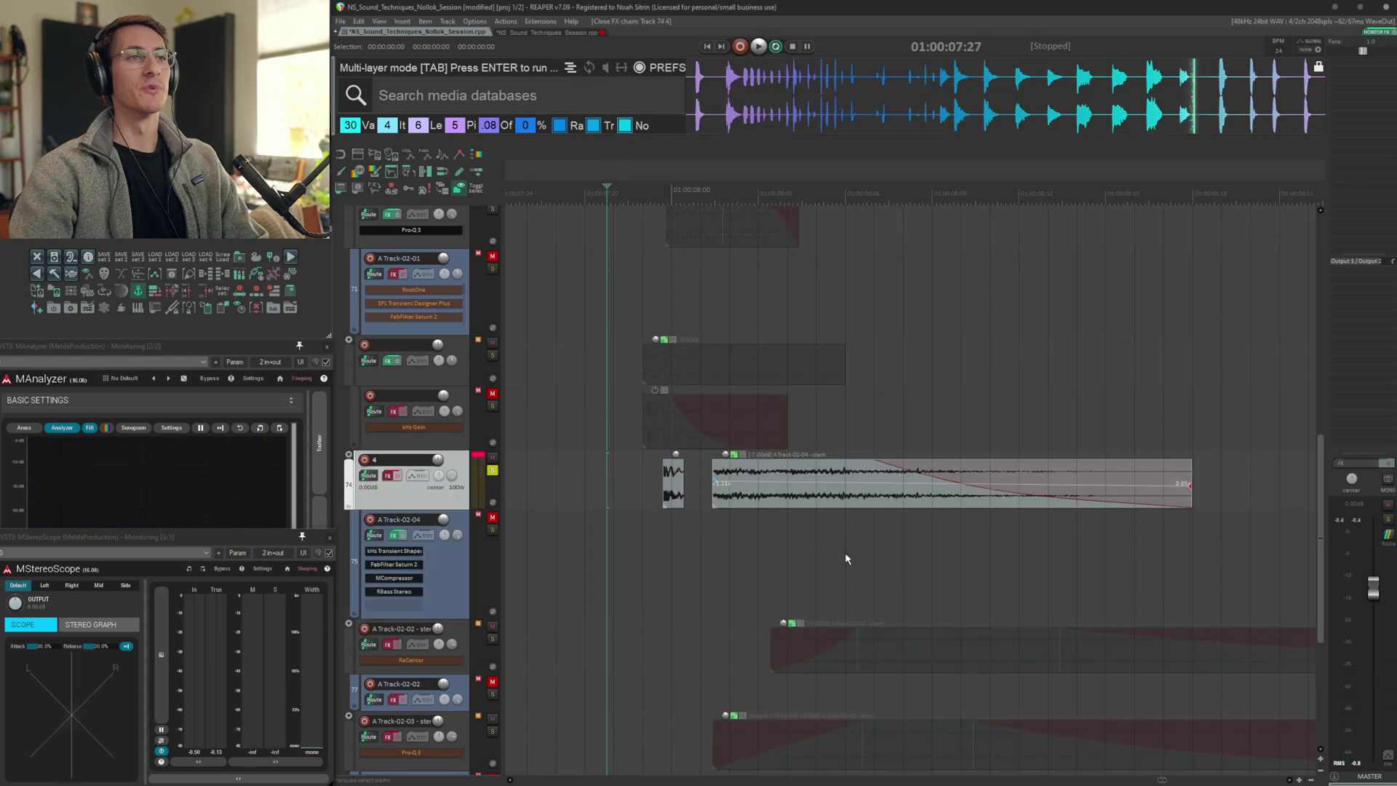
Select the clip on the Pro-Q 3 and ReCenter track and audition it
left_click(735, 501)
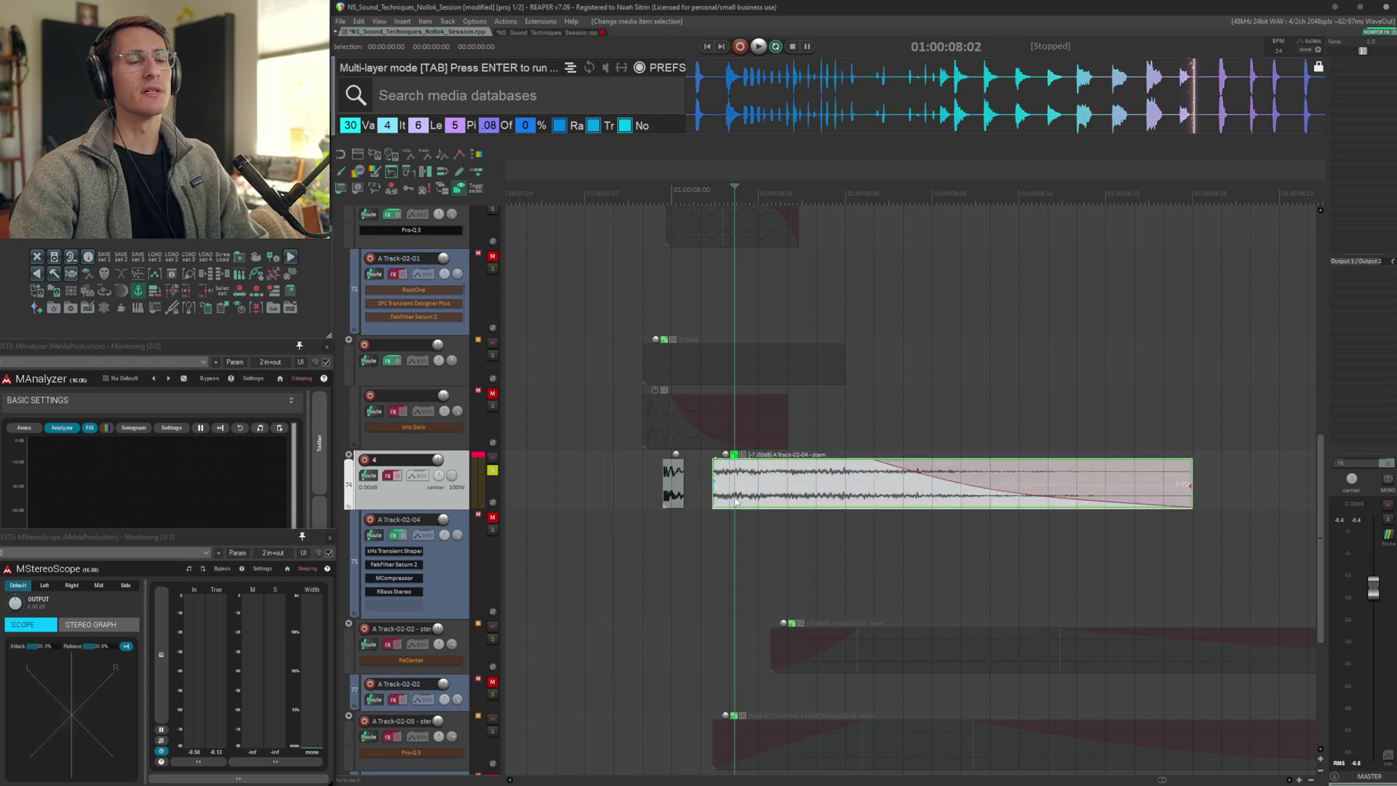
left_click(698, 488)
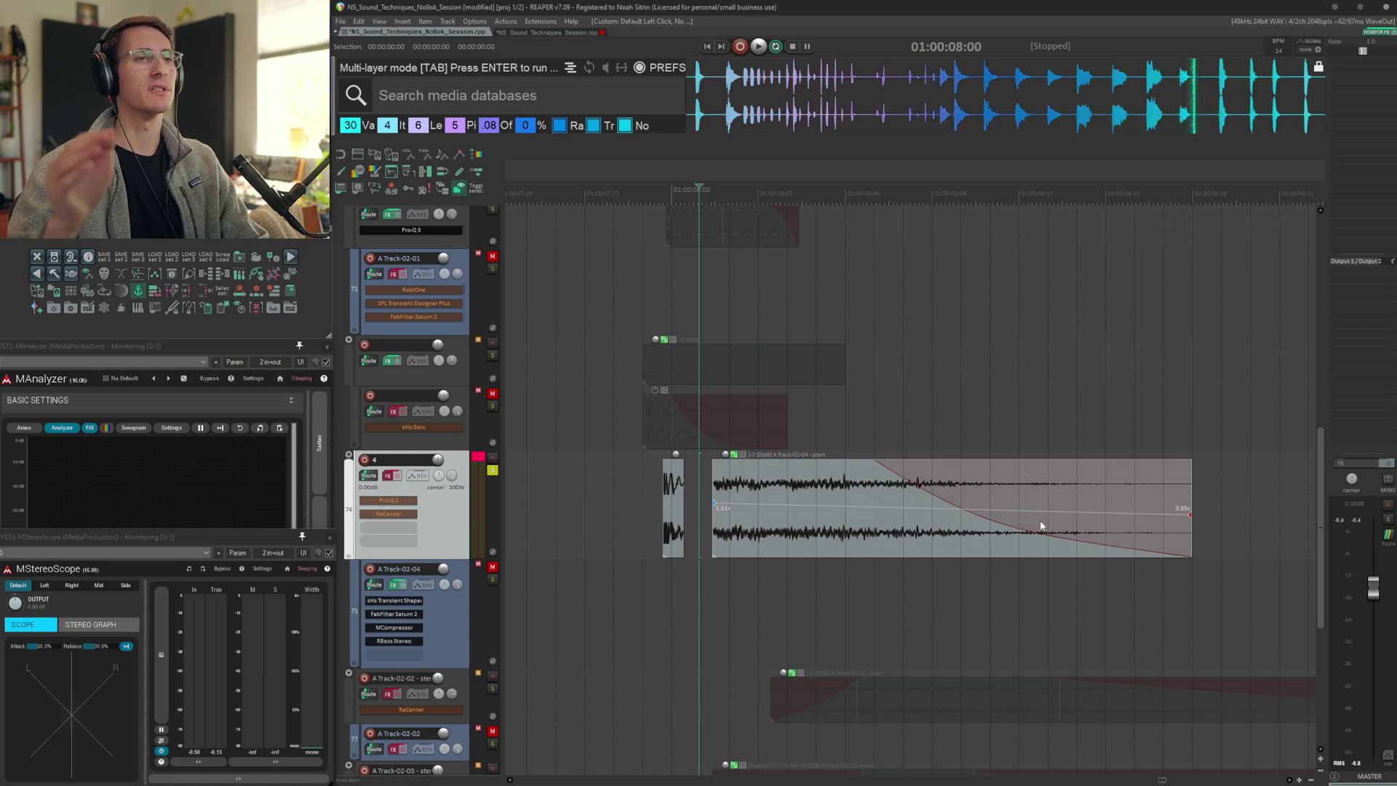
key("space")
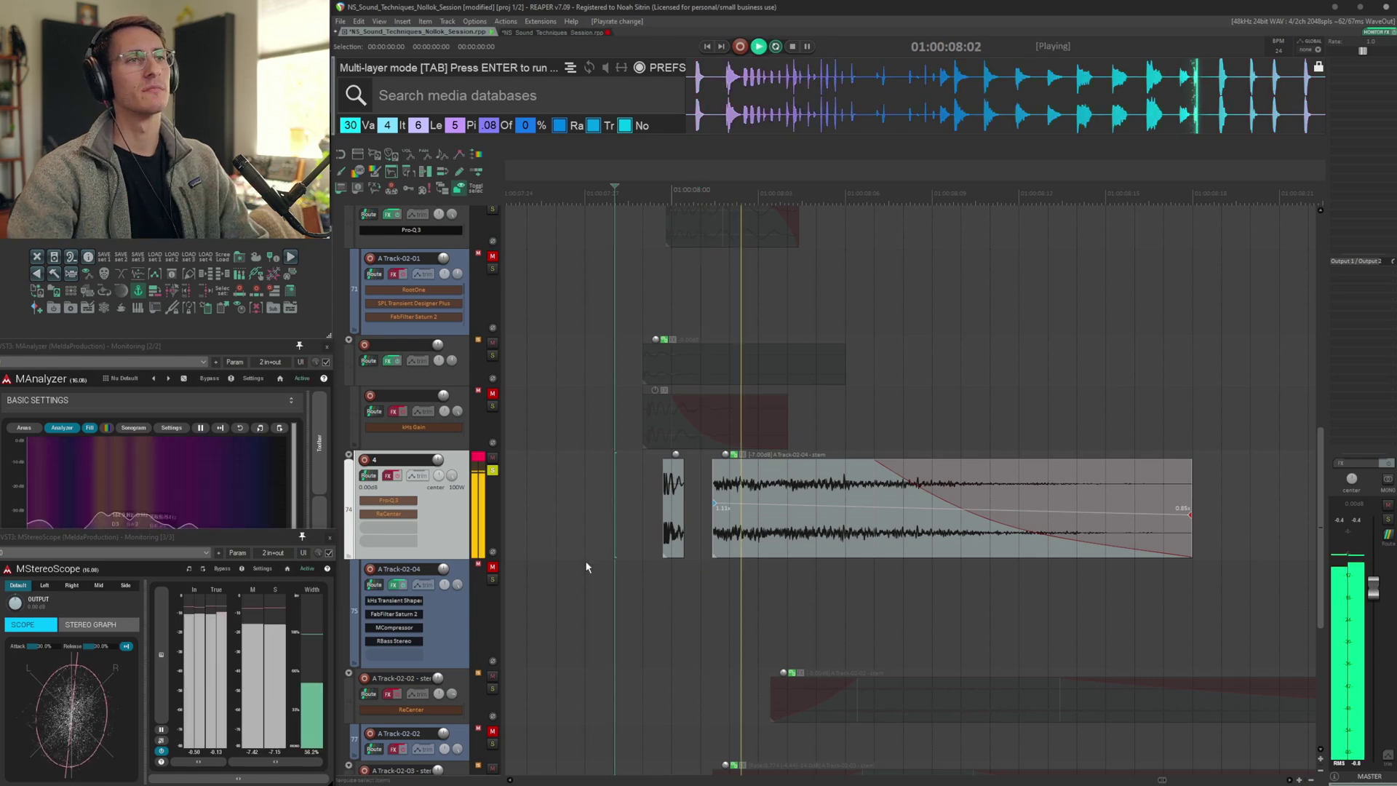
key("space")
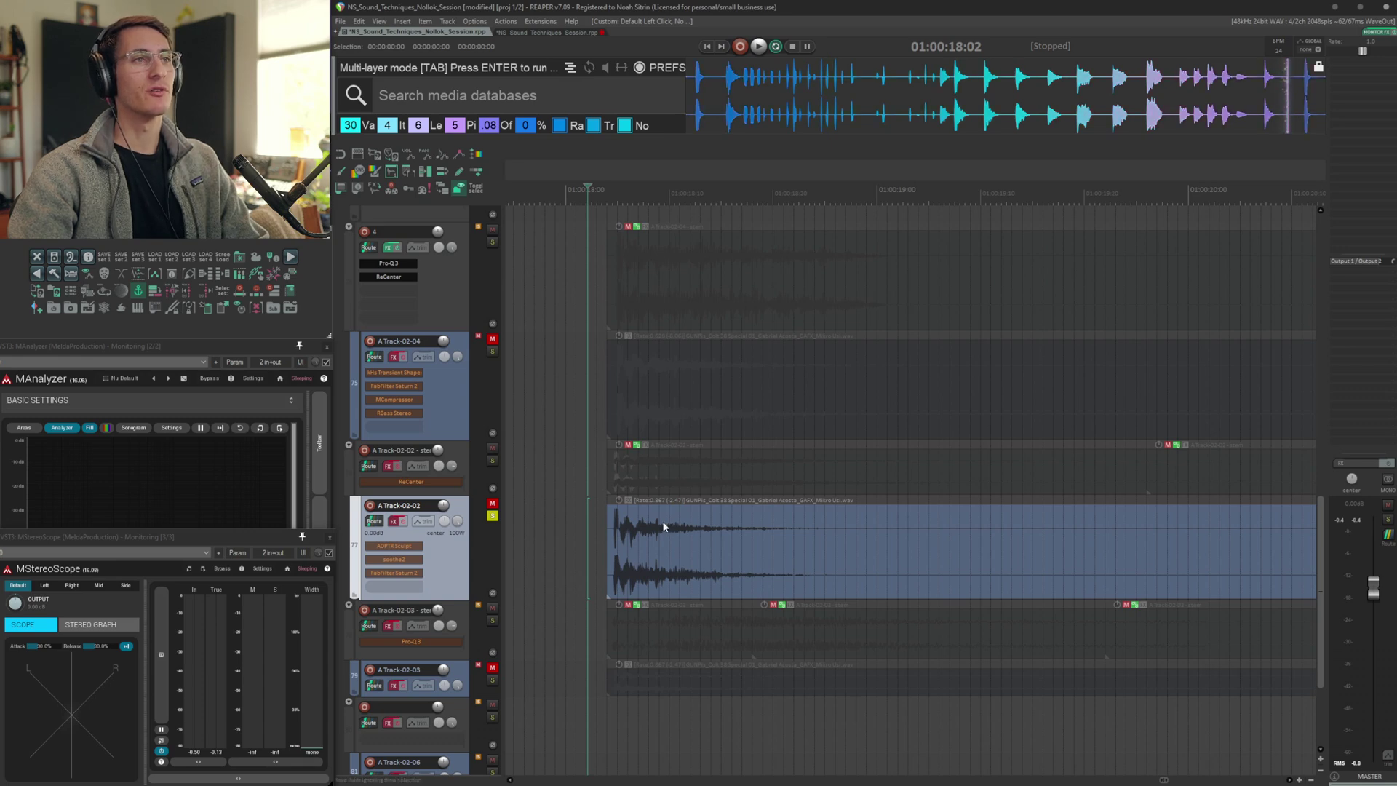
Open A Track-02-02's FX chain and browse its ADPTR Sculpt, soothe2 and FabFilter Saturn 2 plugins
key("space")
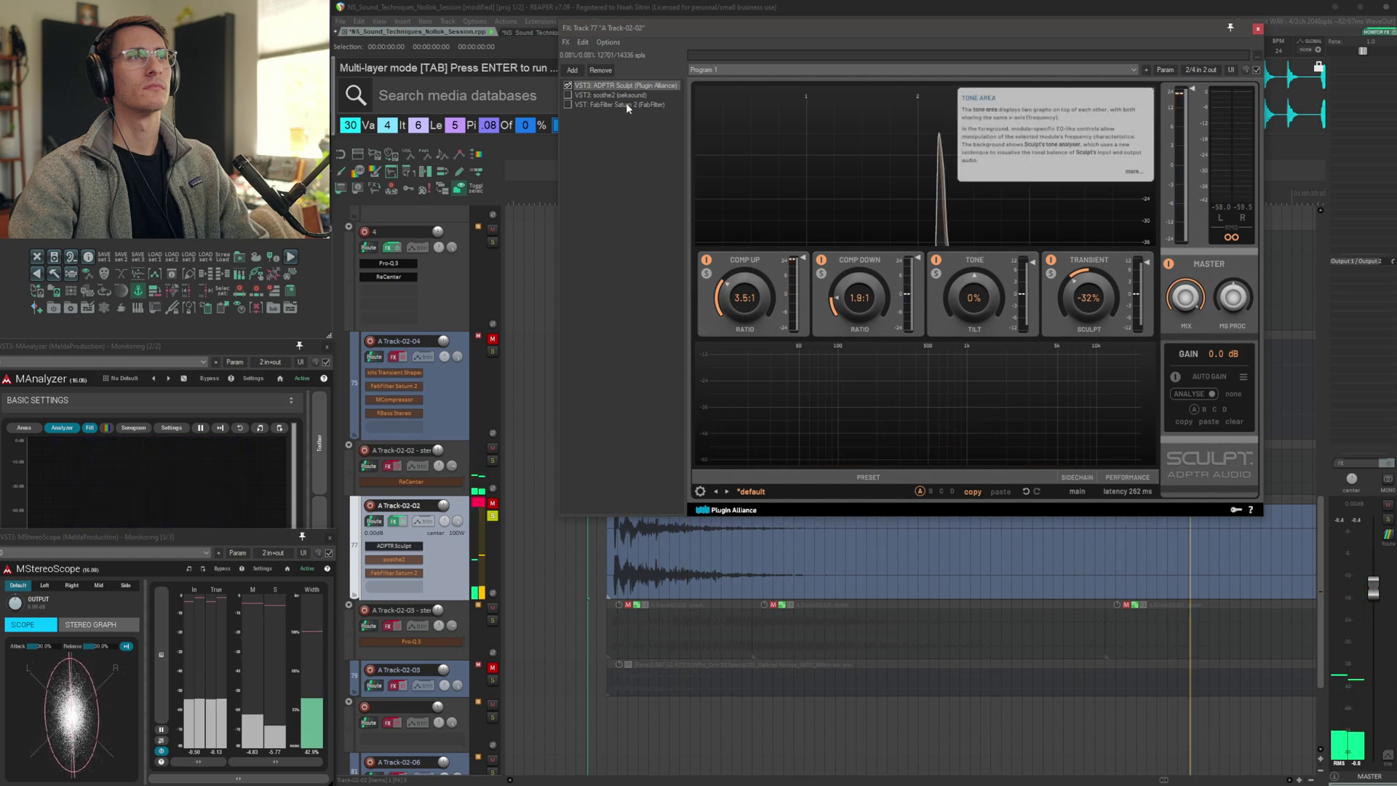
left_click(567, 95)
left_click(611, 95)
left_click(568, 104)
left_click(619, 104)
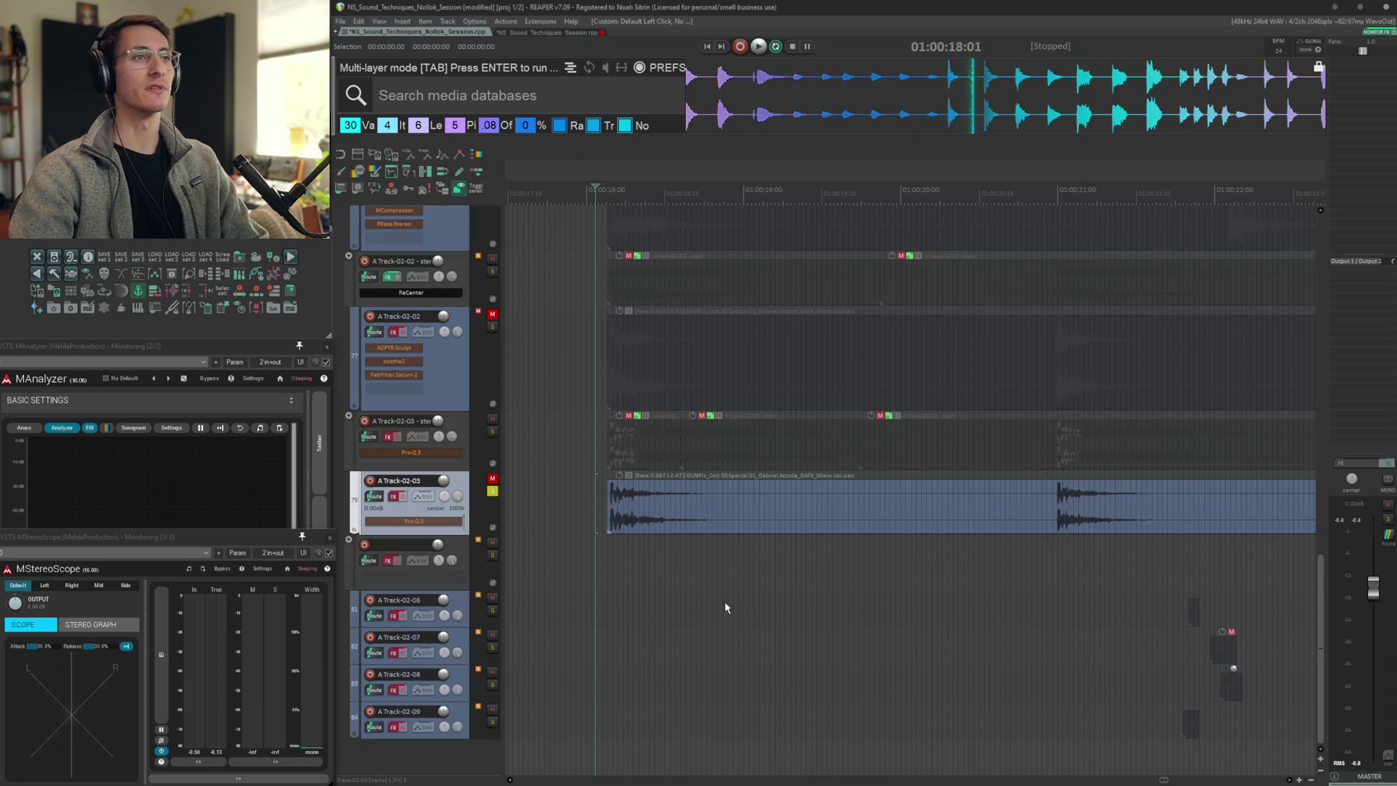
Play A Track-02-03 and browse its FX chain: Pro-Q 3, LoAir, MSaturator, Devil-Loc and FilterFreak
key("space")
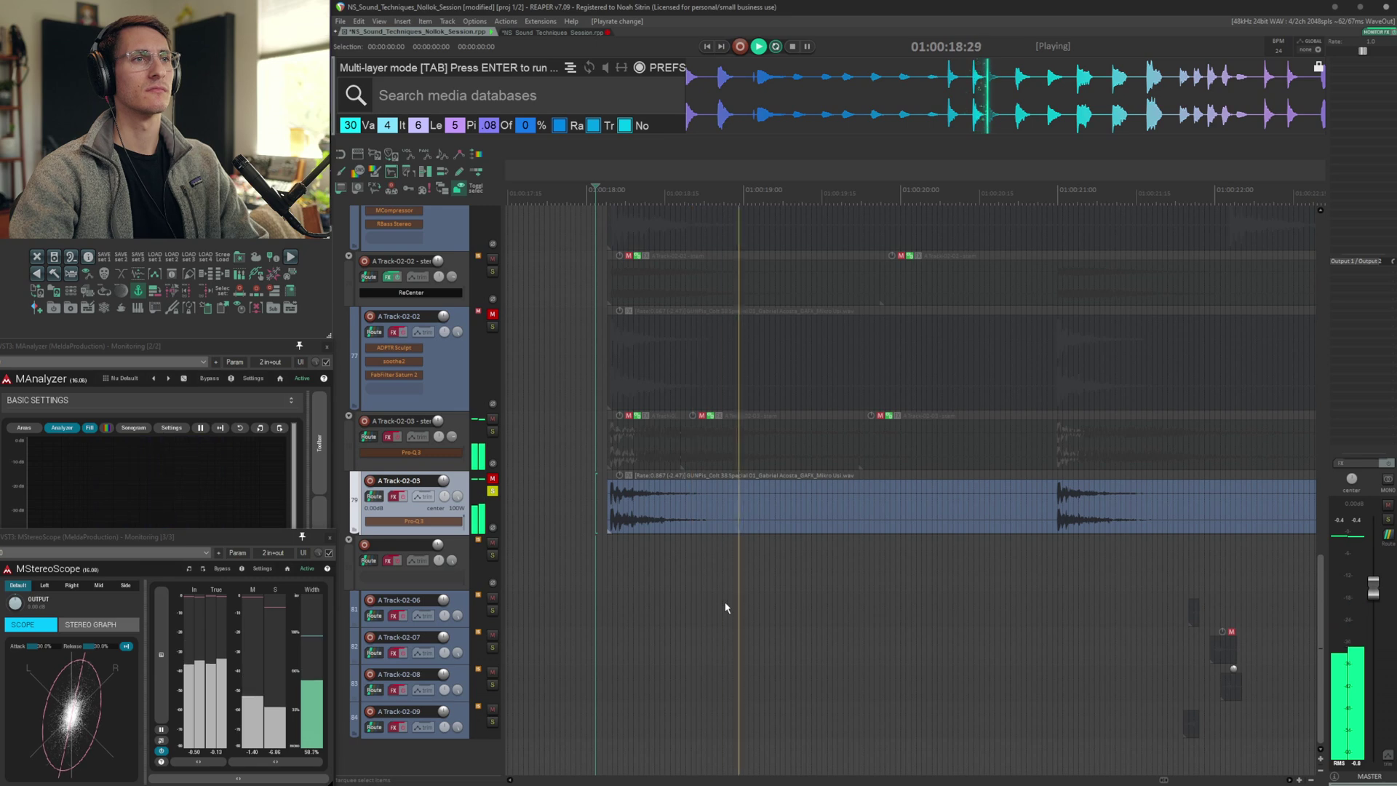
left_click(420, 525)
left_click(638, 160)
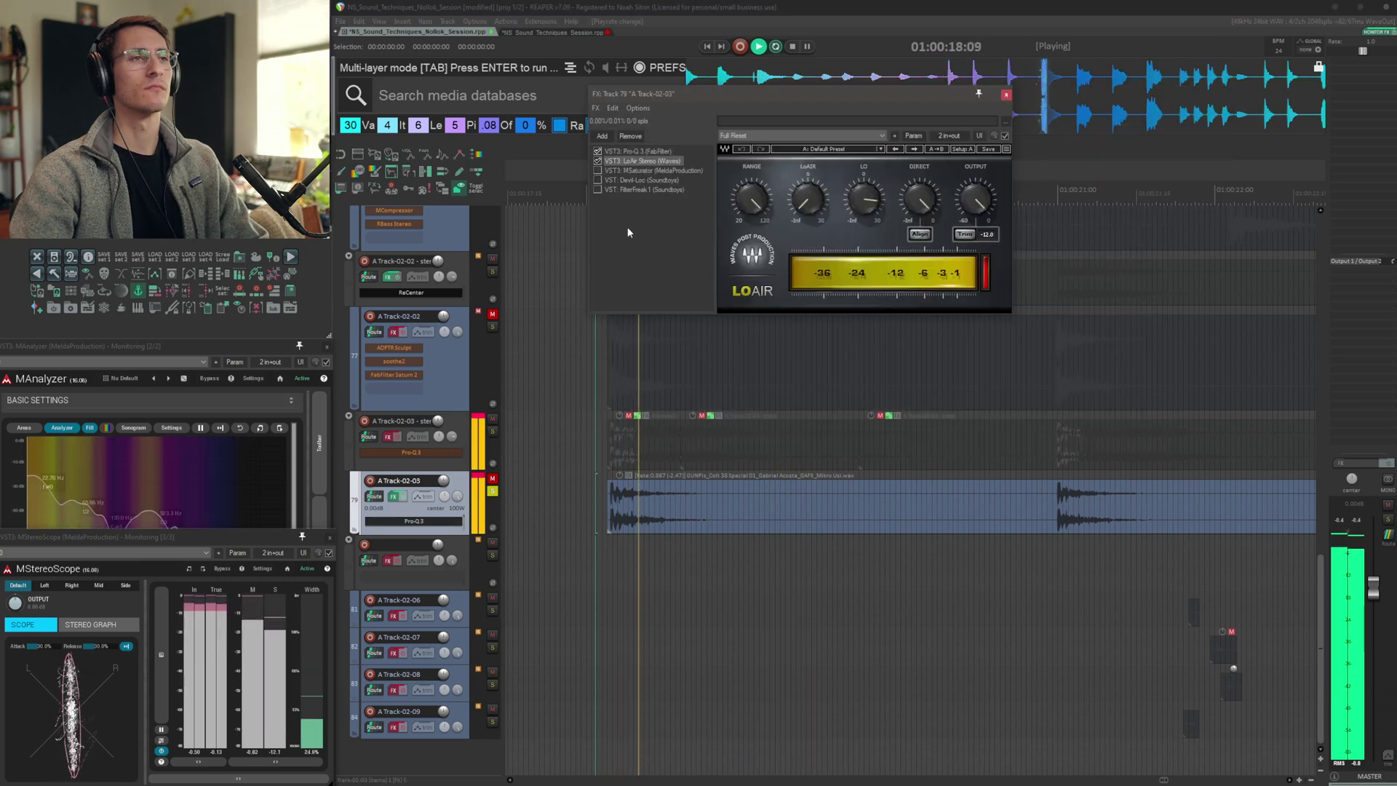
left_click(640, 171)
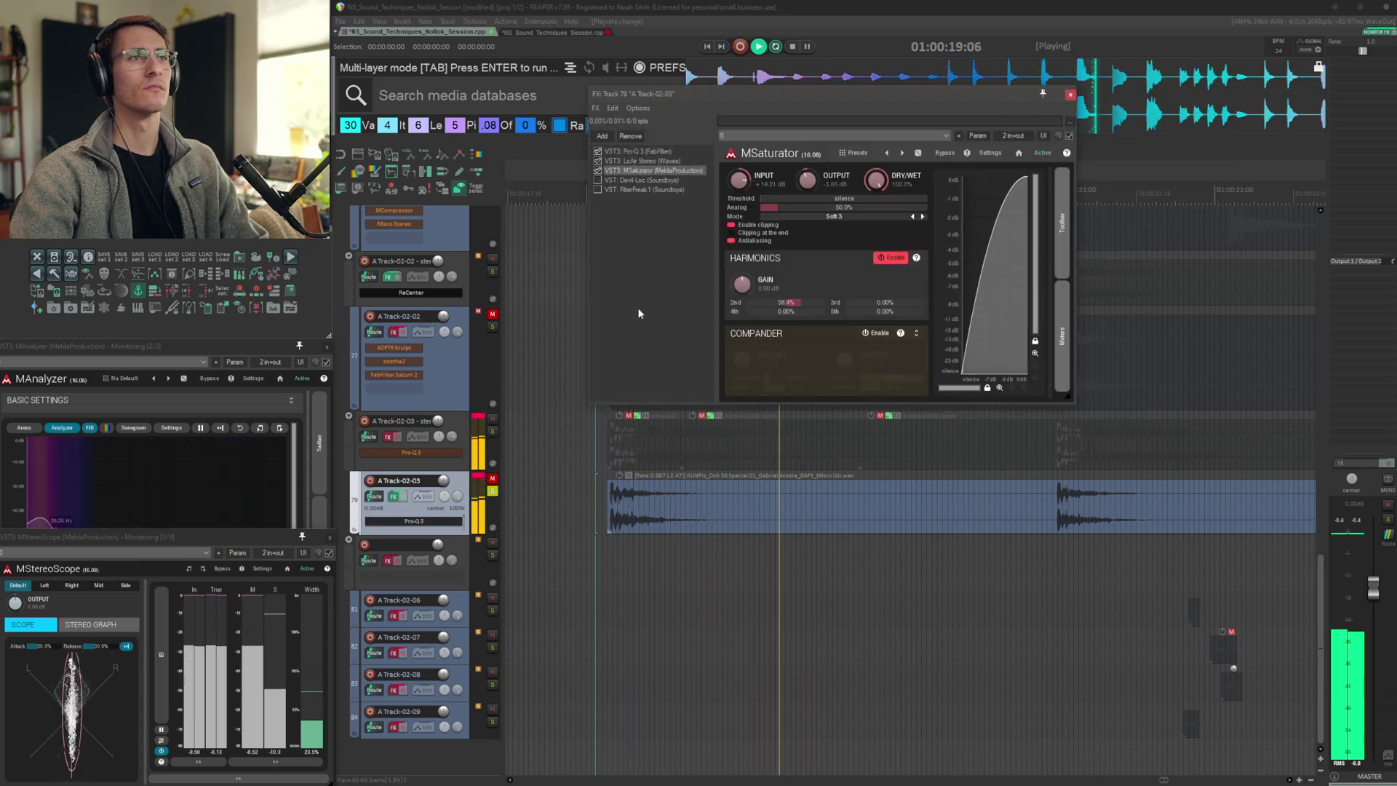
left_click(633, 180)
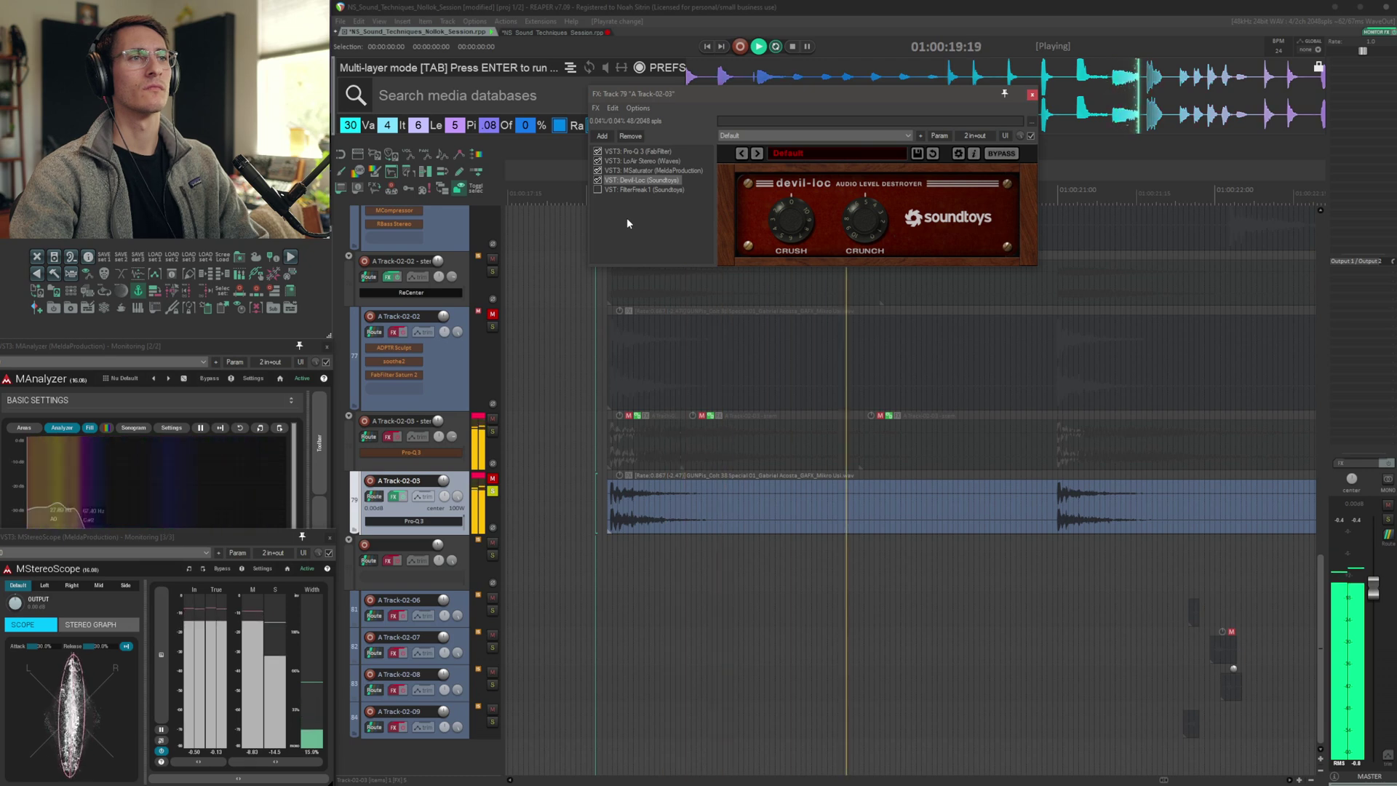
left_click(632, 189)
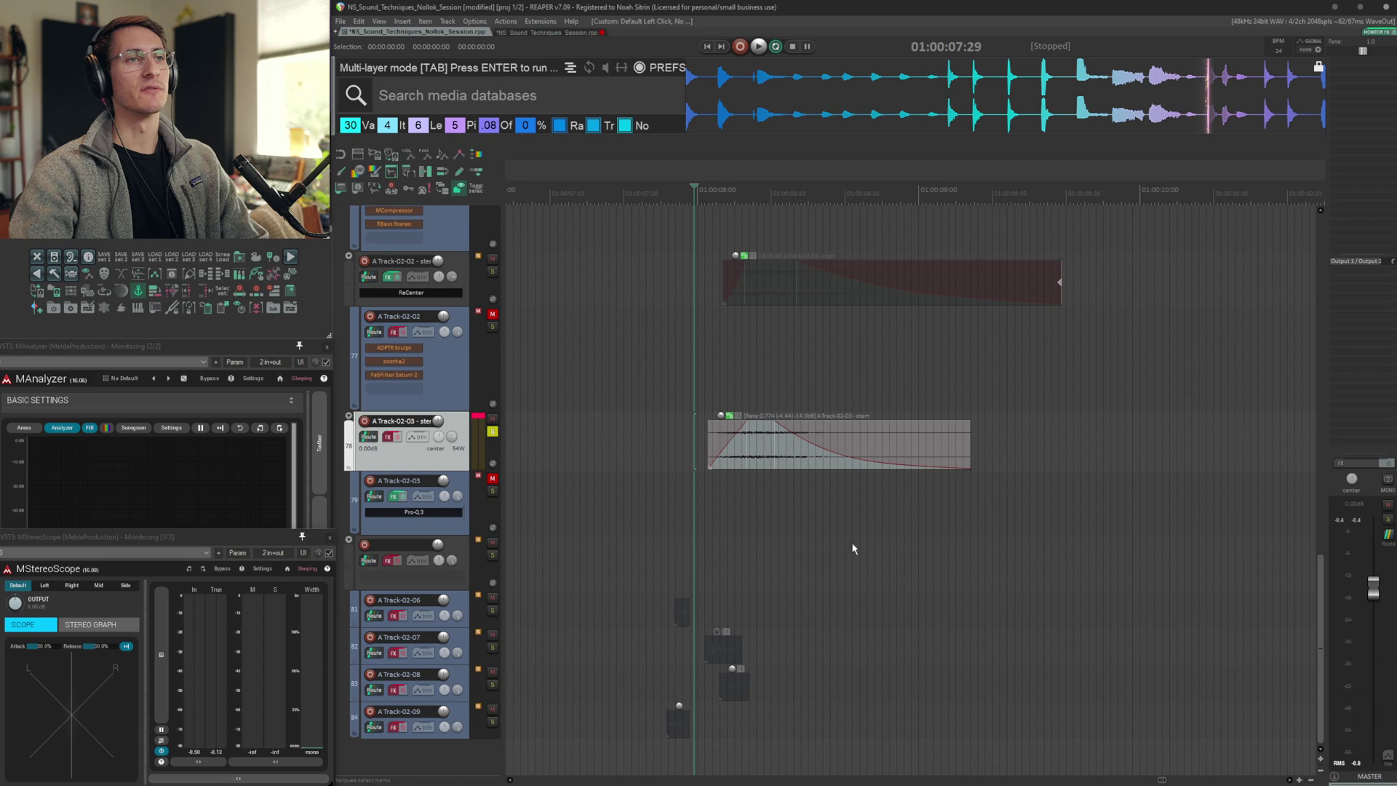
Browse the session timeline and tracks down to the A Track-02-06 through A Track-02-09 layers
key("space")
key("shift+f")
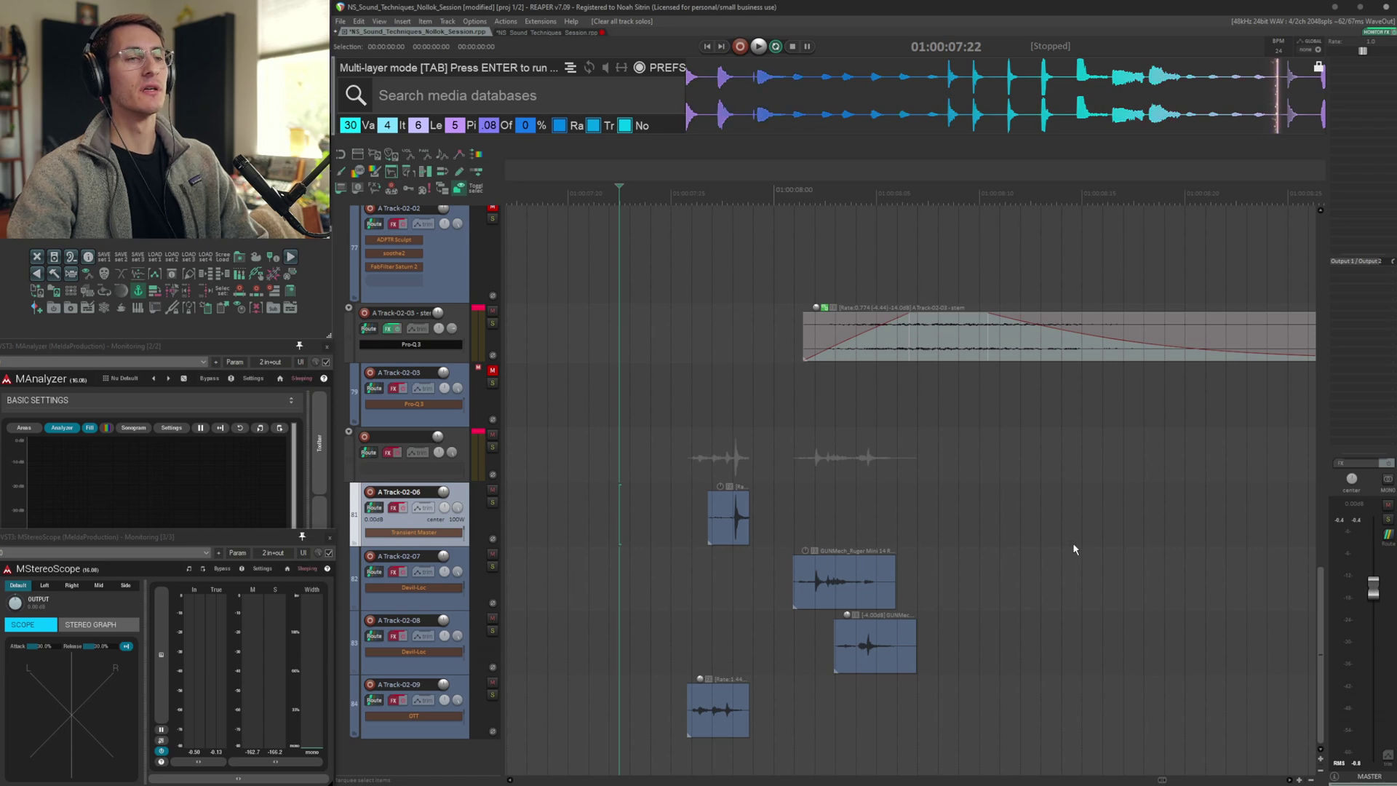
scroll(1074, 548, "up", 8)
scroll(1075, 549, "up", 1)
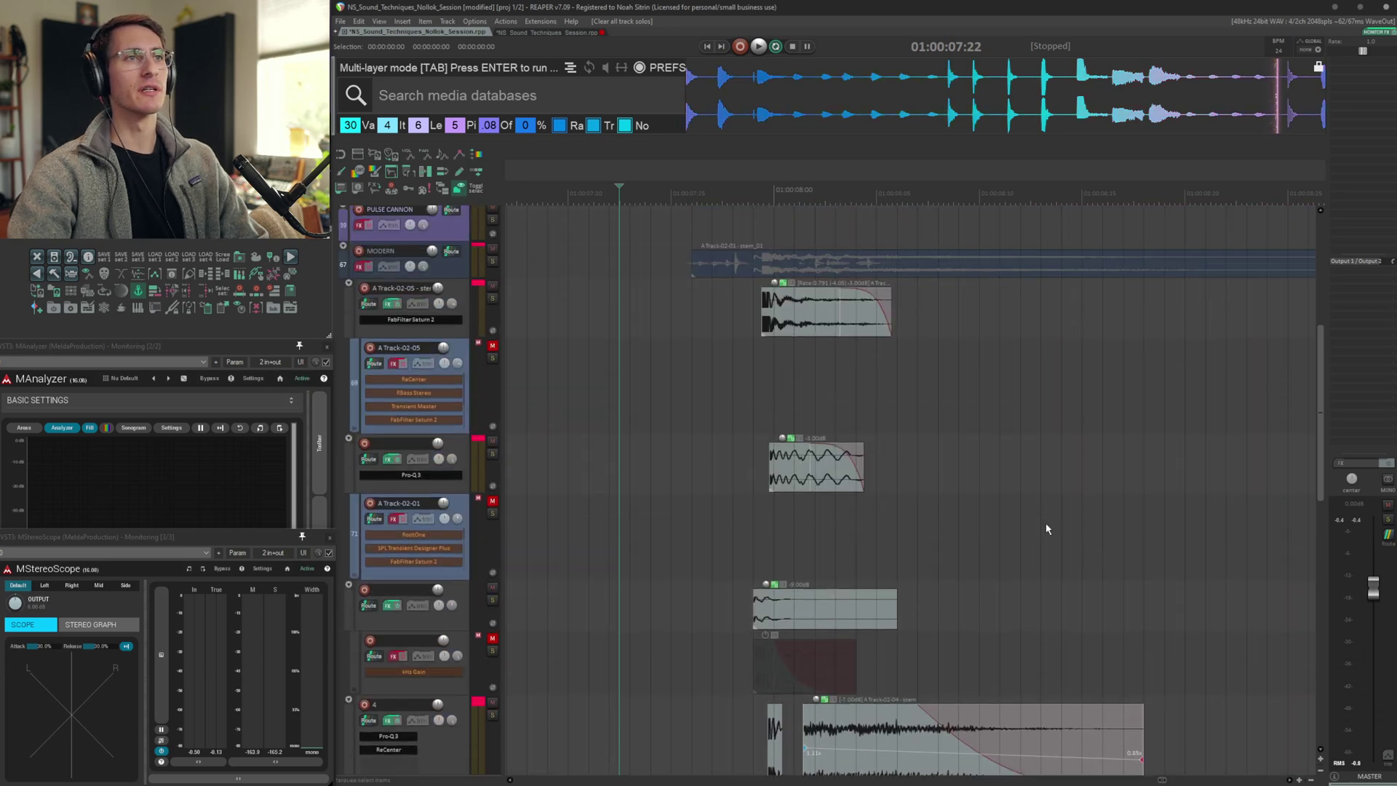
left_click(702, 325)
scroll(715, 316, "up", 3)
left_click(713, 314)
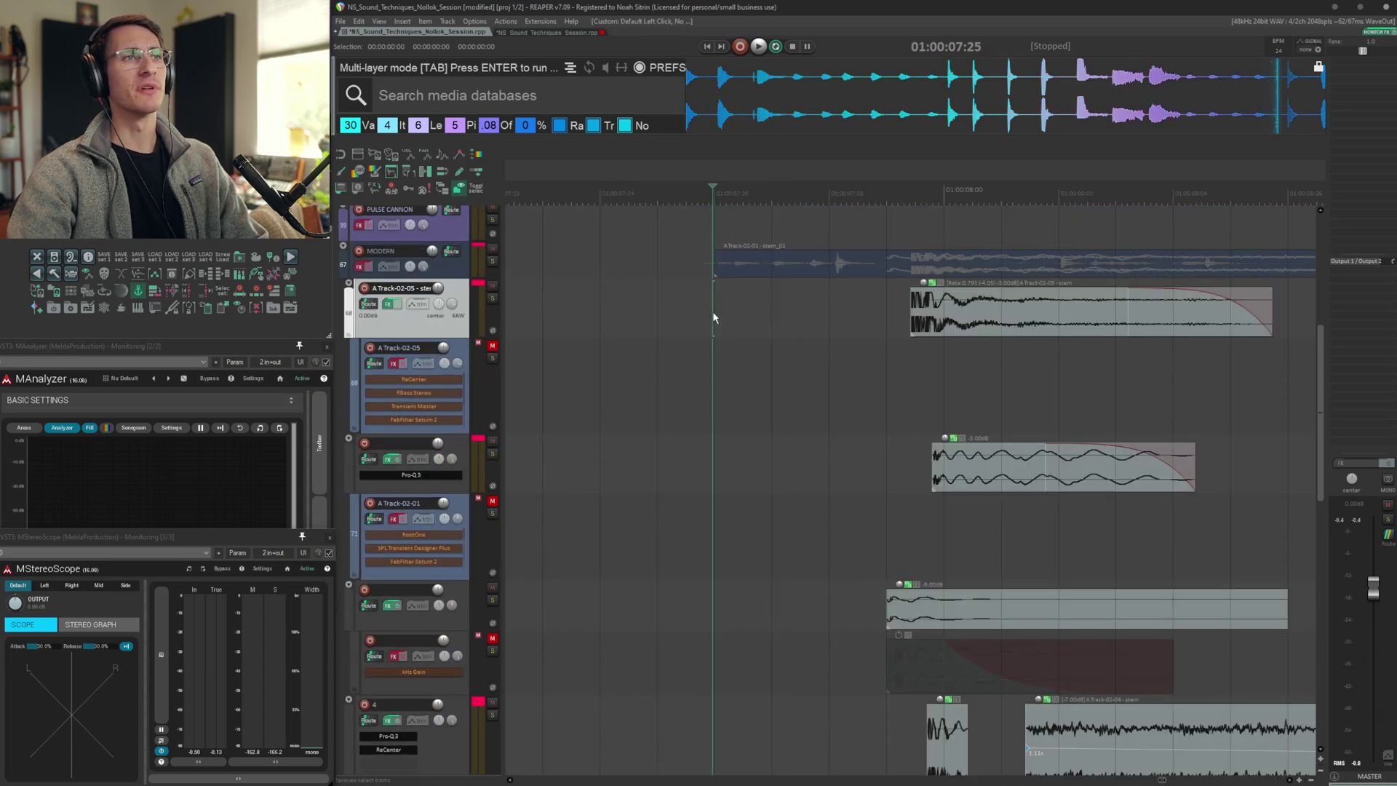
left_click(884, 341)
scroll(850, 451, "down", 9)
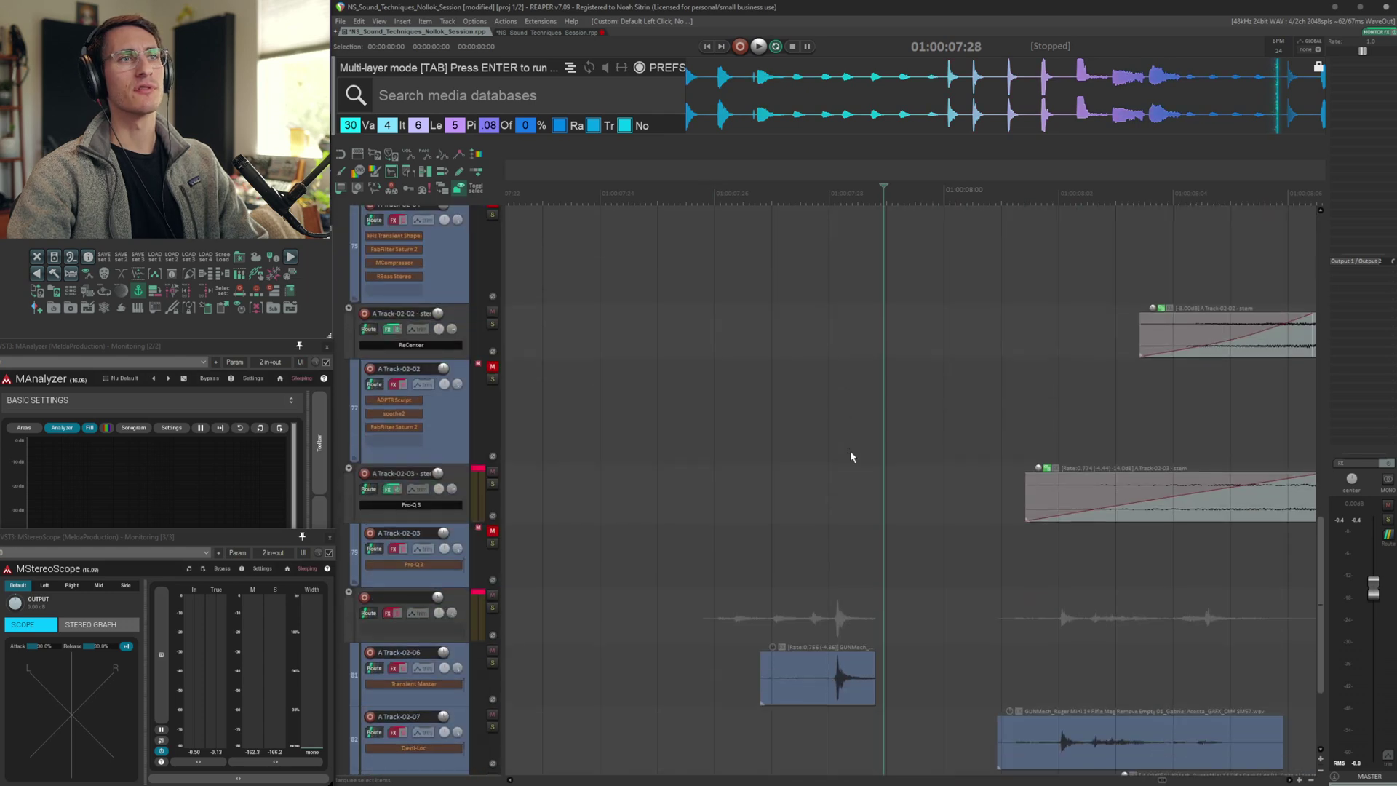
left_click(864, 451)
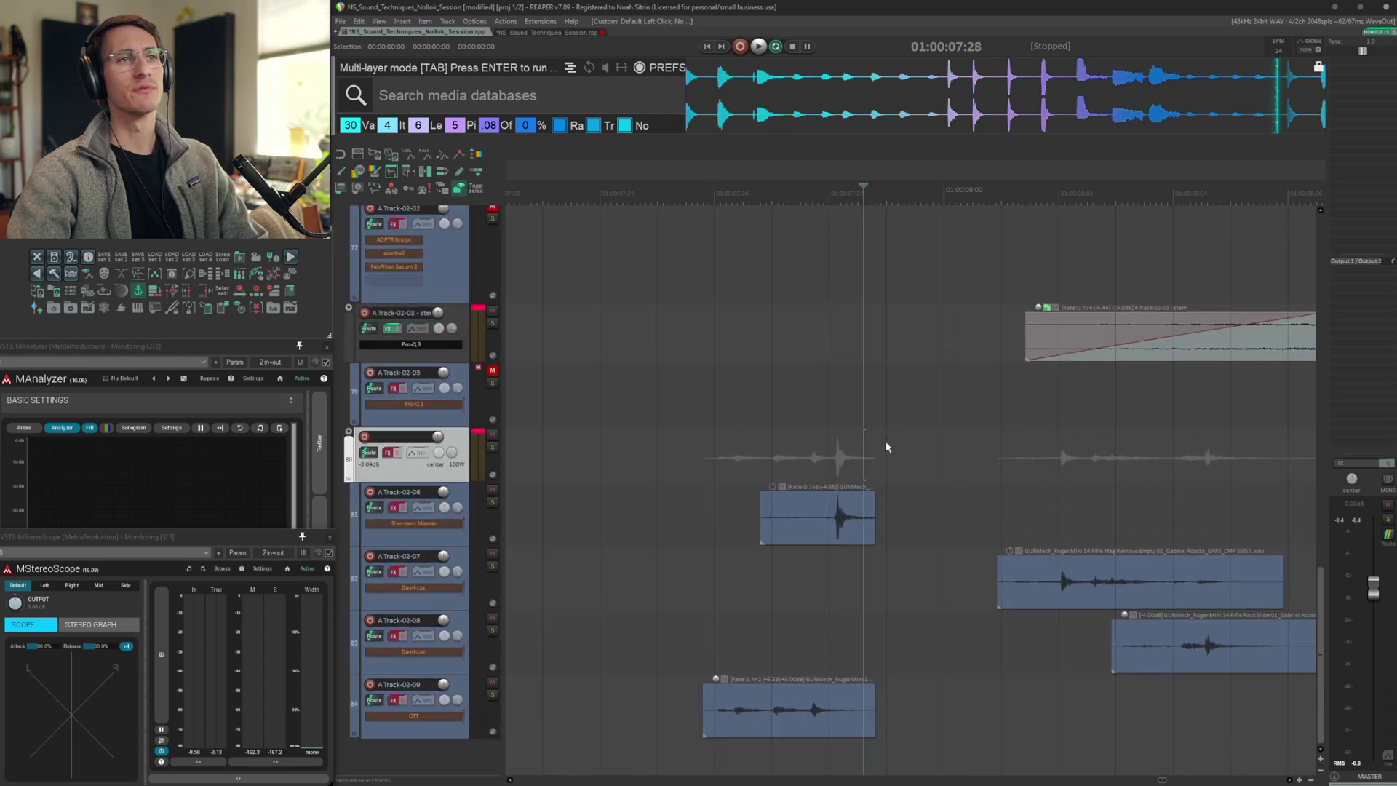
left_click(887, 446)
left_click(998, 447)
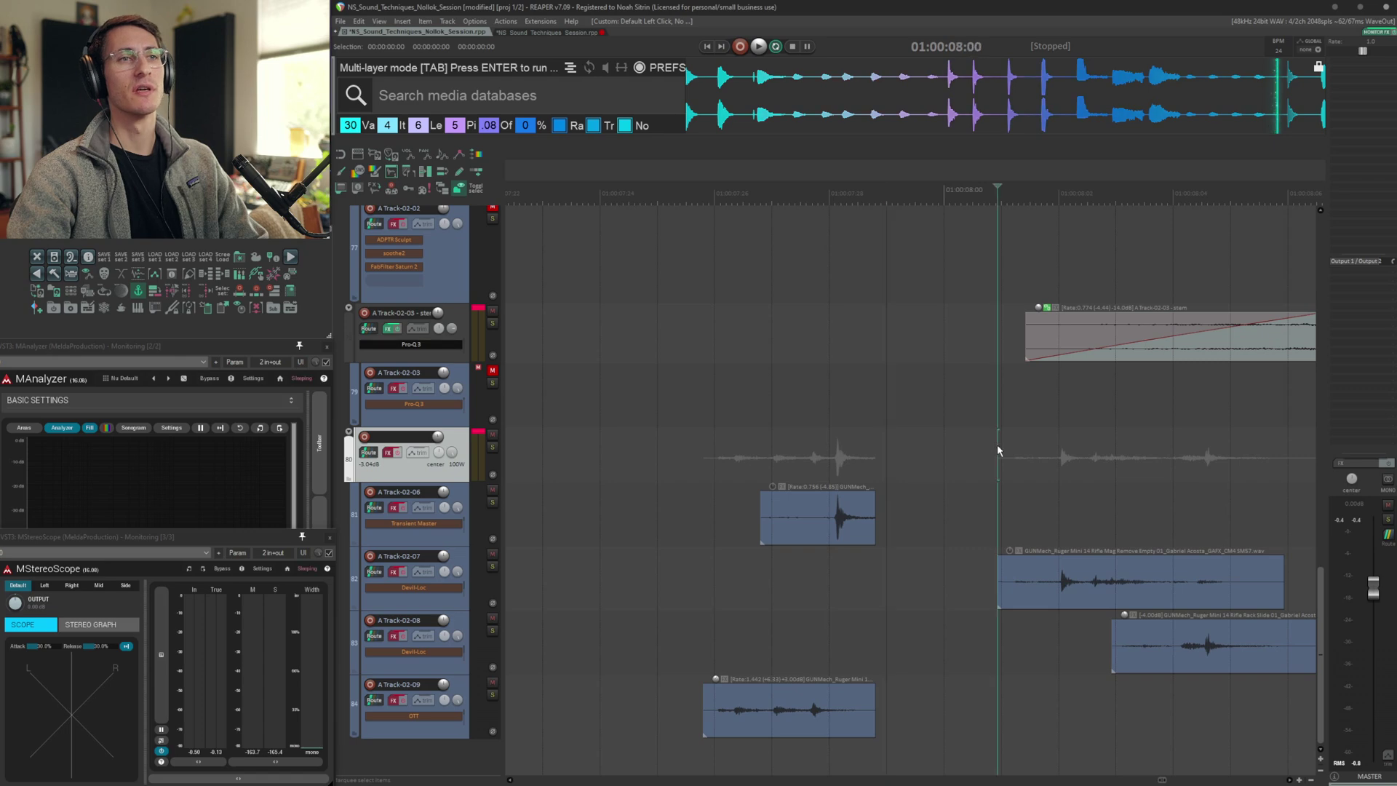
scroll(1003, 473, "up", 9)
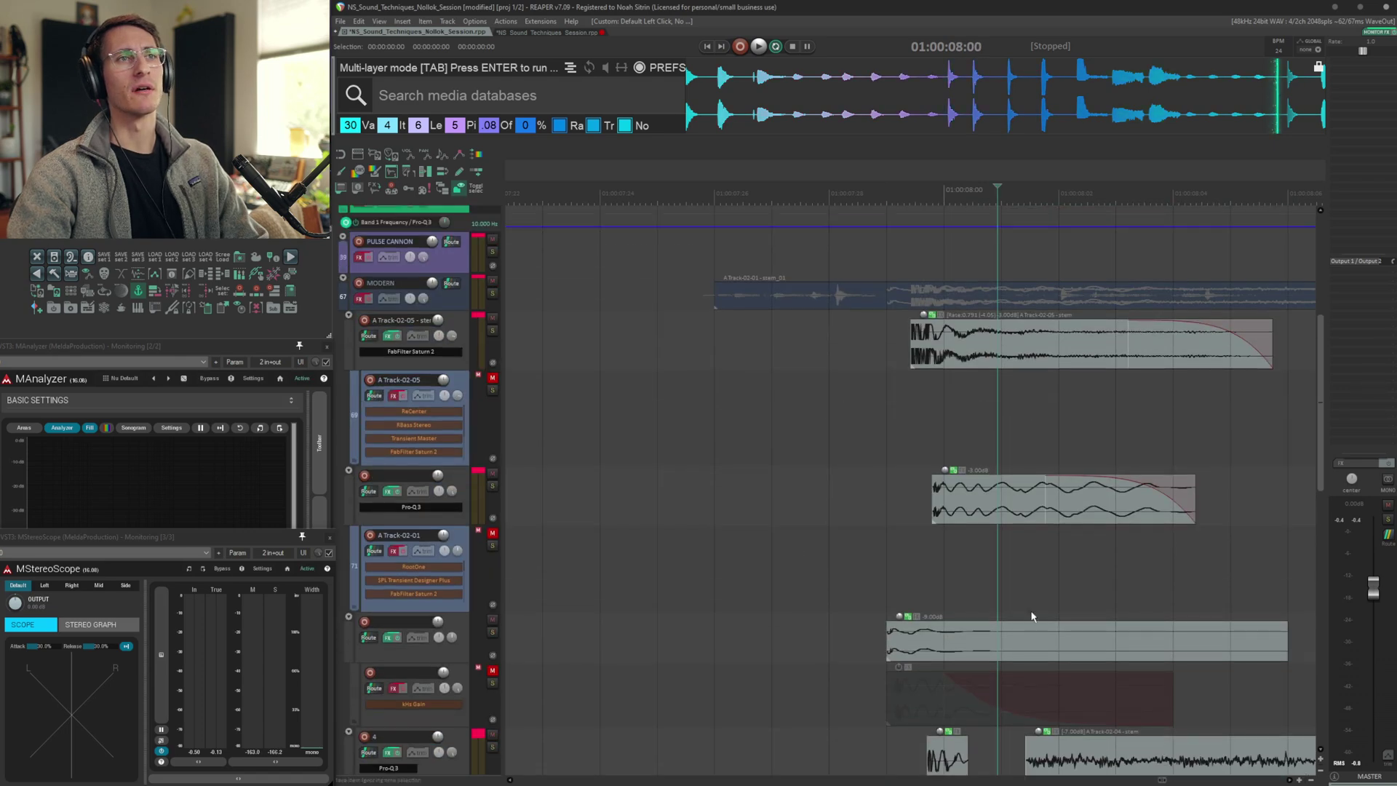
scroll(963, 495, "down", 9)
left_click(1059, 471)
scroll(965, 492, "right", 5)
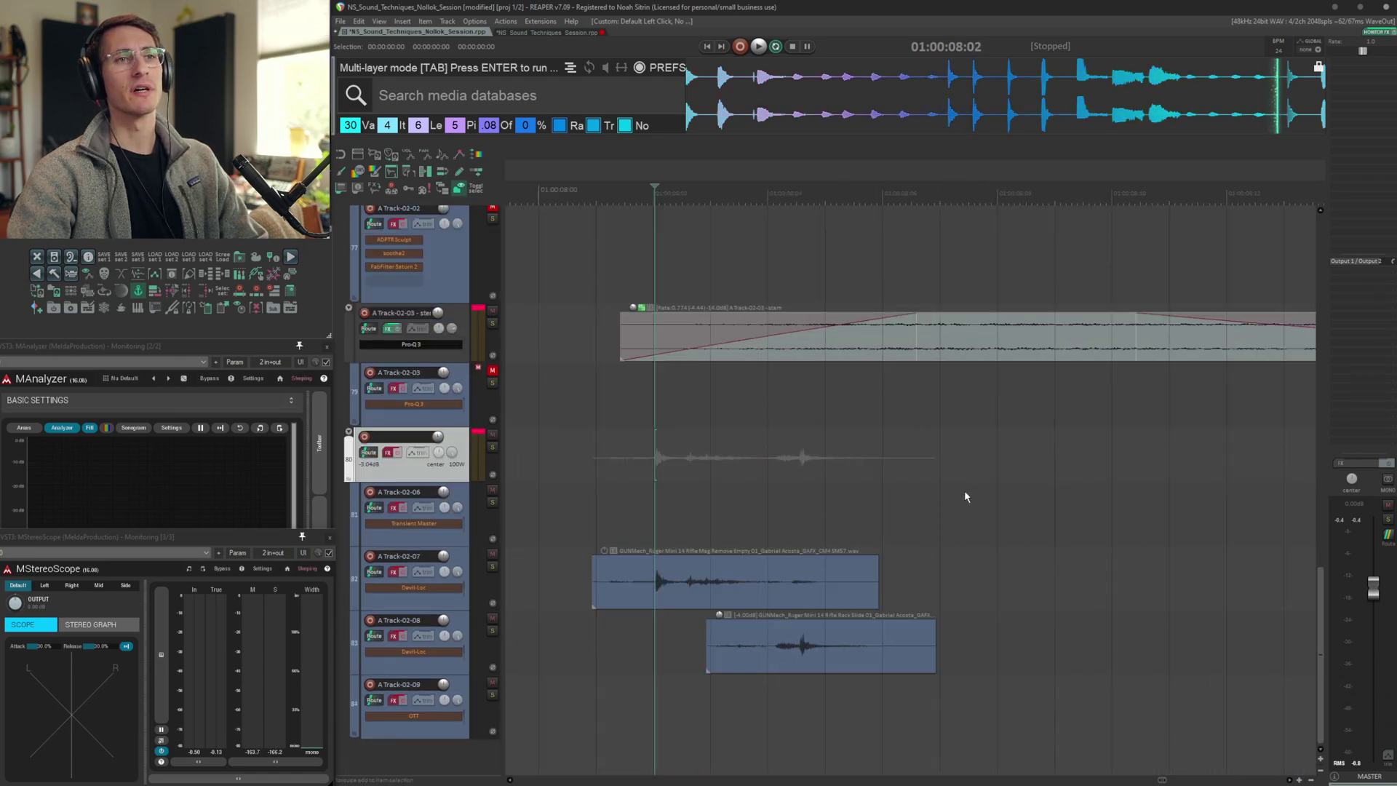
scroll(876, 500, "left", 6)
scroll(876, 501, "right", 4)
scroll(875, 501, "left", 1)
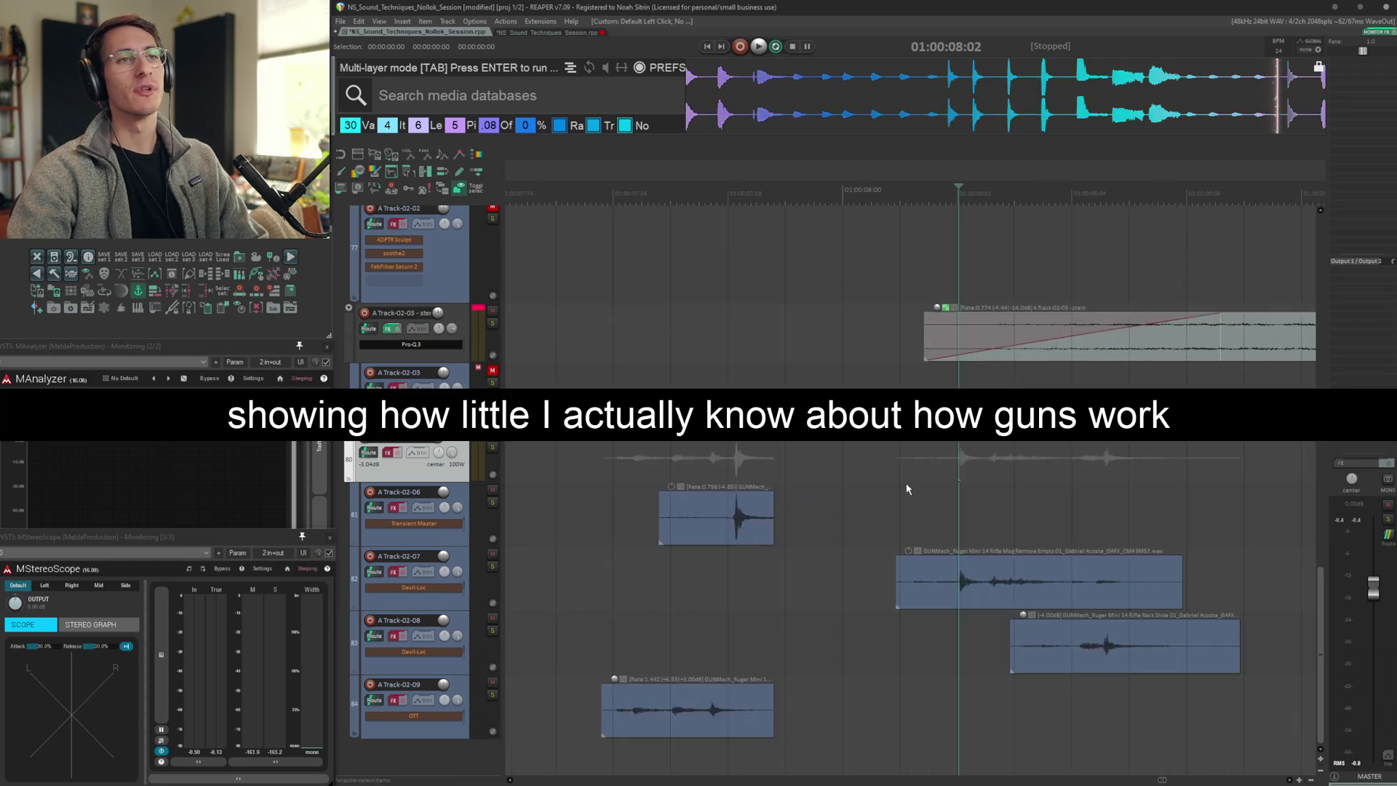
scroll(976, 486, "right", 1)
scroll(975, 486, "down", 2)
scroll(974, 483, "right", 1)
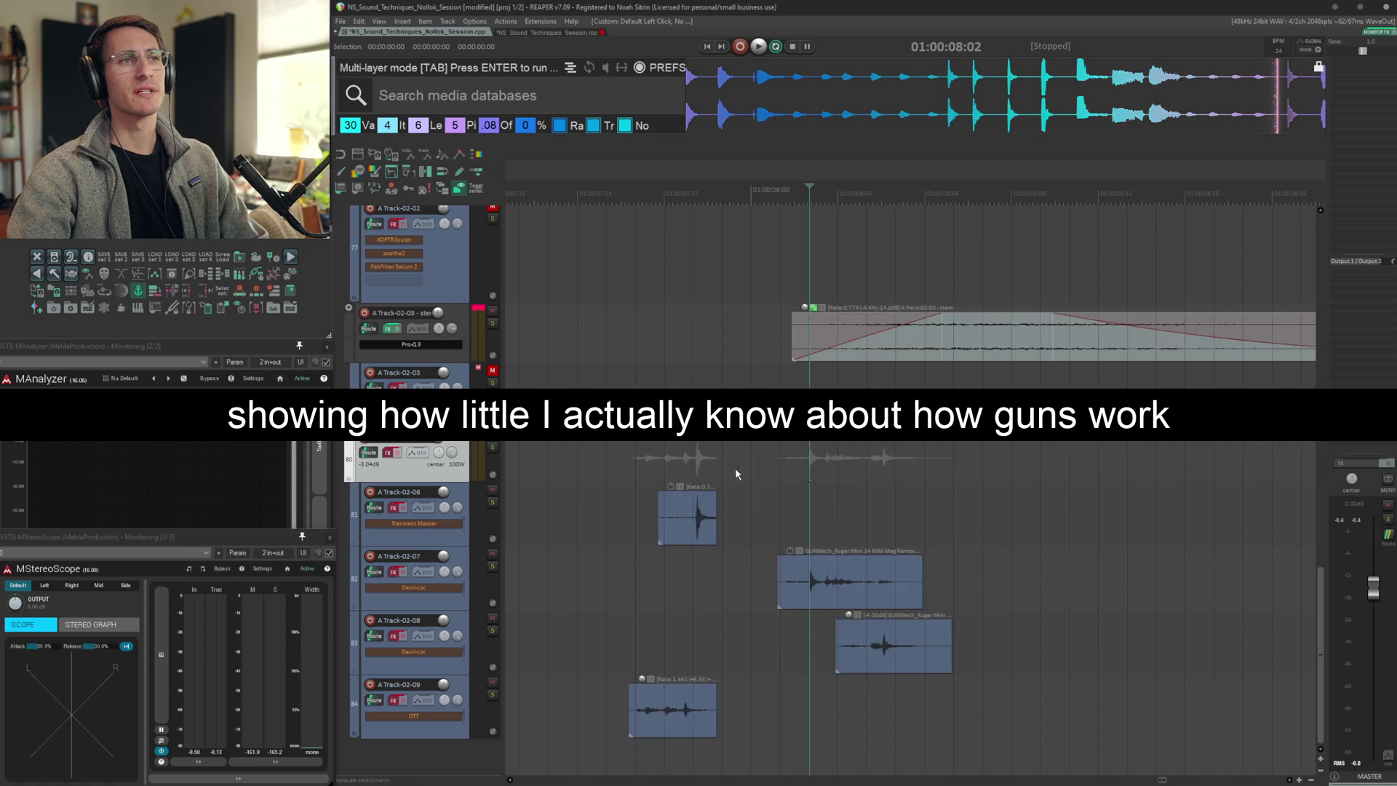
left_click(613, 469)
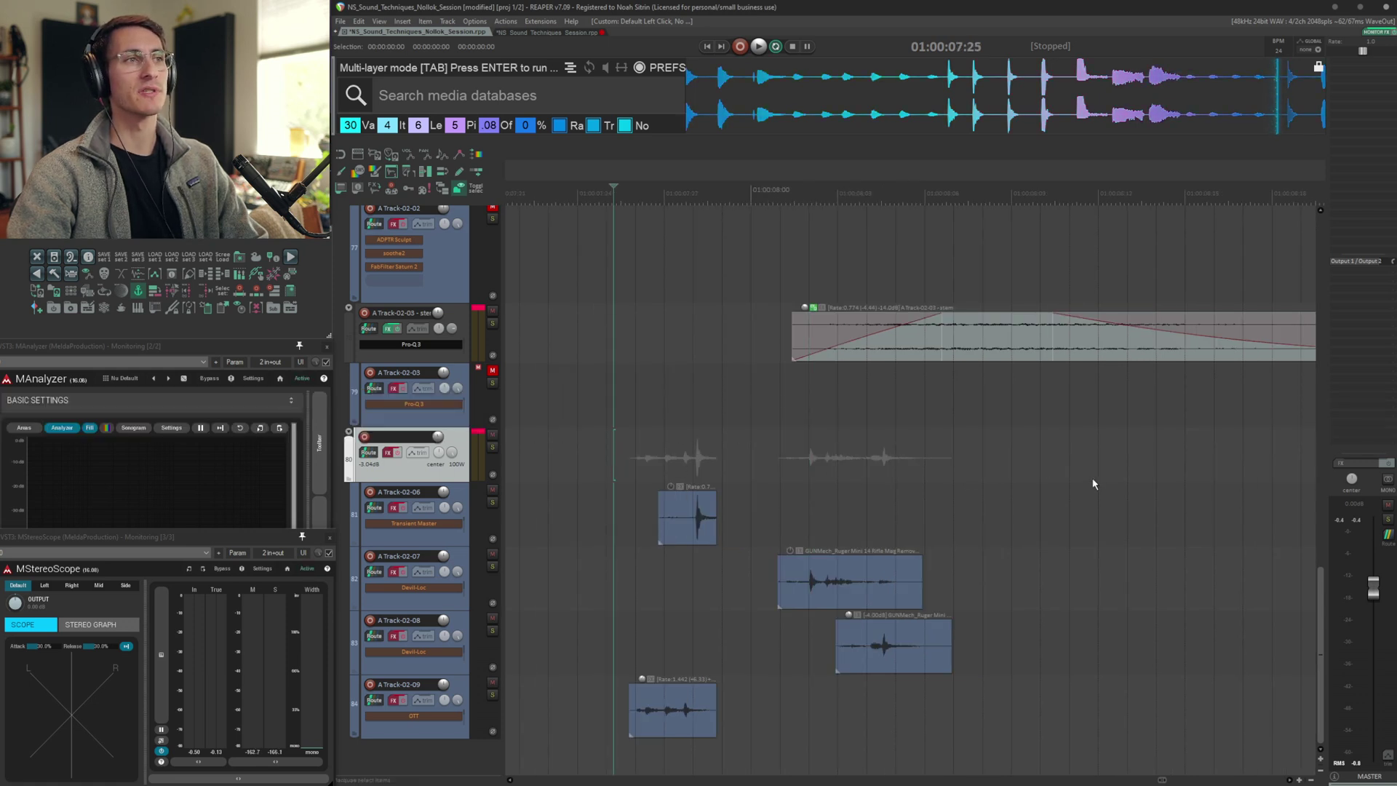
Solo and audition the A Track-02-06, A Track-02-07 and A Track-02-08 layers one at a time
key("F6")
key("space")
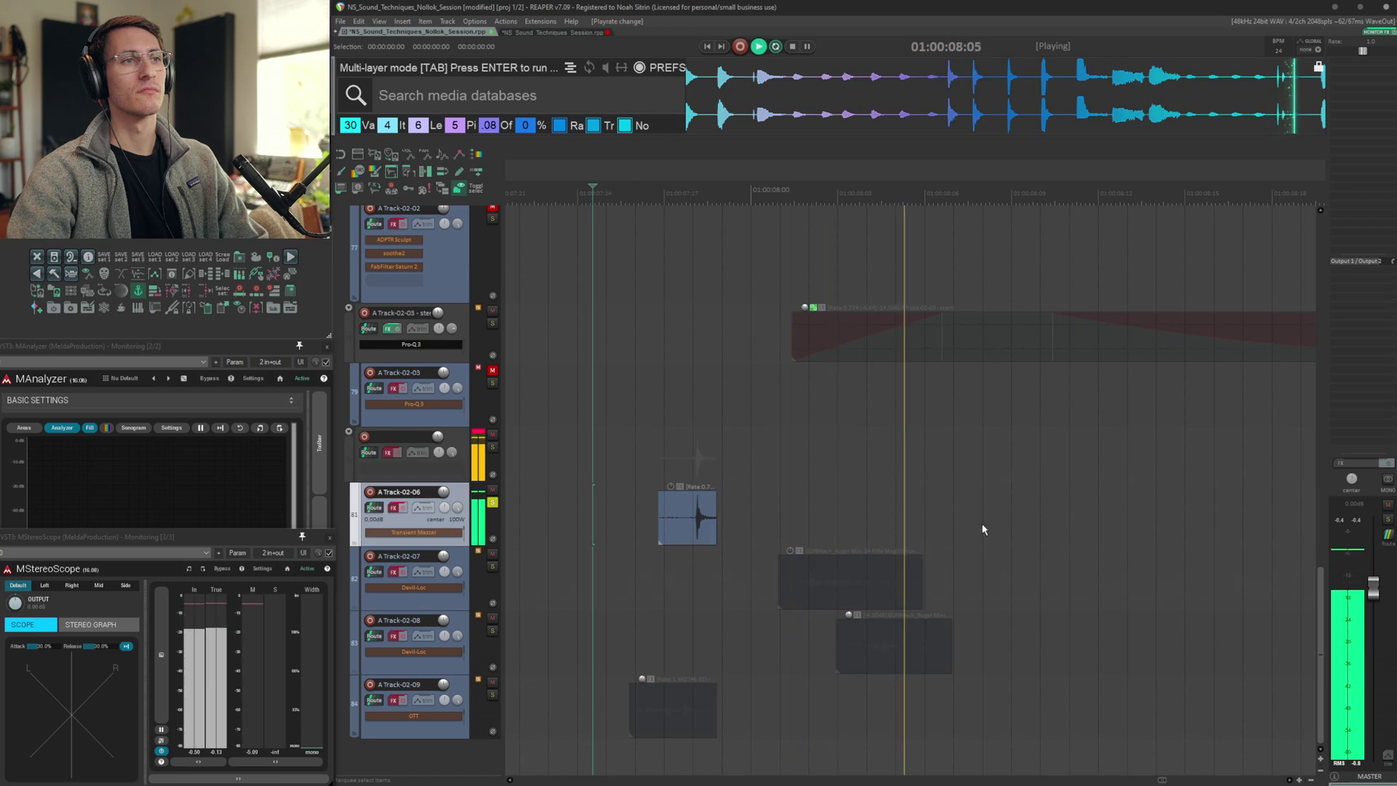
key("space")
left_click(722, 578)
key("F6")
key("space")
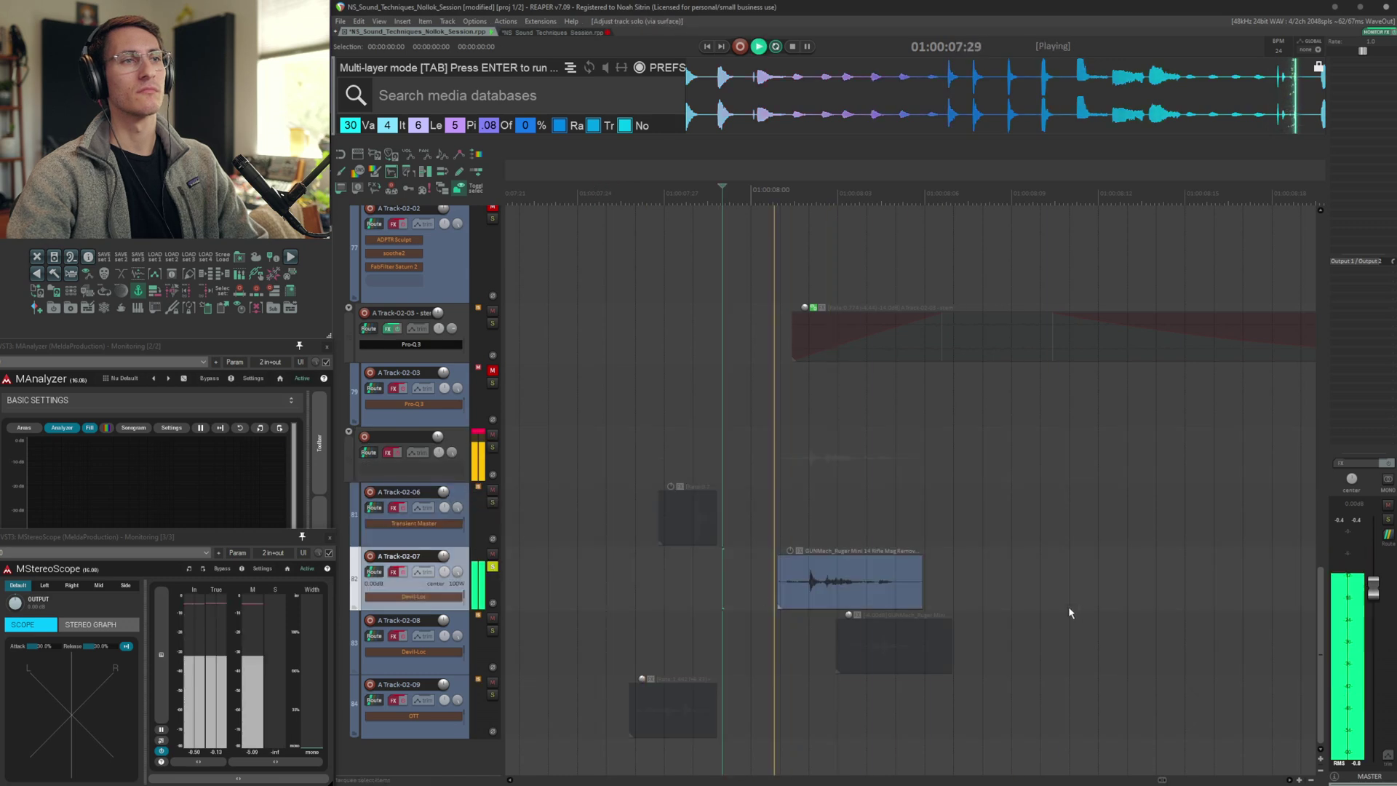
key("space")
left_click(807, 638)
key("F6")
Solo and audition A Track-02-09, then the whole folder of these layers together
key("space")
key("space")
left_click(584, 701)
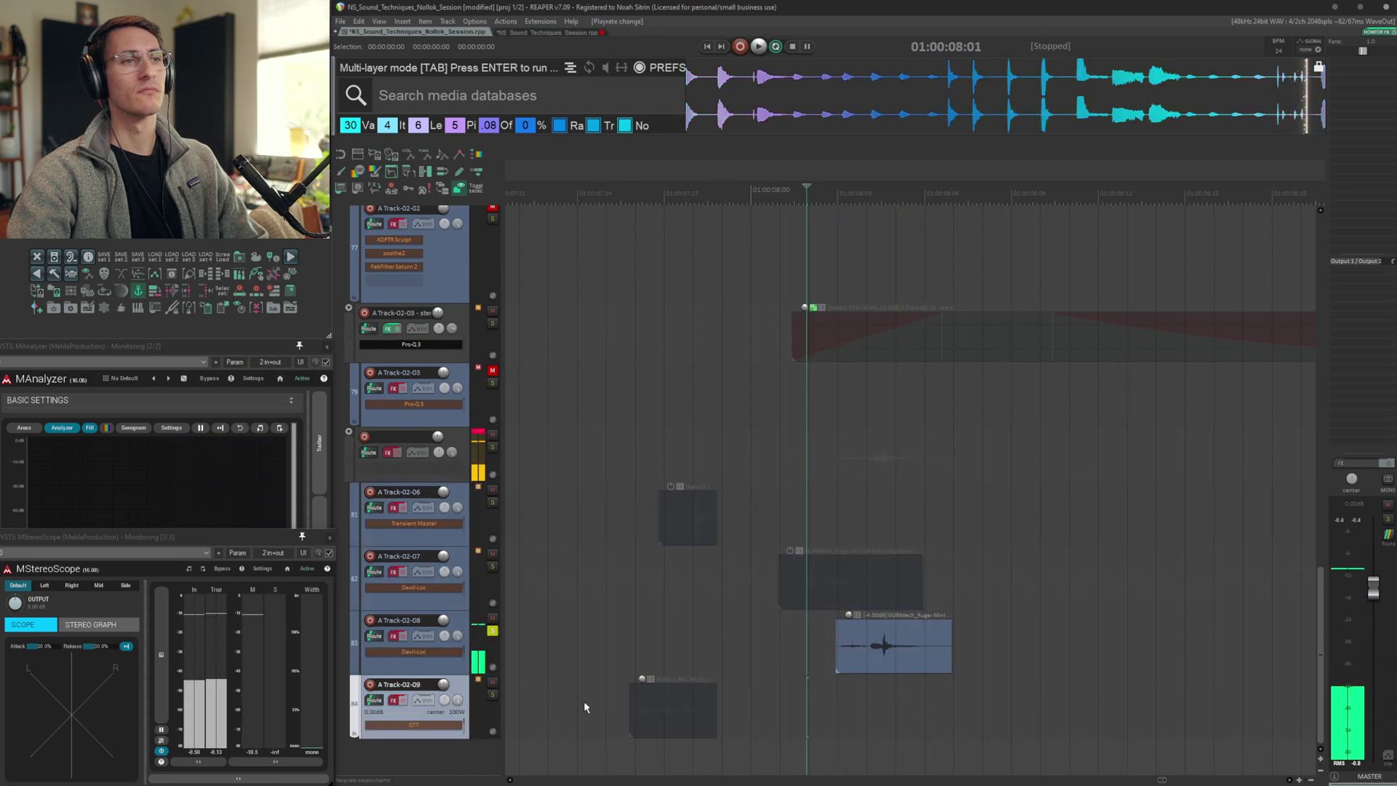
key("F6")
key("space")
Audition the A Track-02-06 layer and browse its FX chain of Transient Master, soothe2 and OTT
key("space")
left_click(602, 465)
key("F6")
key("space")
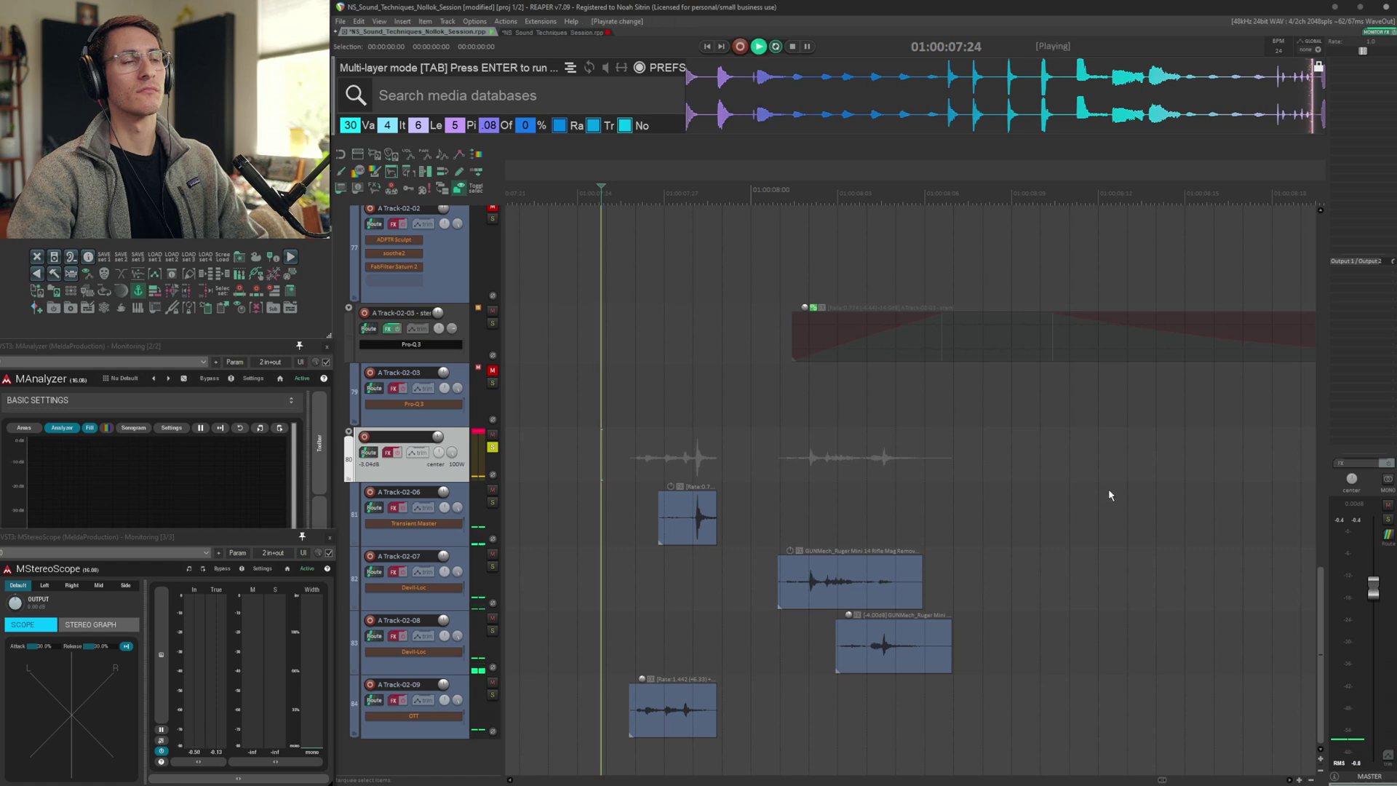
key("space")
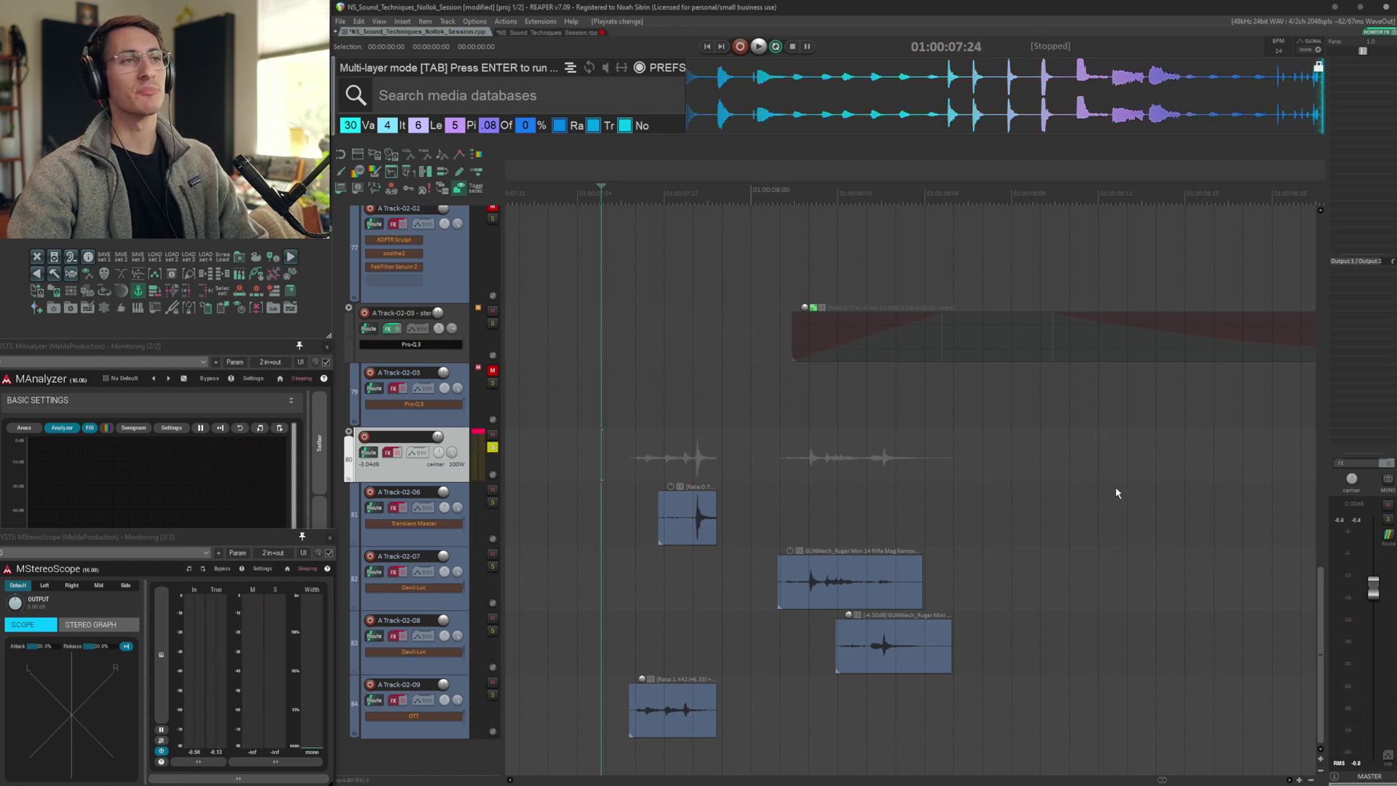
key("space")
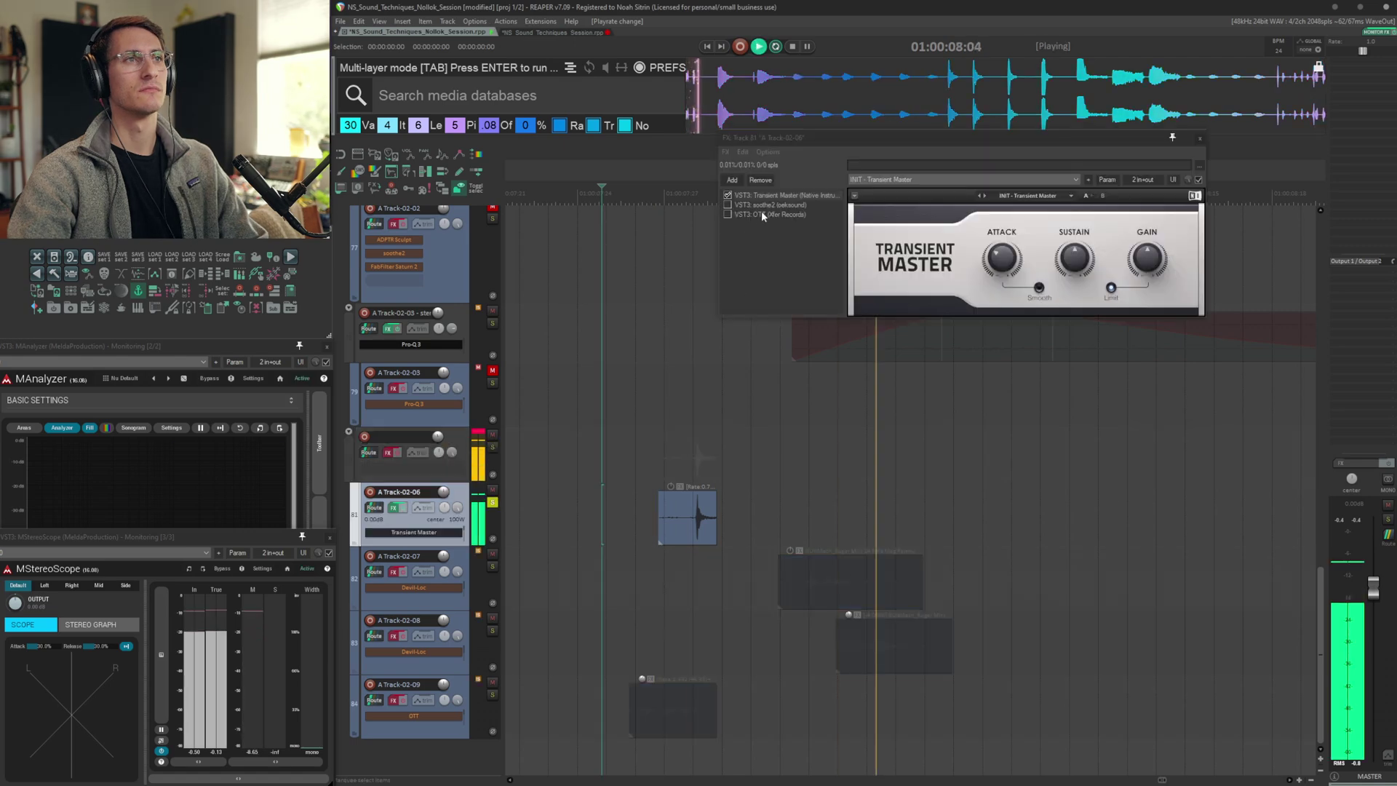
key("space")
left_click(759, 207)
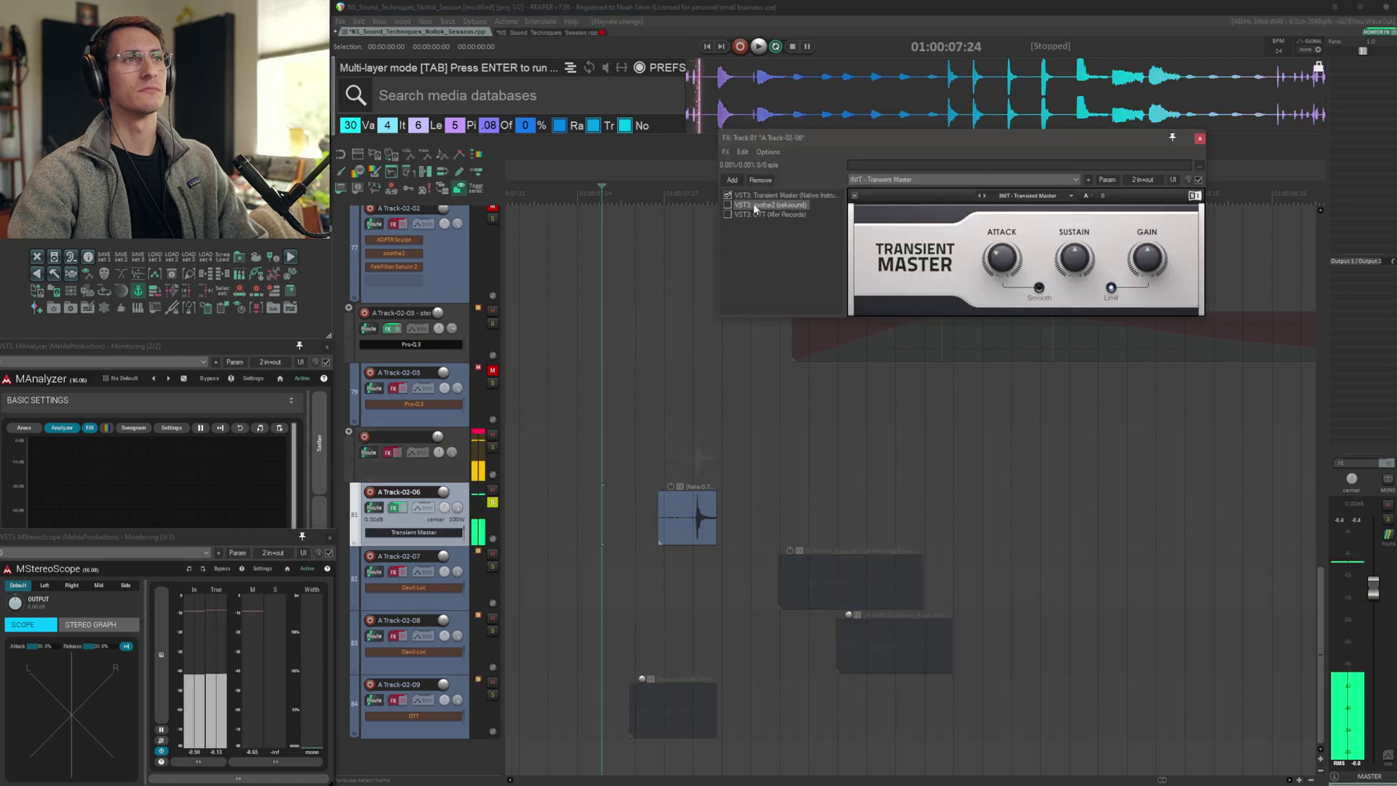
key("space")
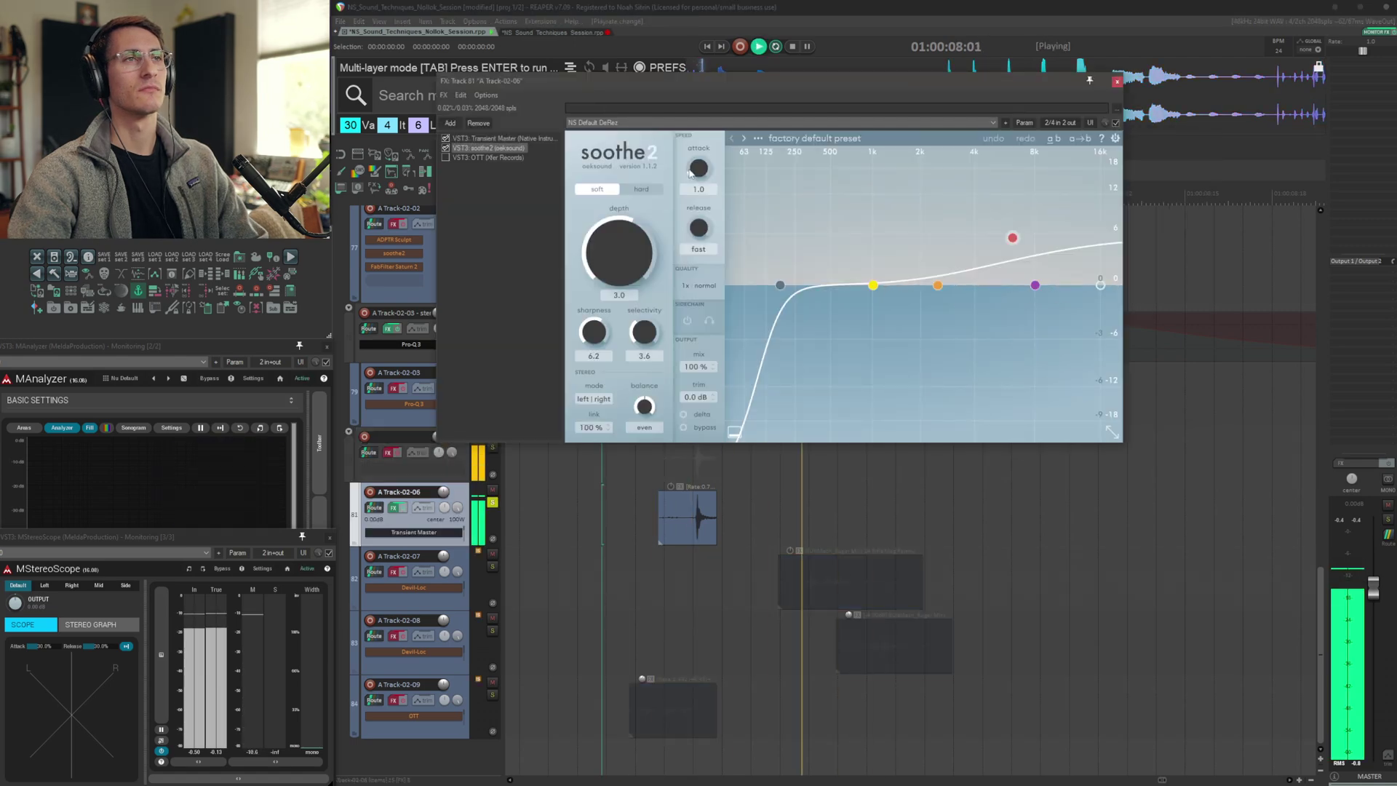
key("space")
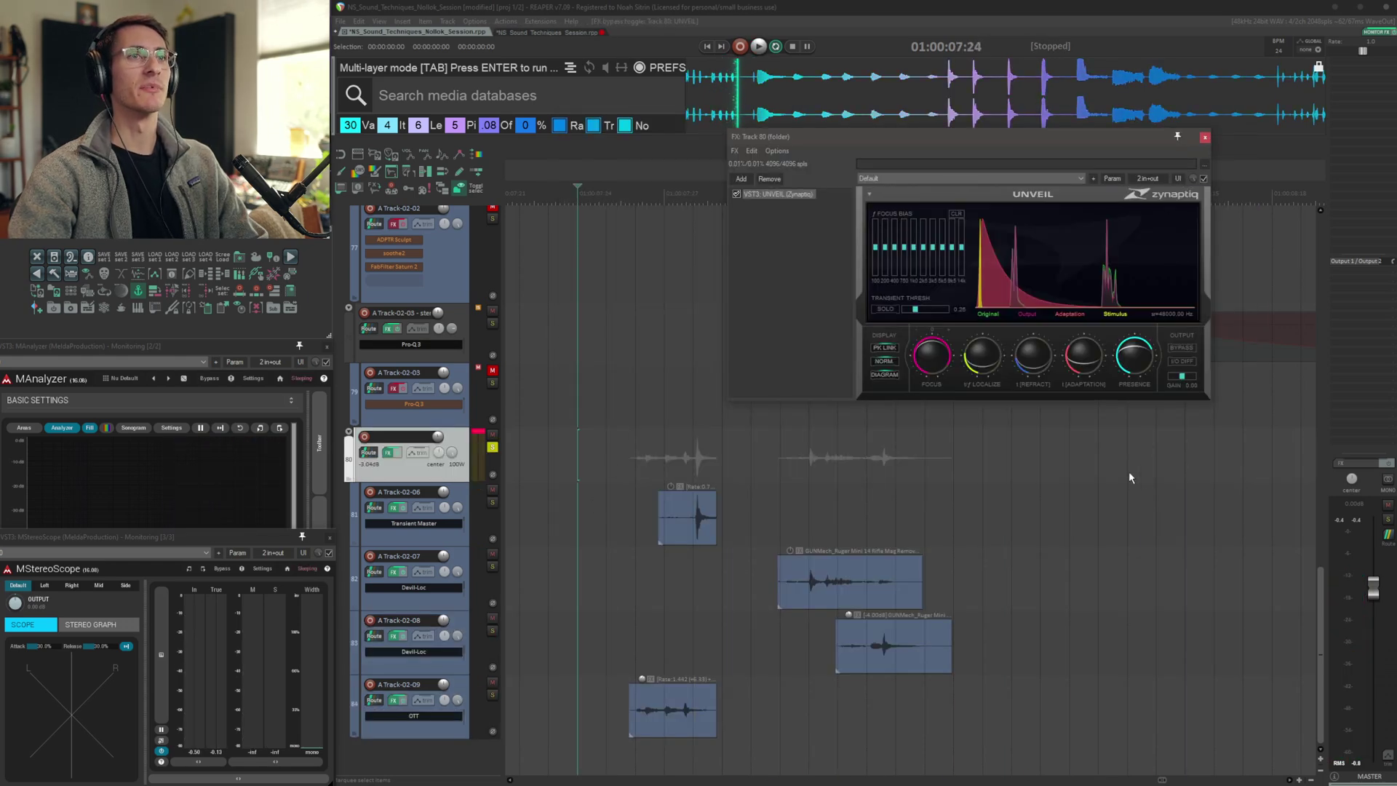
Audition the MODERN folder's layered sound from the playhead position
key("space")
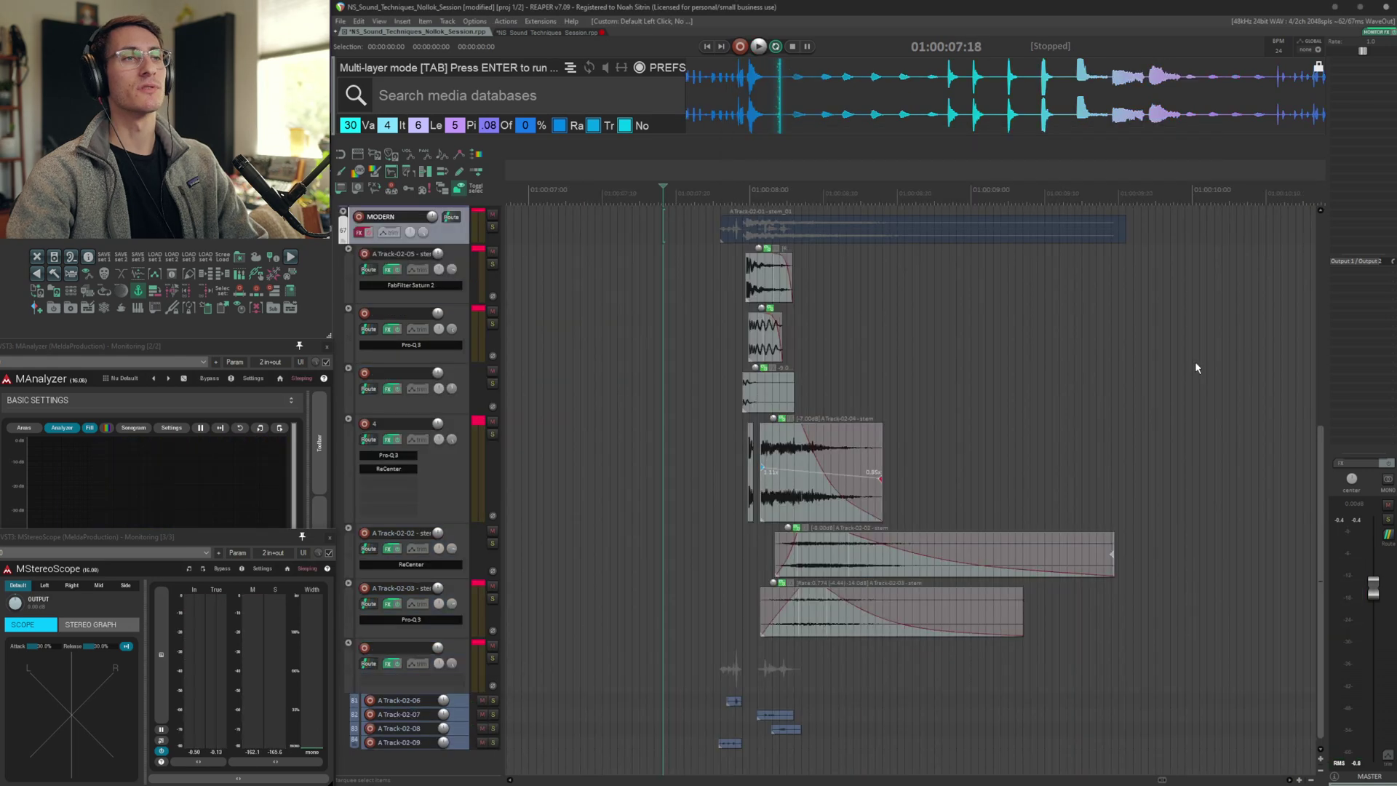
key("space")
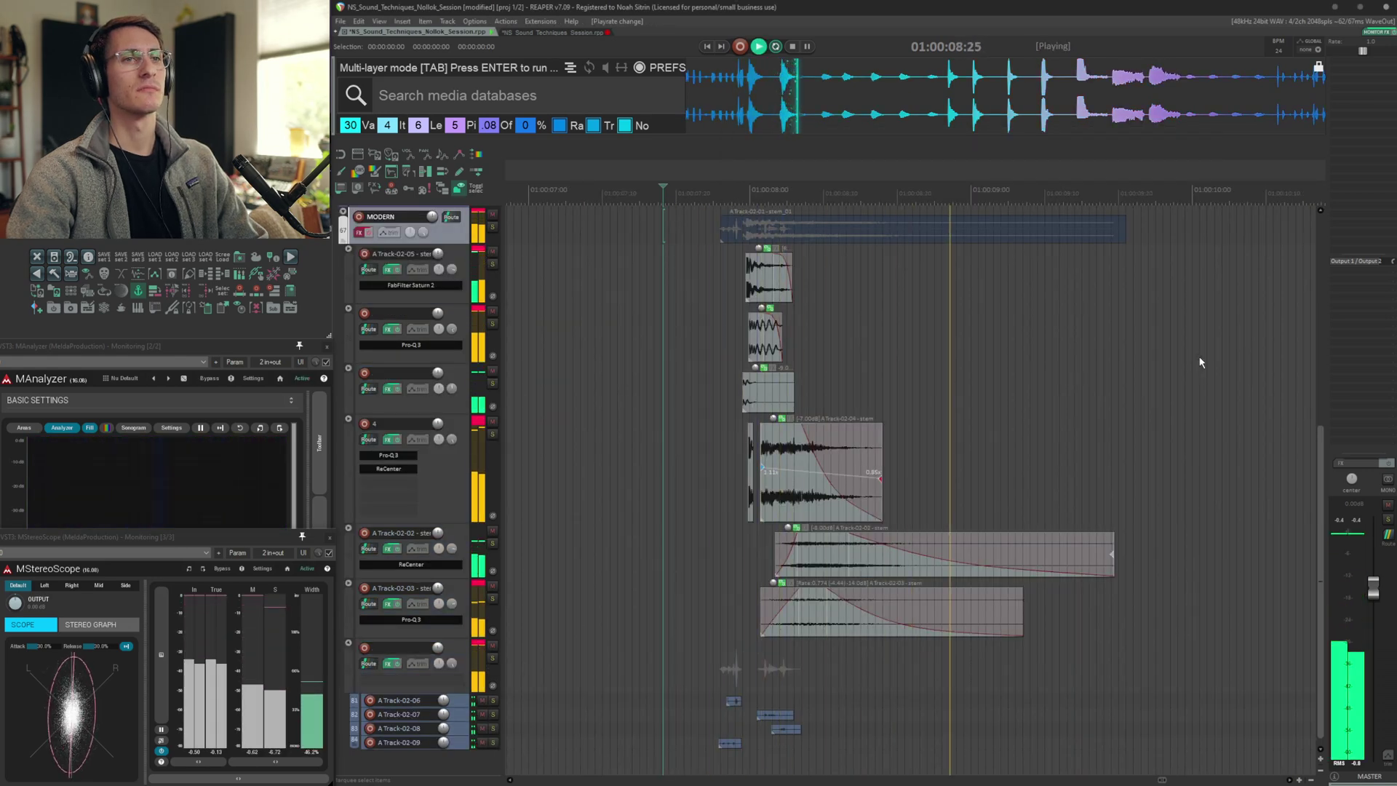
key("space")
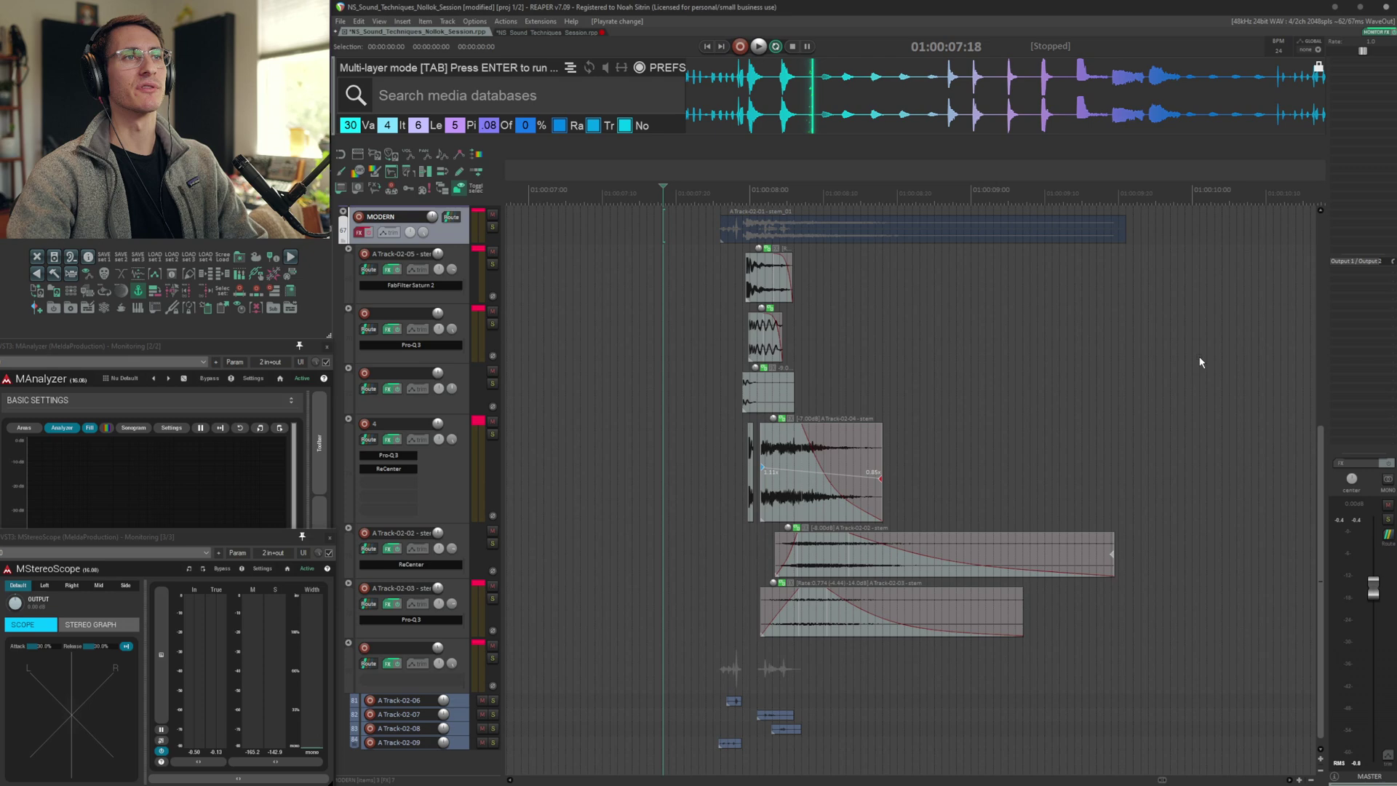
key("space")
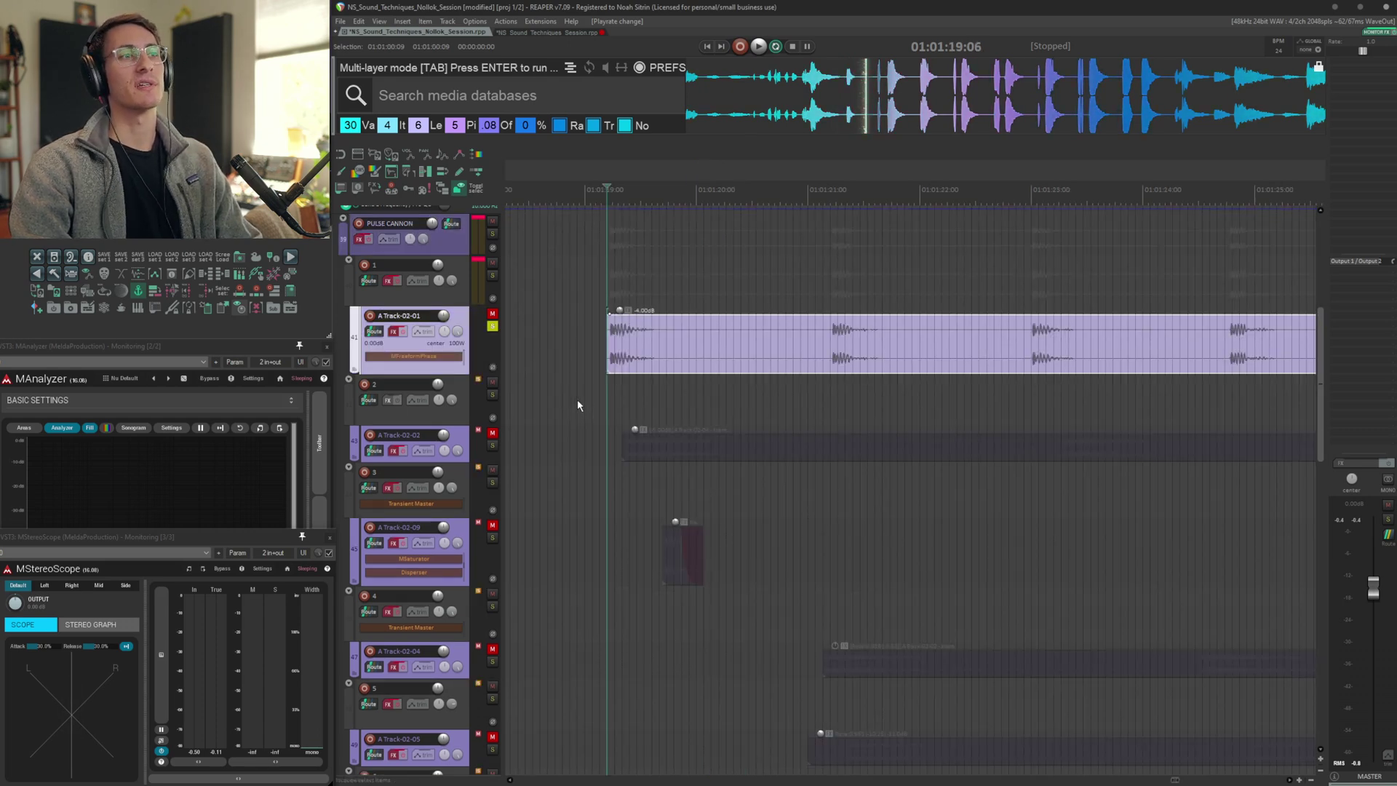
Play A Track-02-01 and step through its FX chain: MFreeformPhase, Pro-Q 3, L3-LL Multimaximizer and Trans-X Multi
key("space")
key("shift+f")
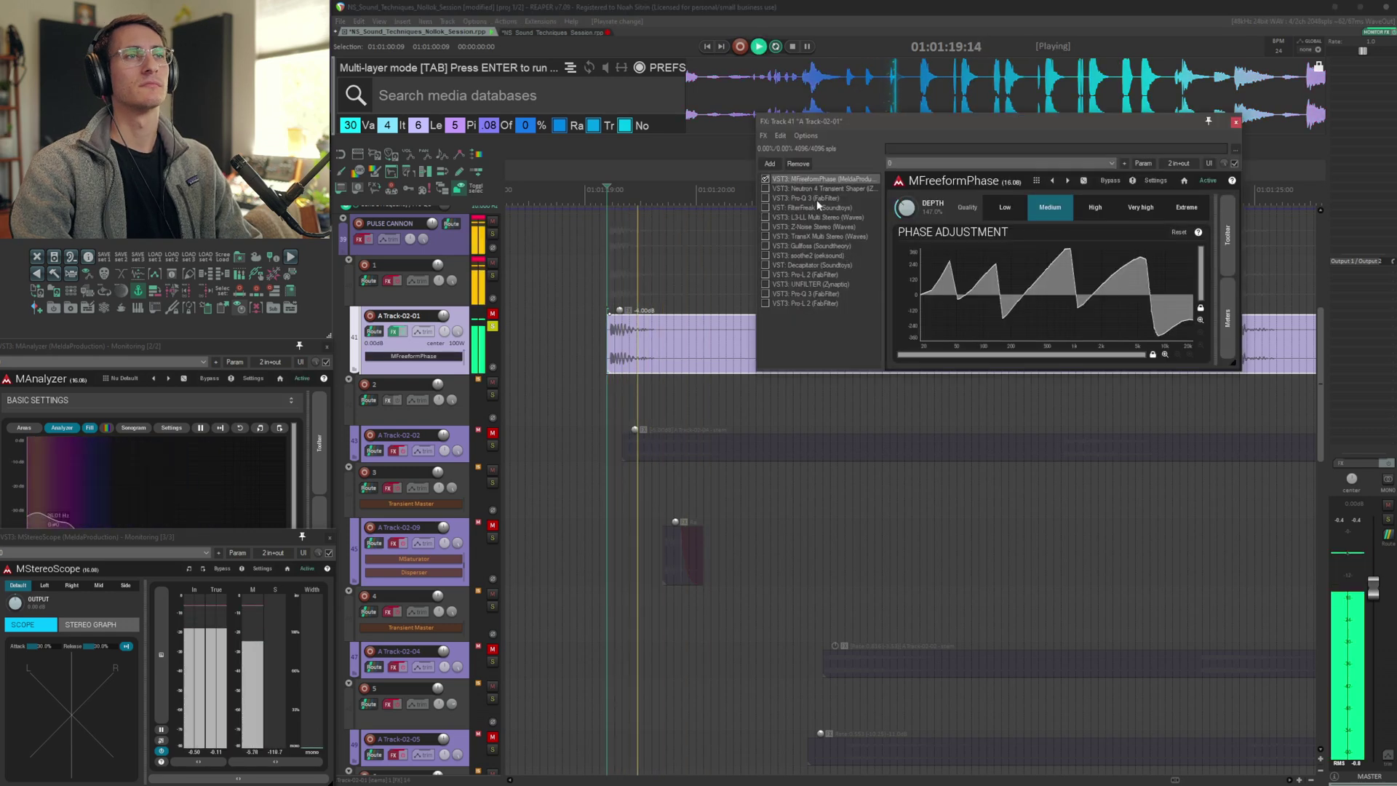
left_click(807, 188)
left_click(753, 198)
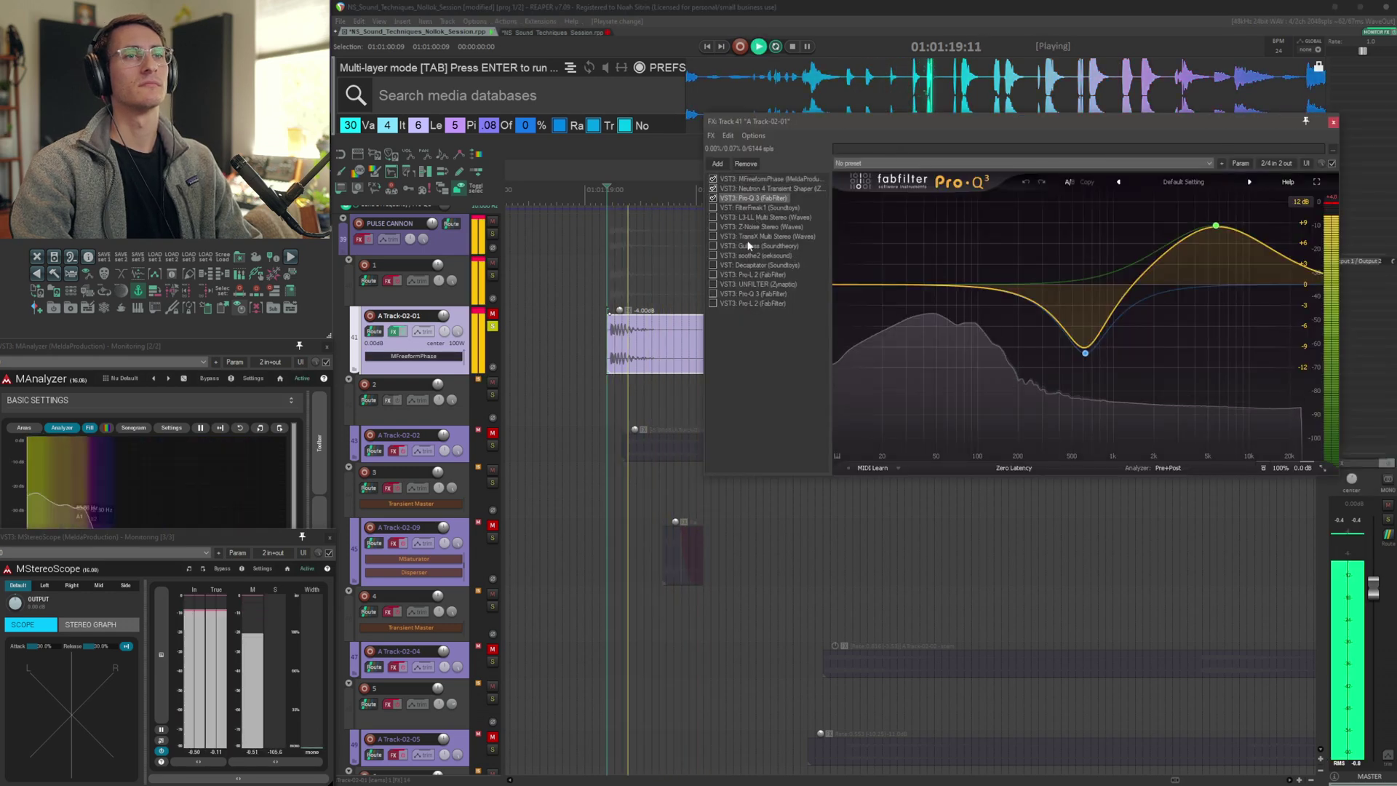
left_click(746, 207)
left_click(744, 217)
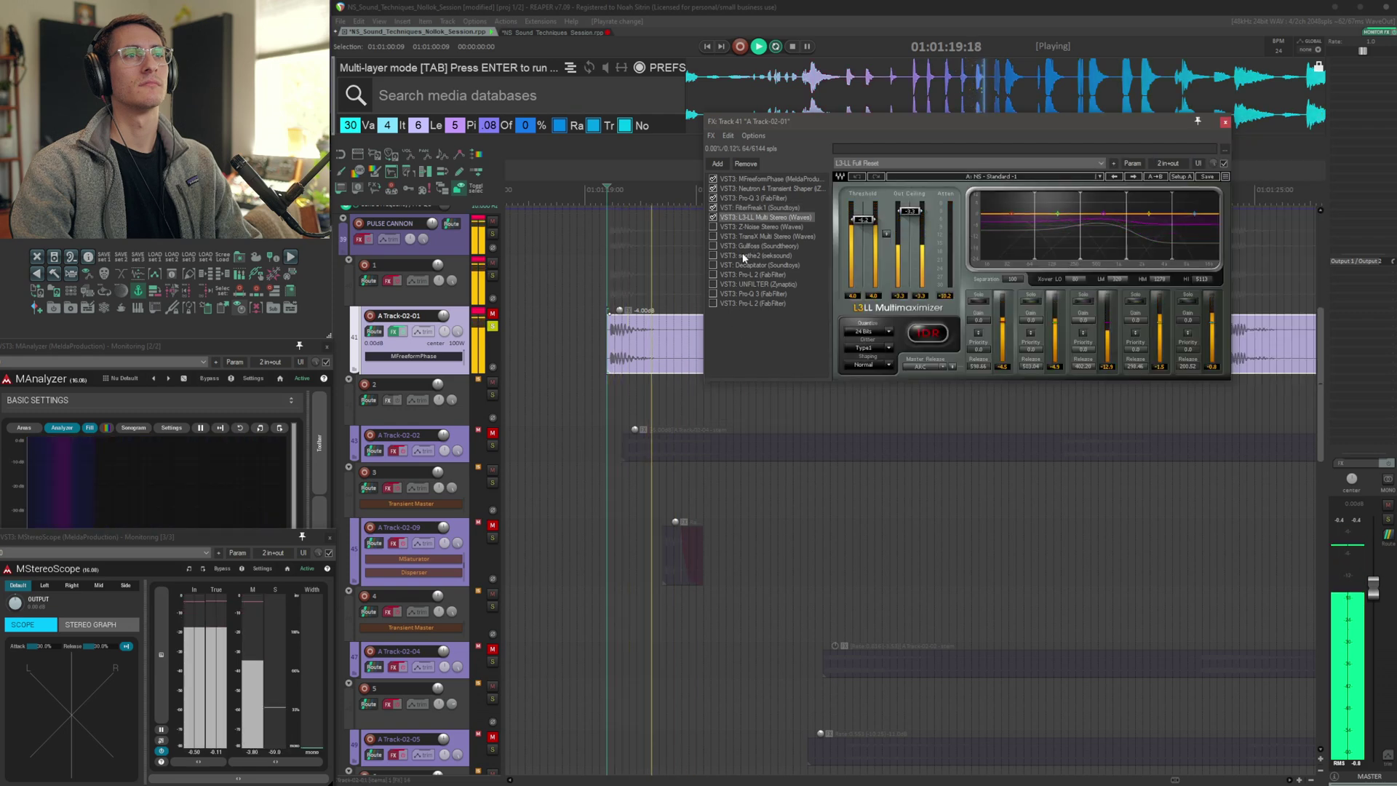
left_click(750, 226)
left_click(749, 235)
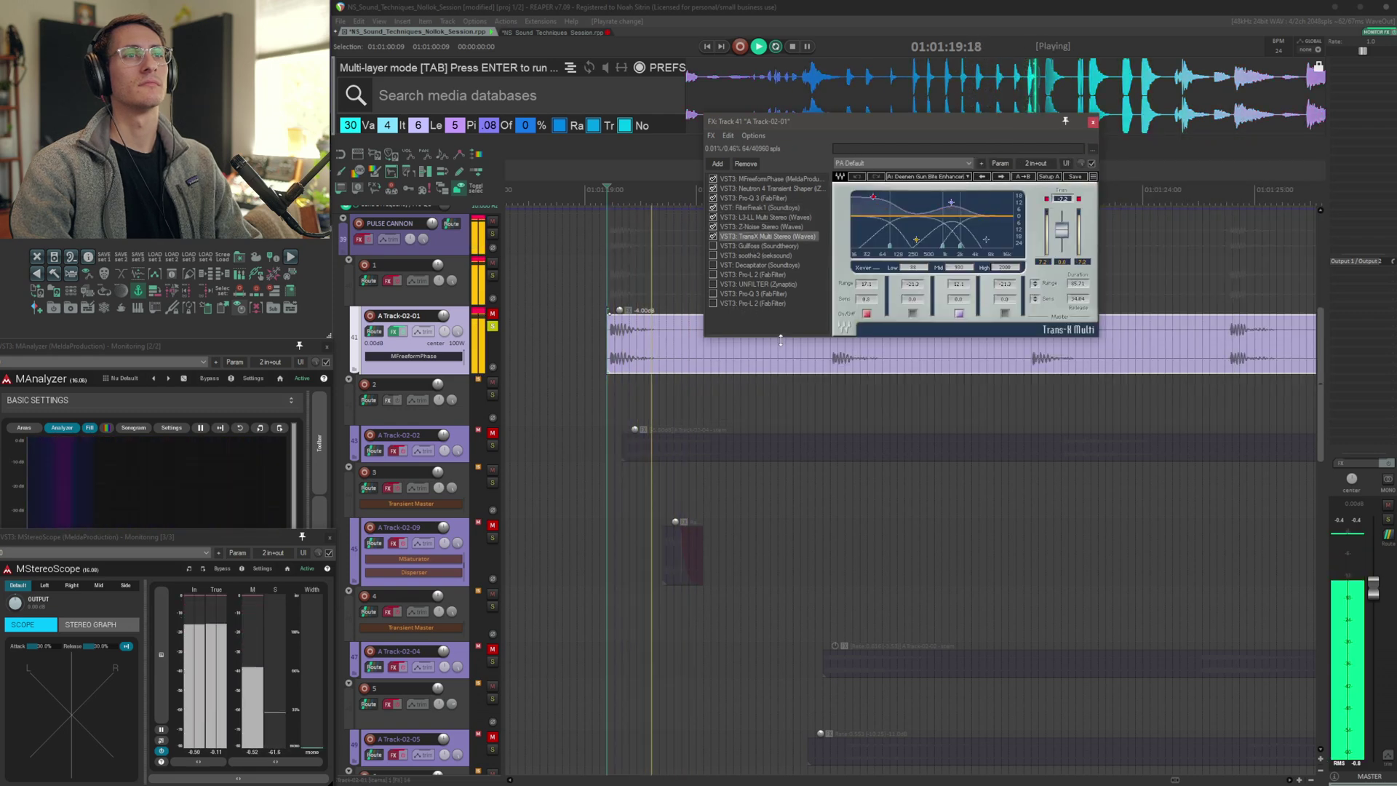
Step through A Track-02-01's remaining FX, soothe2, Pro-L 2 and Pro-Q 3, and close the FX chain
key("Down")
key("Down")
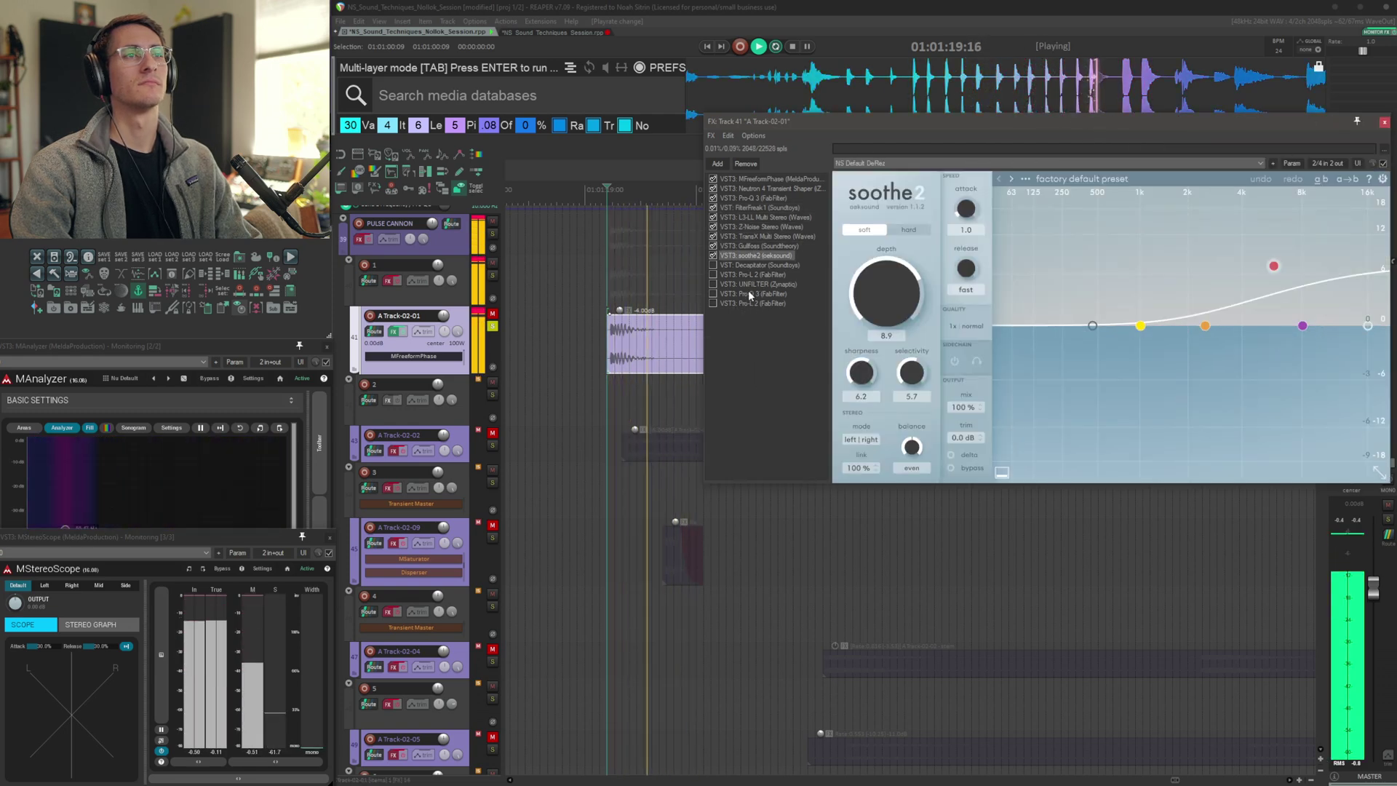
left_click(745, 265)
left_click(751, 274)
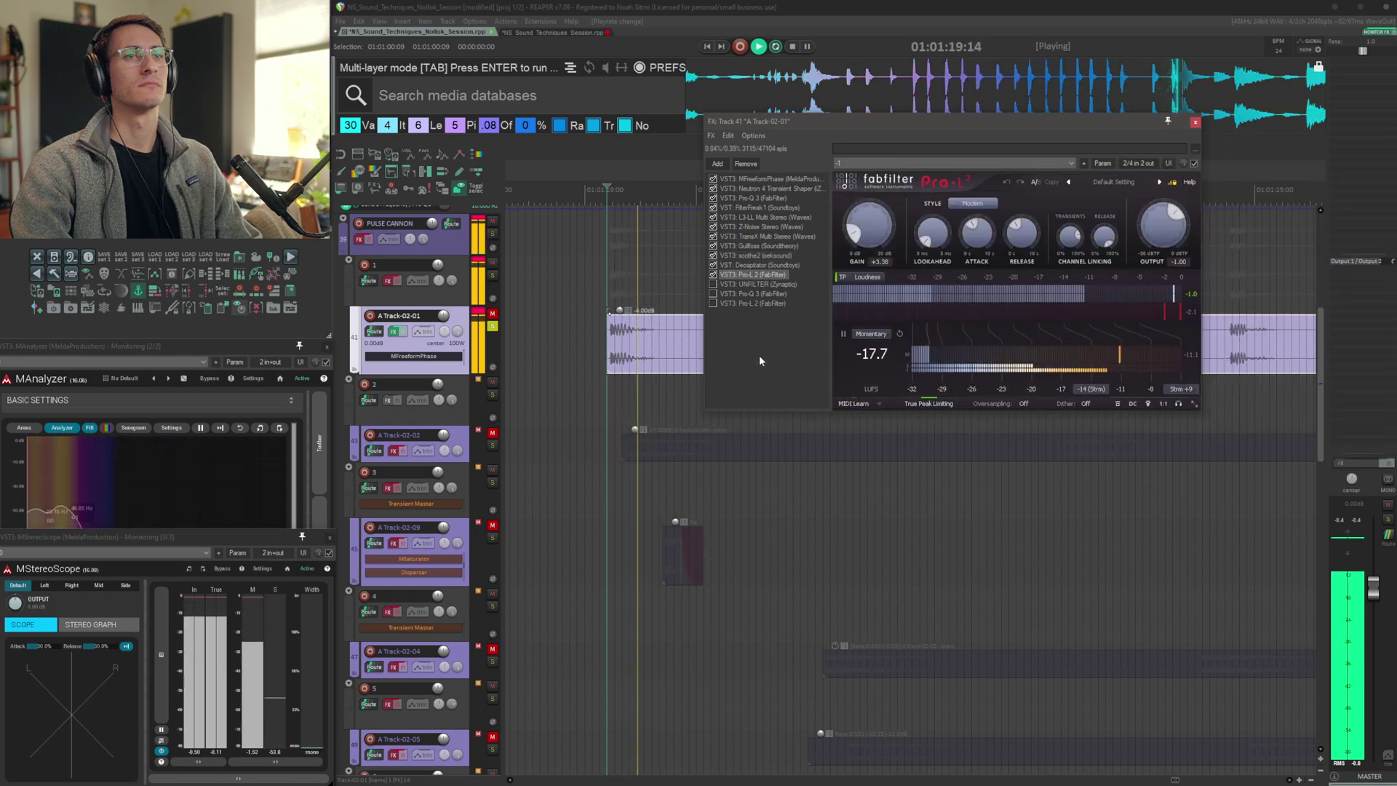
key("Down")
key("Down")
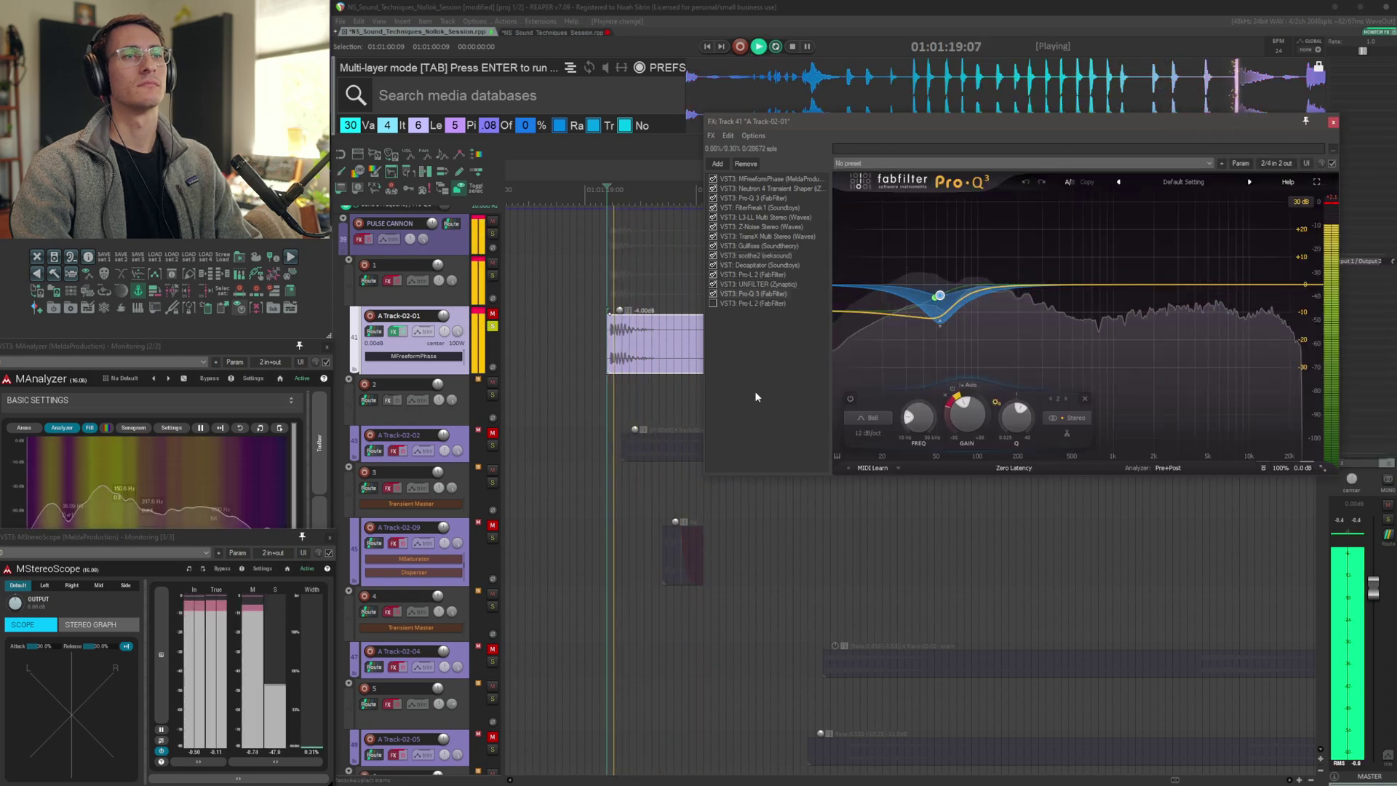
key("Down")
key("Escape")
Audition the track 1 layer and the A Track-02-02 FilterFreak layer in turn
key("space")
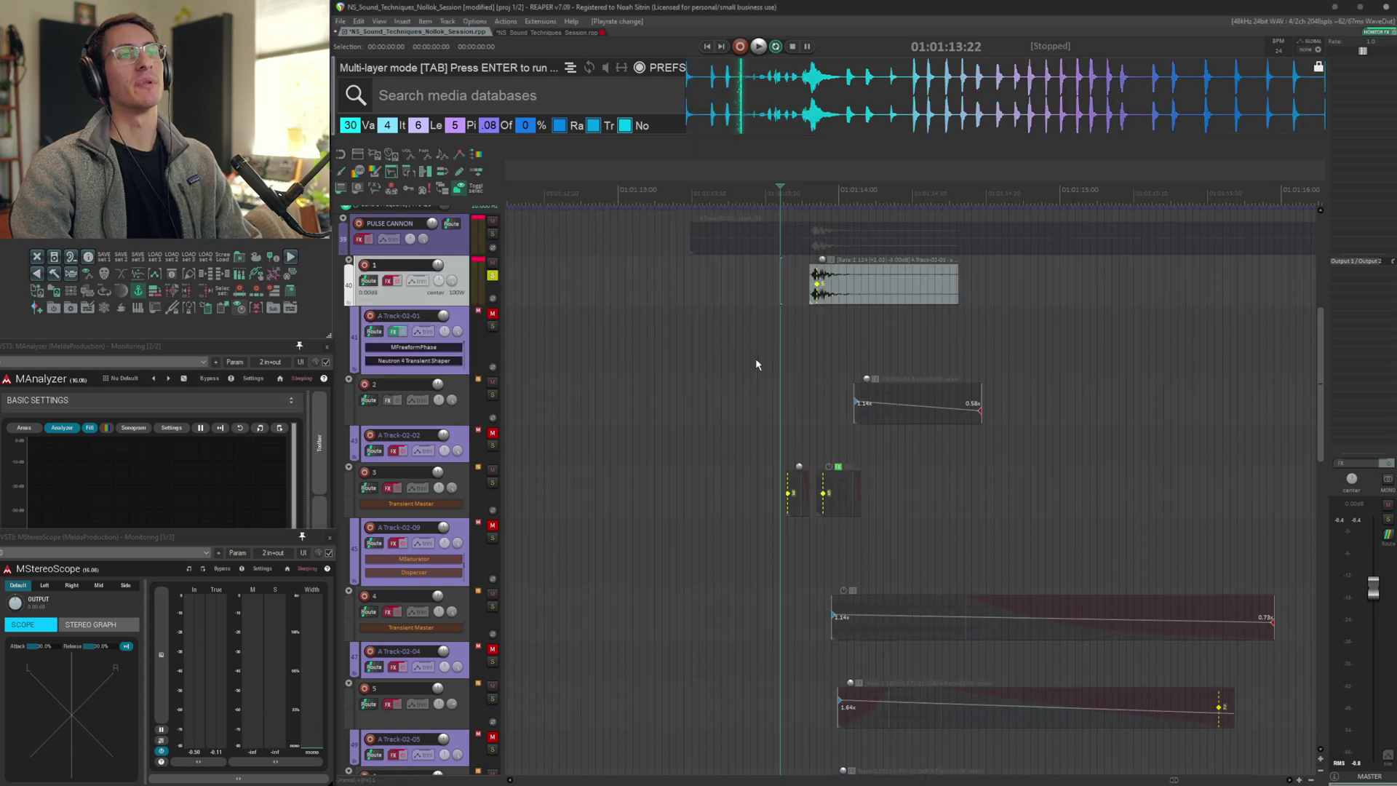
key("space")
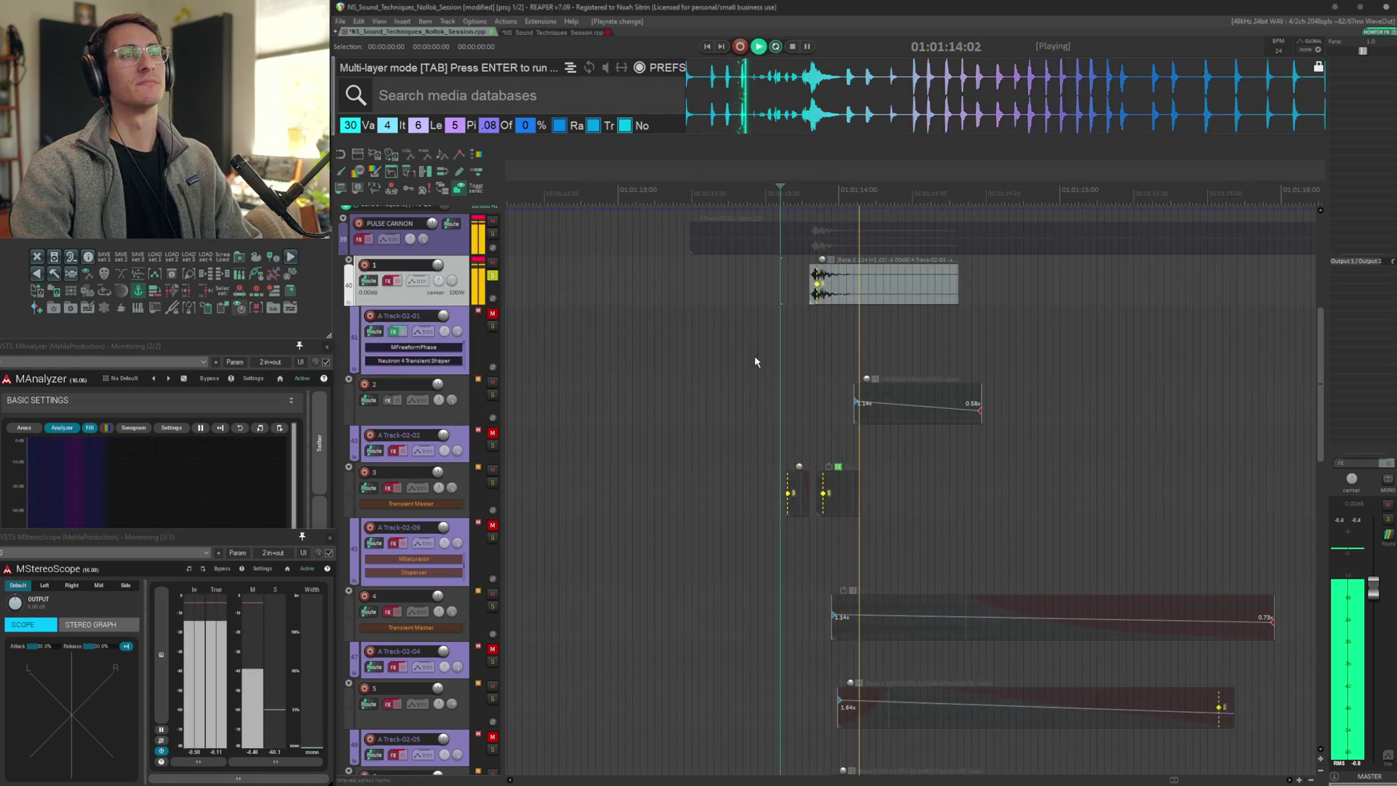
key("shift+f")
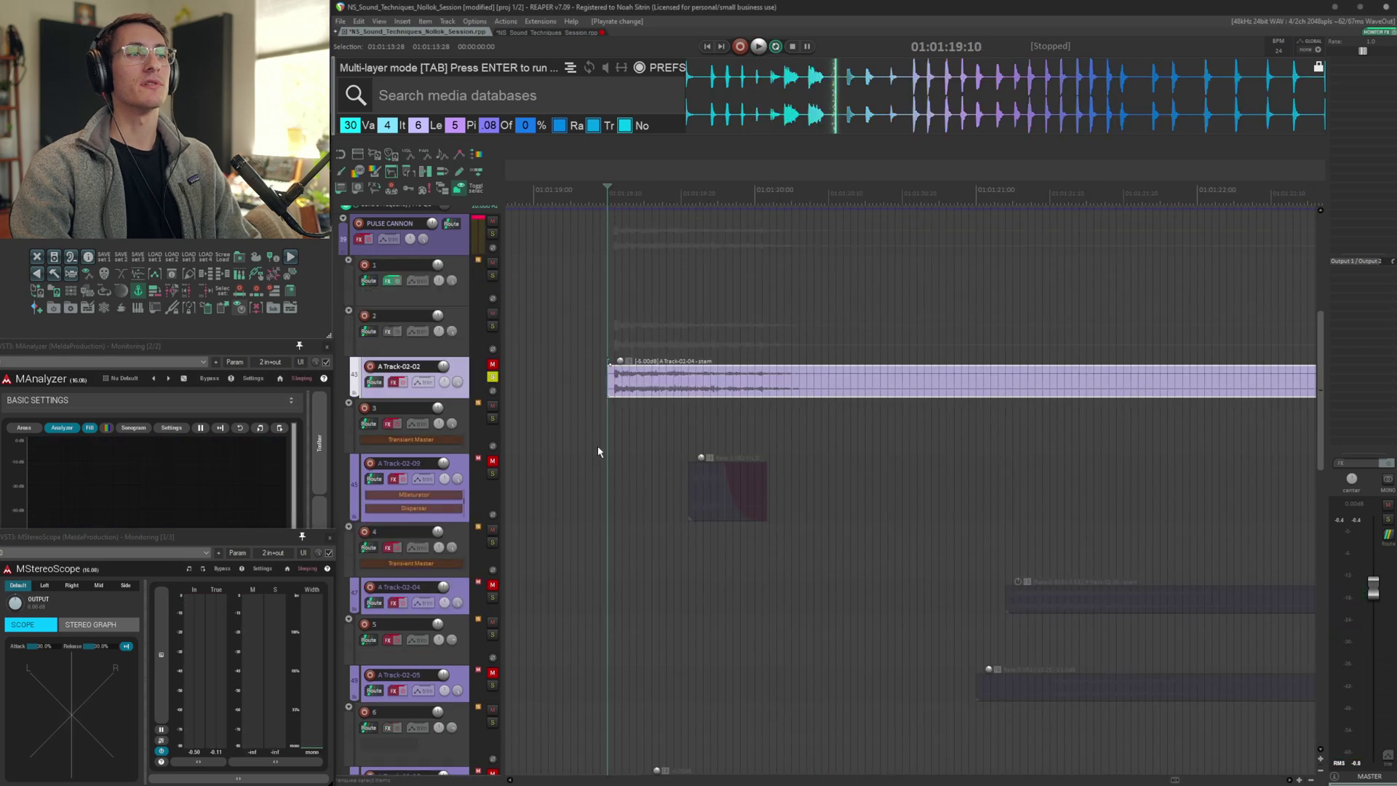
scroll(598, 451, "up", 5)
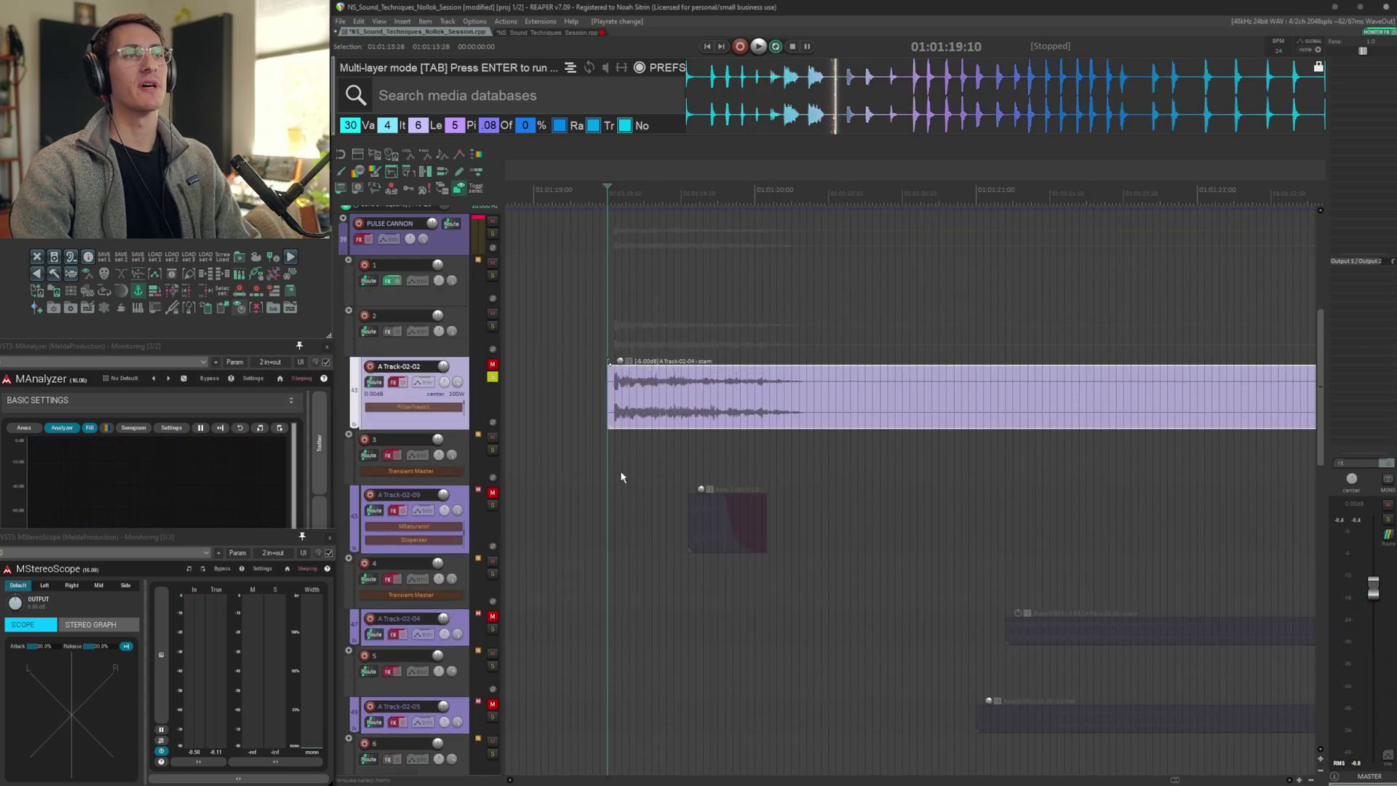
key("space")
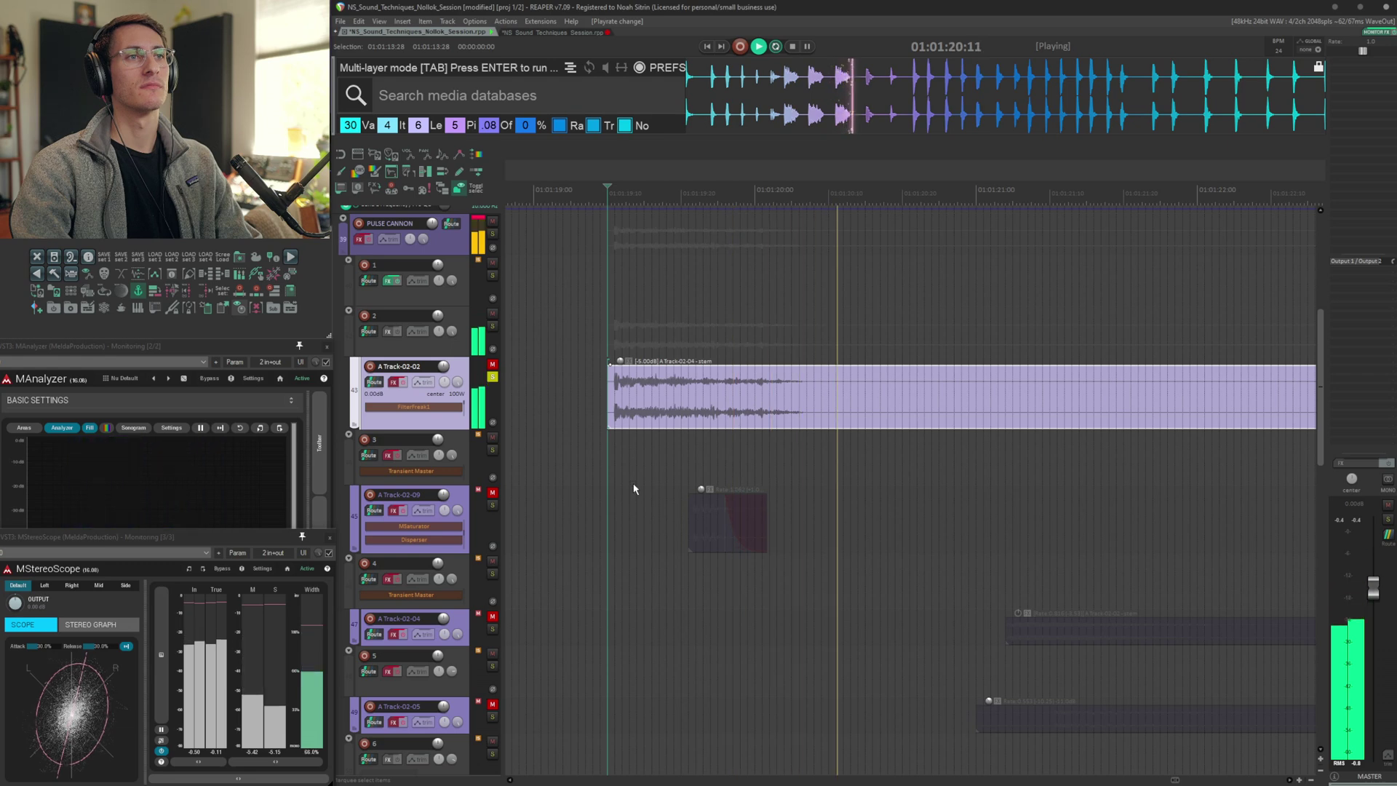
Open the Disperser layer on track 3, select its items and audition it along with A Track-02-04
key("shift+f")
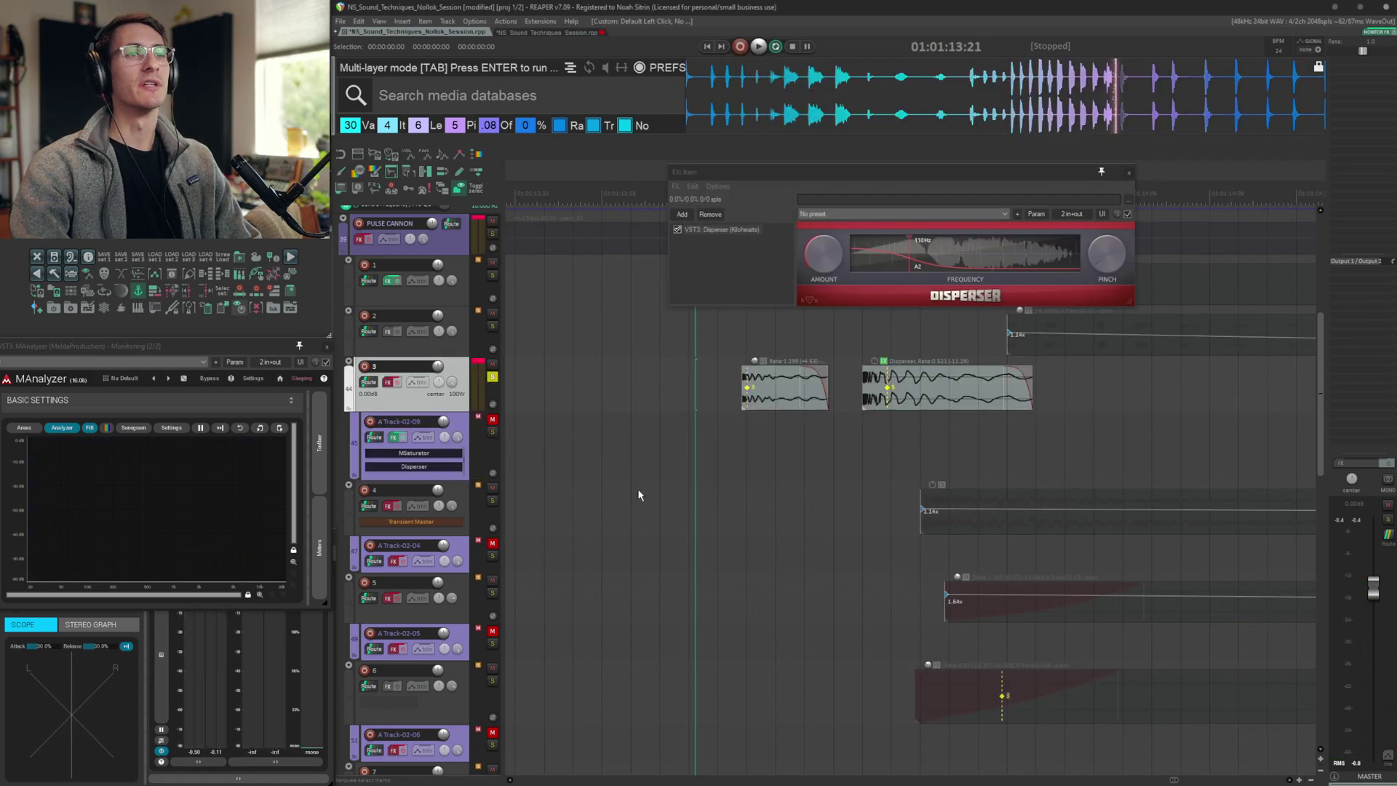
left_click(918, 392)
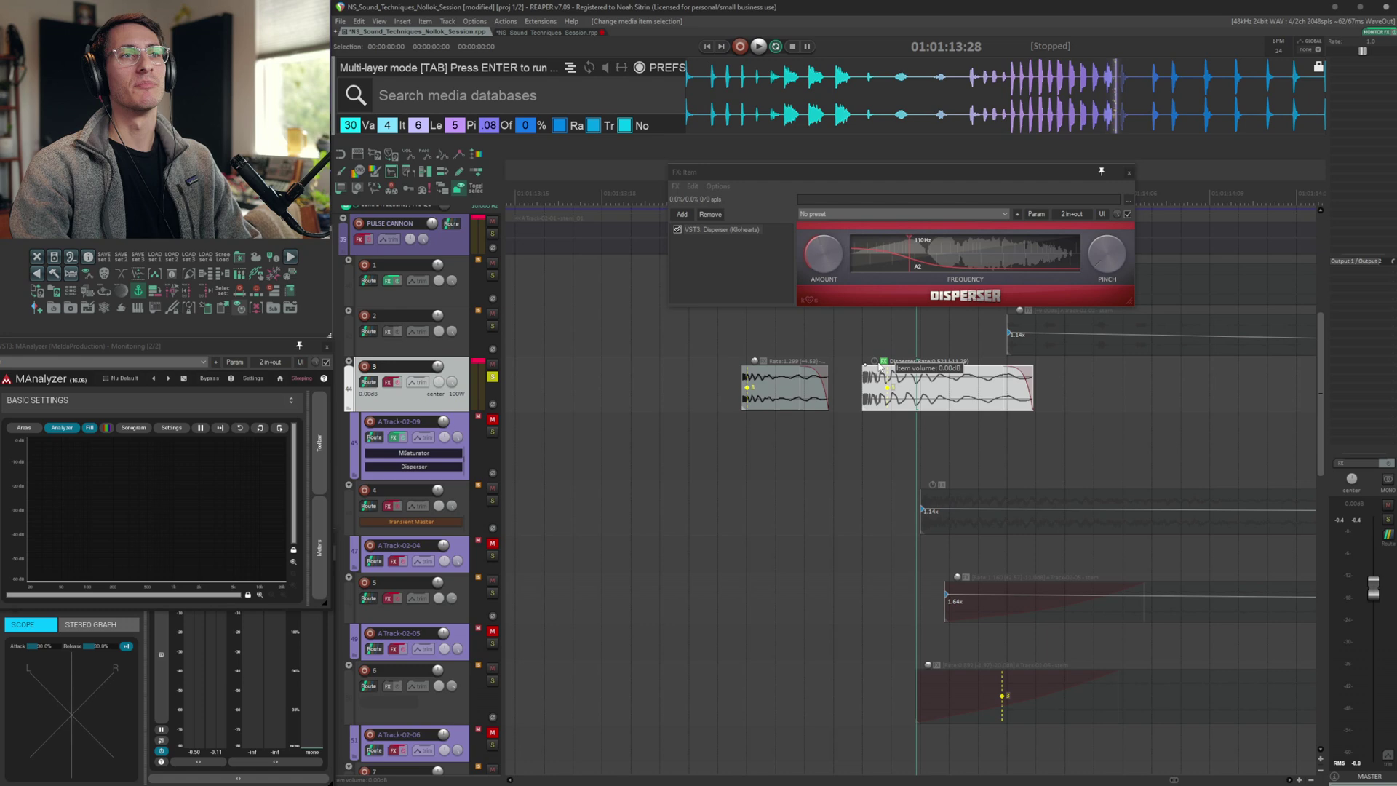
left_click(684, 401)
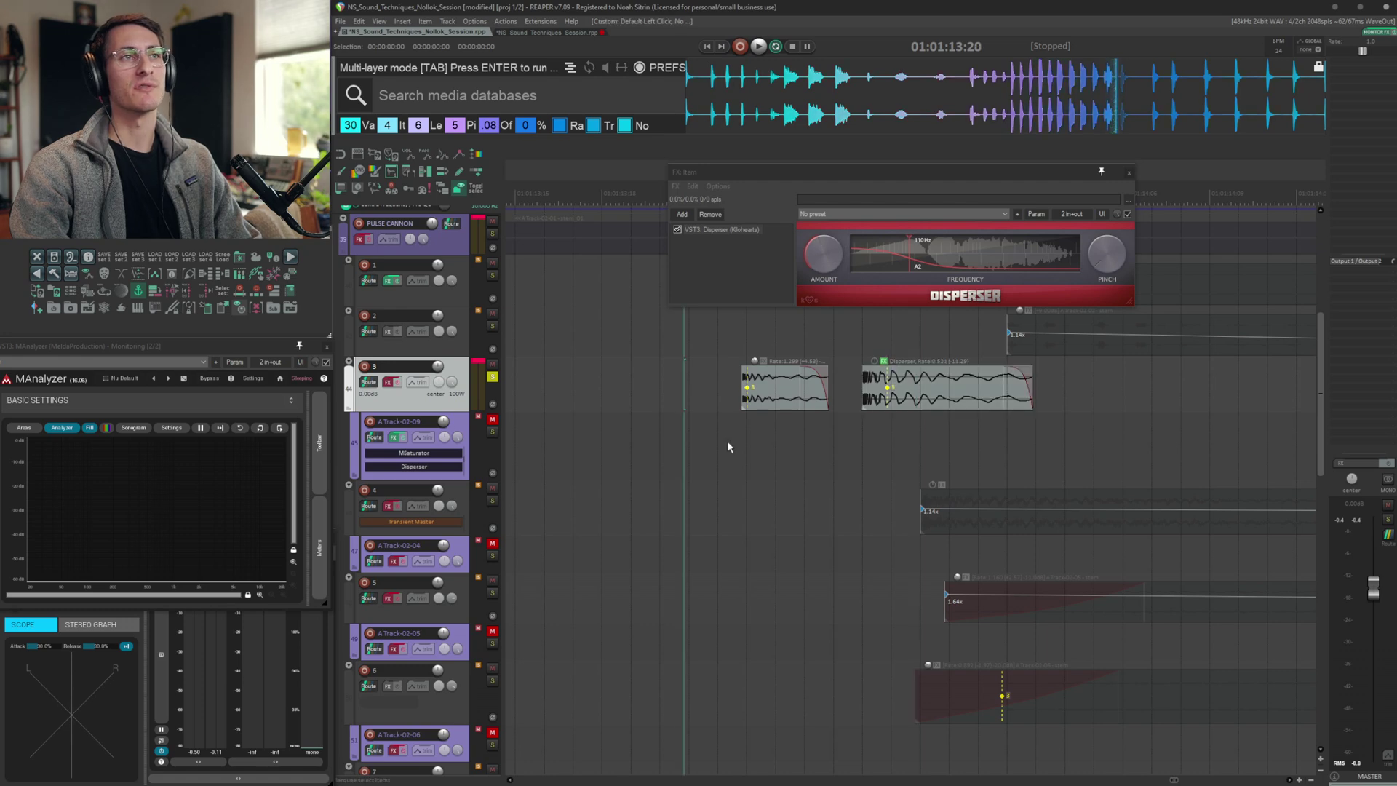
key("space")
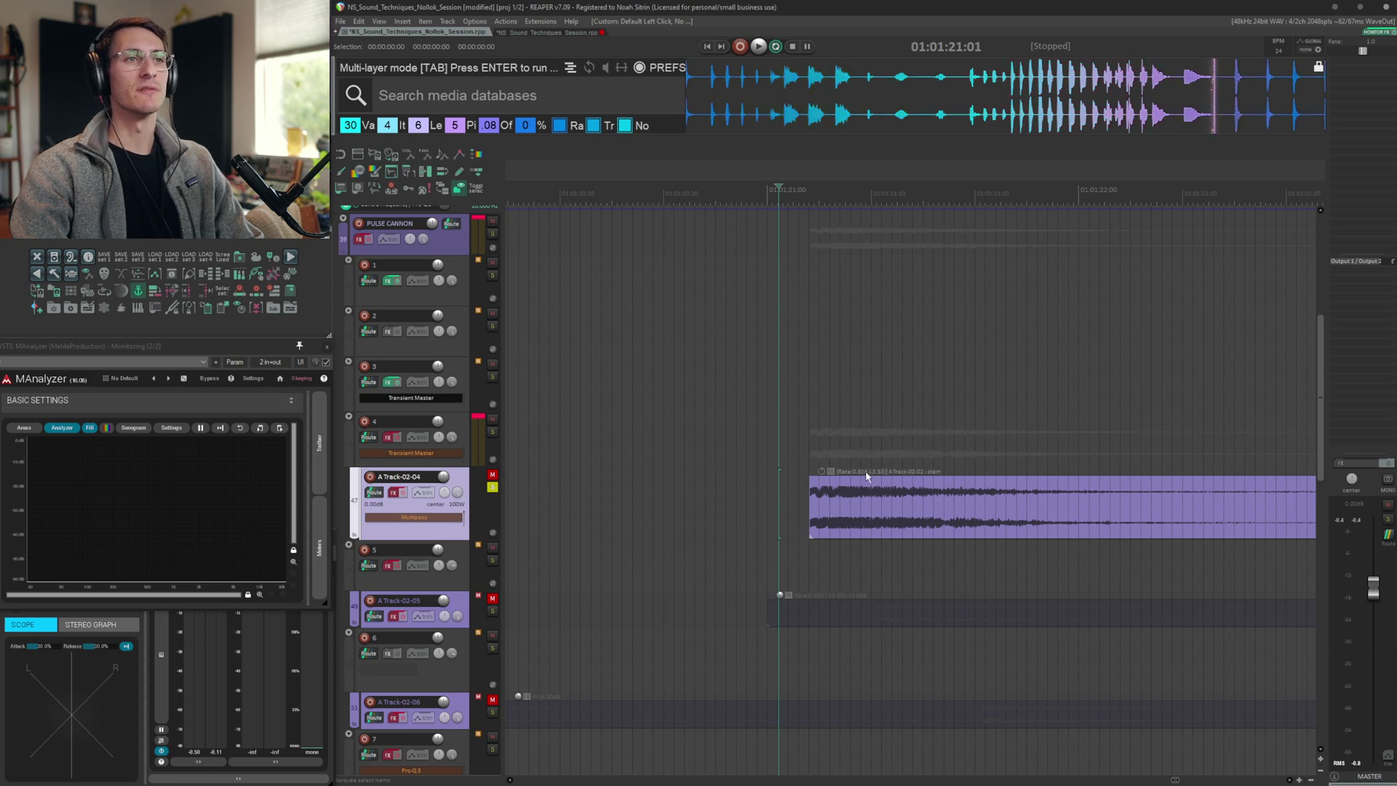
key("space")
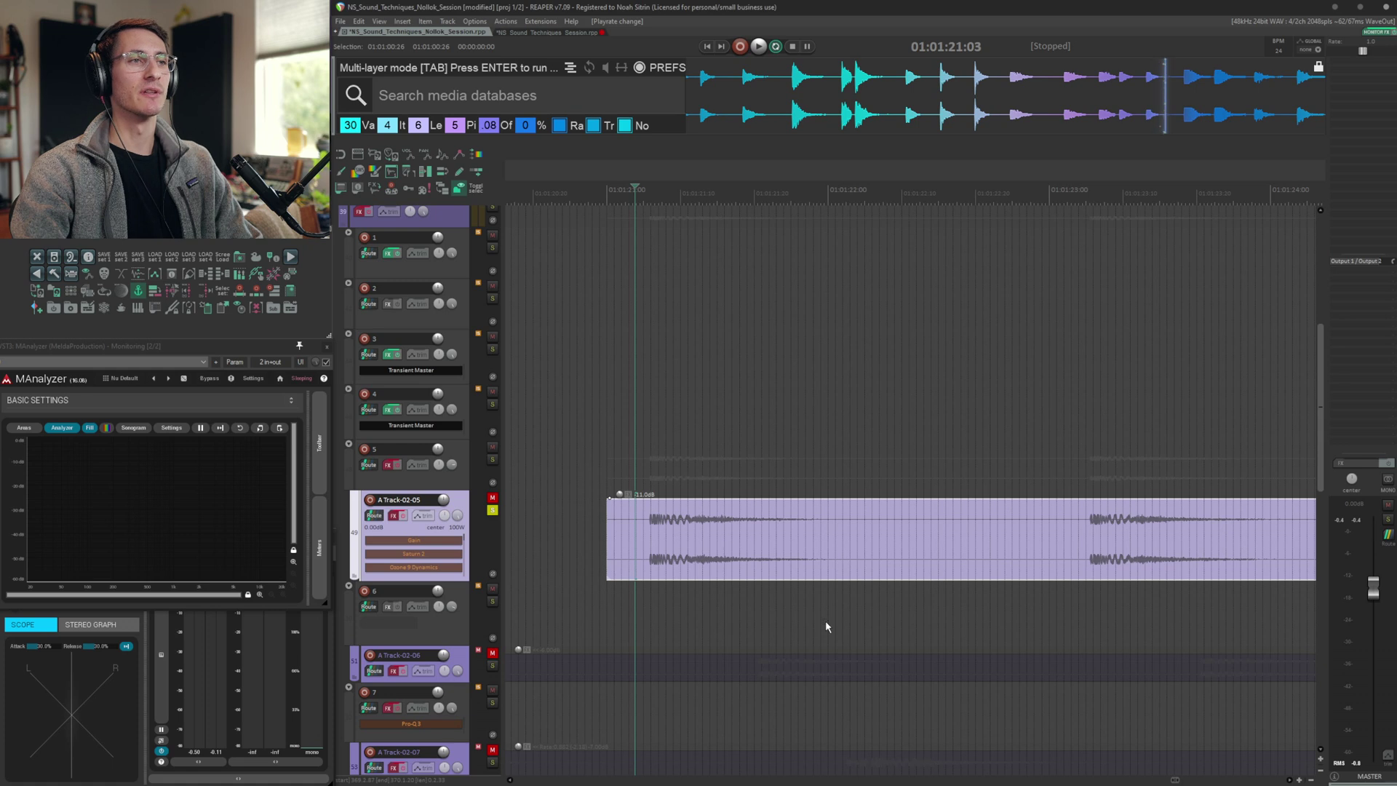
Audition A Track-02-05 and undo the last edit to its item
key("space")
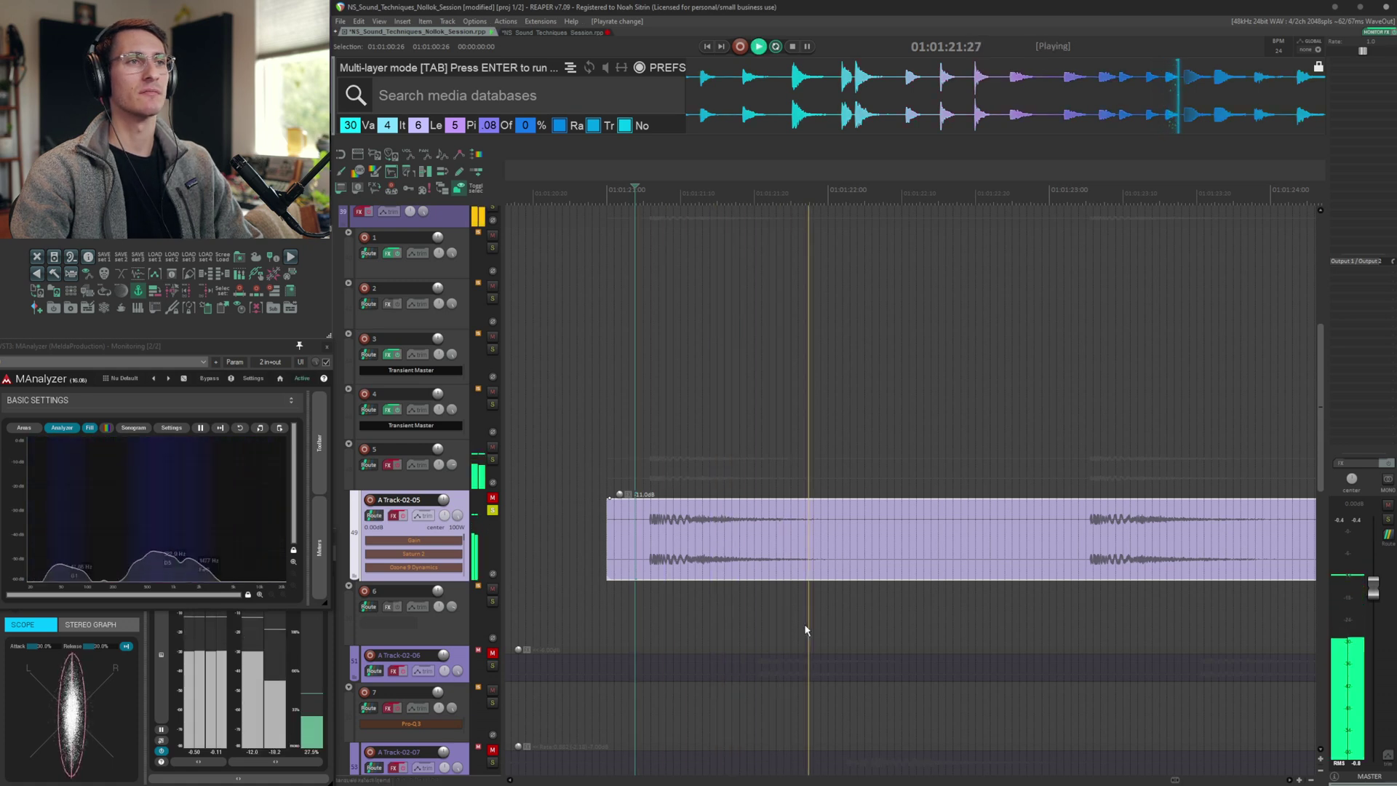
key("ctrl+z")
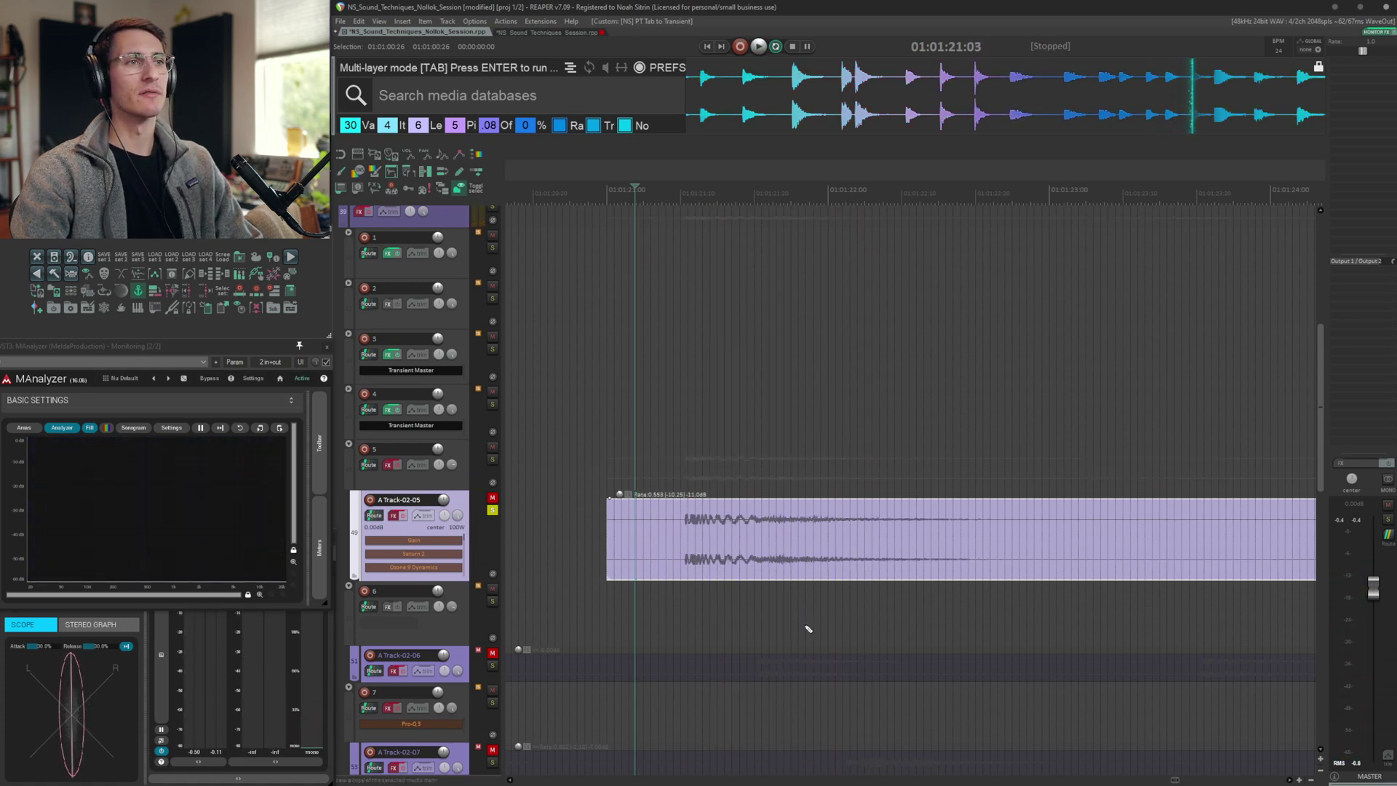
key("space")
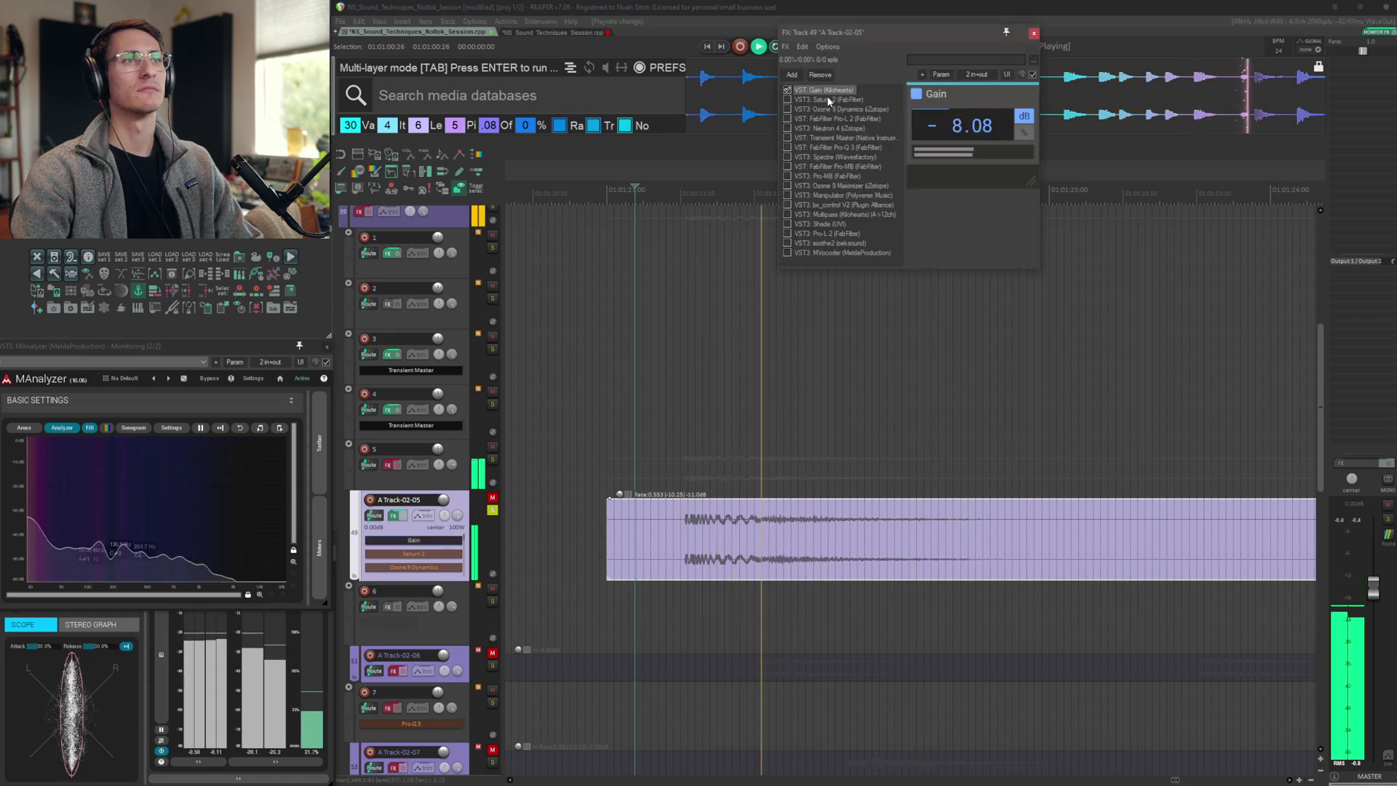
Browse A Track-02-05's FX chain: Saturn 2, Ozone 9 Dynamics, Pro-L 2, Pro-MB, Manipulator, bx_control V2 and Multipass
left_click(826, 100)
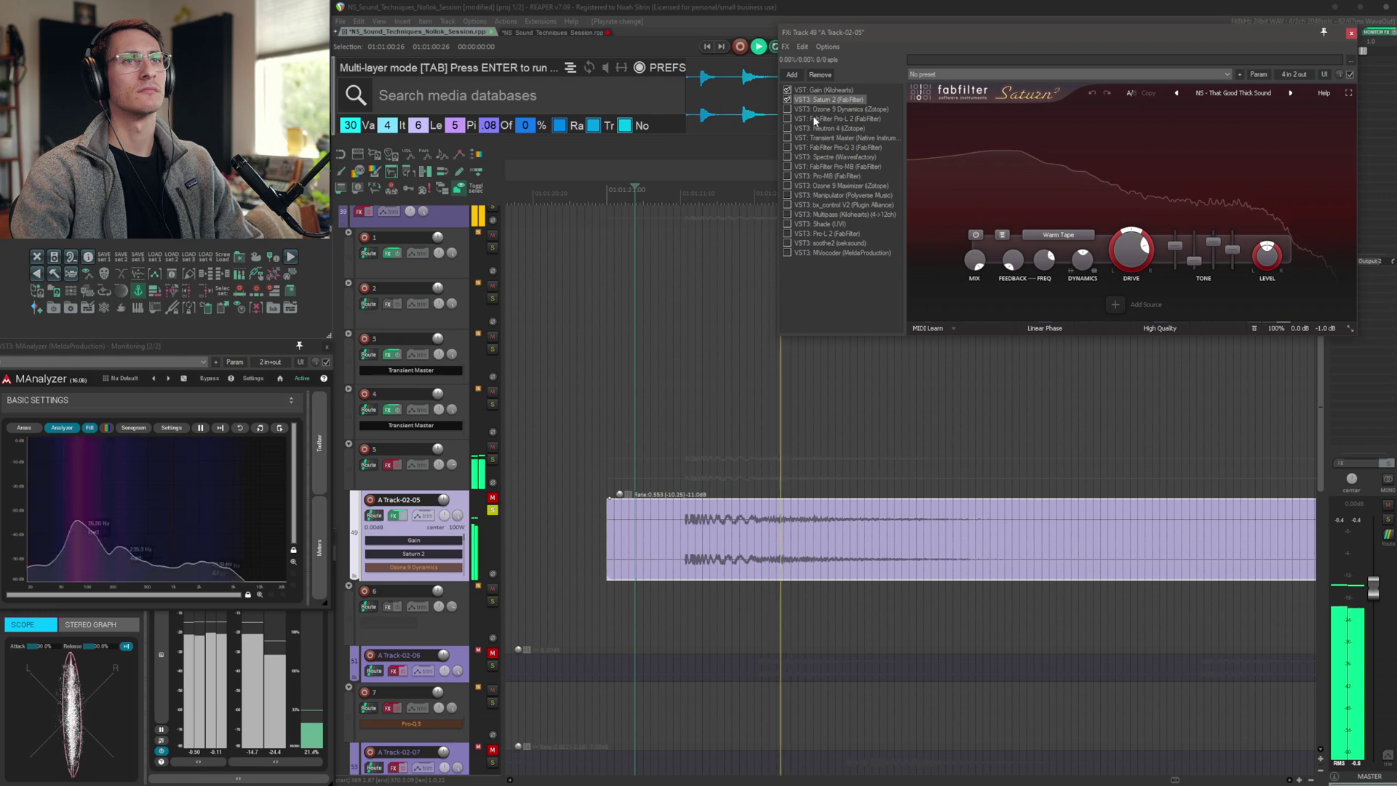
left_click(825, 109)
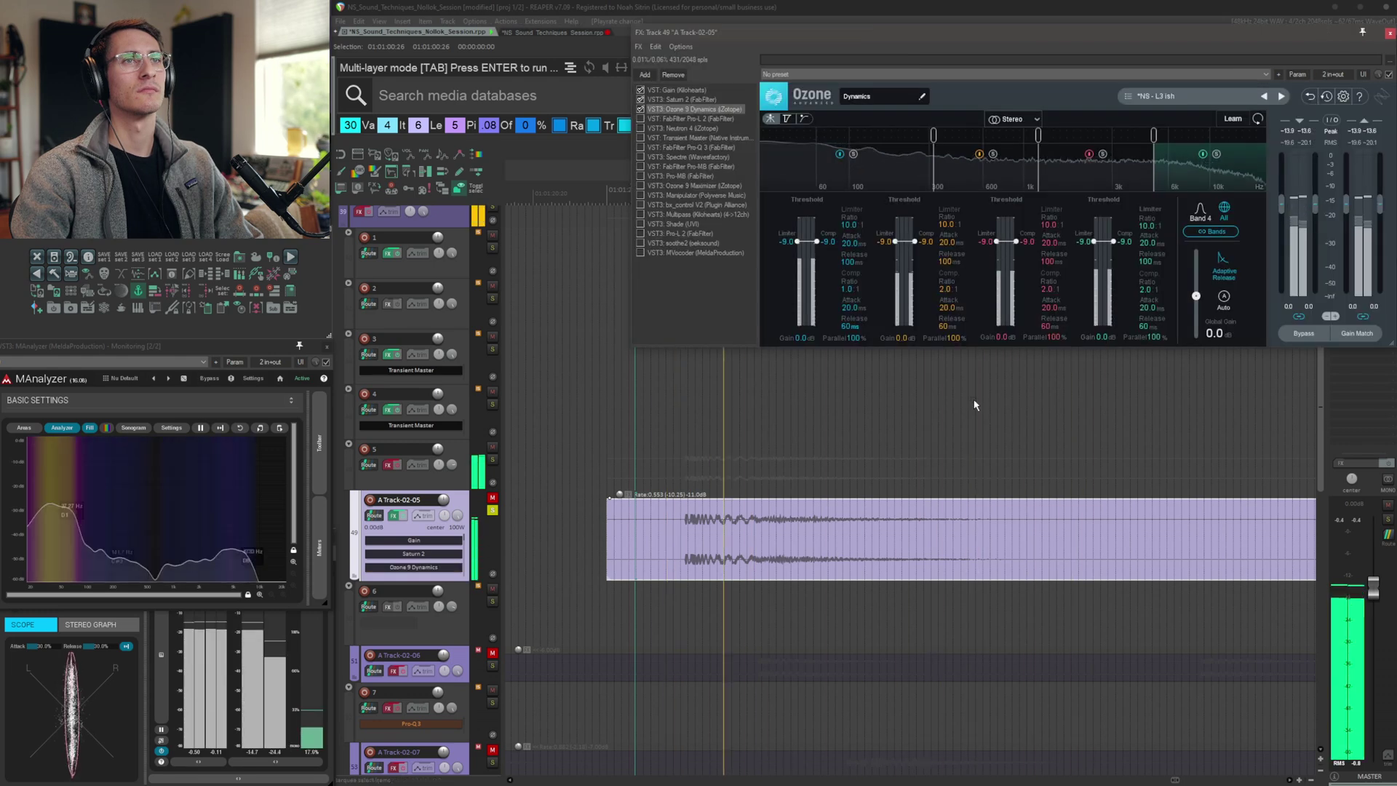
left_click(674, 119)
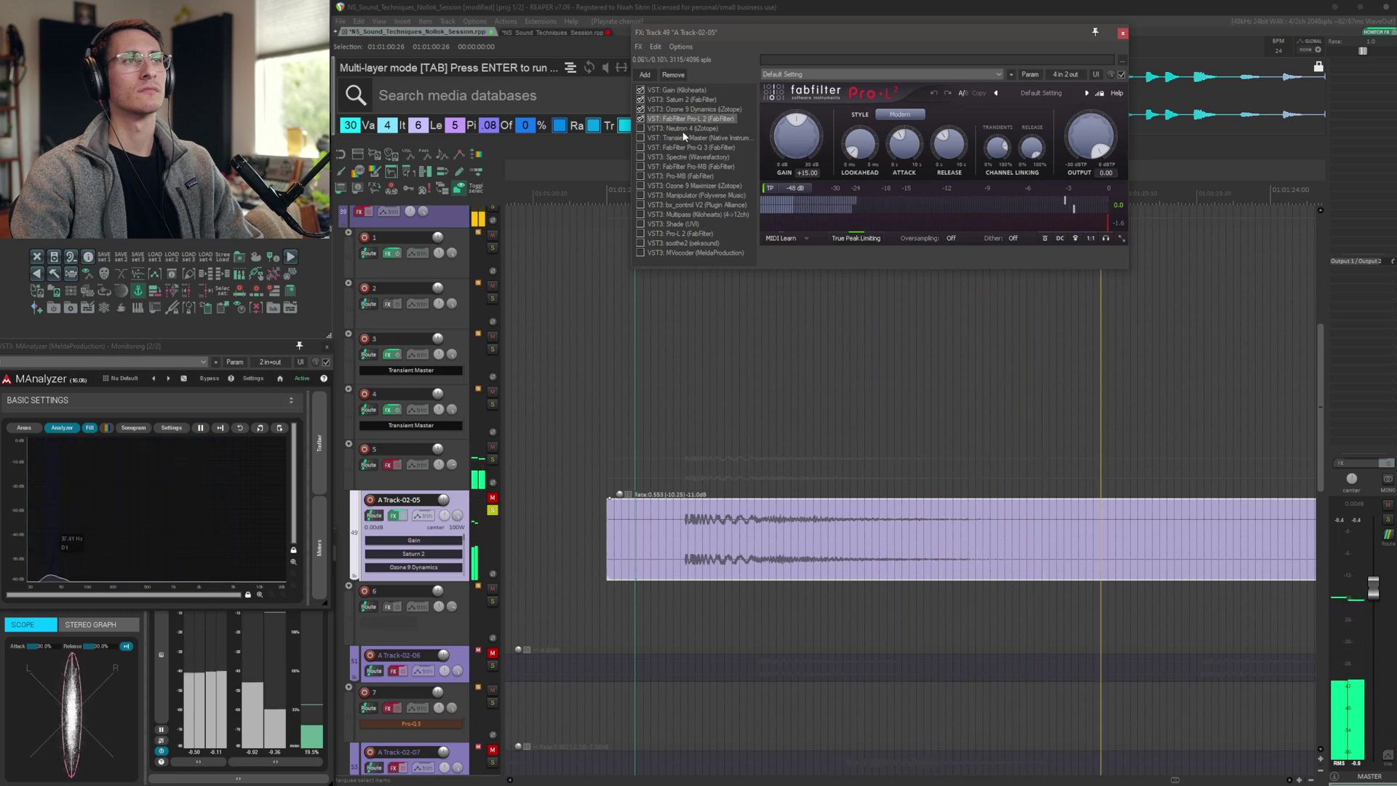
left_click(683, 129)
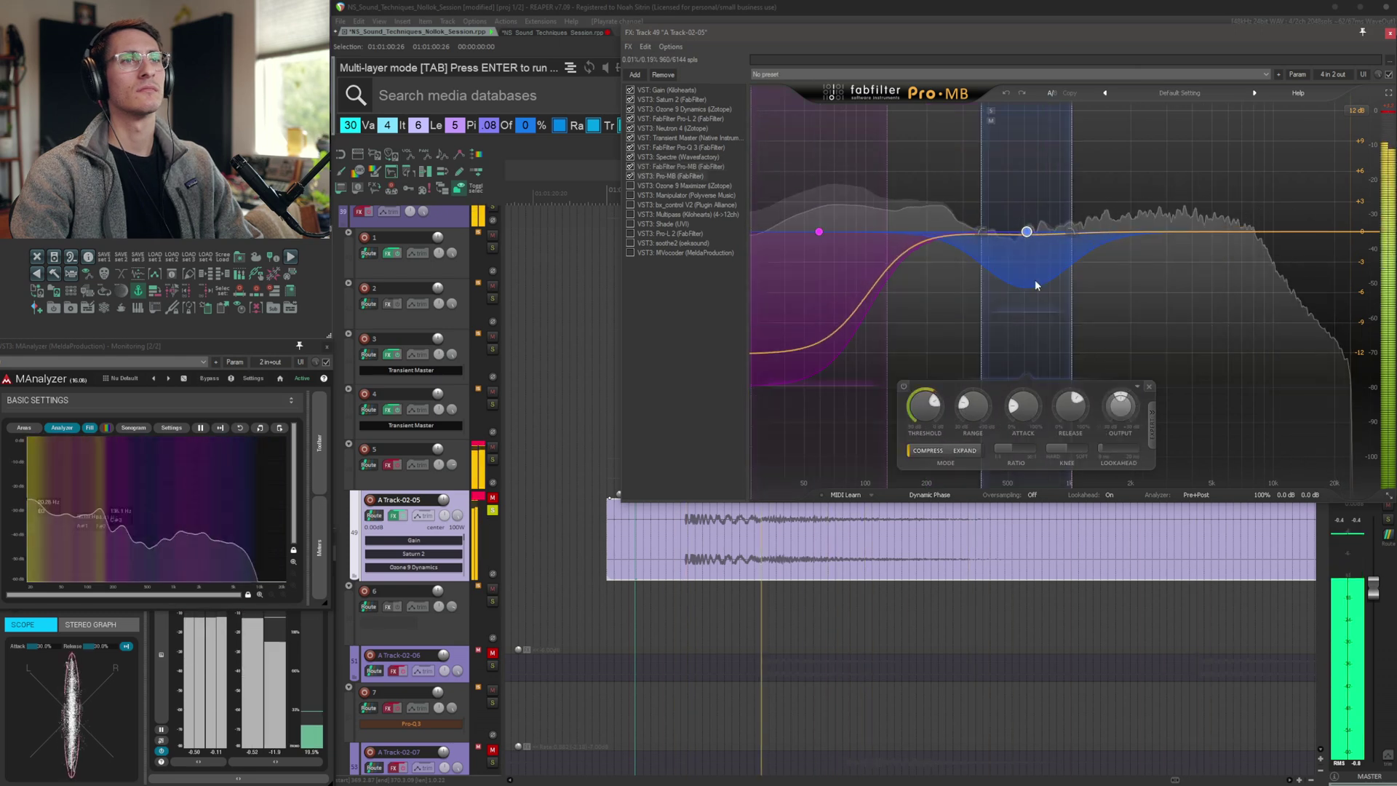
left_click(841, 336)
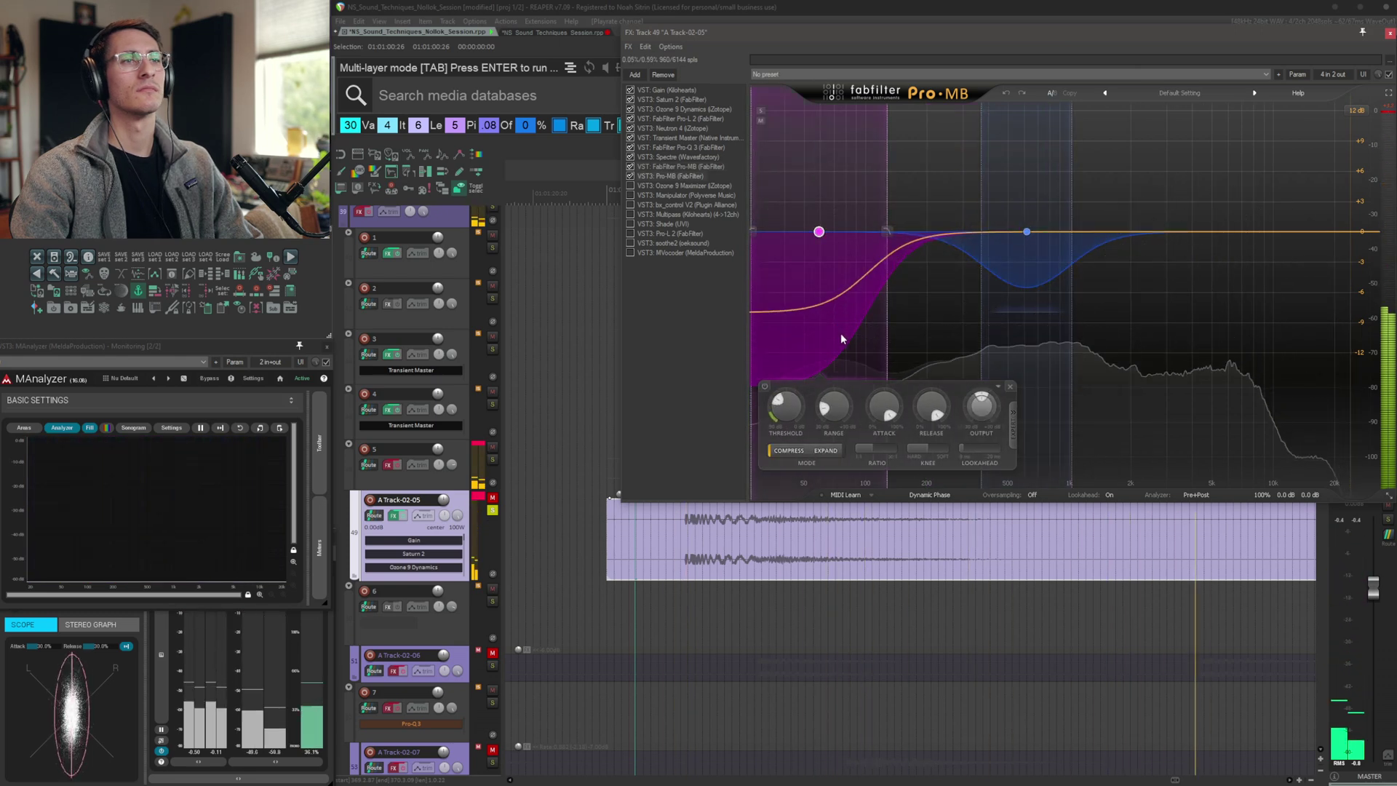
left_click(679, 185)
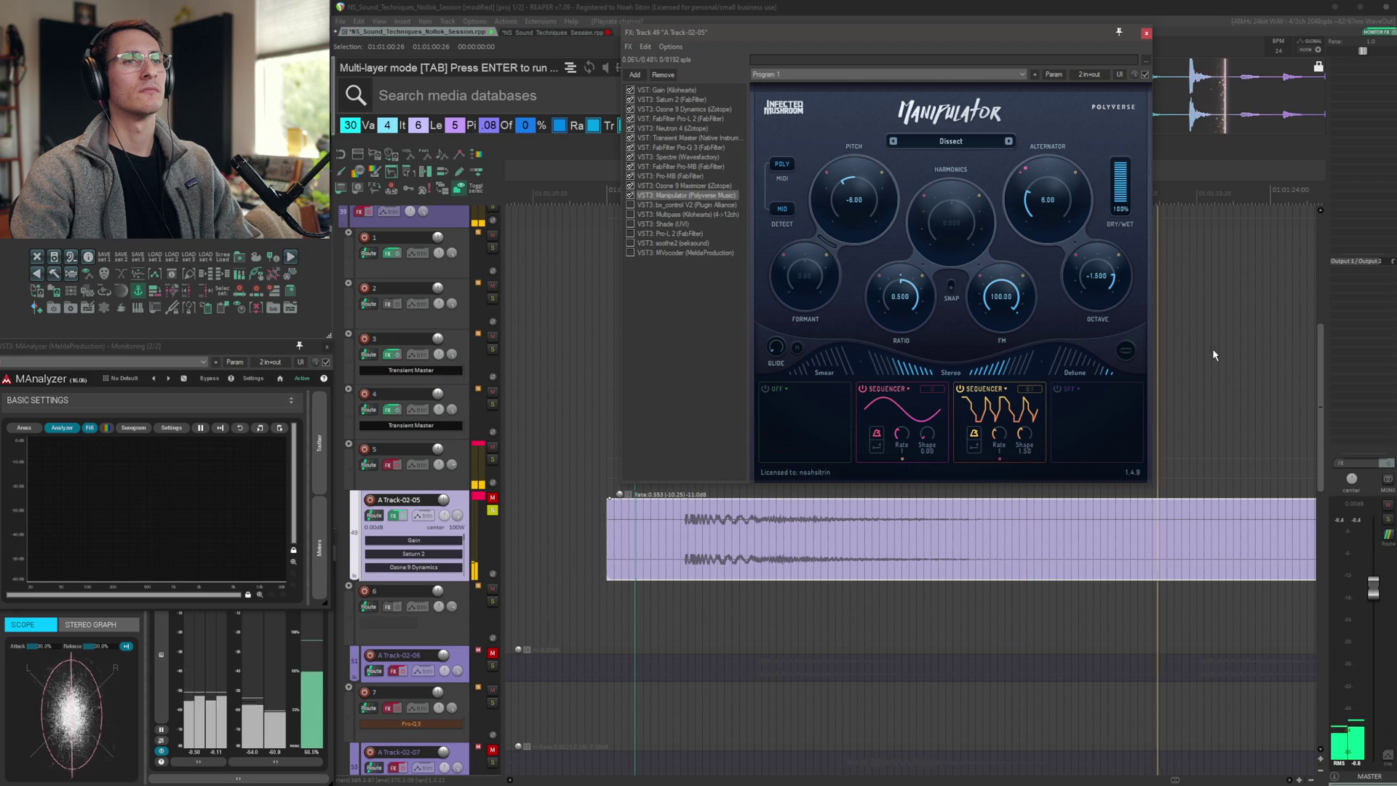
left_click(679, 208)
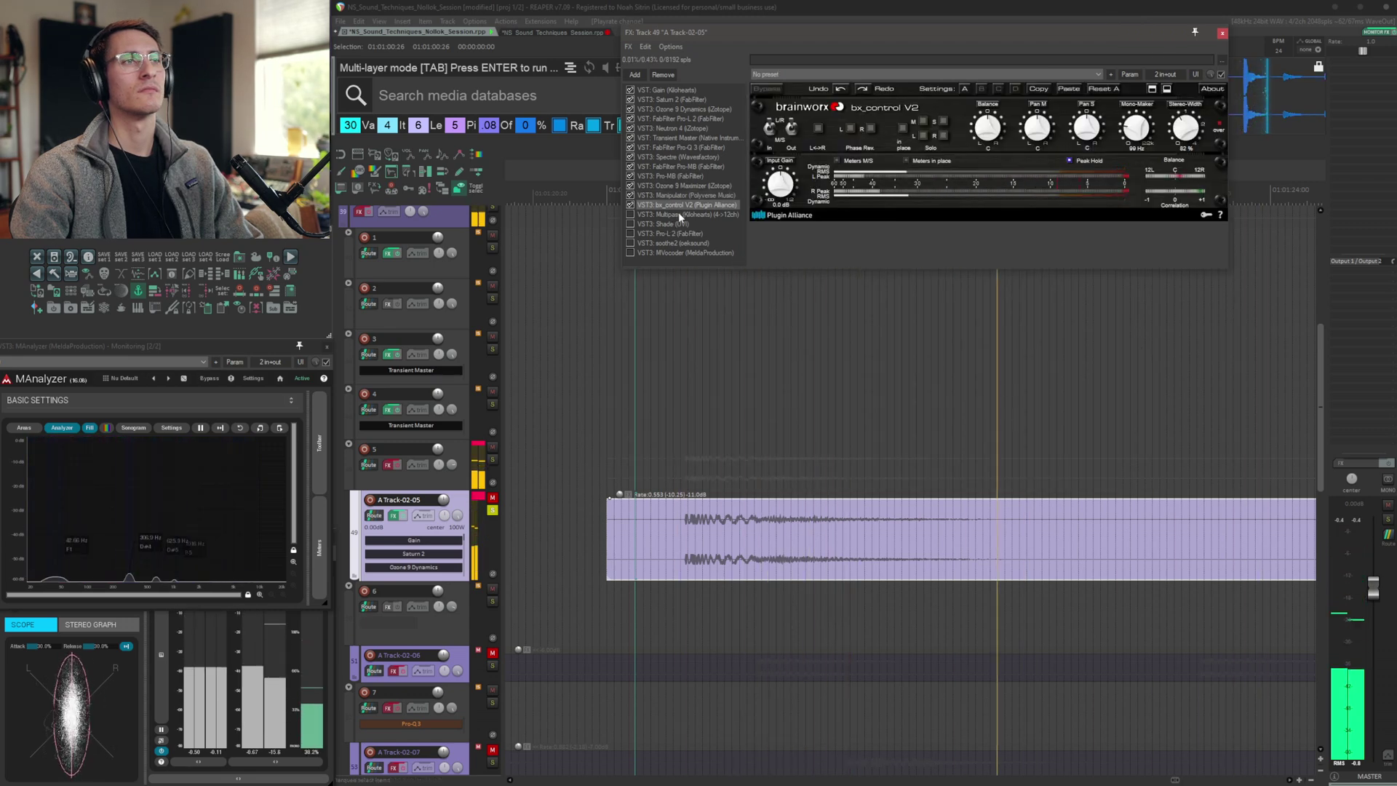
left_click(678, 214)
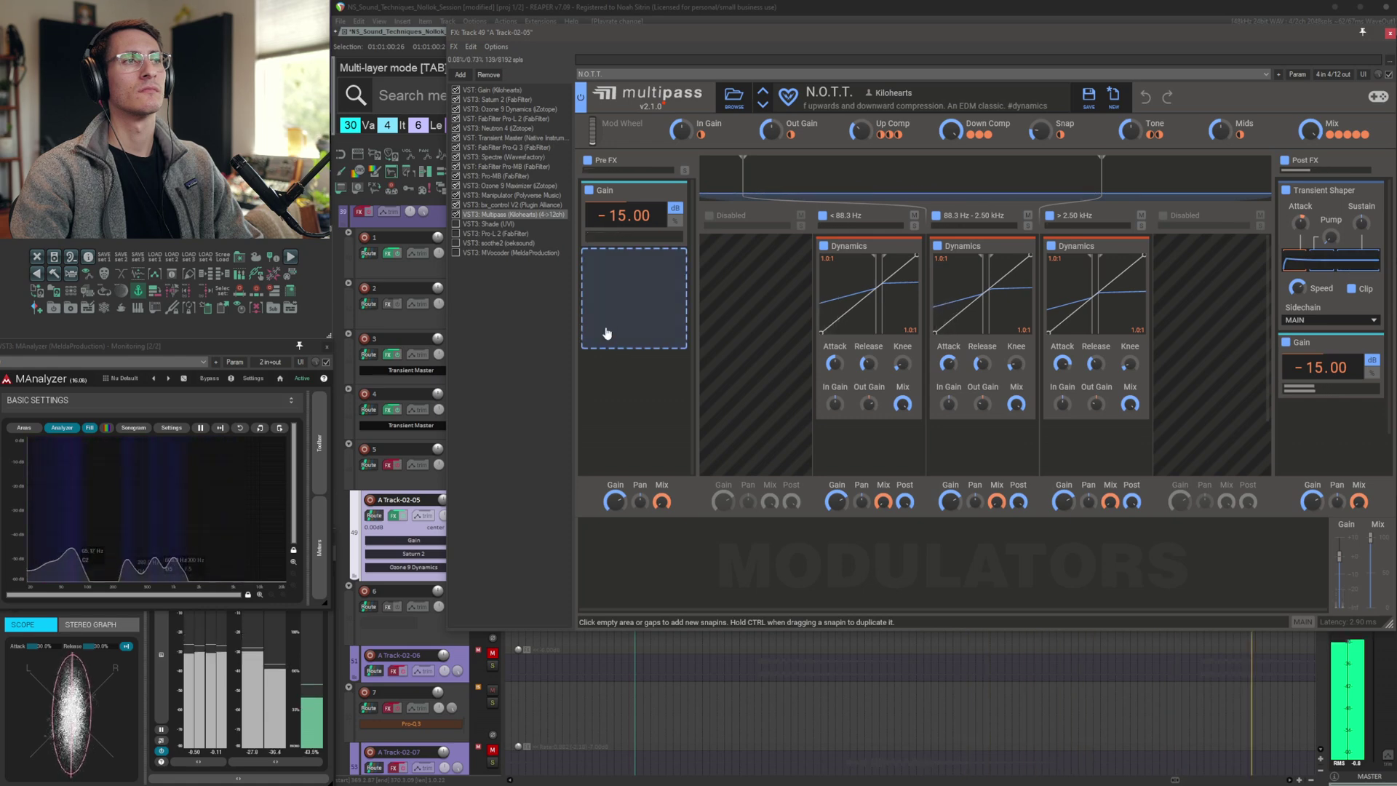
Browse A Track-02-05's remaining FX: Shade, Pro-L 2 and soothe2
left_click(456, 223)
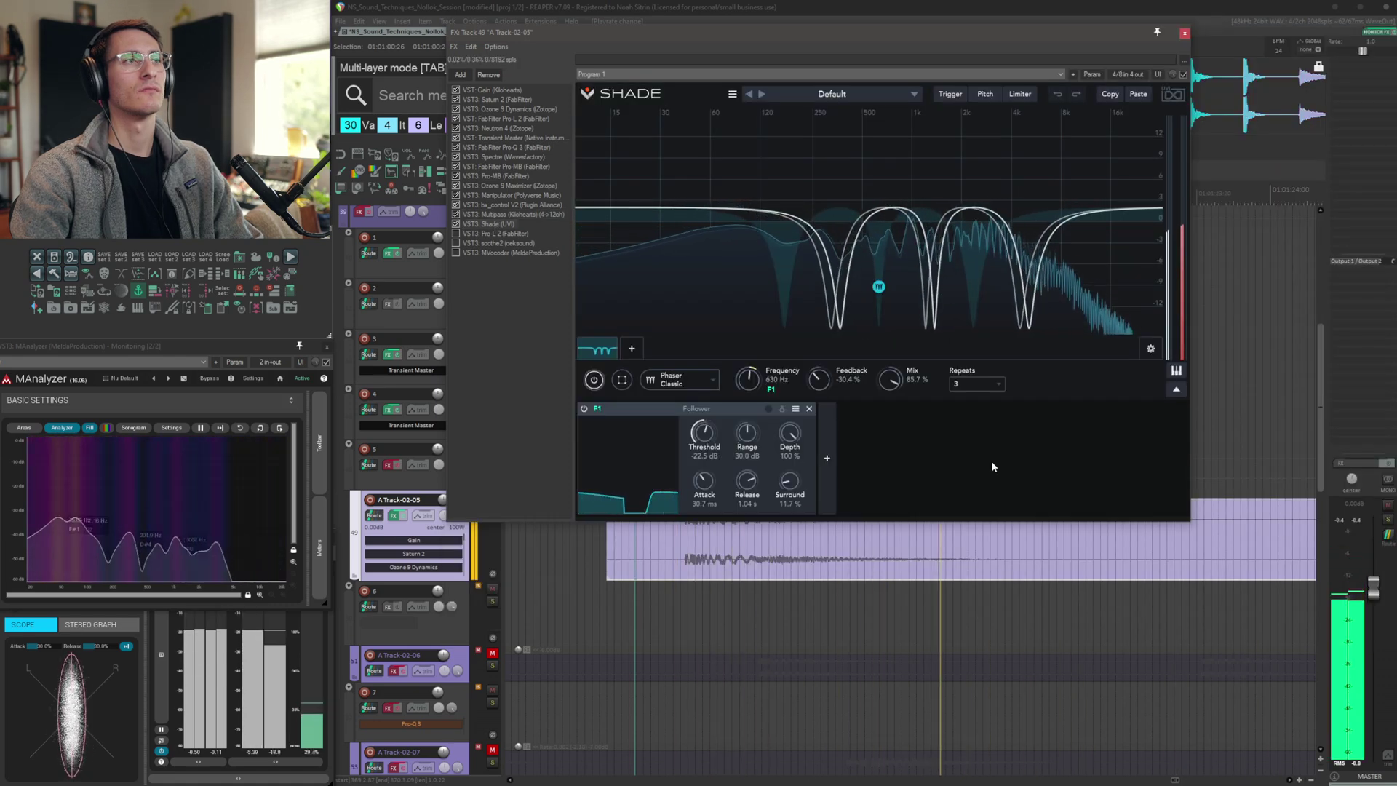
left_click(505, 236)
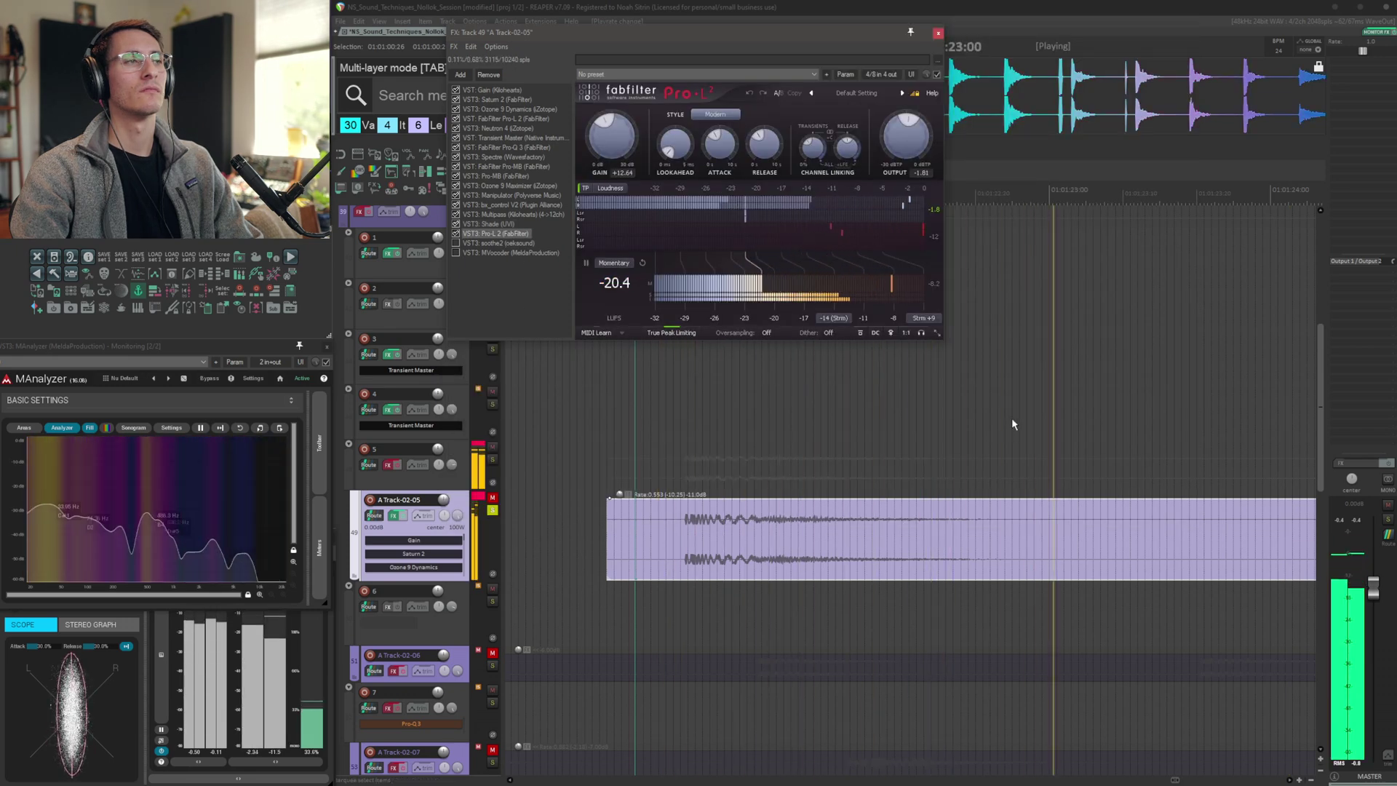
left_click(499, 243)
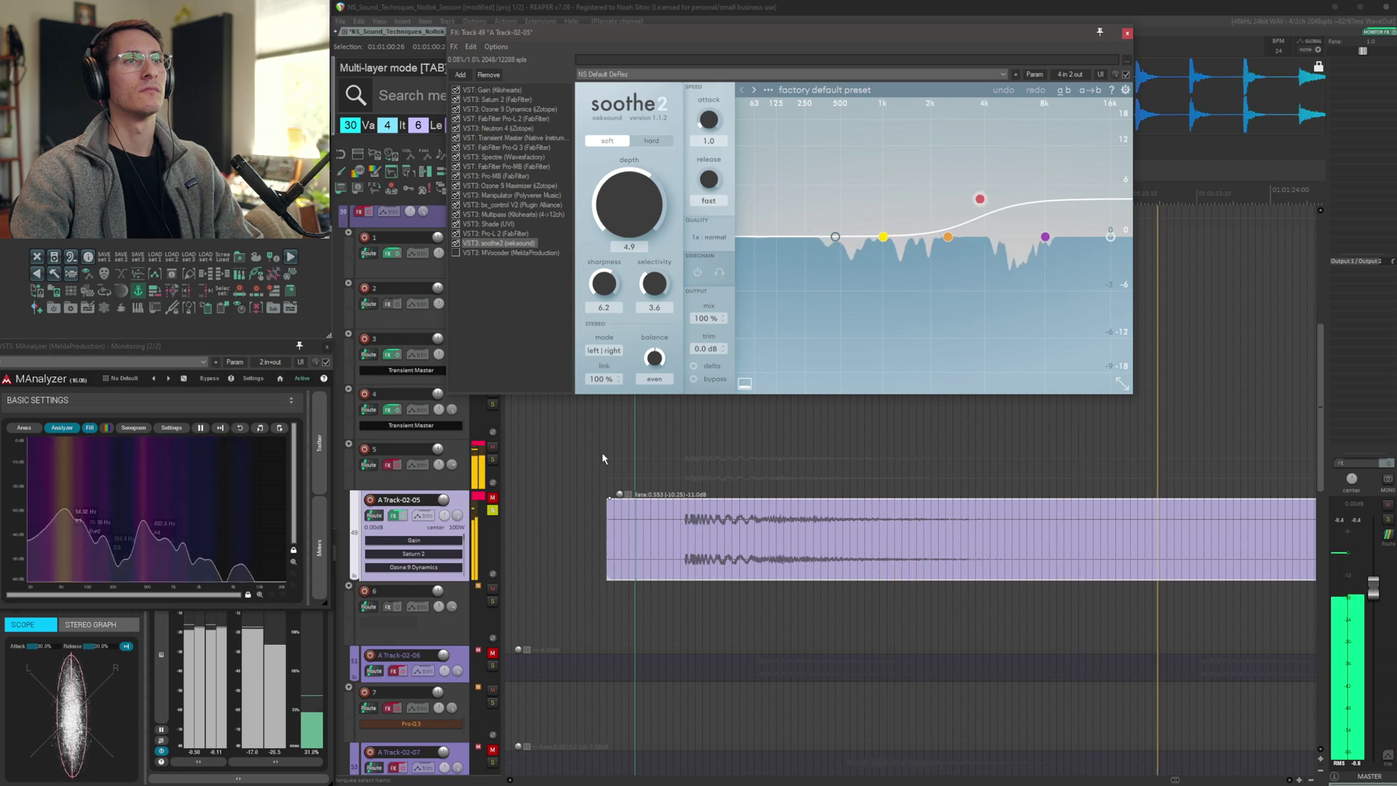
left_click(495, 253)
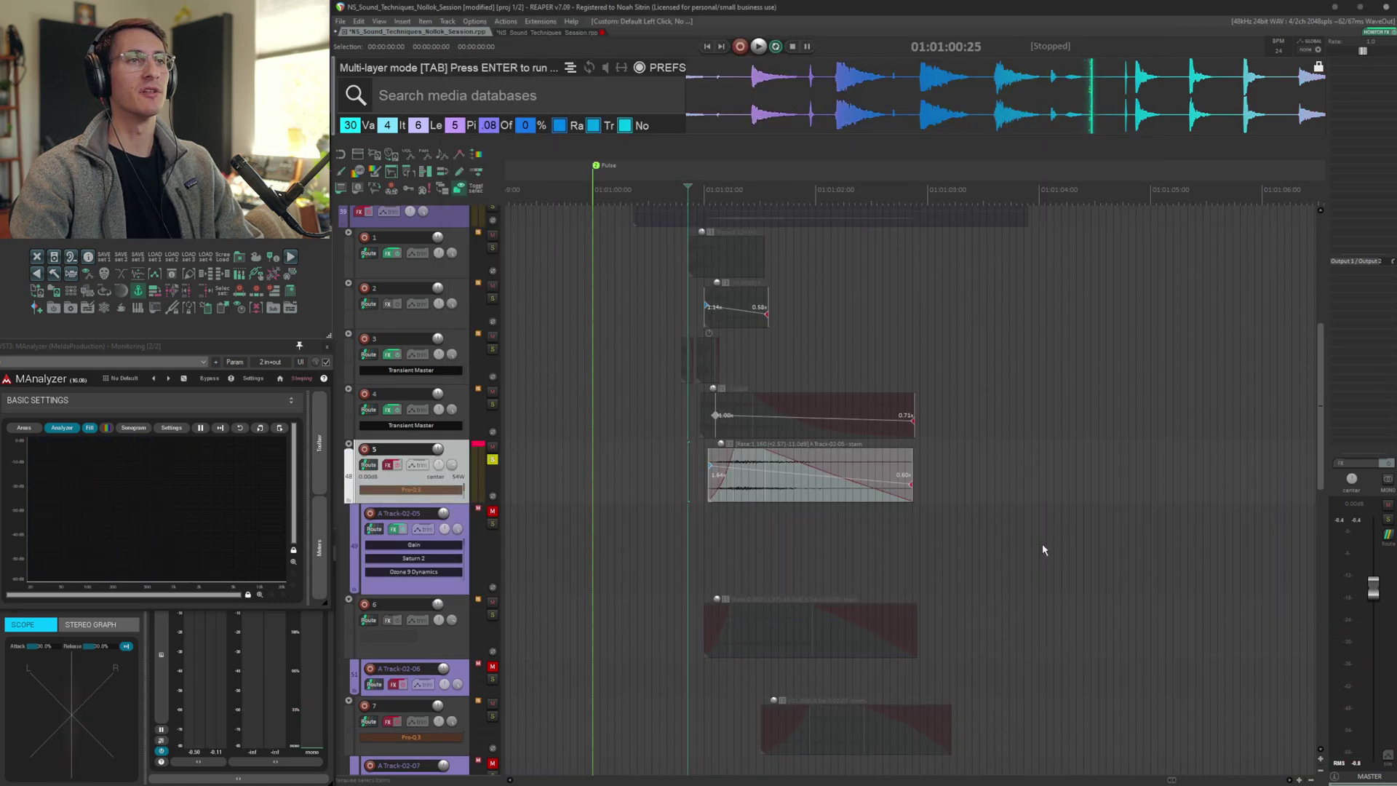
Audition the A Track-02-06 layer while viewing Saturn 2 and Shade in its FX chain
key("space")
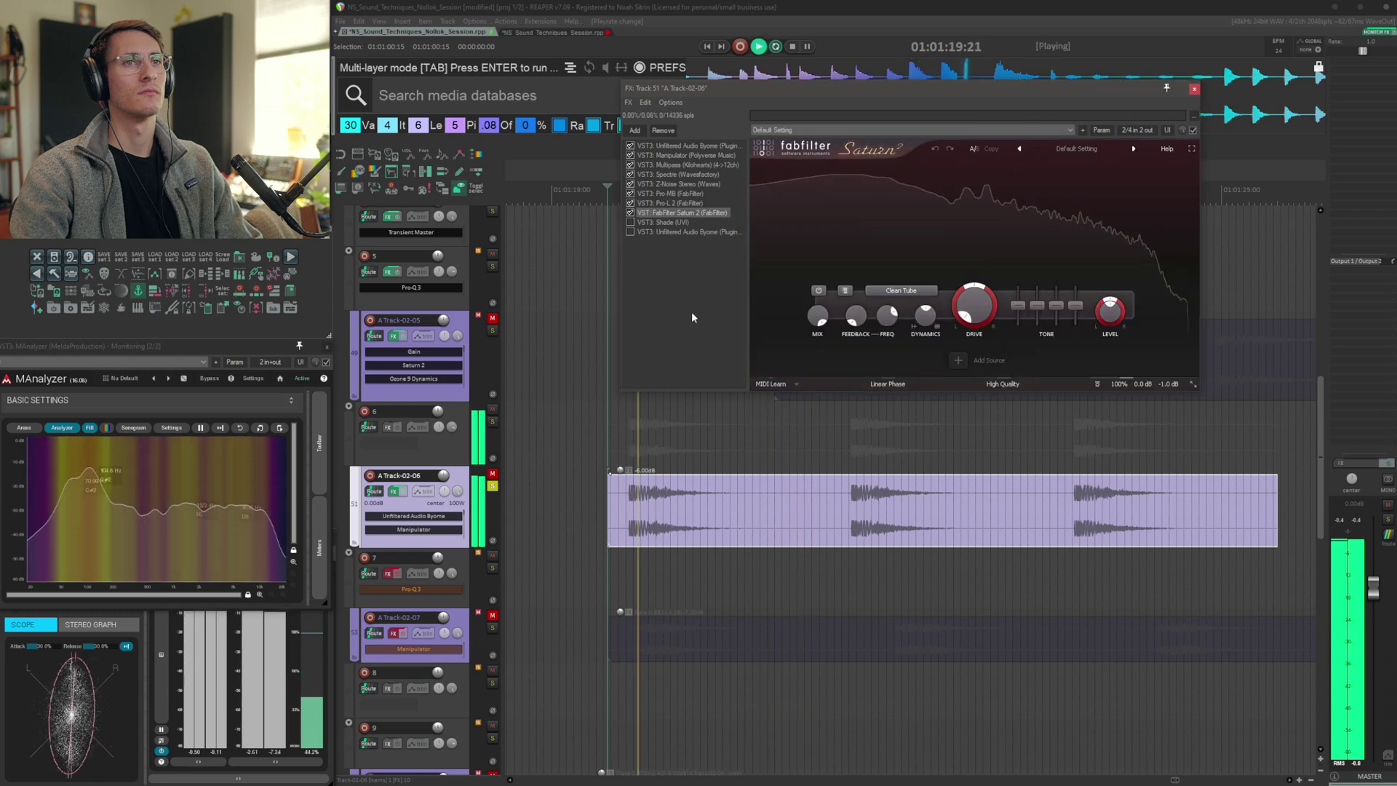
left_click(673, 223)
key("space")
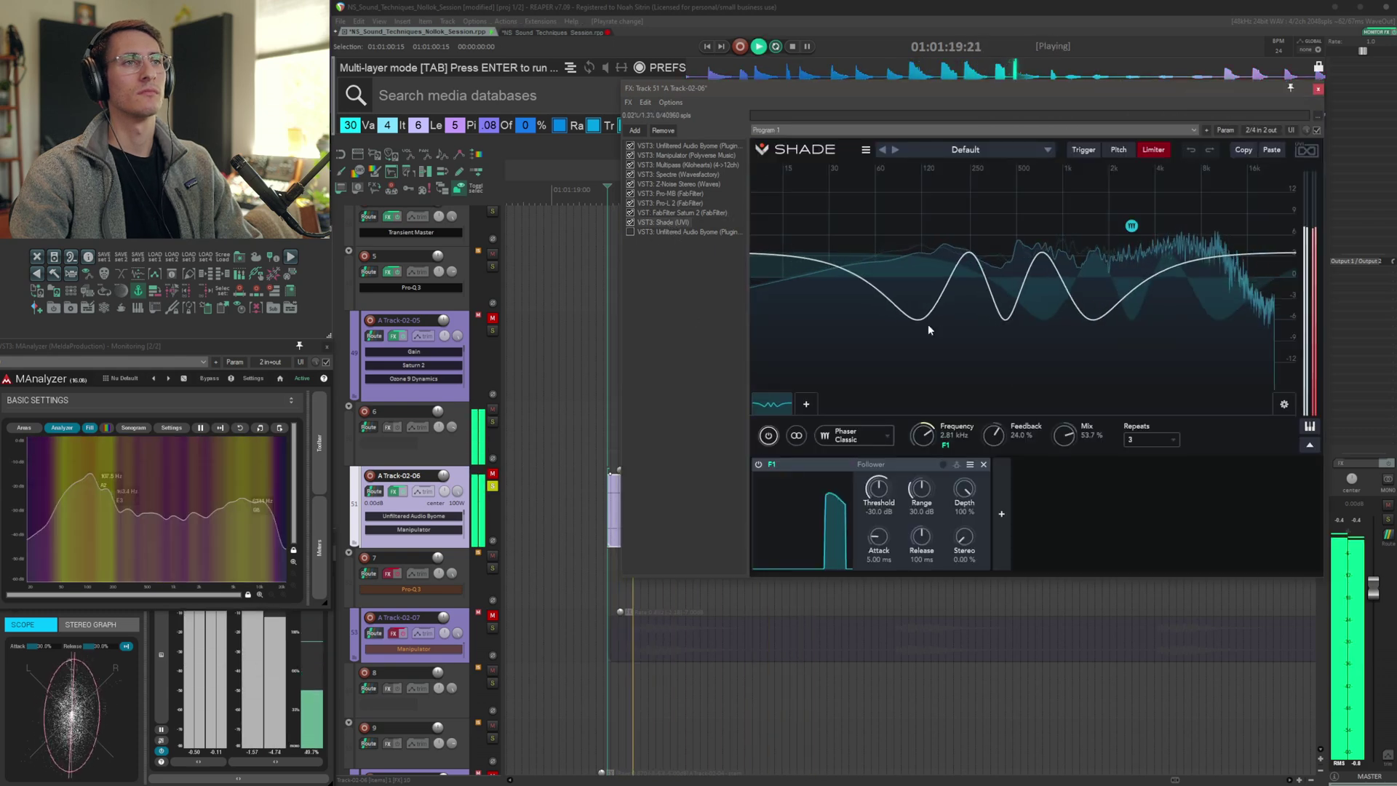
Select track 6 and audition its layer, then audition the A Track-02-07 layer
key("Down")
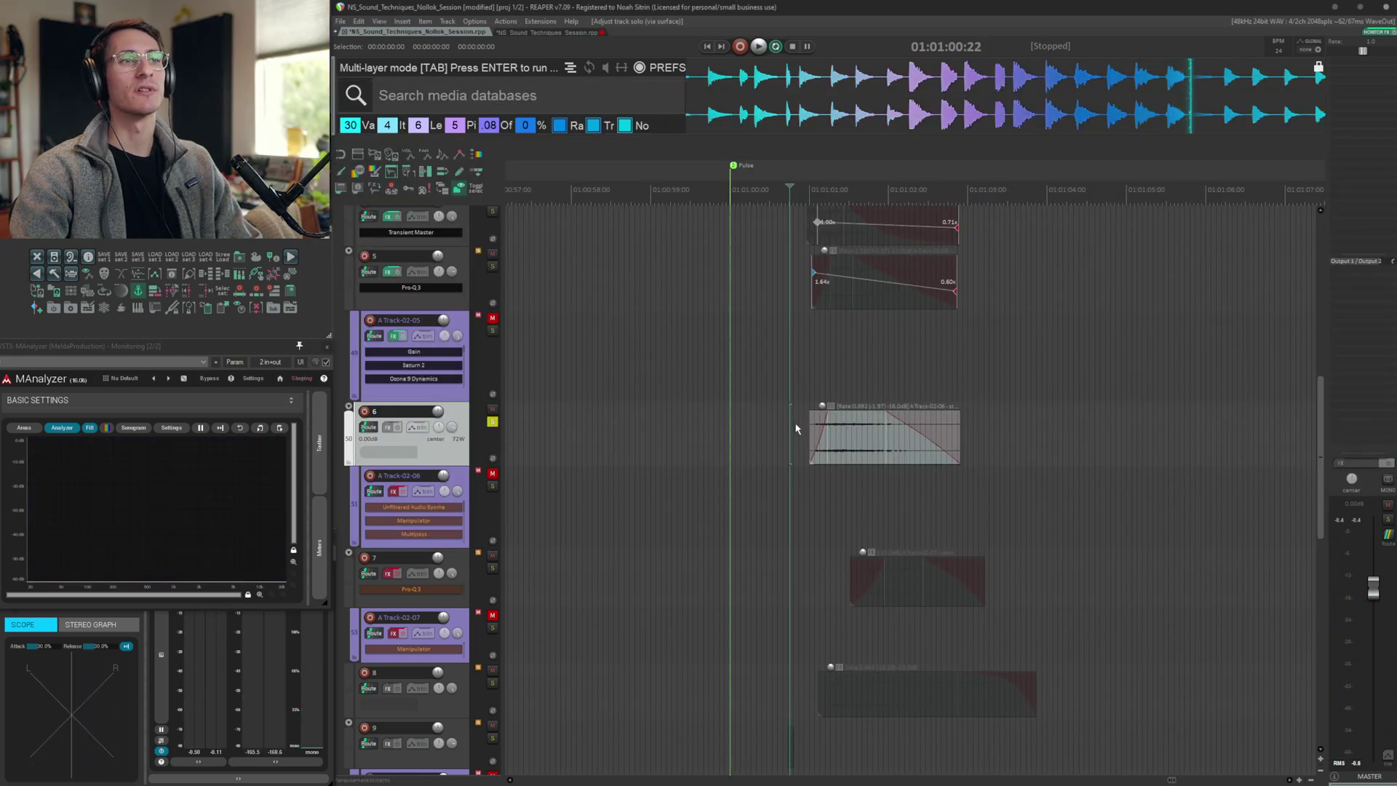
key("space")
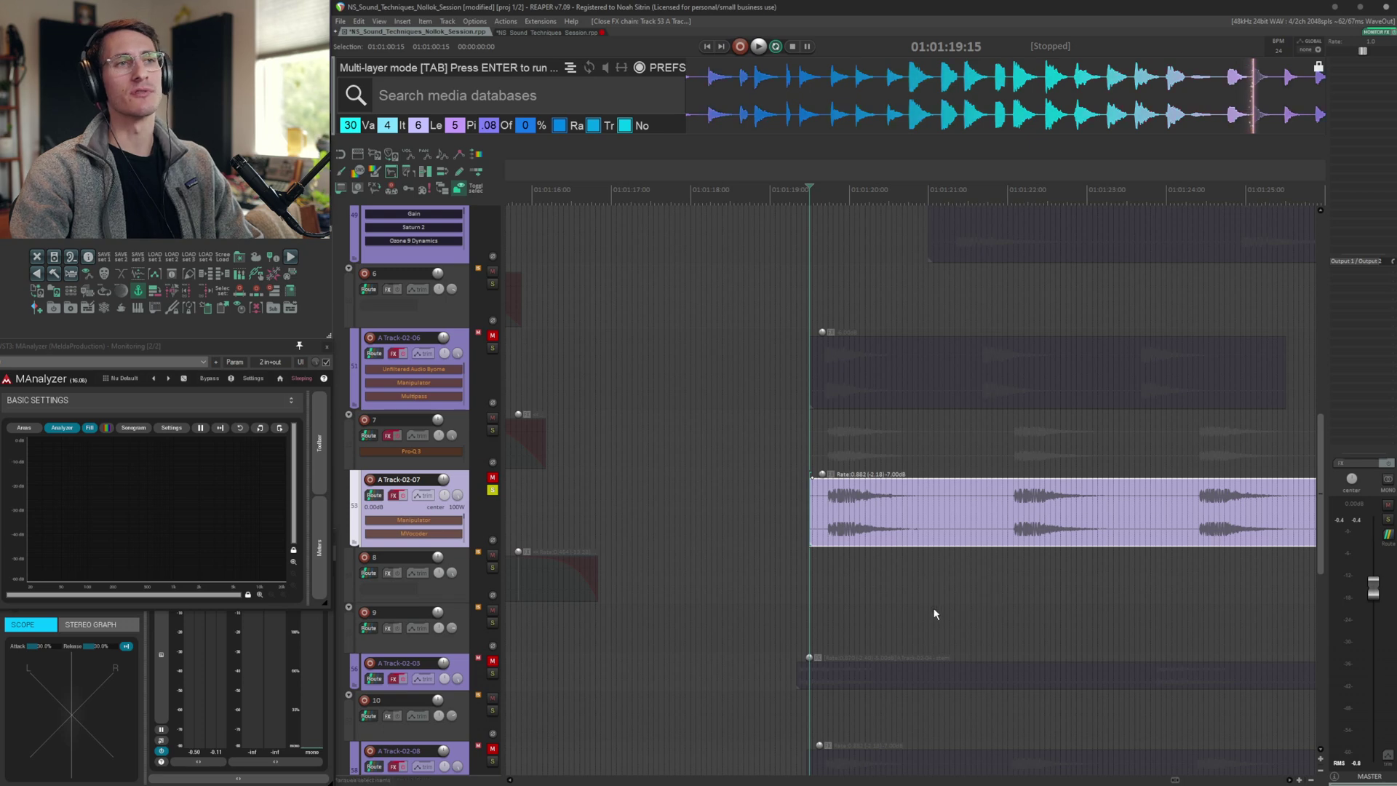
key("space")
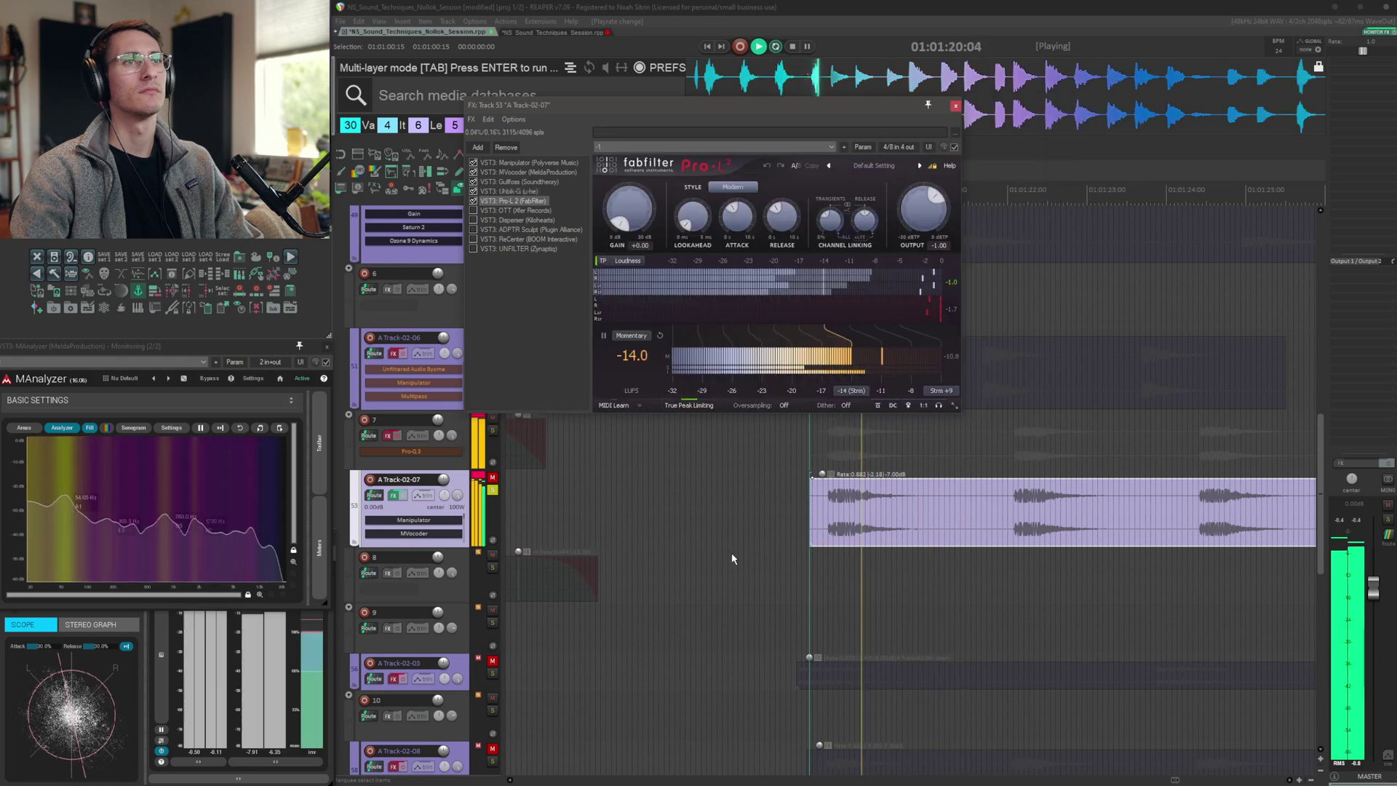
Browse A Track-02-07's FX chain: Disperser, ADPTR Sculpt, ReCenter and UNFILTER
left_click(516, 210)
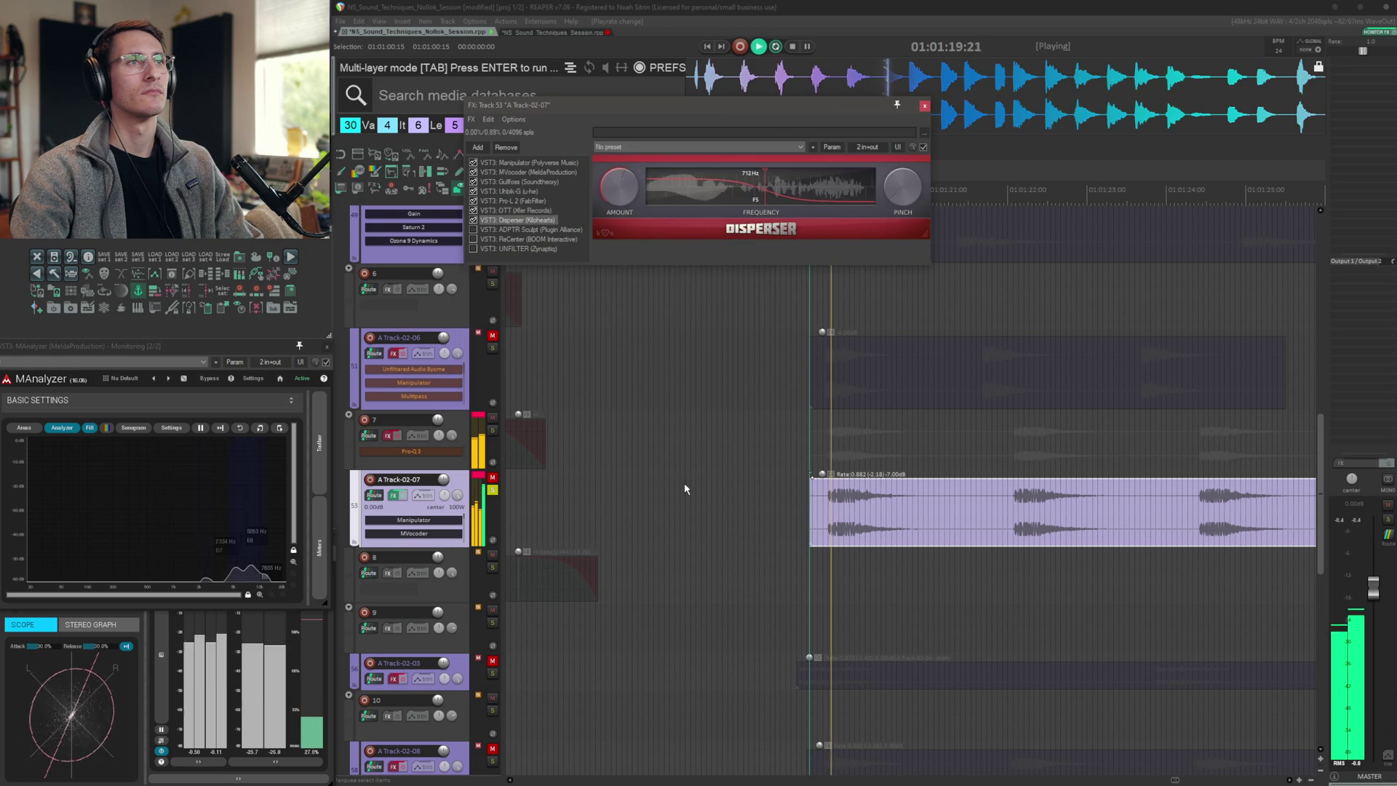
left_click(508, 220)
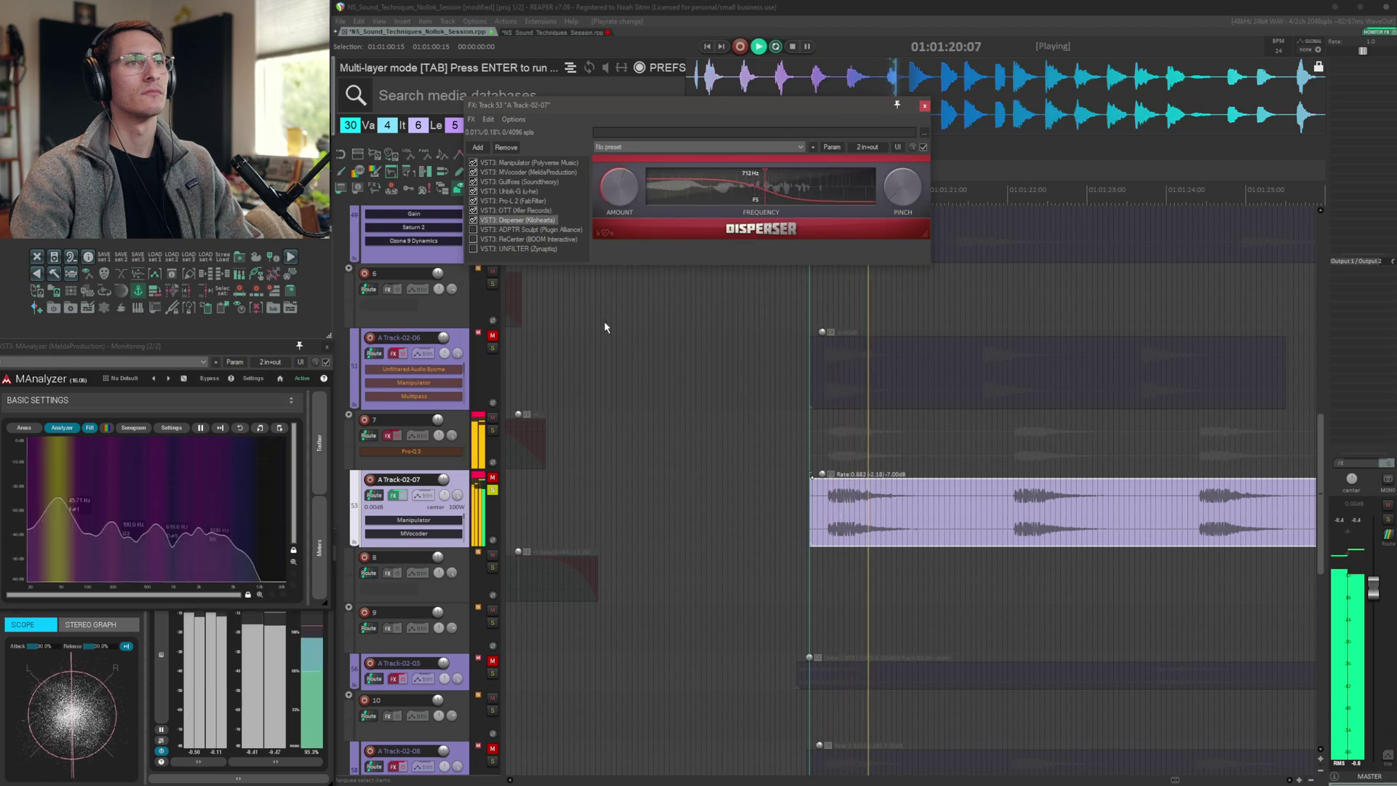
left_click(513, 230)
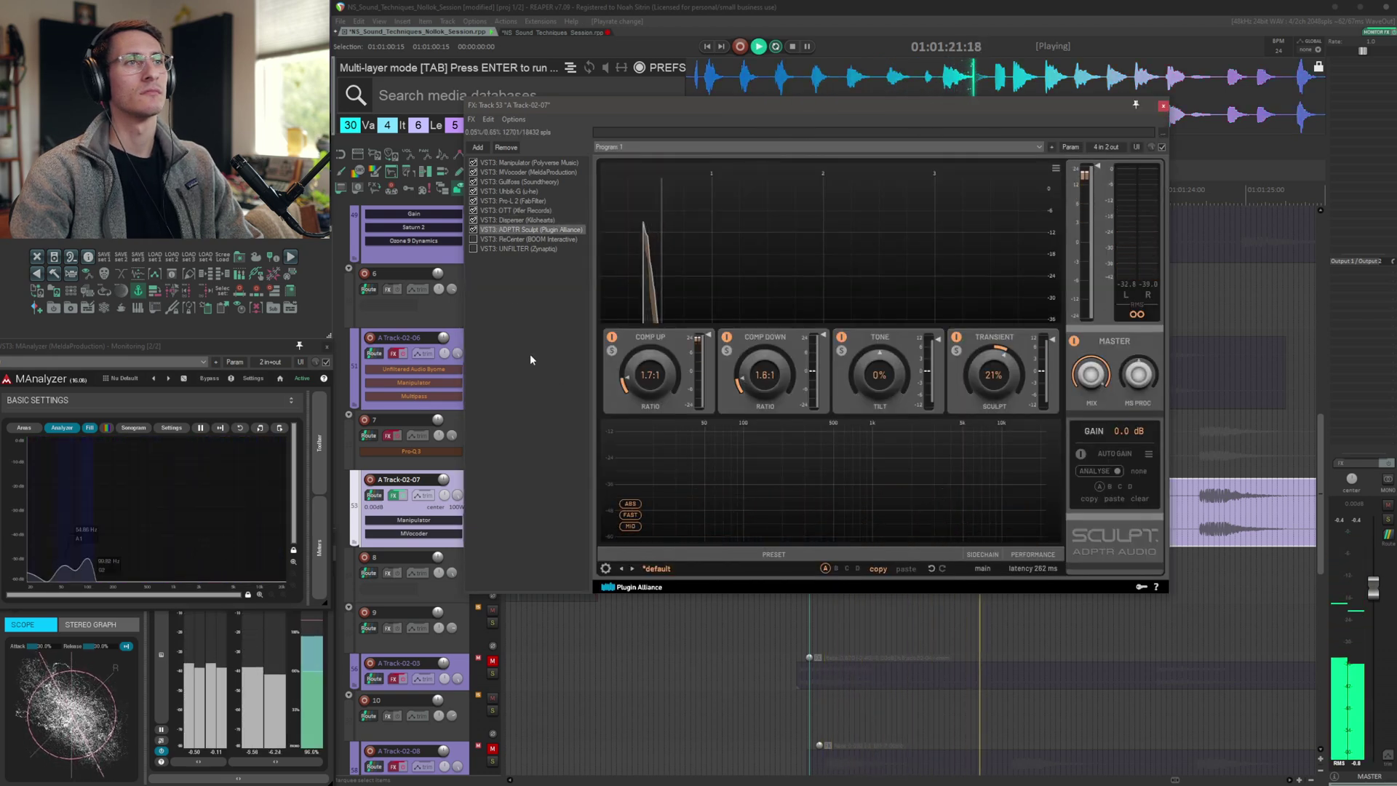
left_click(526, 239)
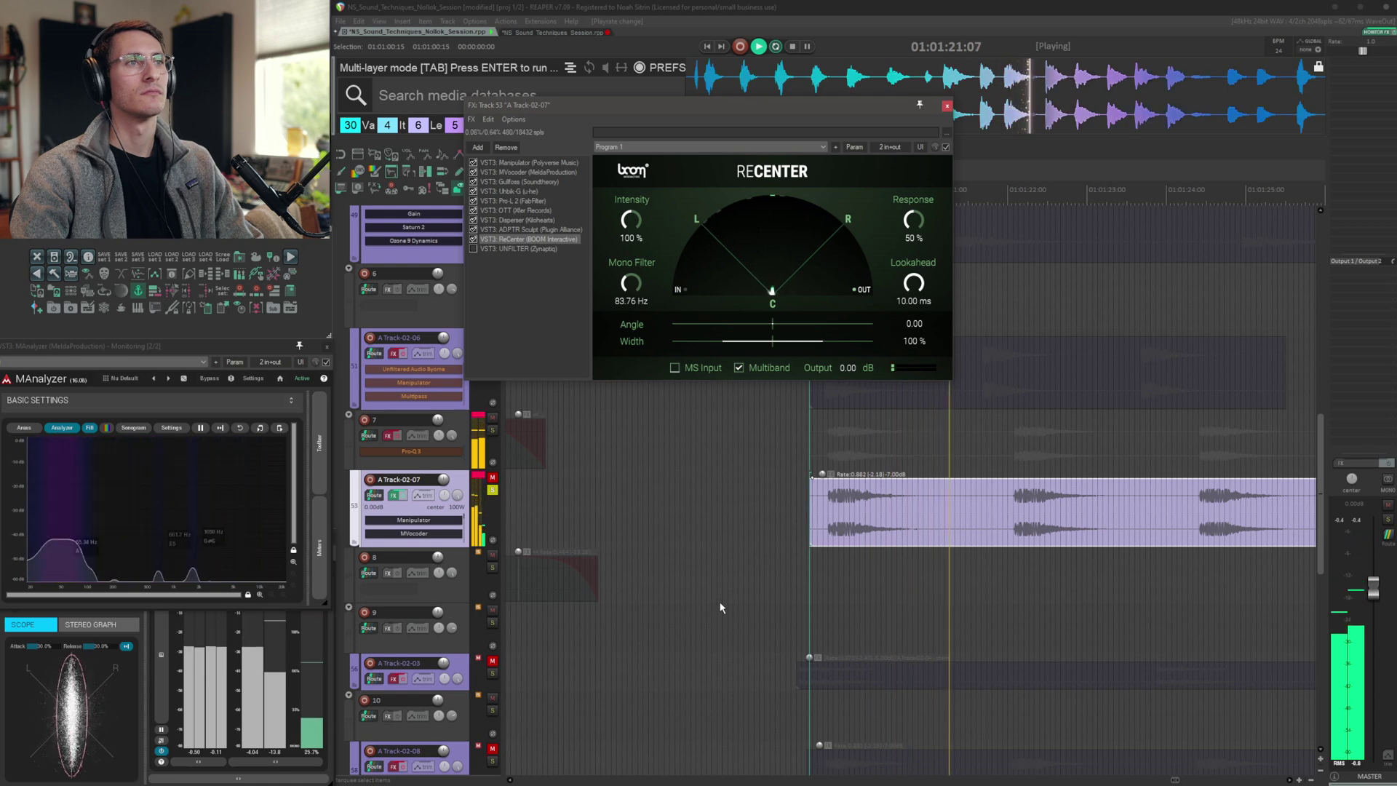
left_click(518, 248)
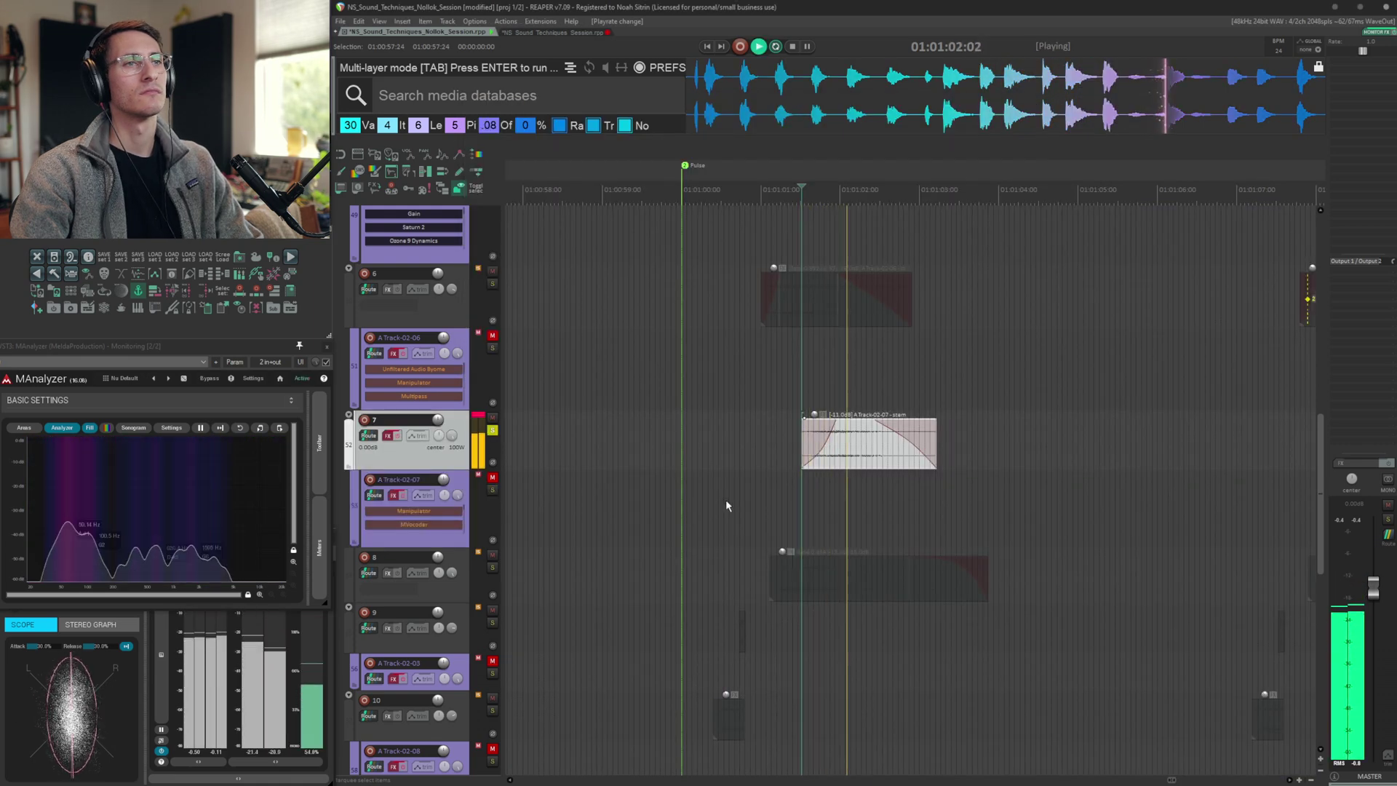
Audition the track 7 and track 8 layers in turn
key("space")
key("space")
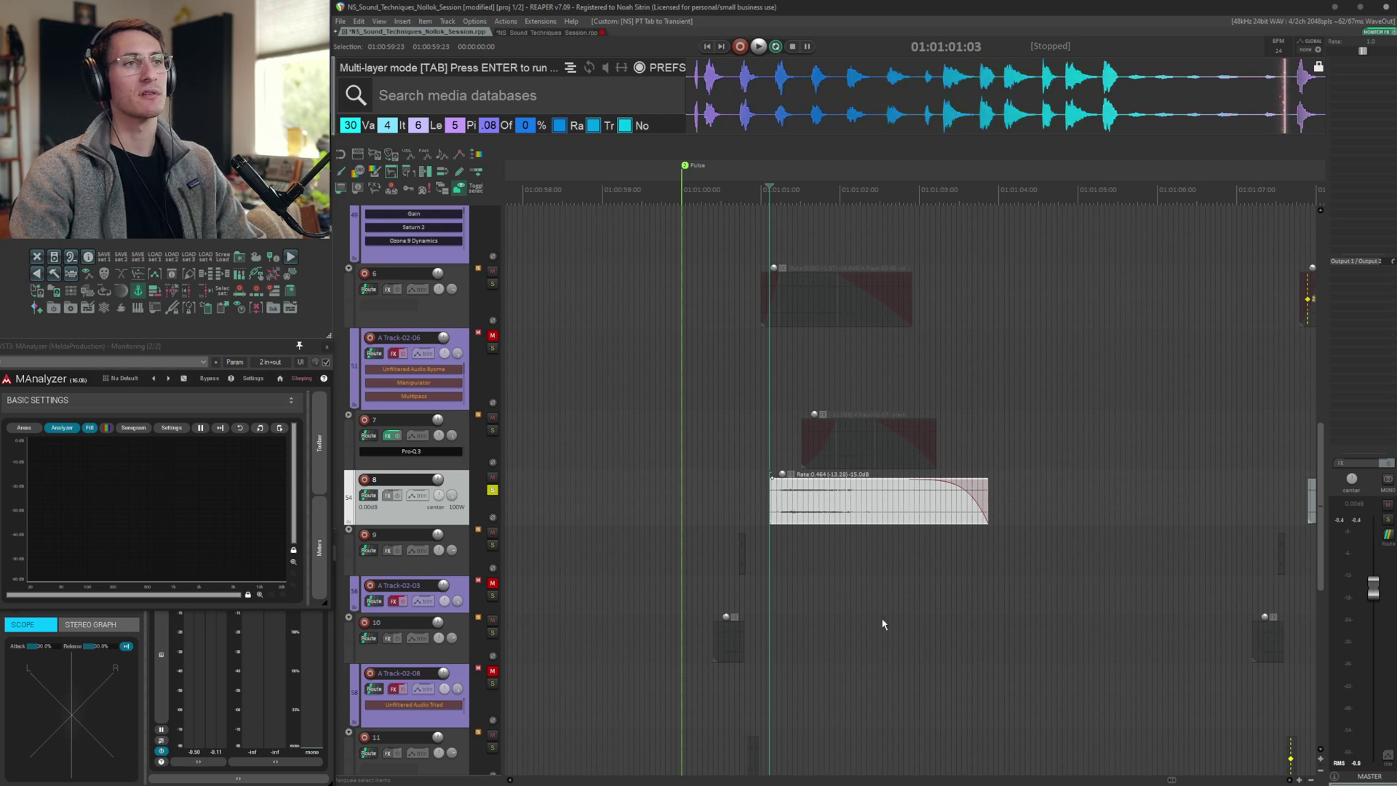
key("space")
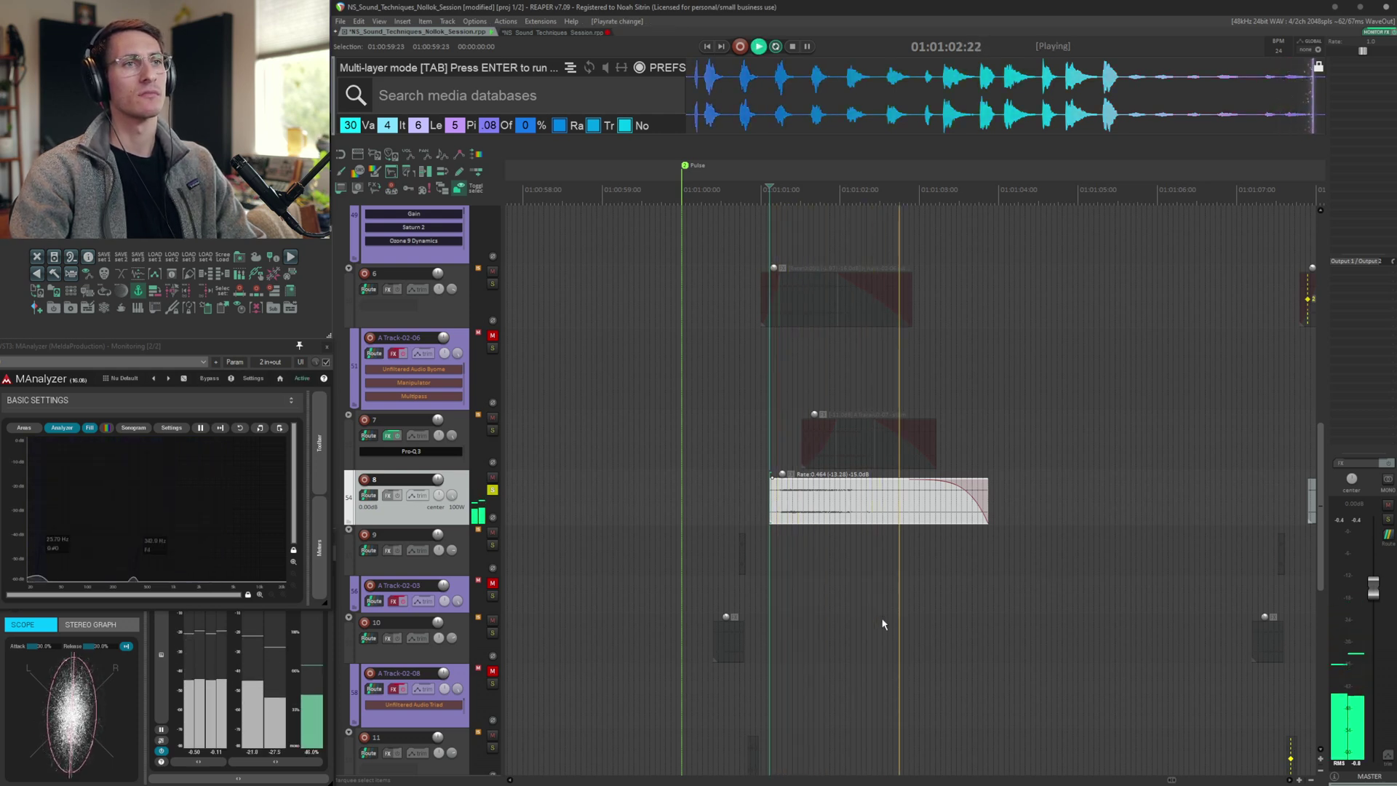
key("space")
Jump to the transients of track 8's items and audition playback from each
left_click(619, 507)
key("Tab")
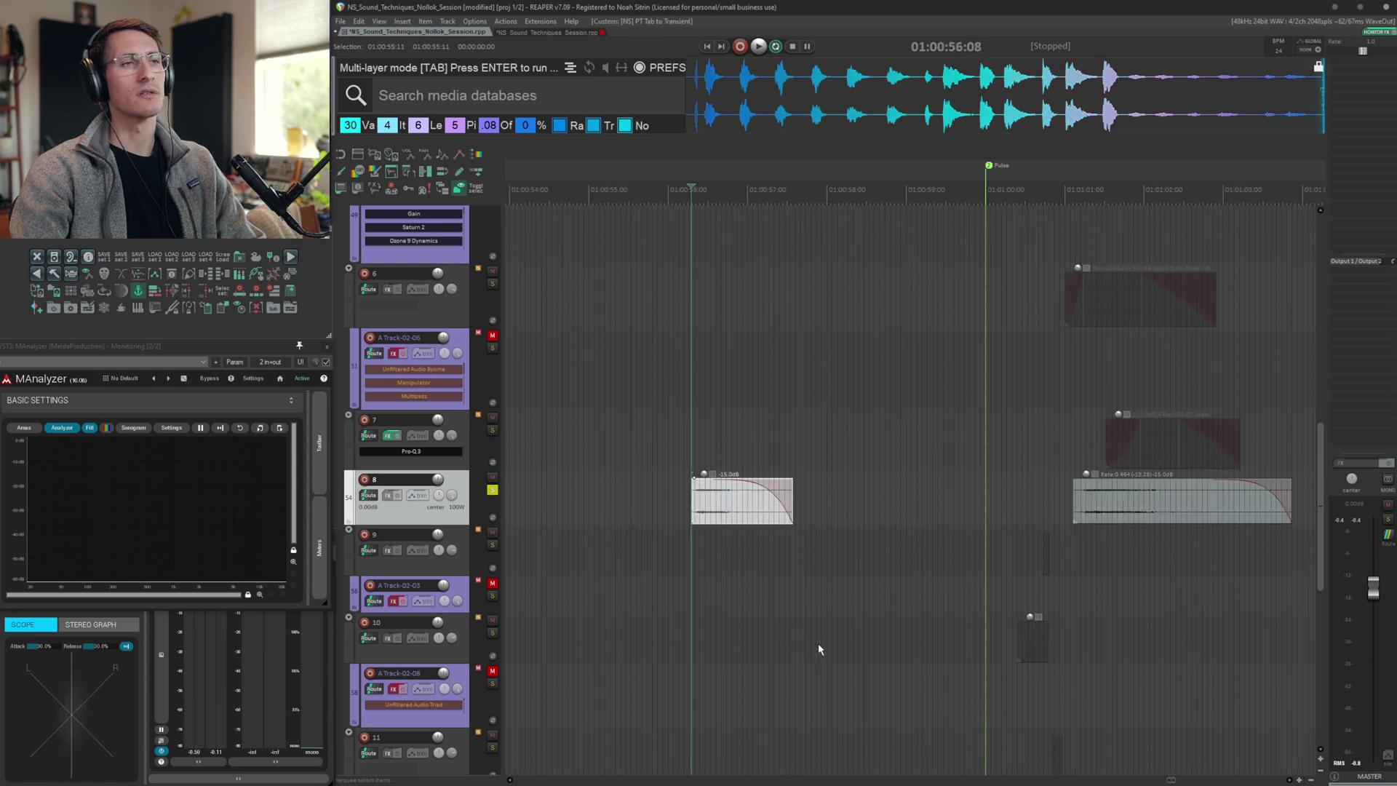
key("space")
key("space")
left_click(981, 508)
key("Tab")
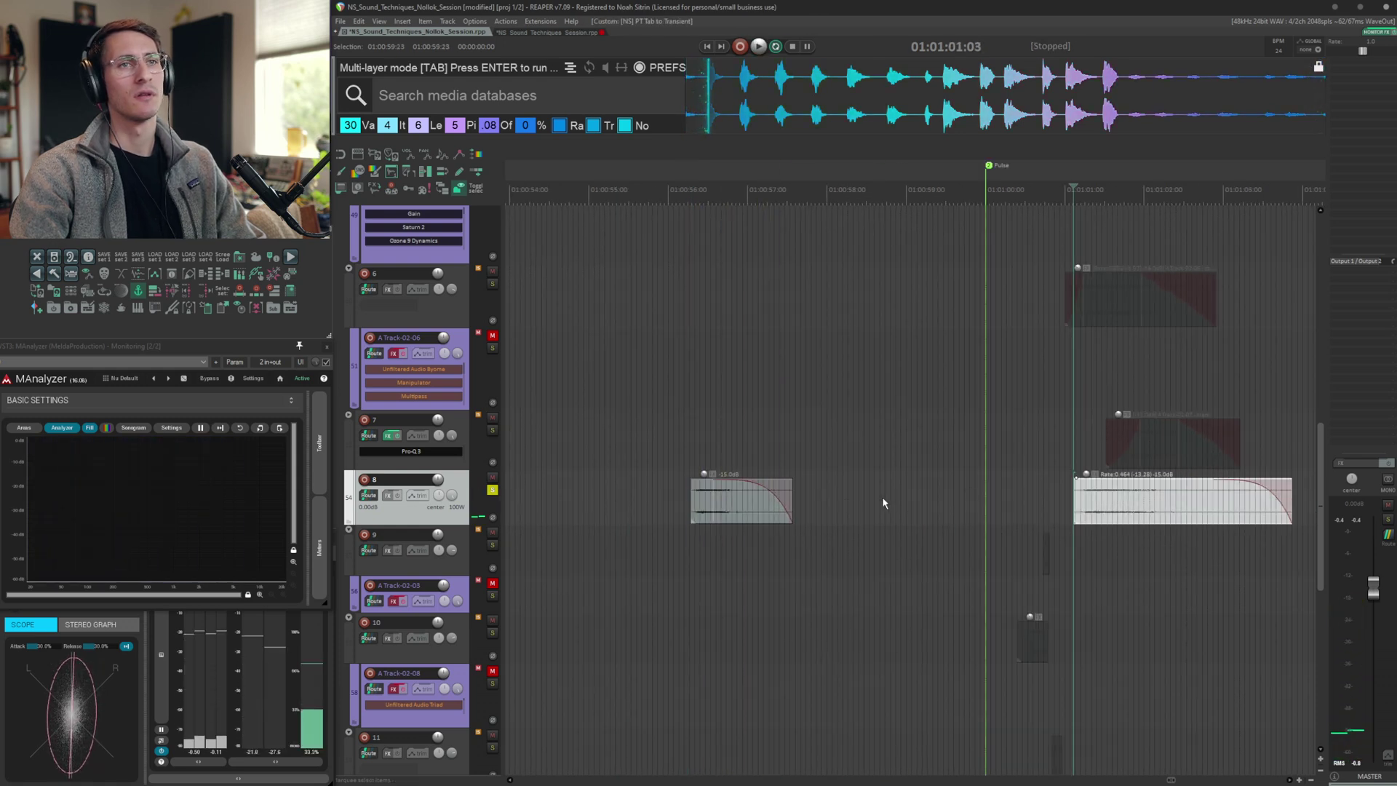
scroll(862, 506, "right", 3)
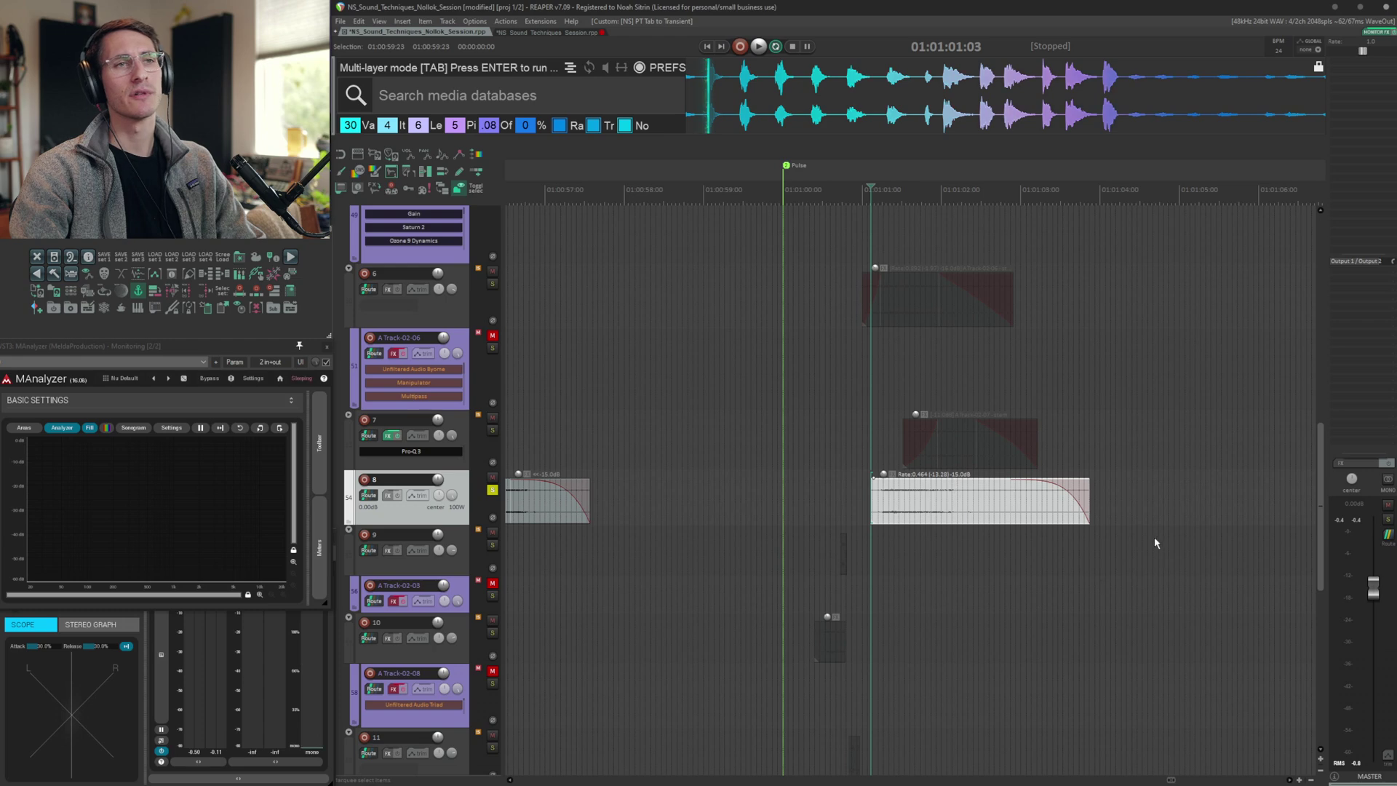
key("space")
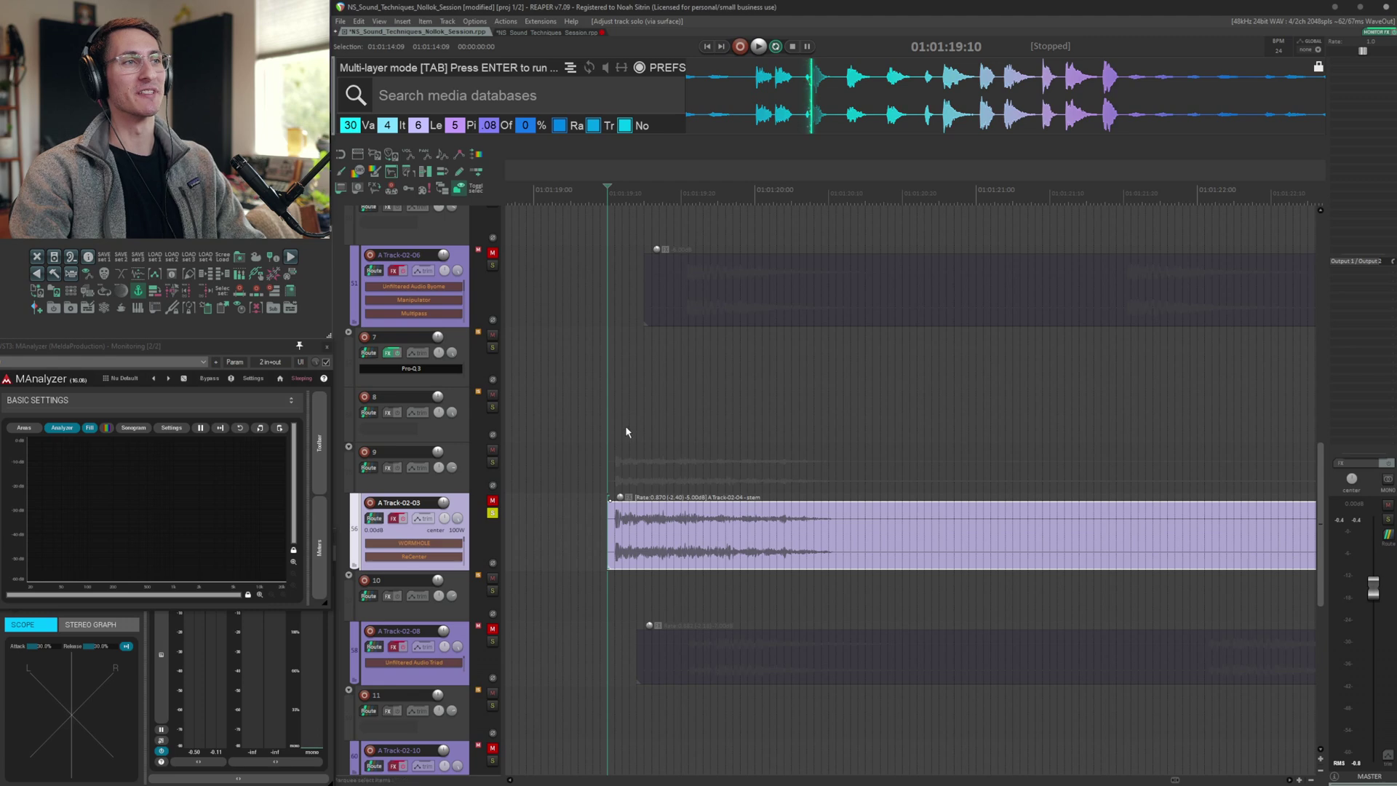
Audition A Track-02-03 and browse its FX: WORMHOLE, ReCenter, Unfiltered Audio Byome and soothe2
key("space")
left_click(414, 543)
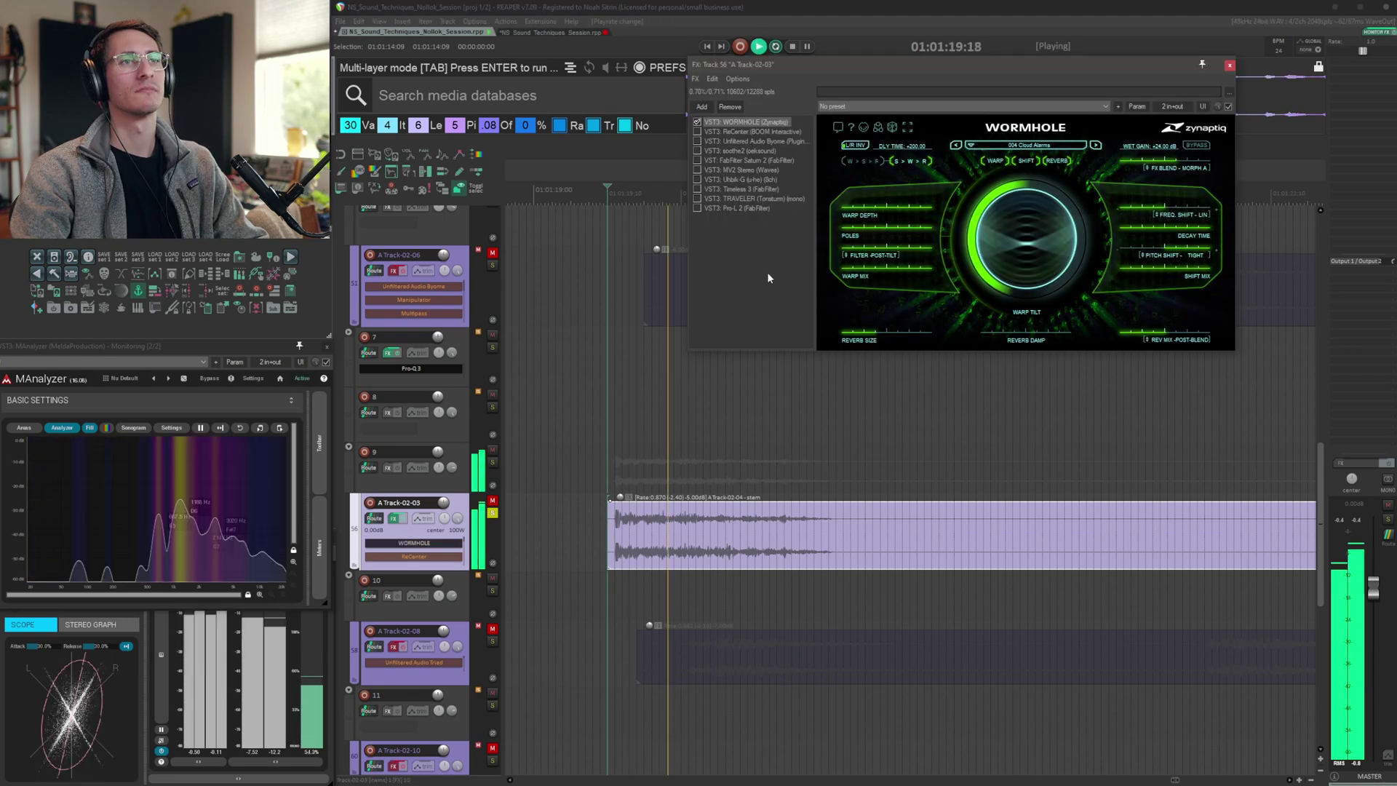
left_click(744, 135)
key("space")
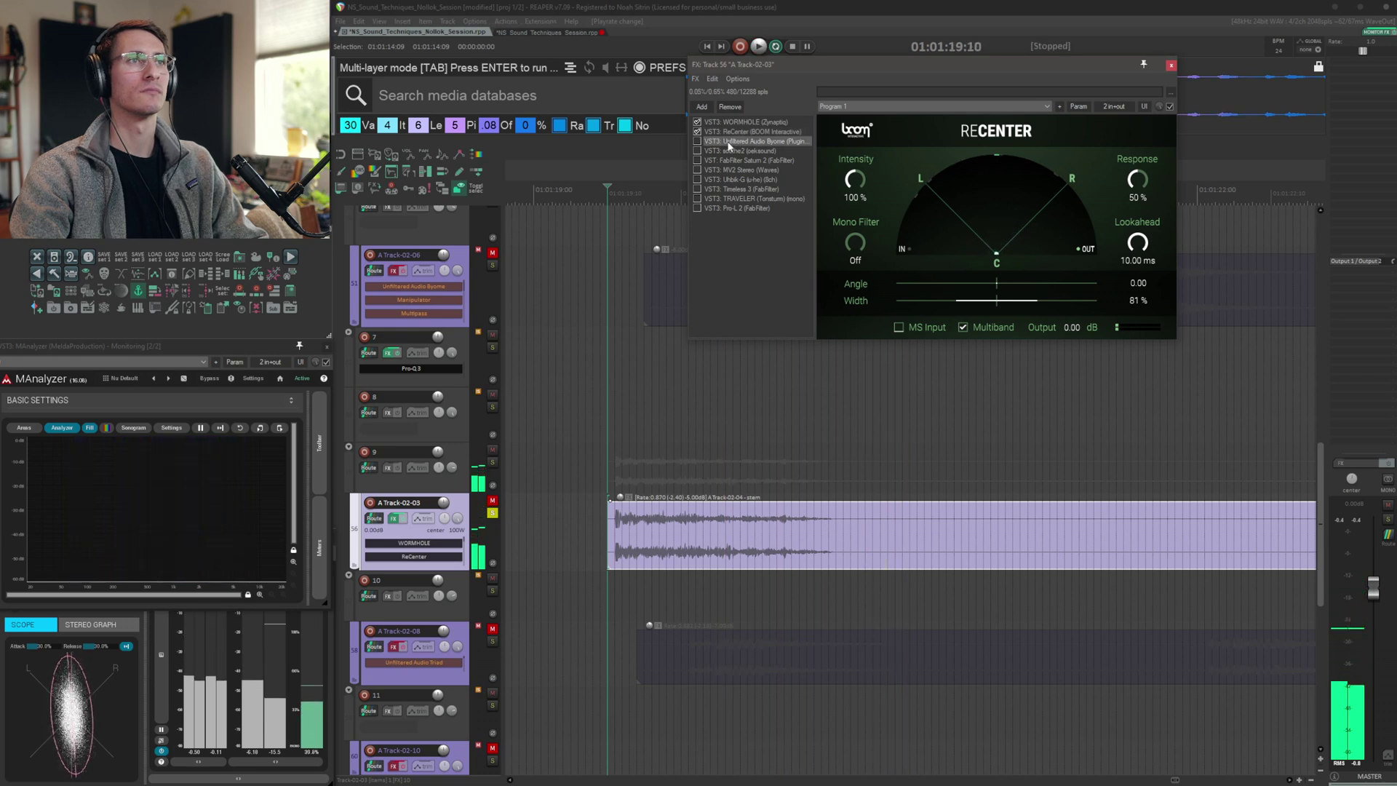
left_click(729, 143)
key("space")
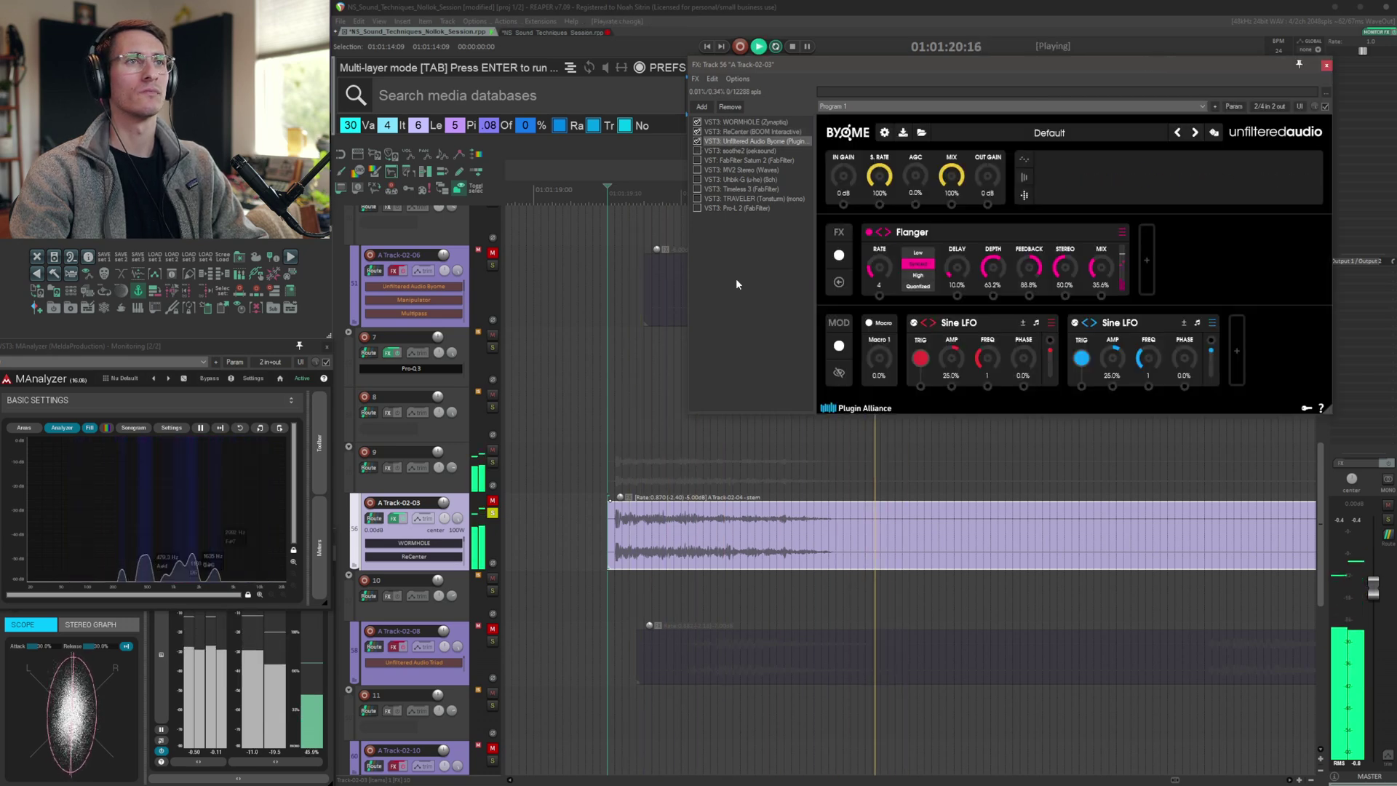
left_click(739, 150)
key("space")
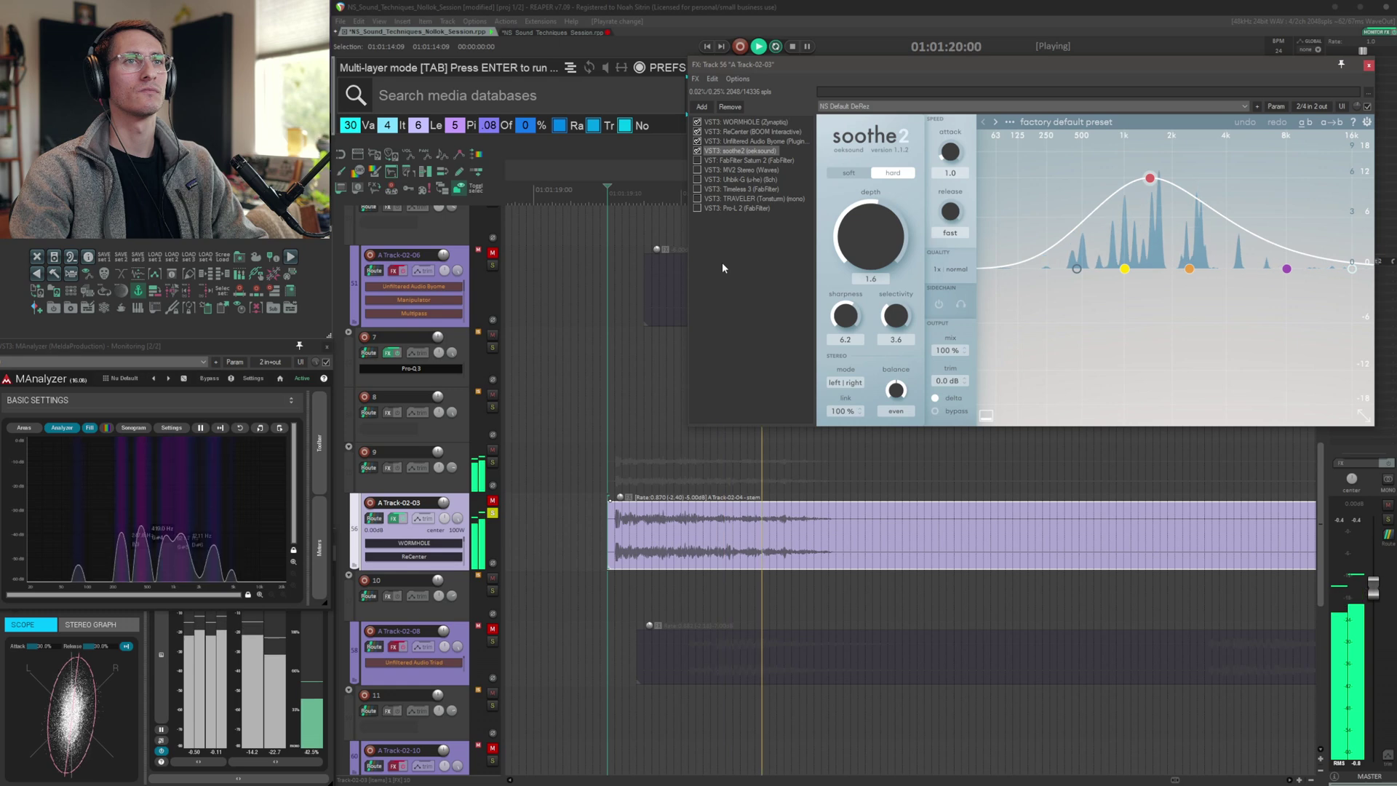
Continue through A Track-02-03's FX chain, auditioning Saturn 2, MV2, Uhbik-G, Timeless 3 and TRAVELER
left_click(741, 160)
key("space")
key("space")
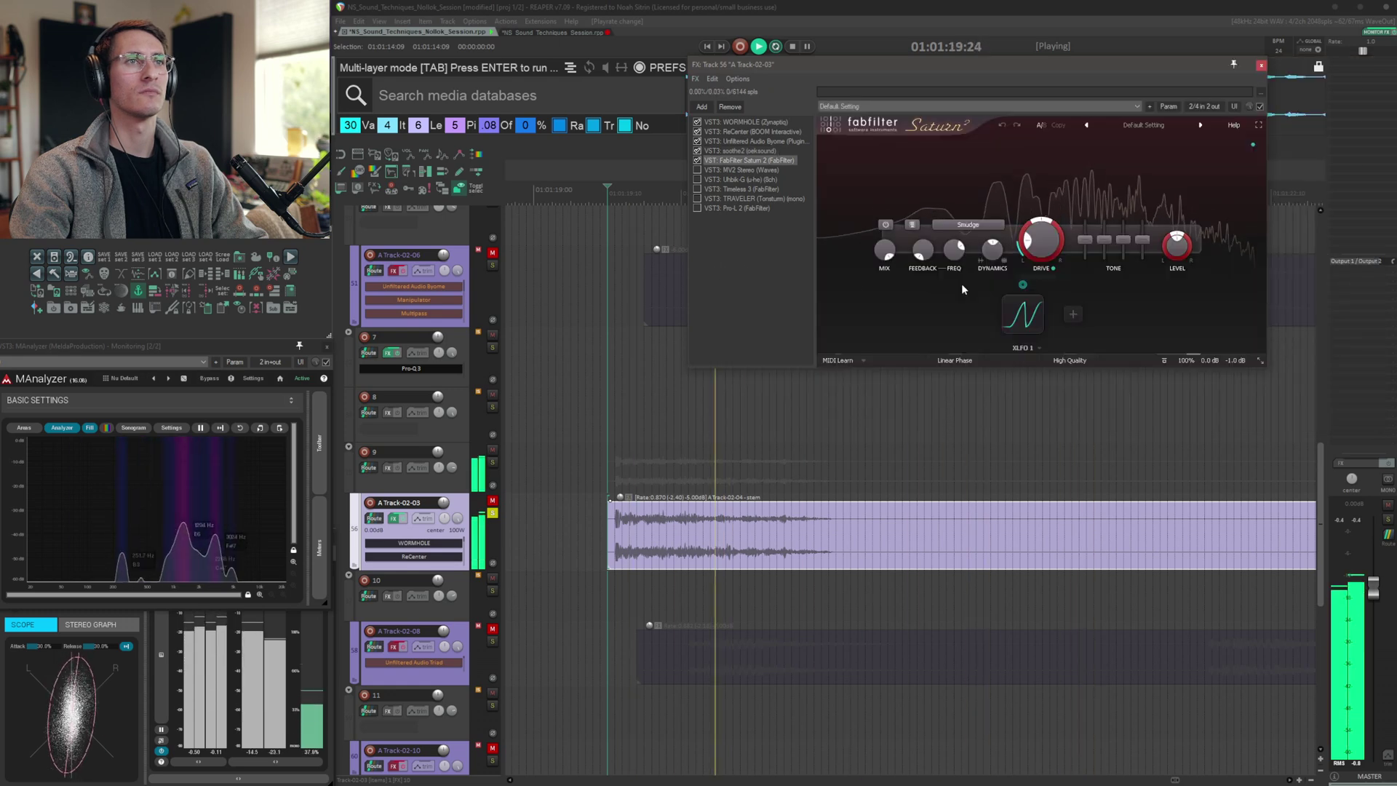
left_click(739, 169)
key("space")
key("space")
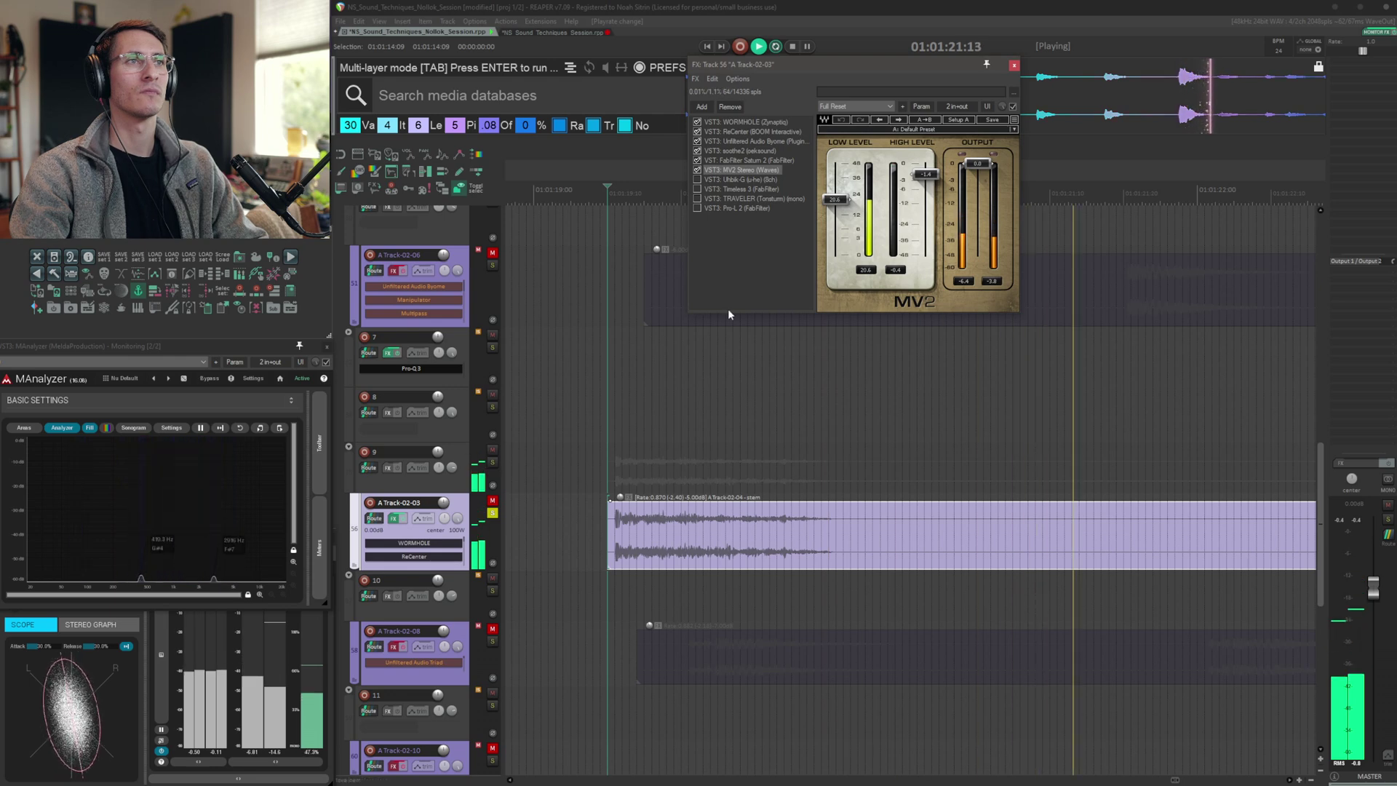
left_click(735, 180)
key("space")
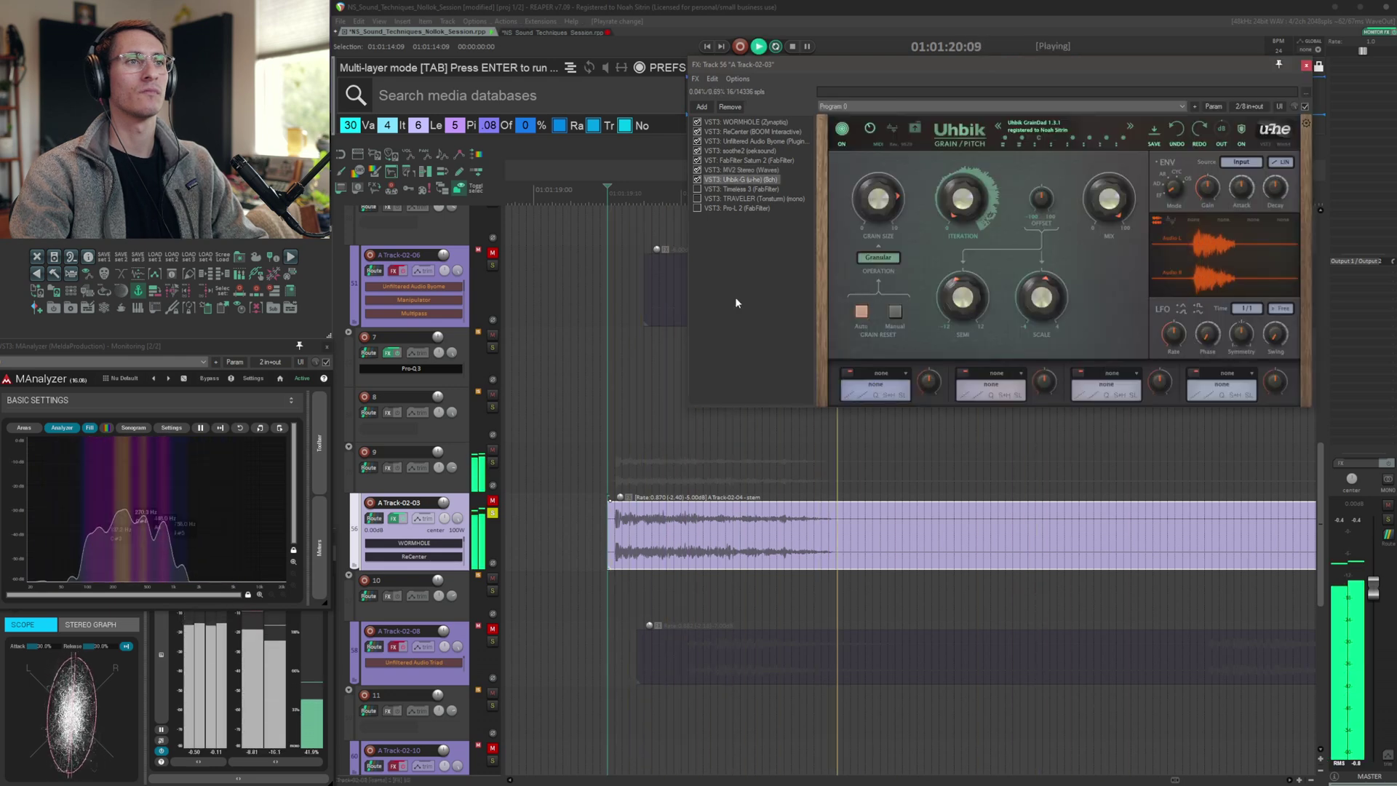
left_click(736, 189)
key("space")
key("space")
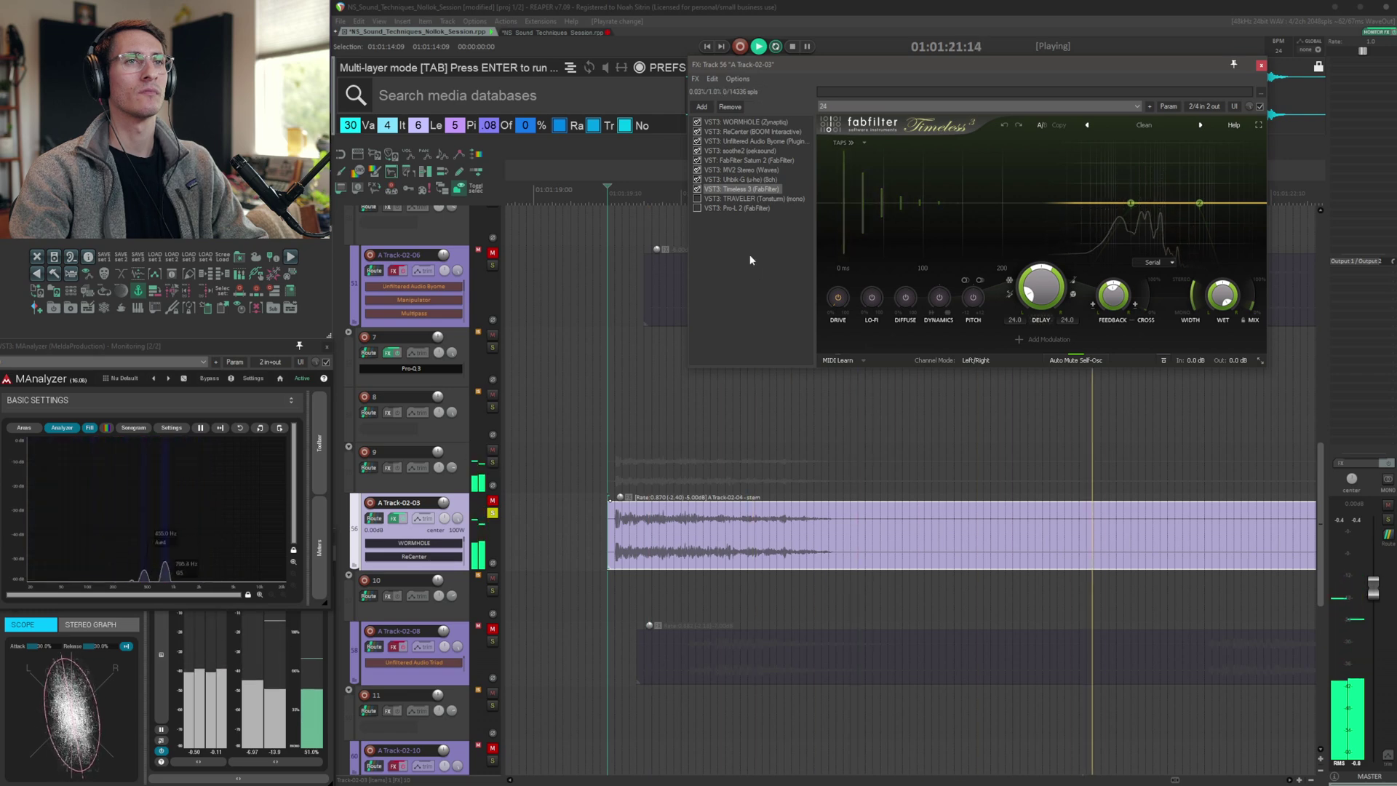
left_click(754, 198)
Audition the track 9 and A Track-02-08 layers in turn
key("space")
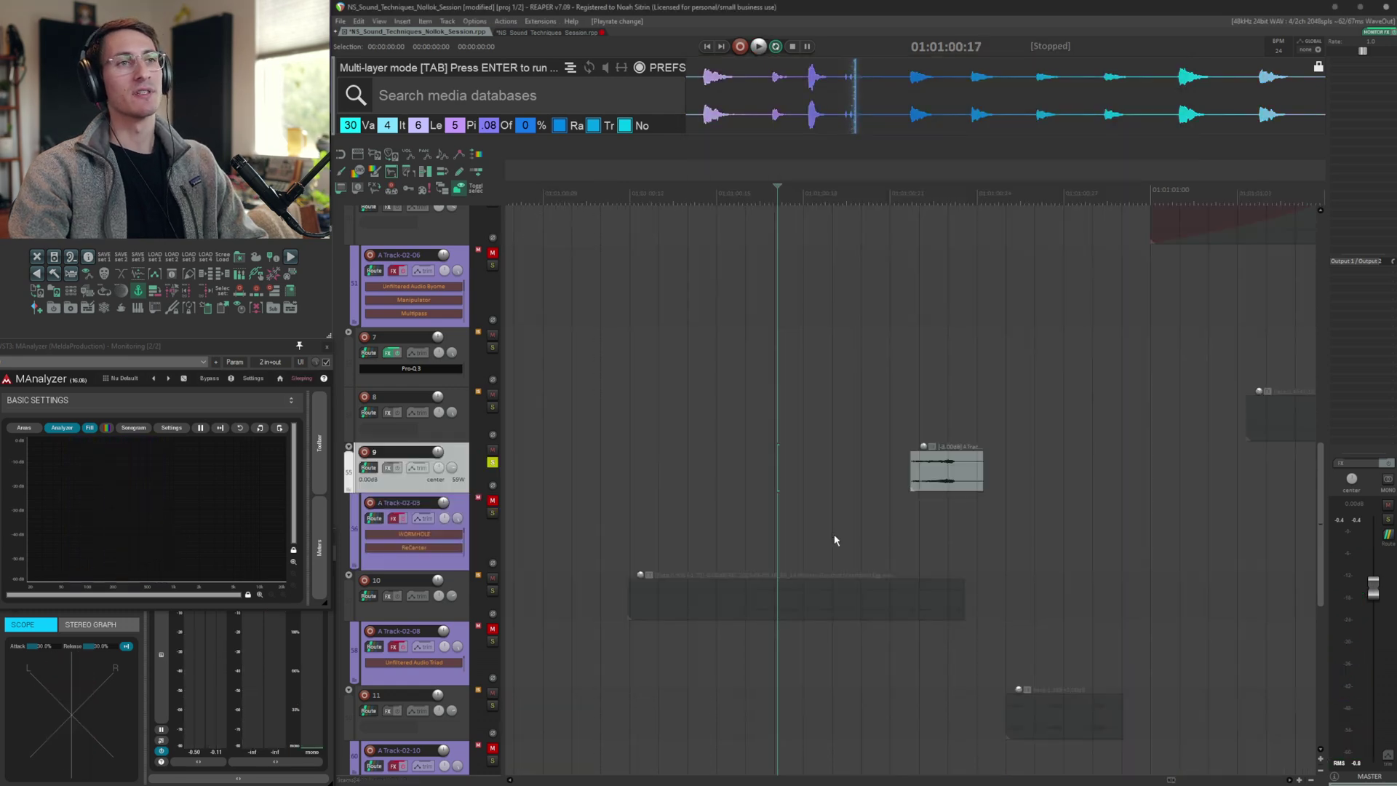
key("space")
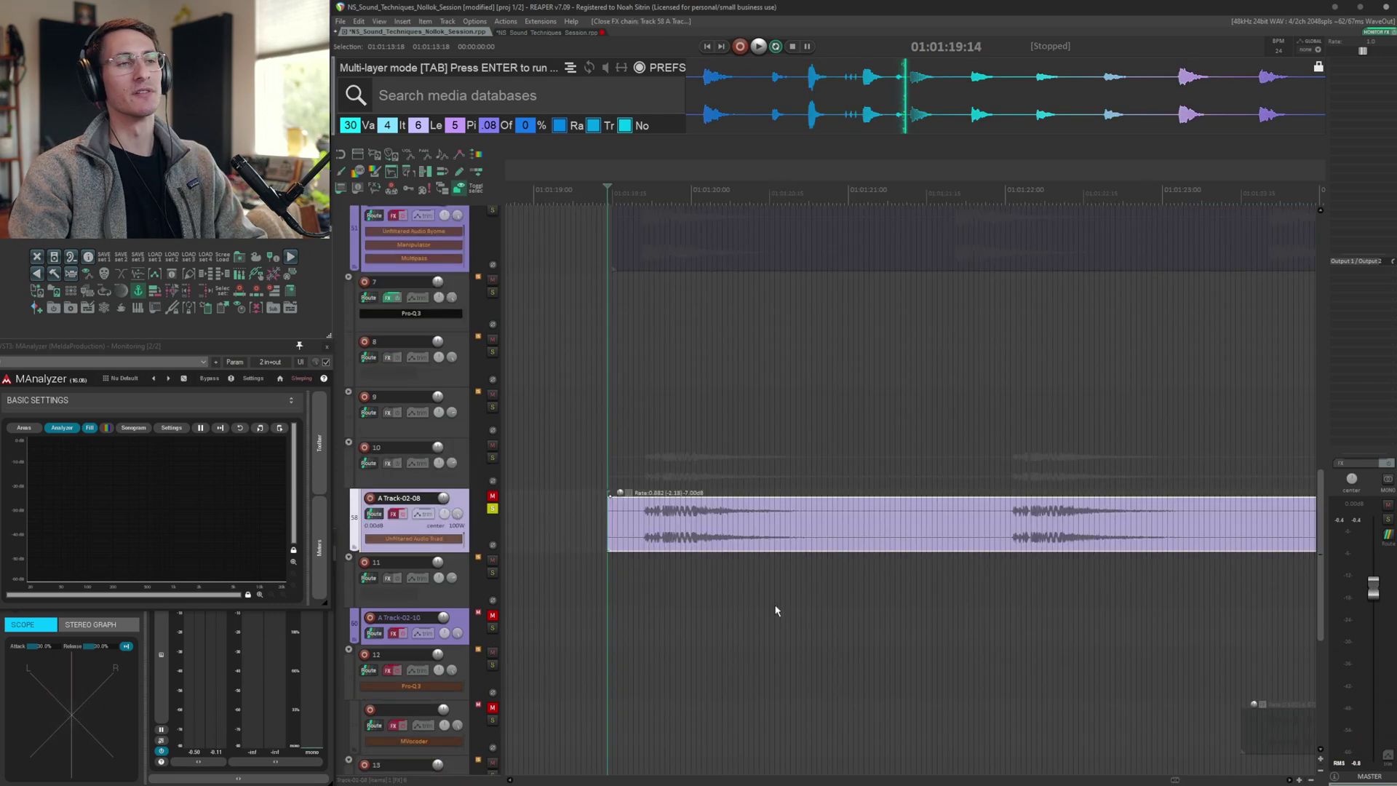
key("space")
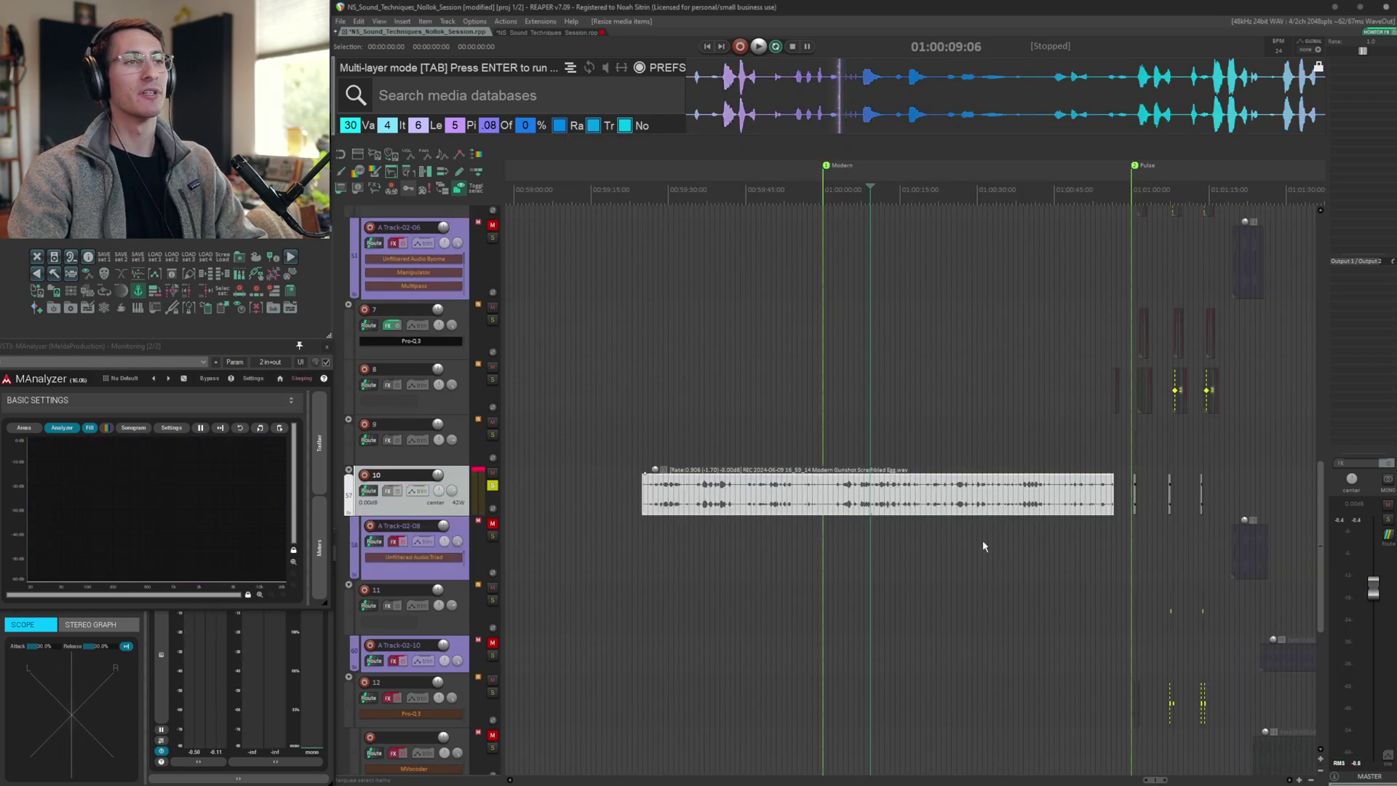
Extend the start of the long recording item on track 10 earlier, then delete the selected item
scroll(979, 539, "up", 3)
scroll(981, 541, "down", 6)
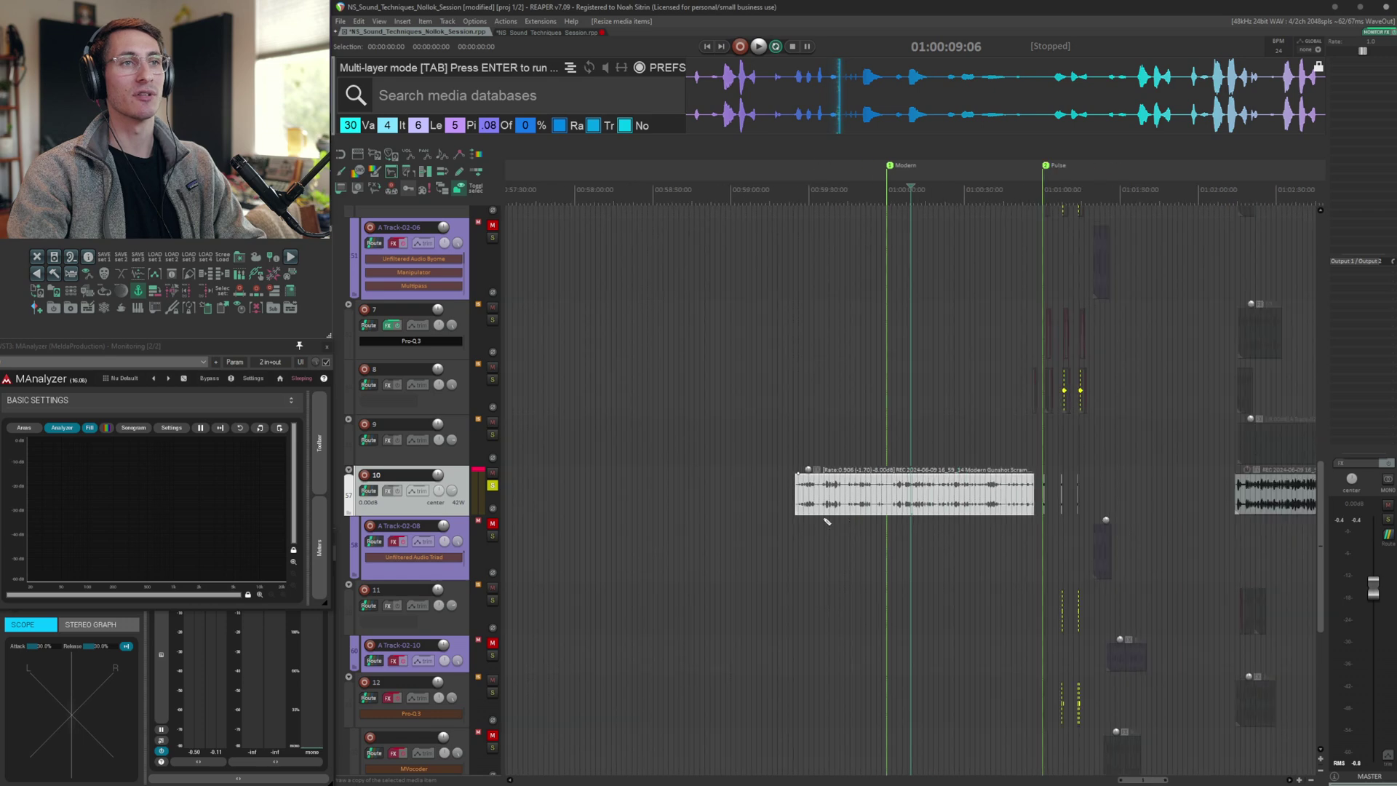
left_click_drag(797, 499, 563, 503)
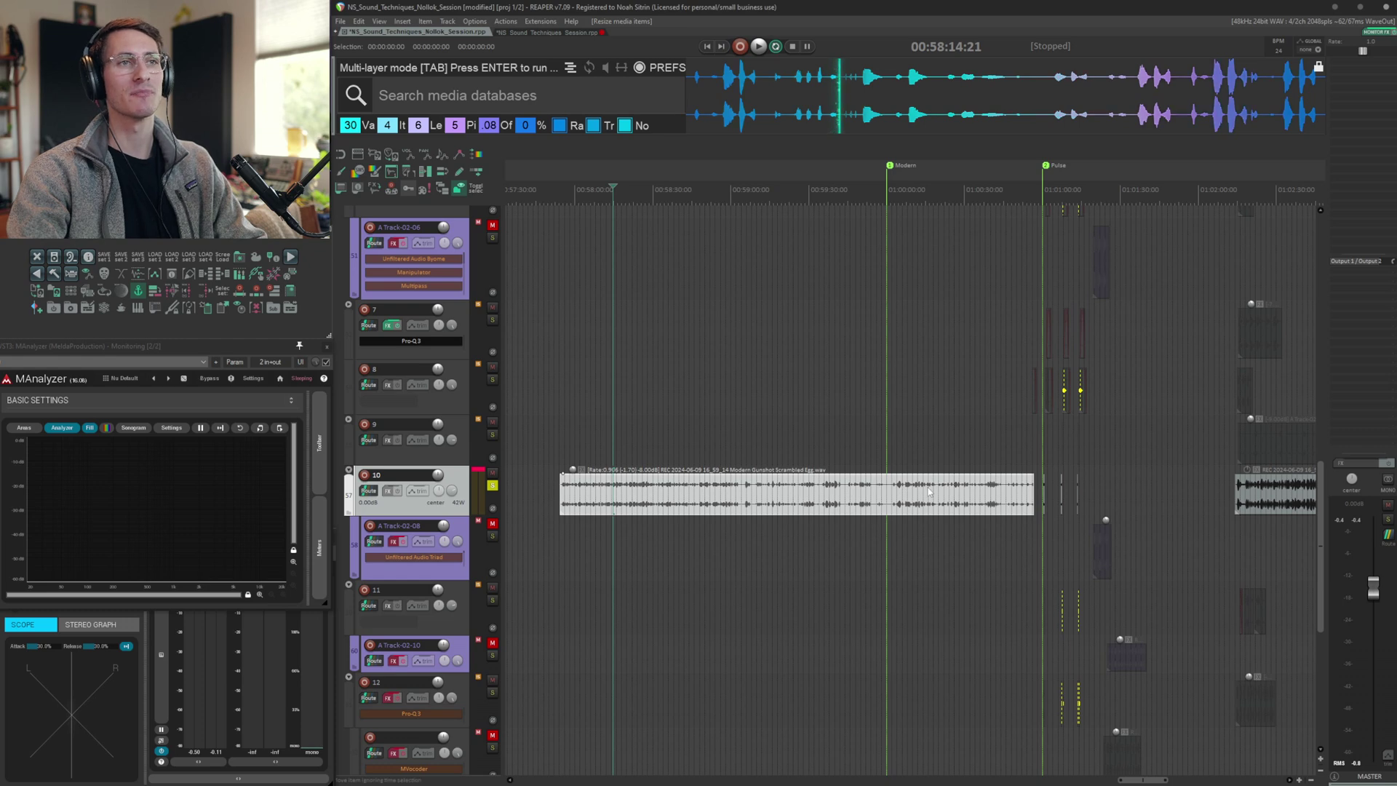
scroll(928, 493, "up", 4)
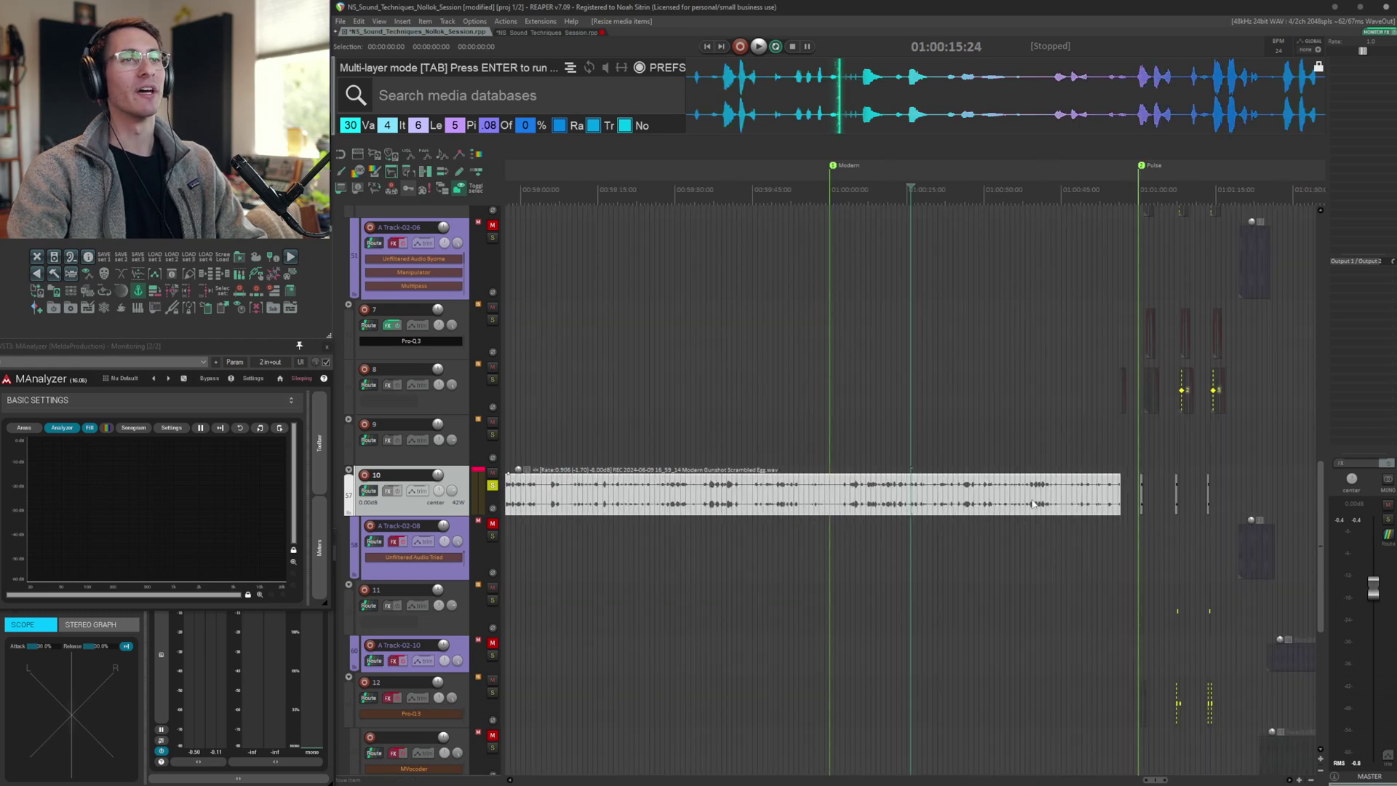
left_click(1033, 503)
key("Delete")
Jump to the next transient in track 10's item and audition it
left_click(976, 495)
key("Tab")
scroll(977, 499, "up", 12)
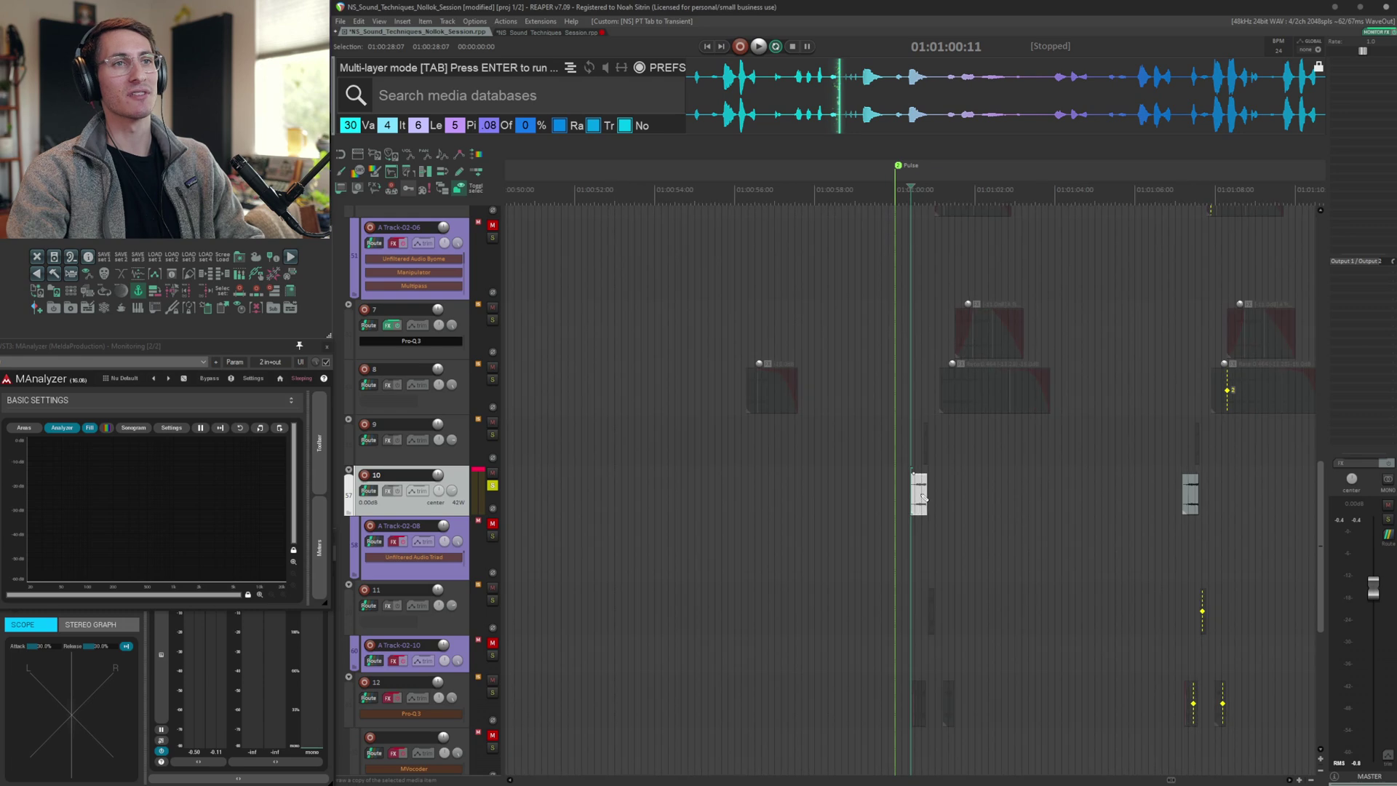
left_click(896, 509)
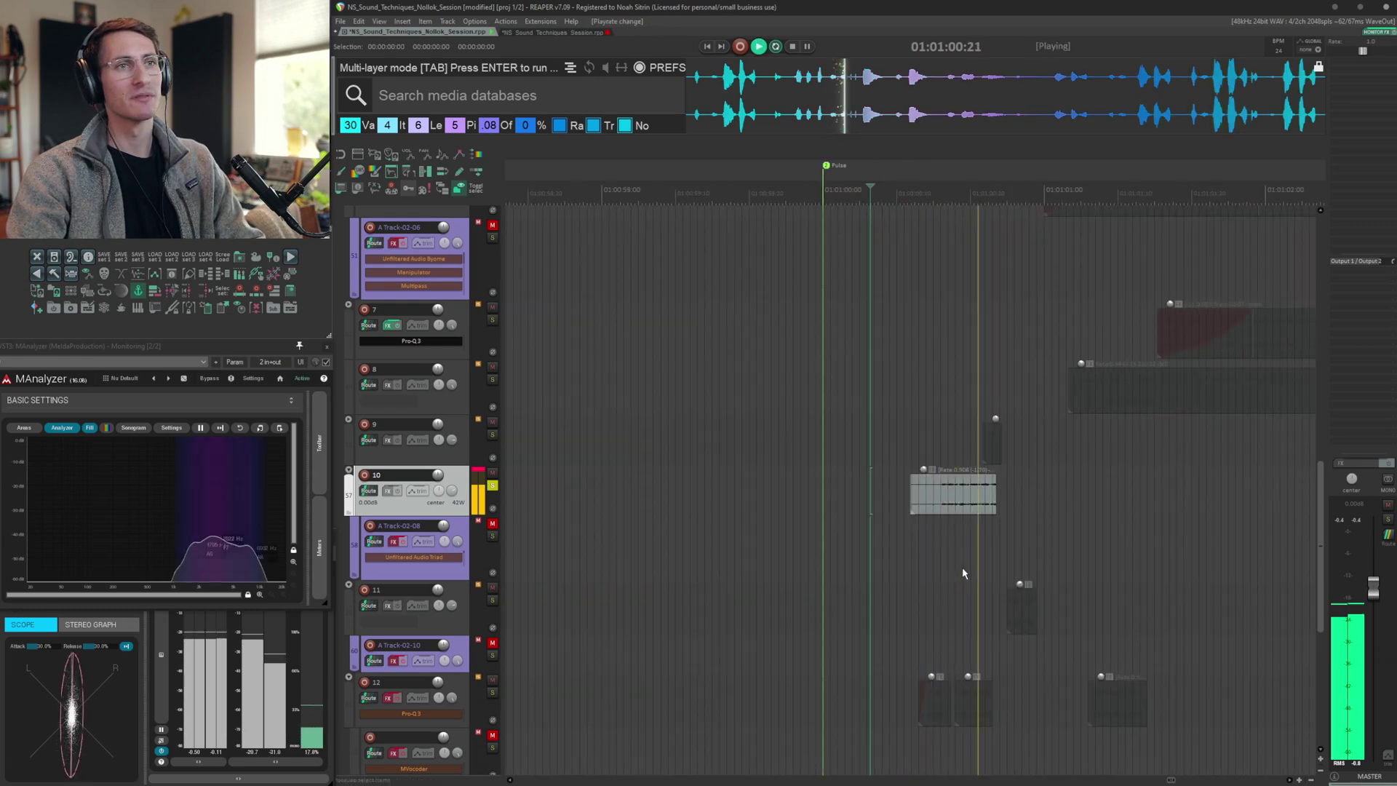
Stop playback, jump to the next transient on A Track-02-10 and audition it
key("space")
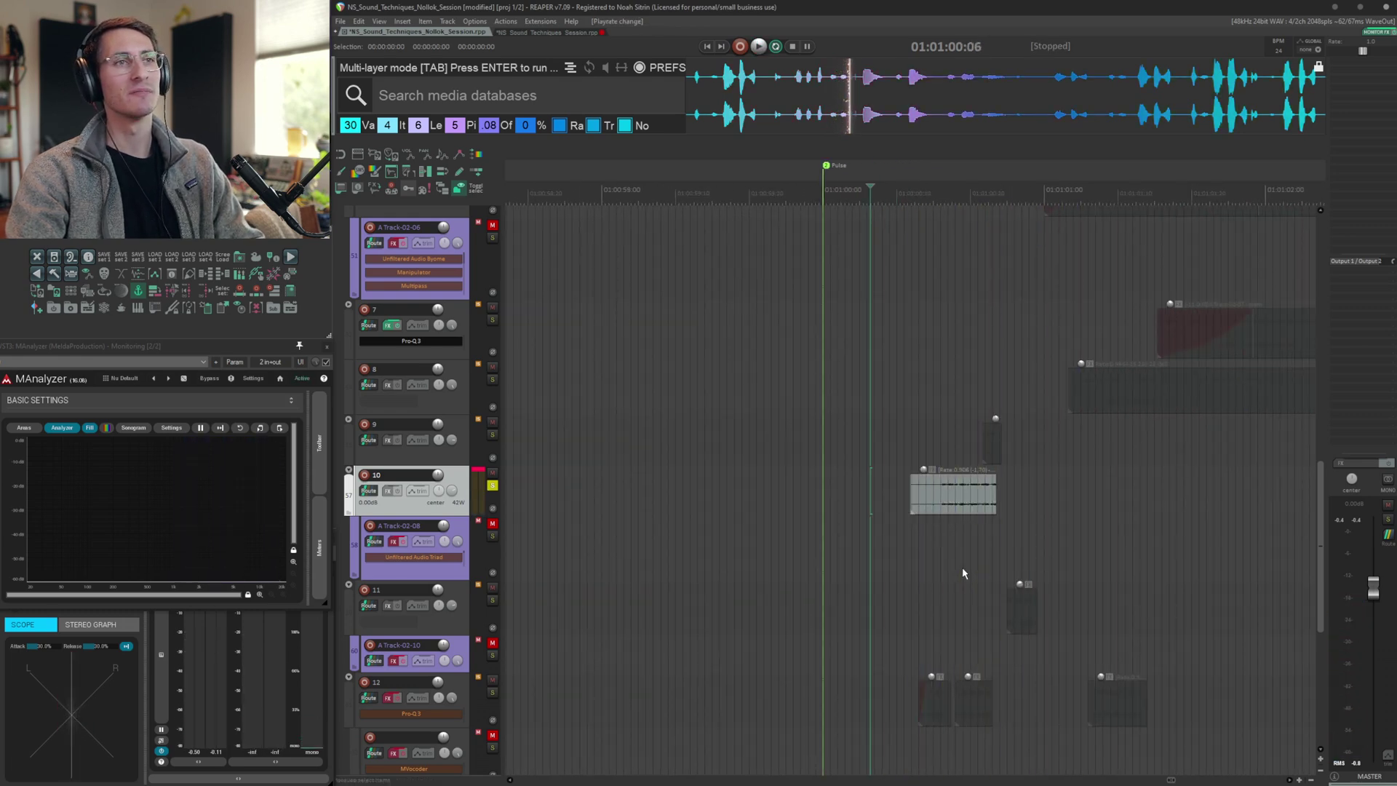
key("Tab")
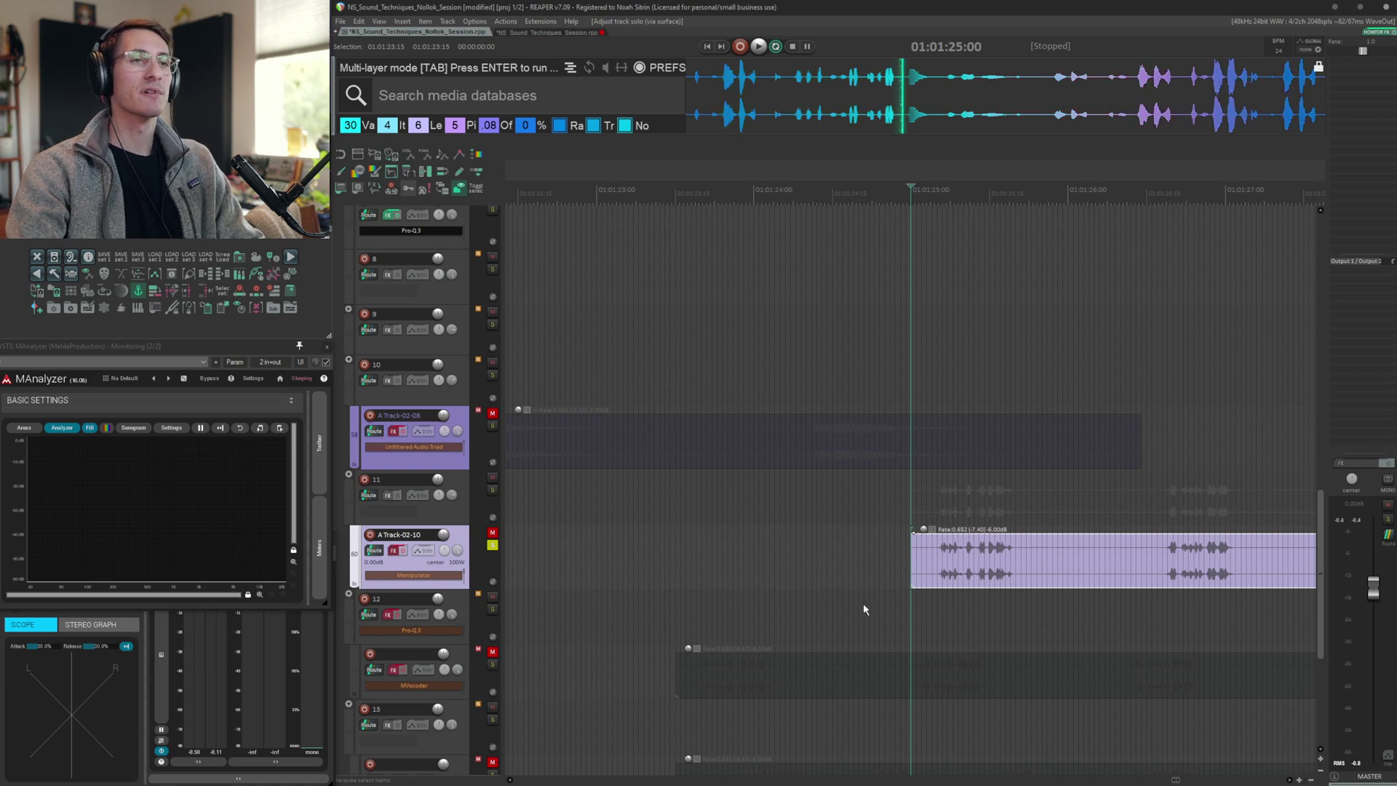
key("space")
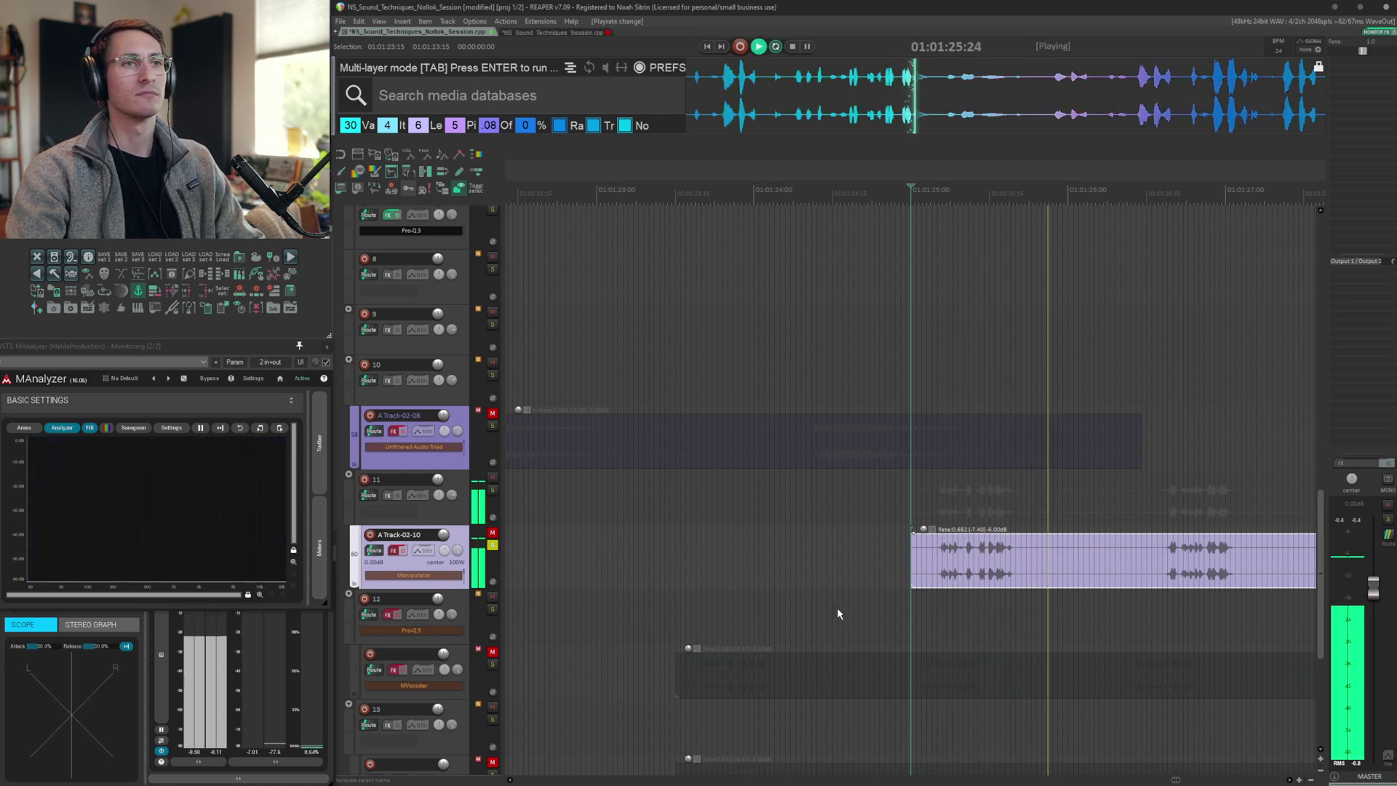
key("space")
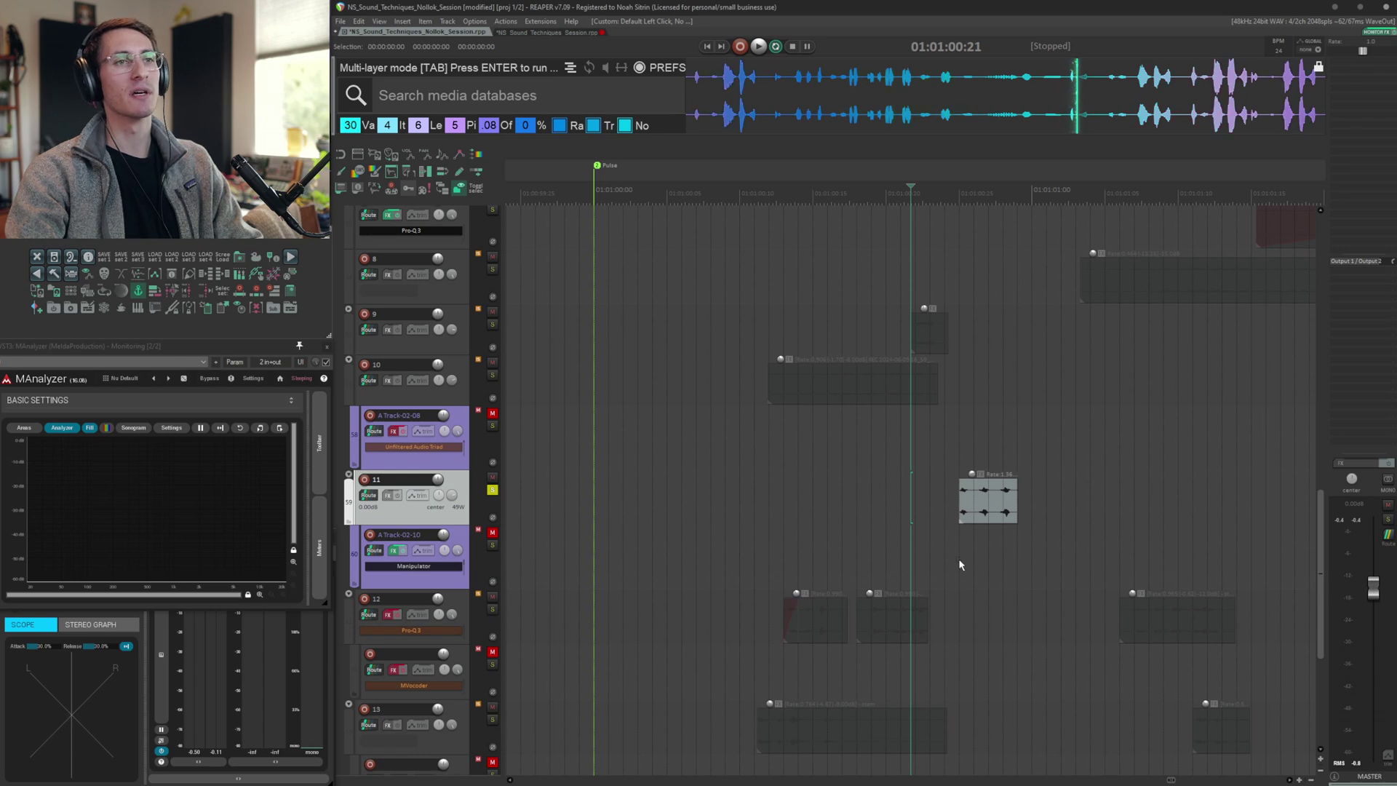
Audition the track 13 layer and open its FX chain, auditioning MVocoder and UNFILTER
key("space")
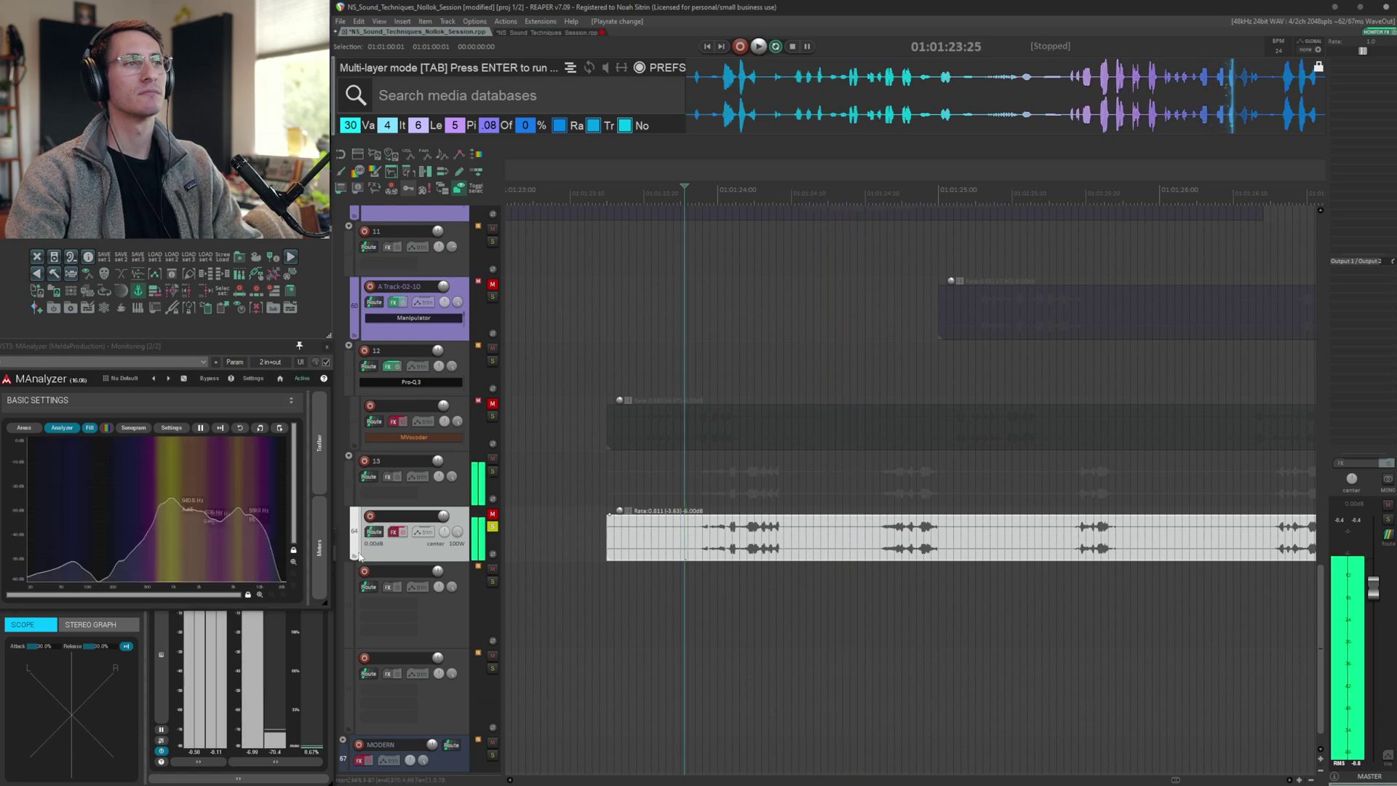
key("shift+f")
left_click(625, 151)
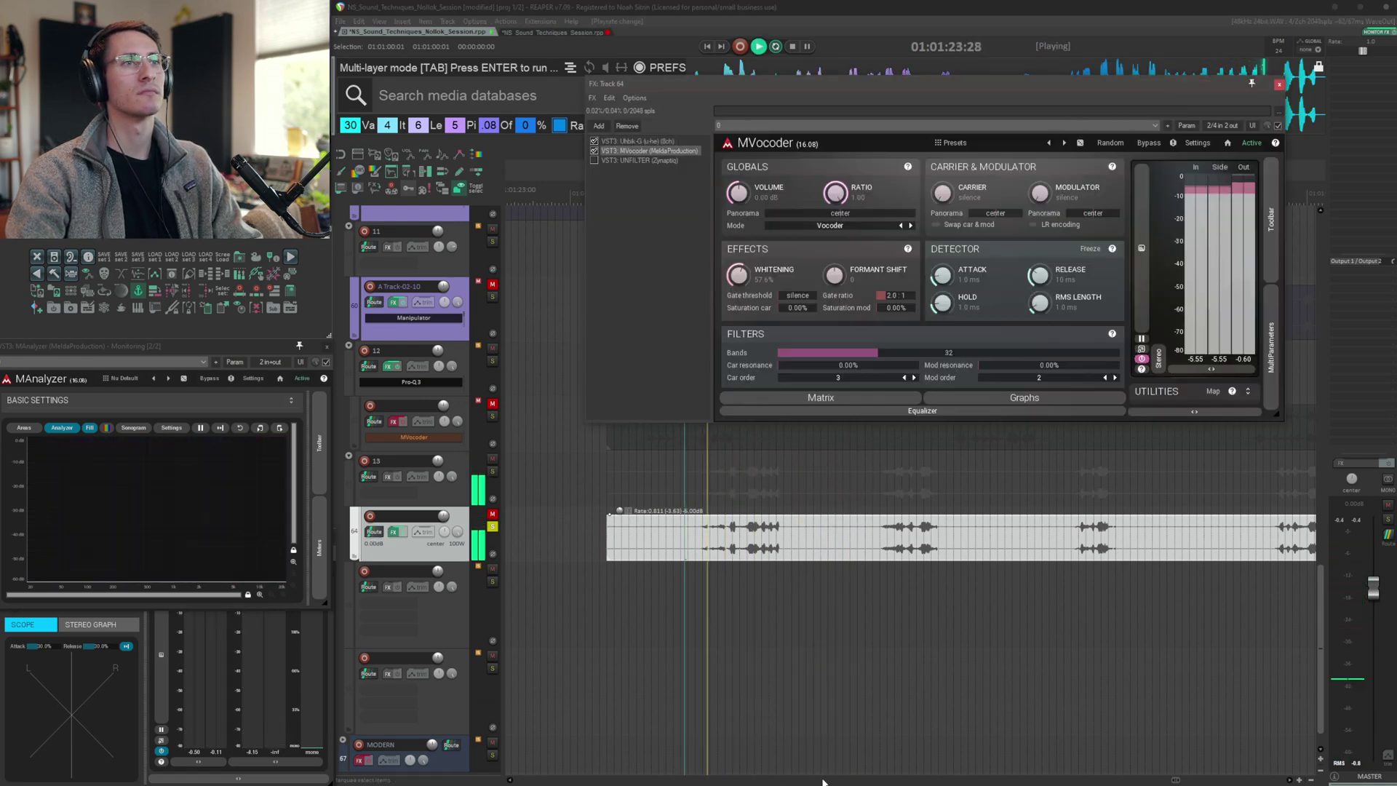
key("space")
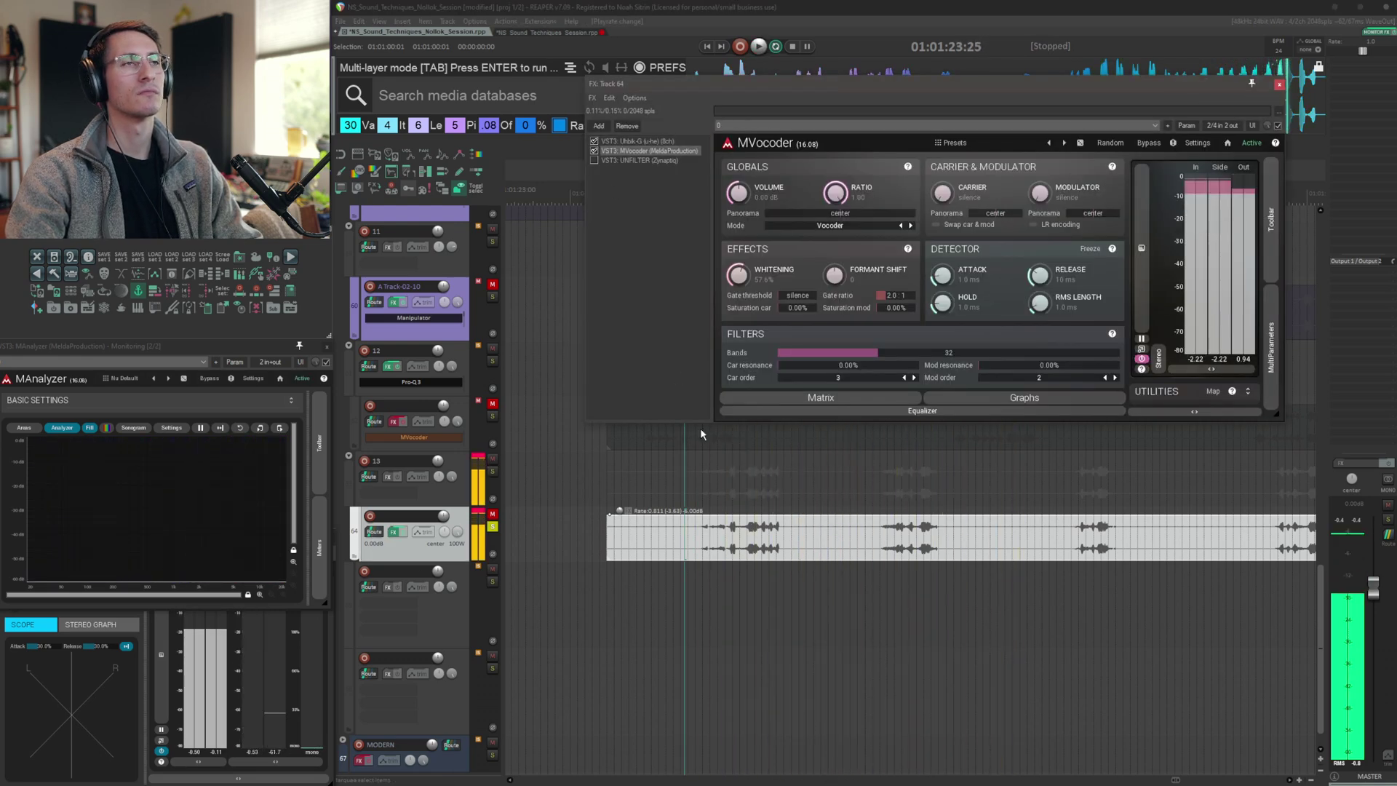
left_click(637, 160)
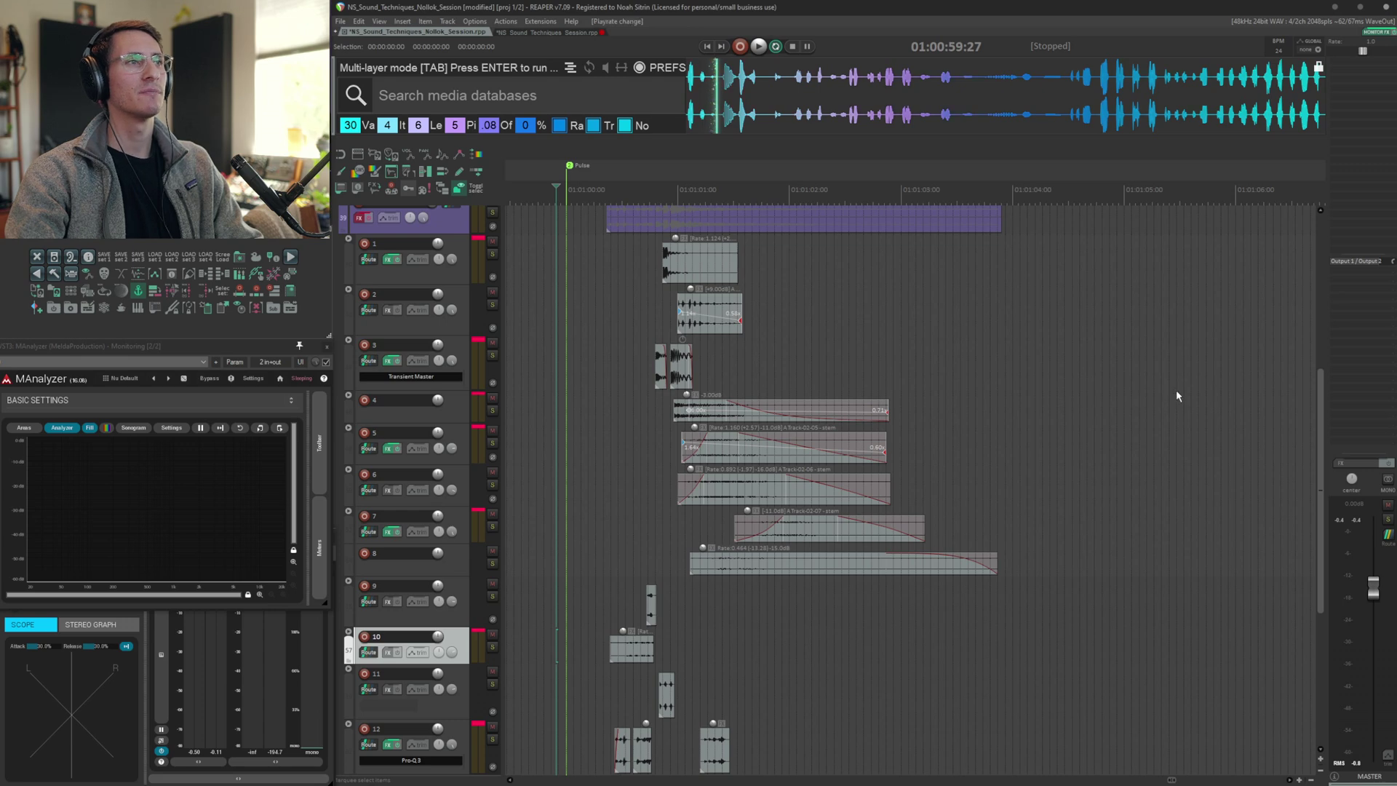
key("space")
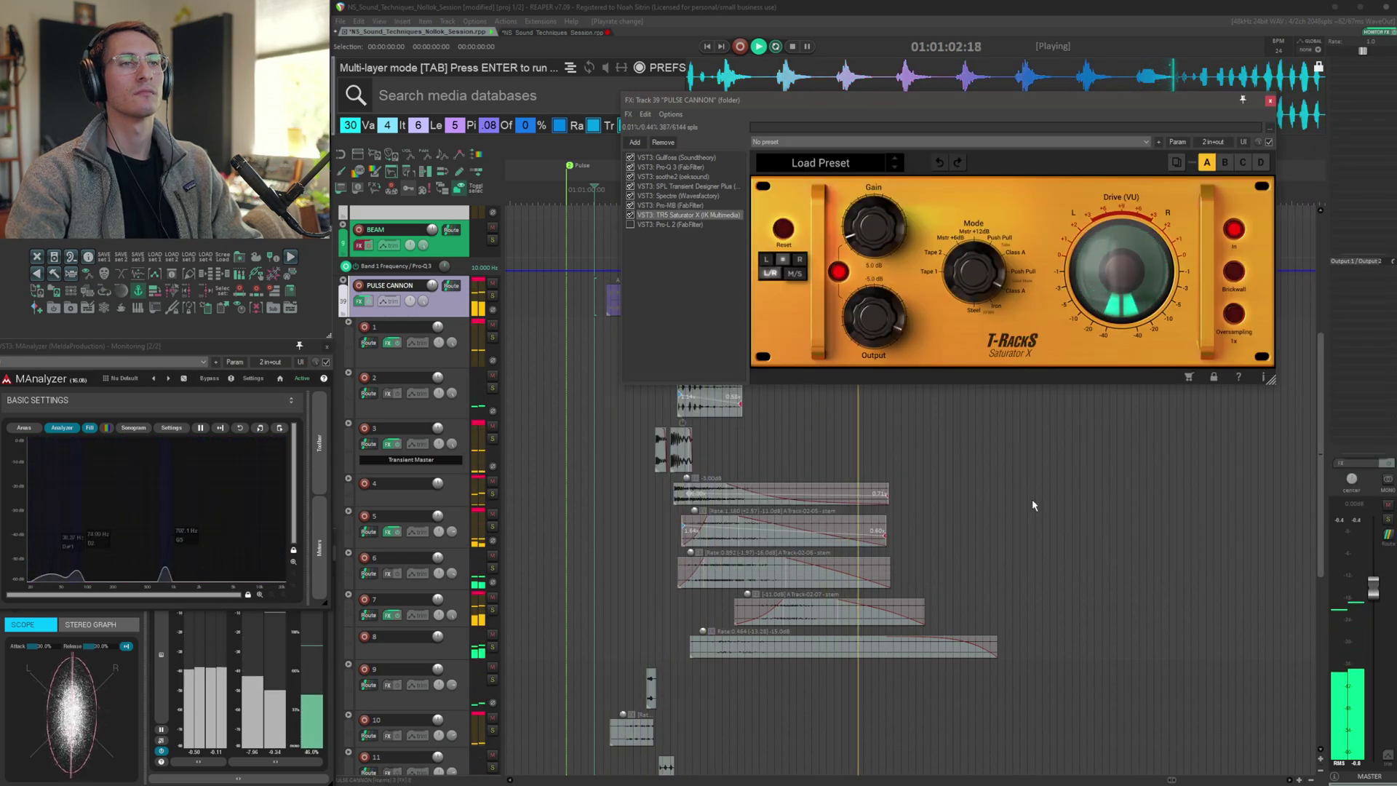
Step to Pro-L 2 in the PULSE CANNON folder's FX chain and audition the combined sound
key("Down")
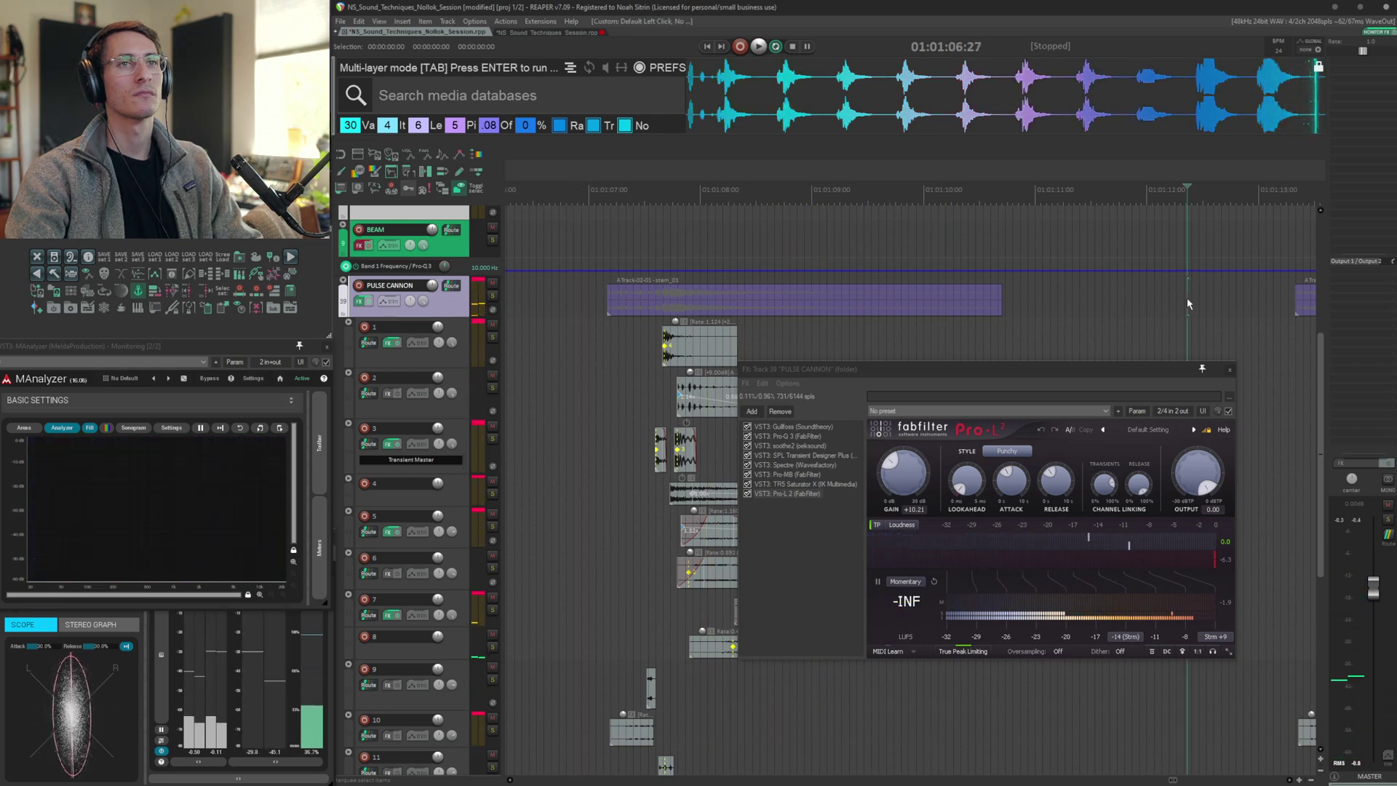
left_click(1273, 302)
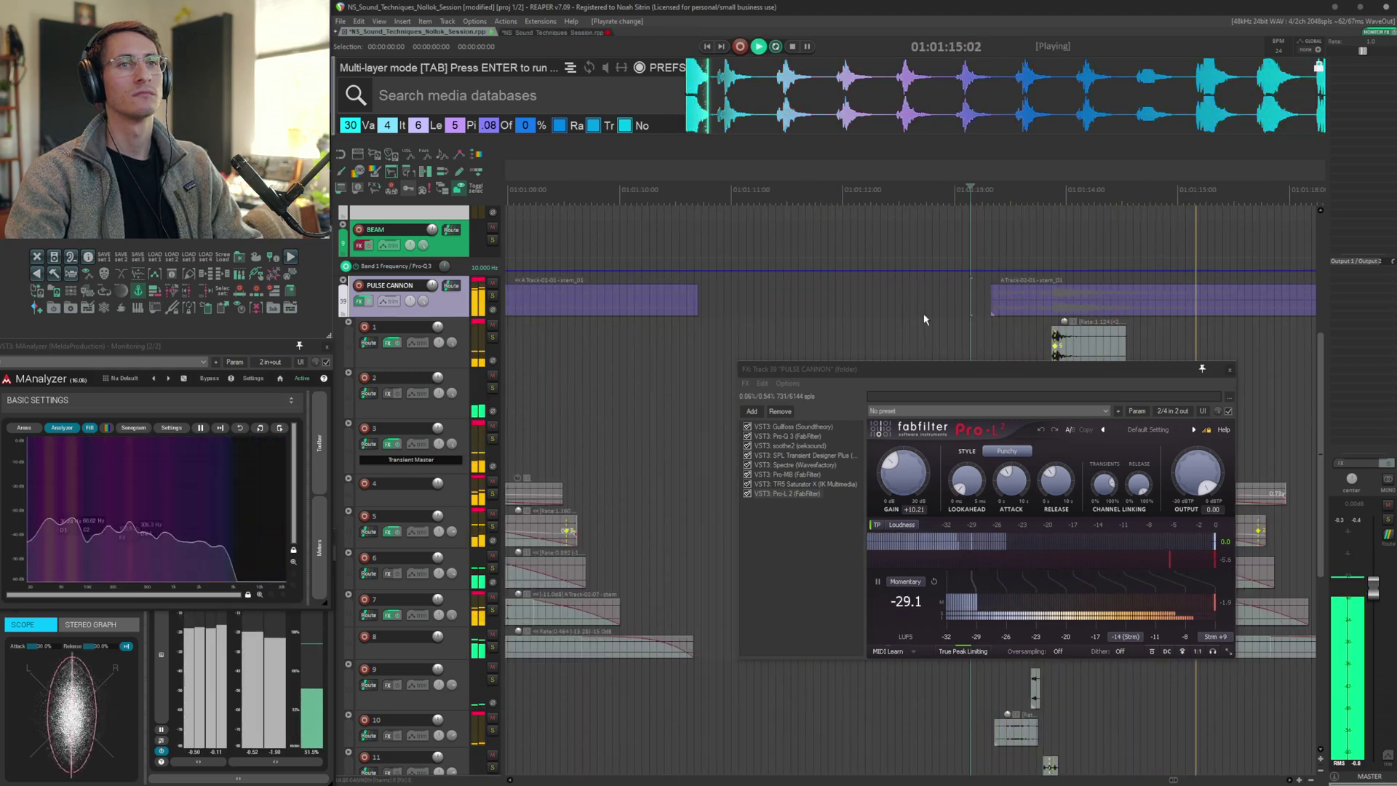
key("space")
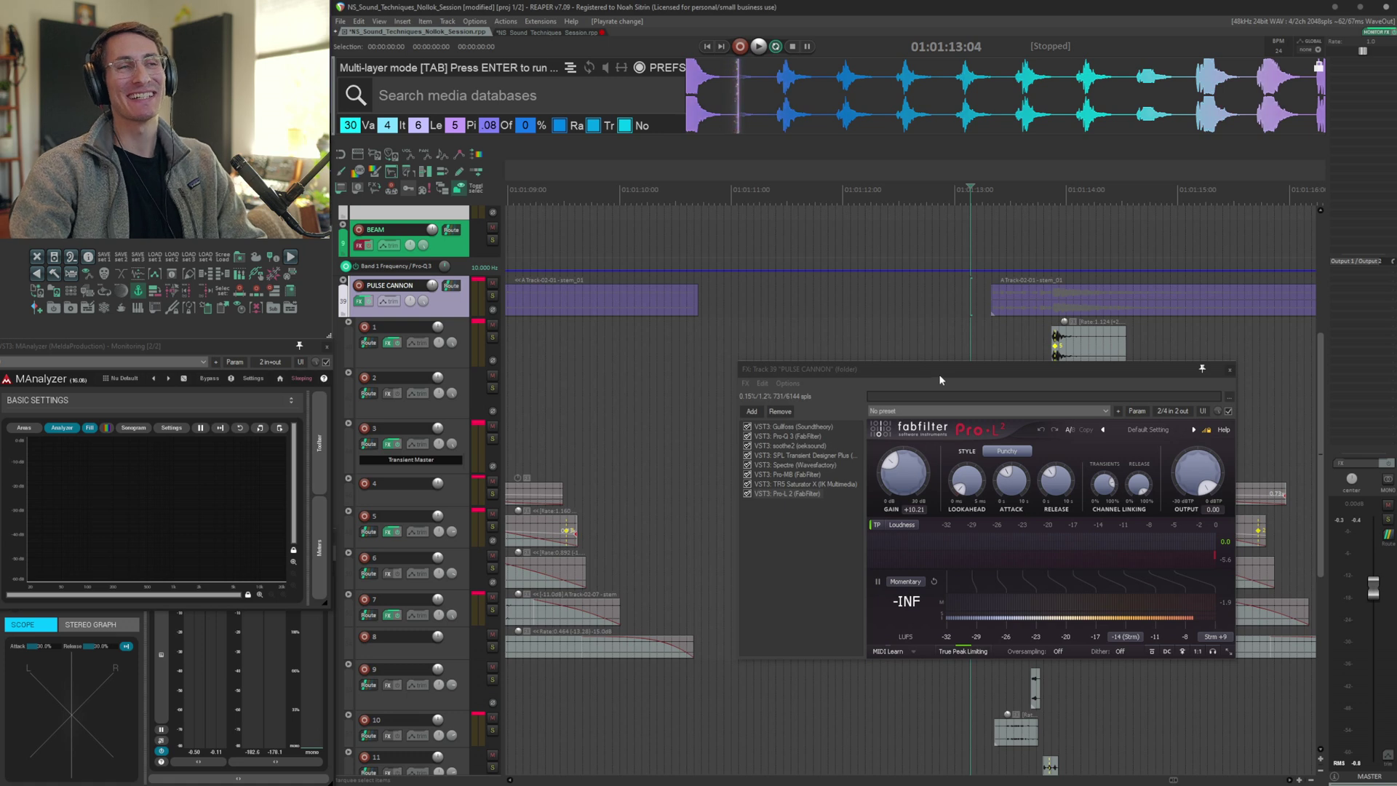
Reposition the PULSE CANNON FX window and switch back to TRS Saturator X, then close it
left_click_drag(939, 376, 788, 385)
left_click(757, 335)
scroll(876, 342, "left", 3)
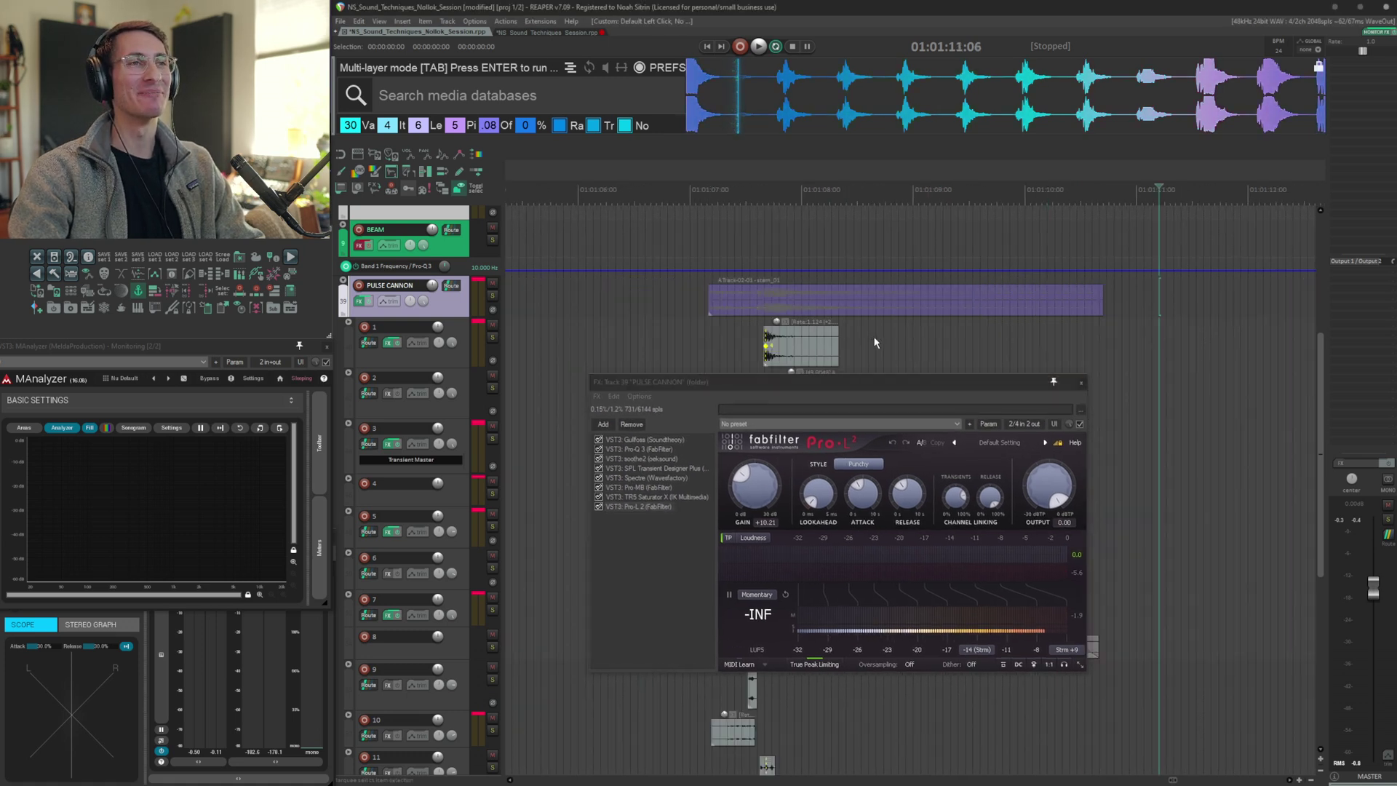
left_click_drag(750, 379, 920, 352)
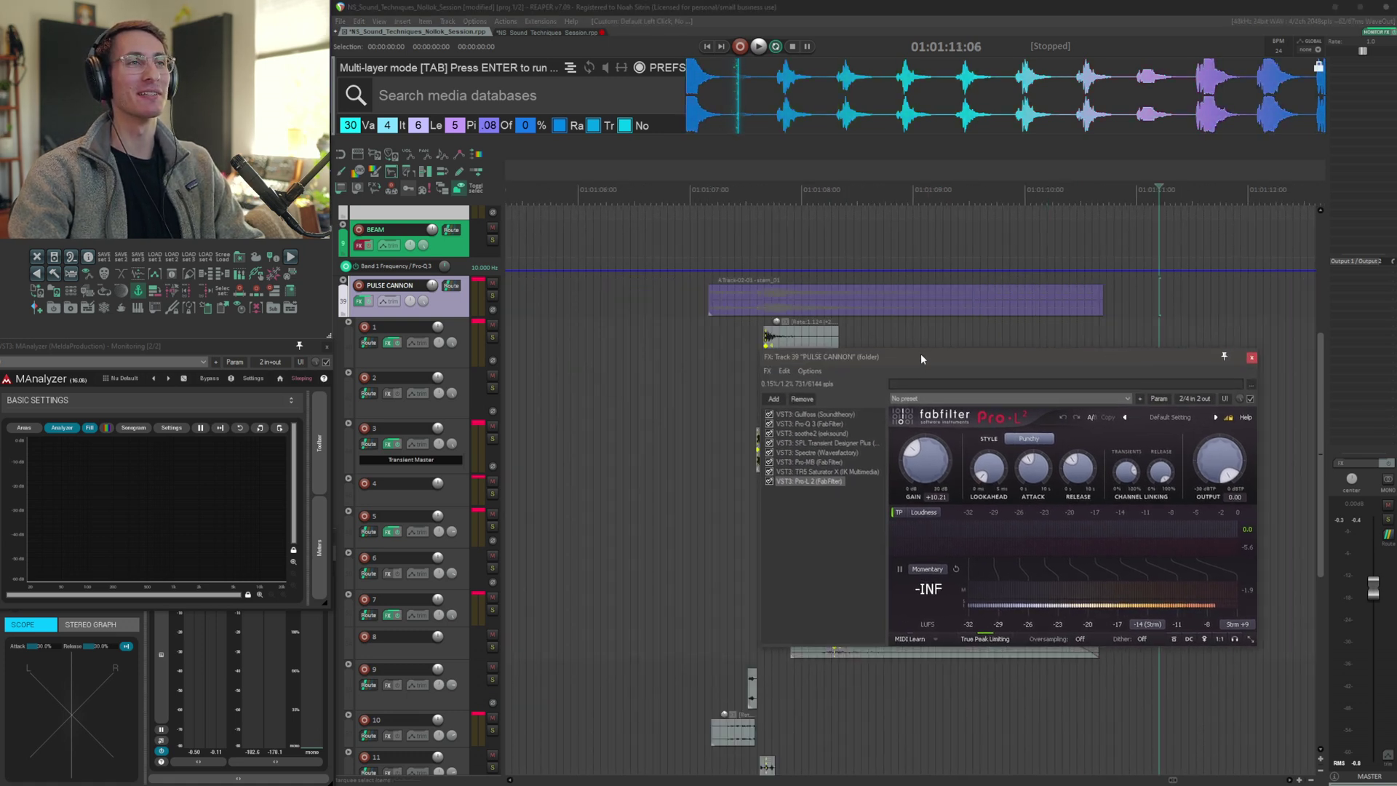
left_click(811, 472)
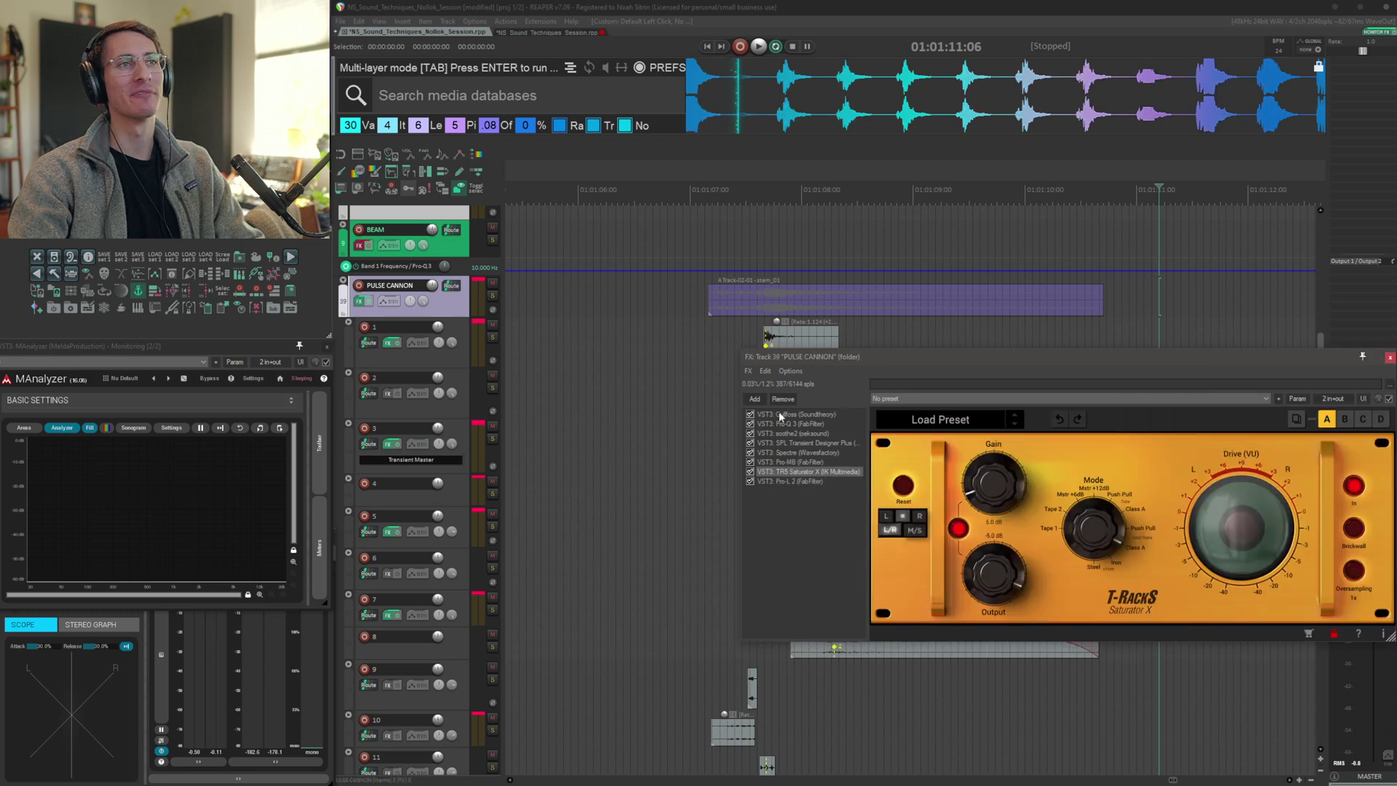
left_click(689, 309)
left_click_drag(879, 361, 683, 396)
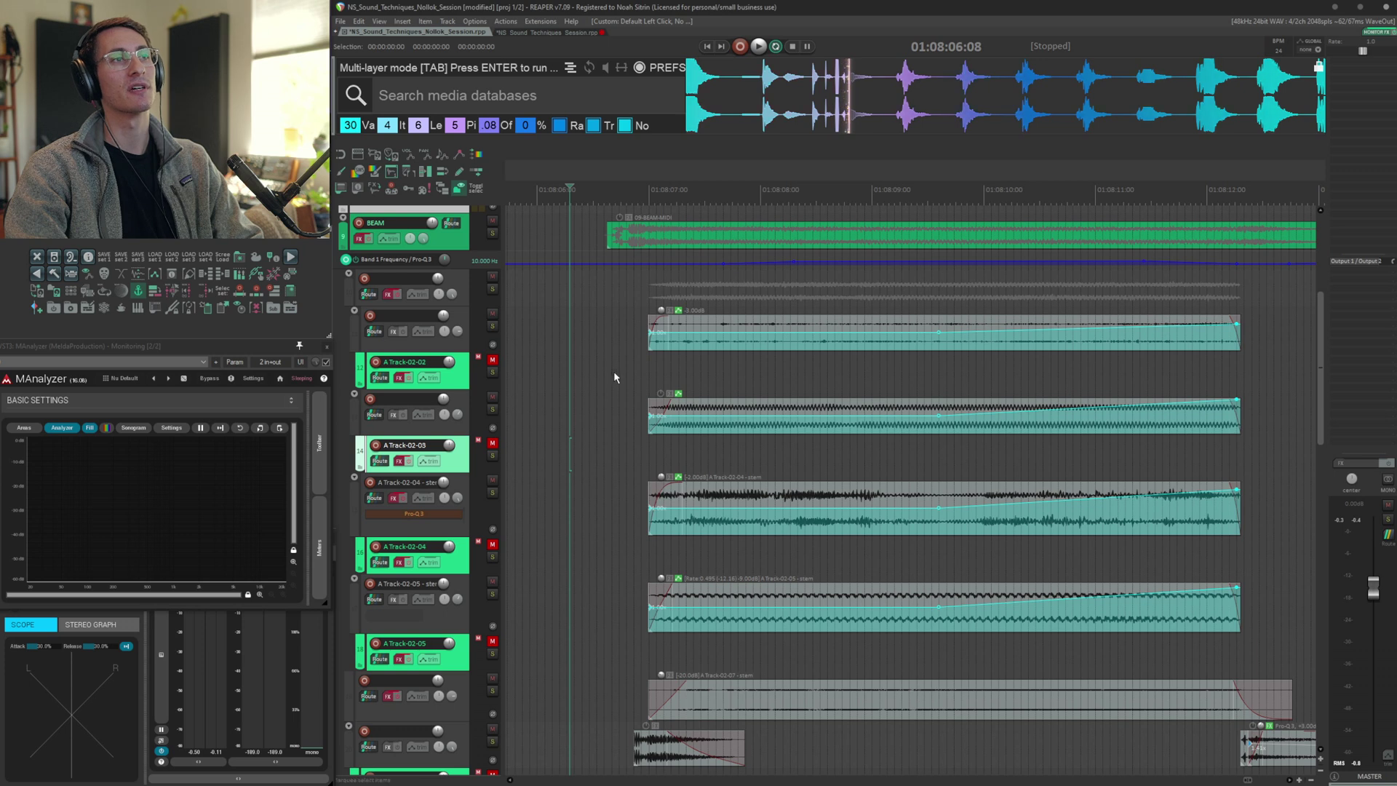
Jump to the transient on A Track-02-02 and audition that layer
left_click(592, 335)
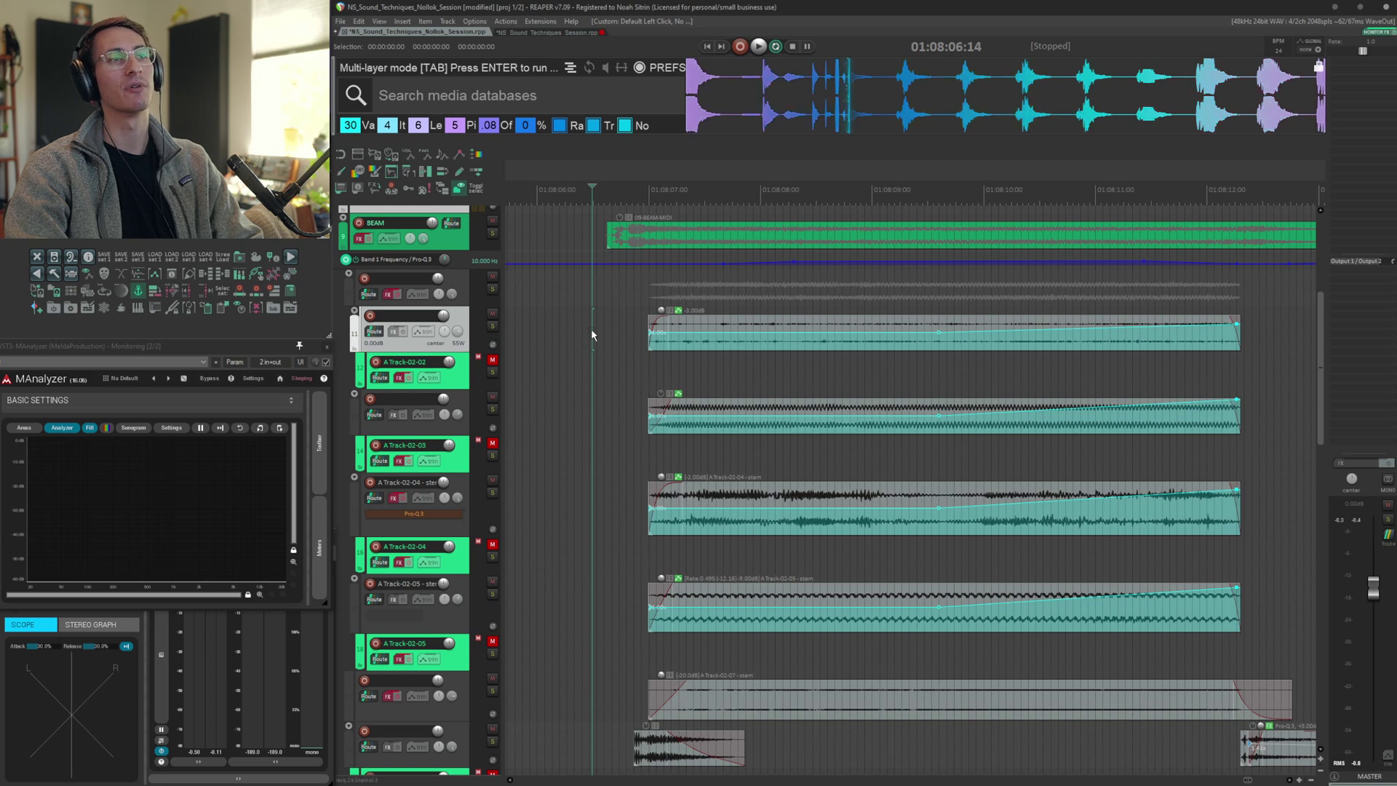
key("Tab")
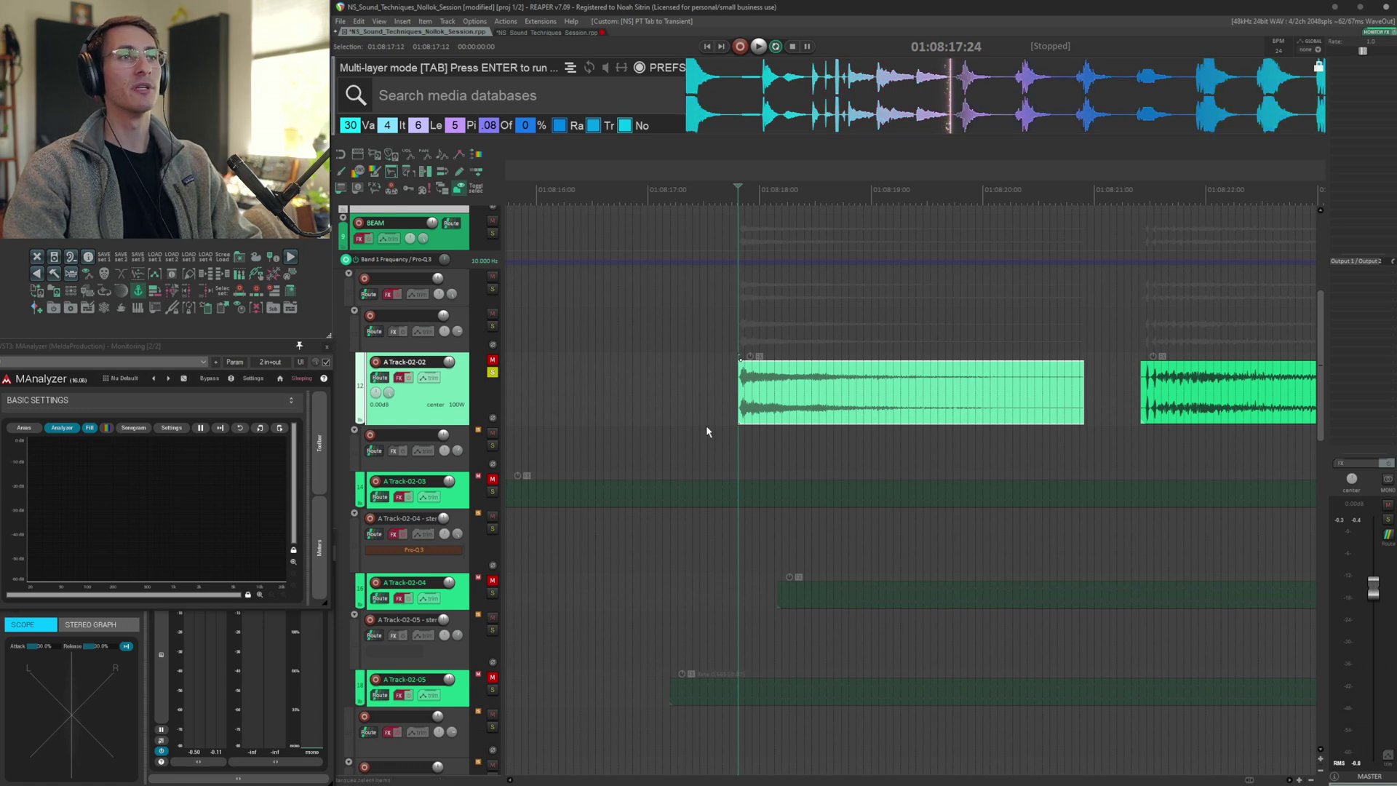
left_click(722, 378)
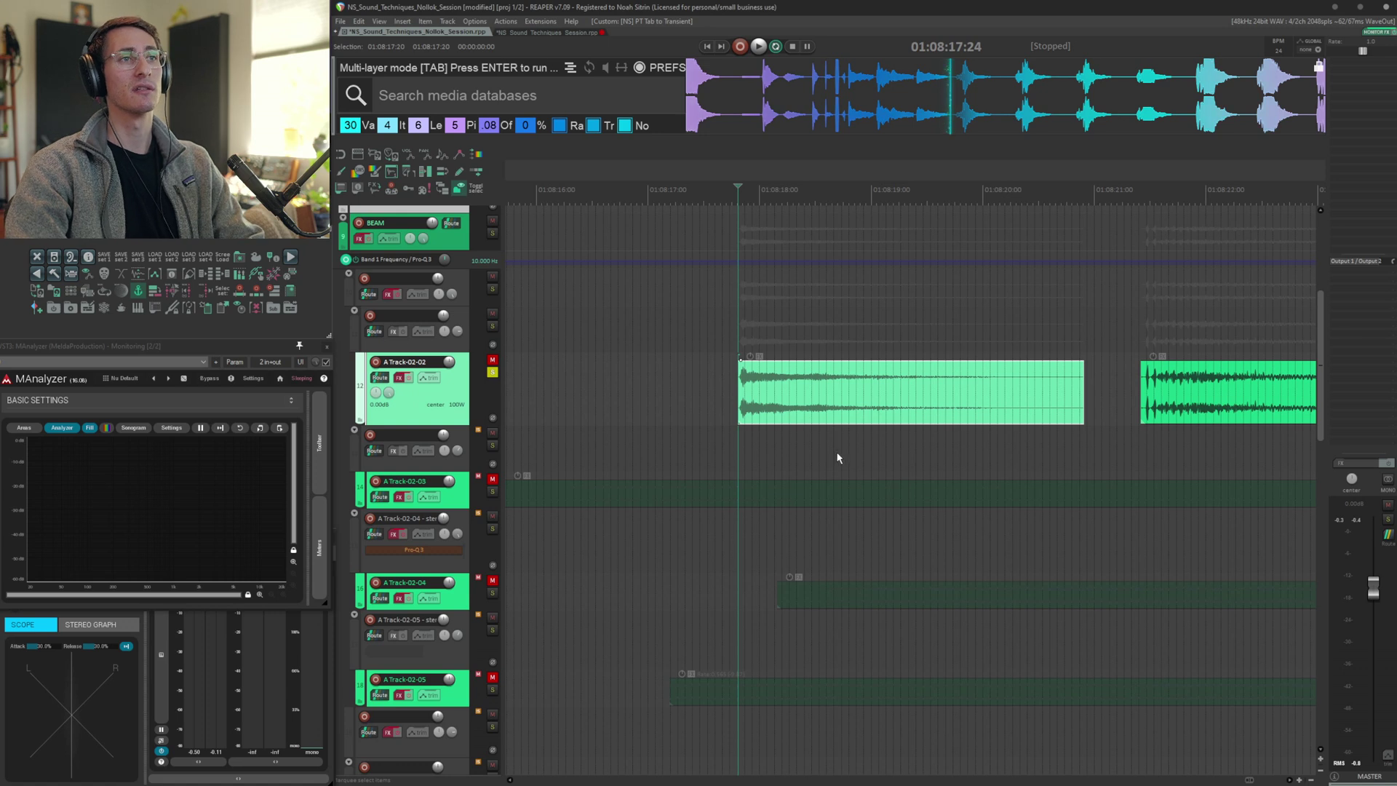
key("space")
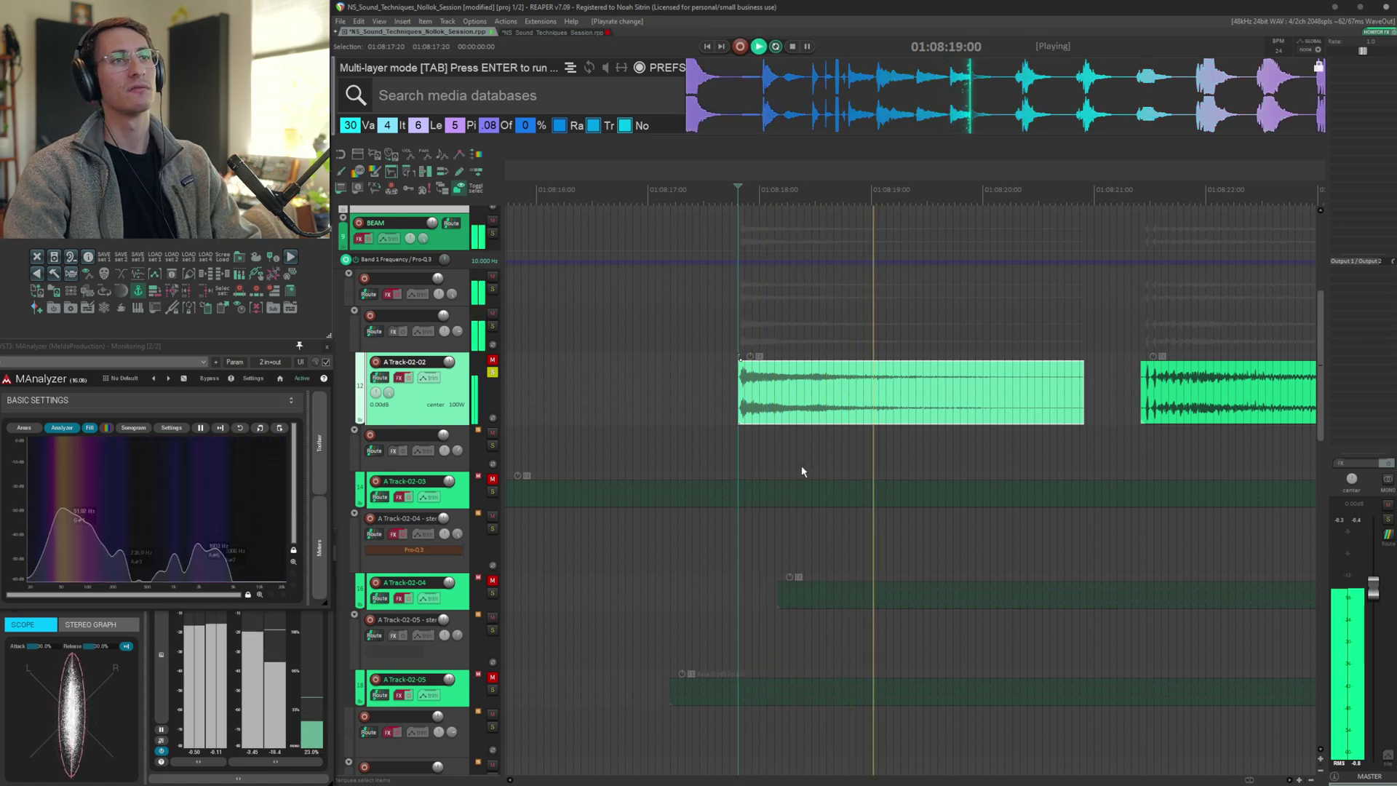
key("space")
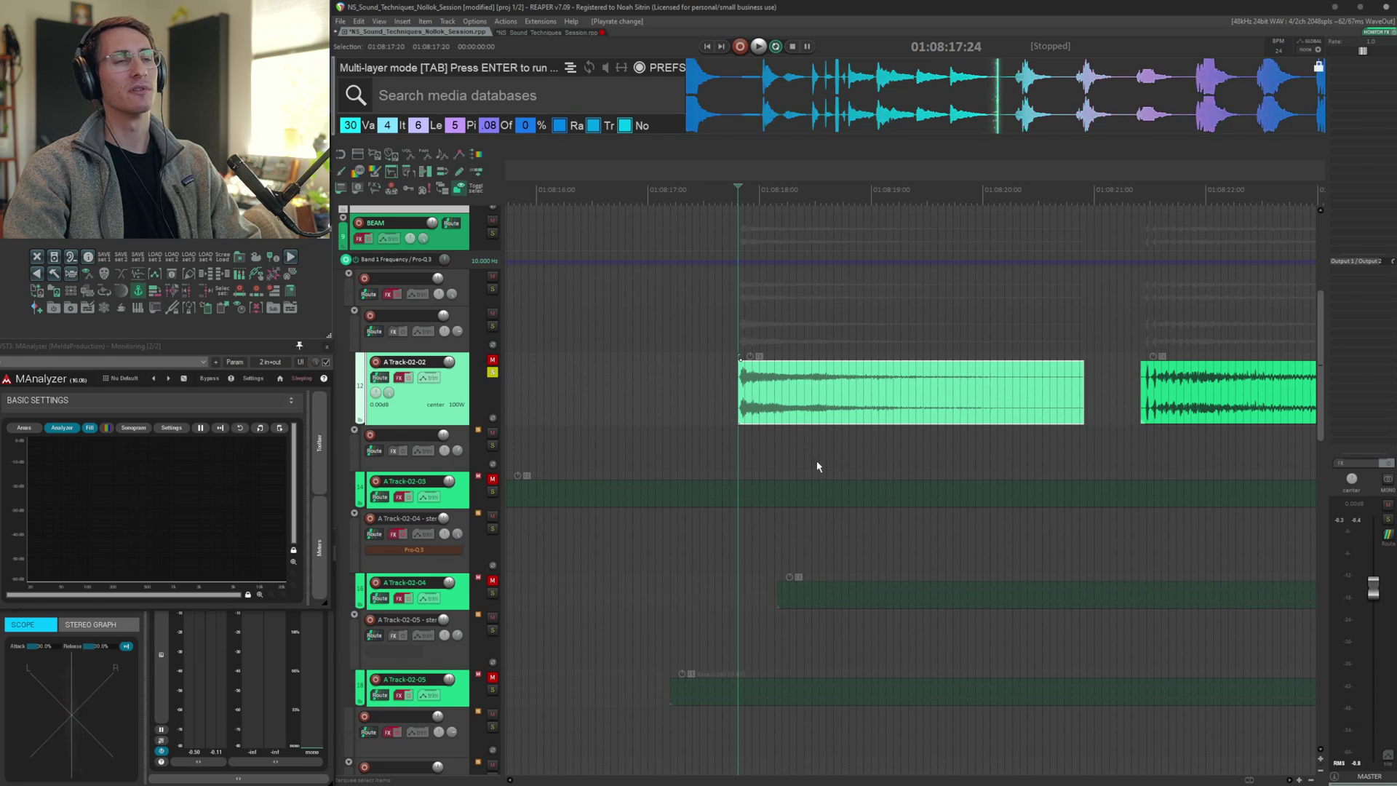
Audition A Track-02-02's FX chain, stepping from RX De-crackle to the Phaser and onward
key("space")
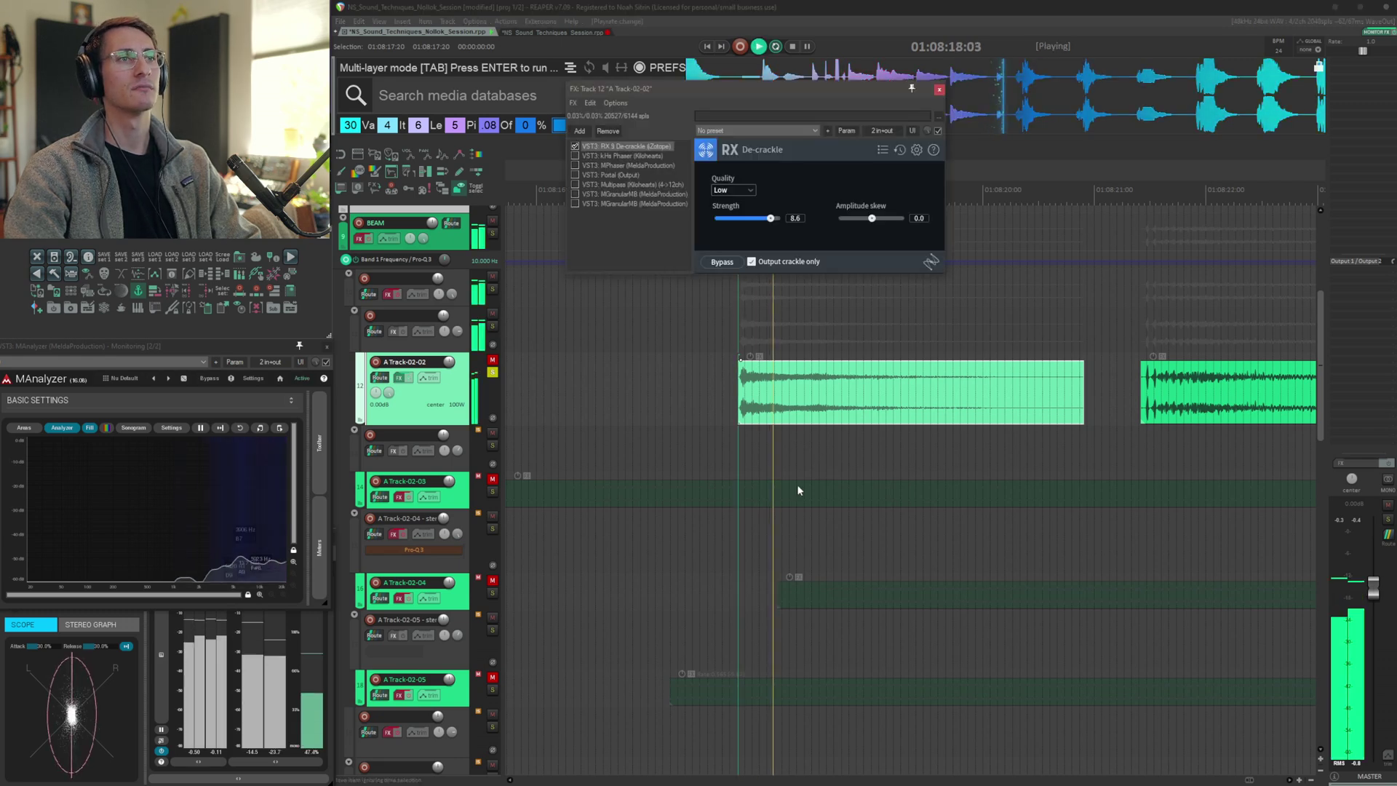
left_click(622, 155)
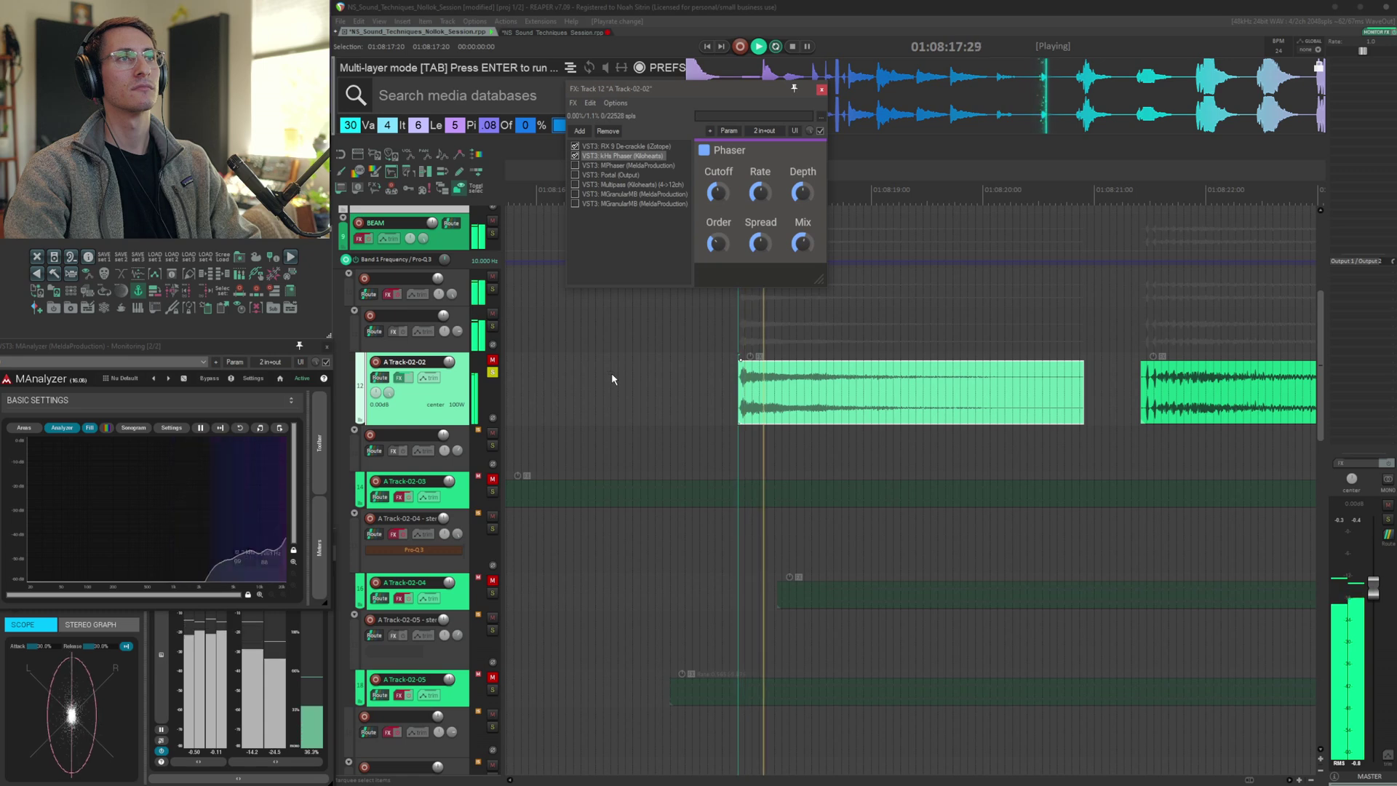
key("space")
left_click(629, 166)
key("space")
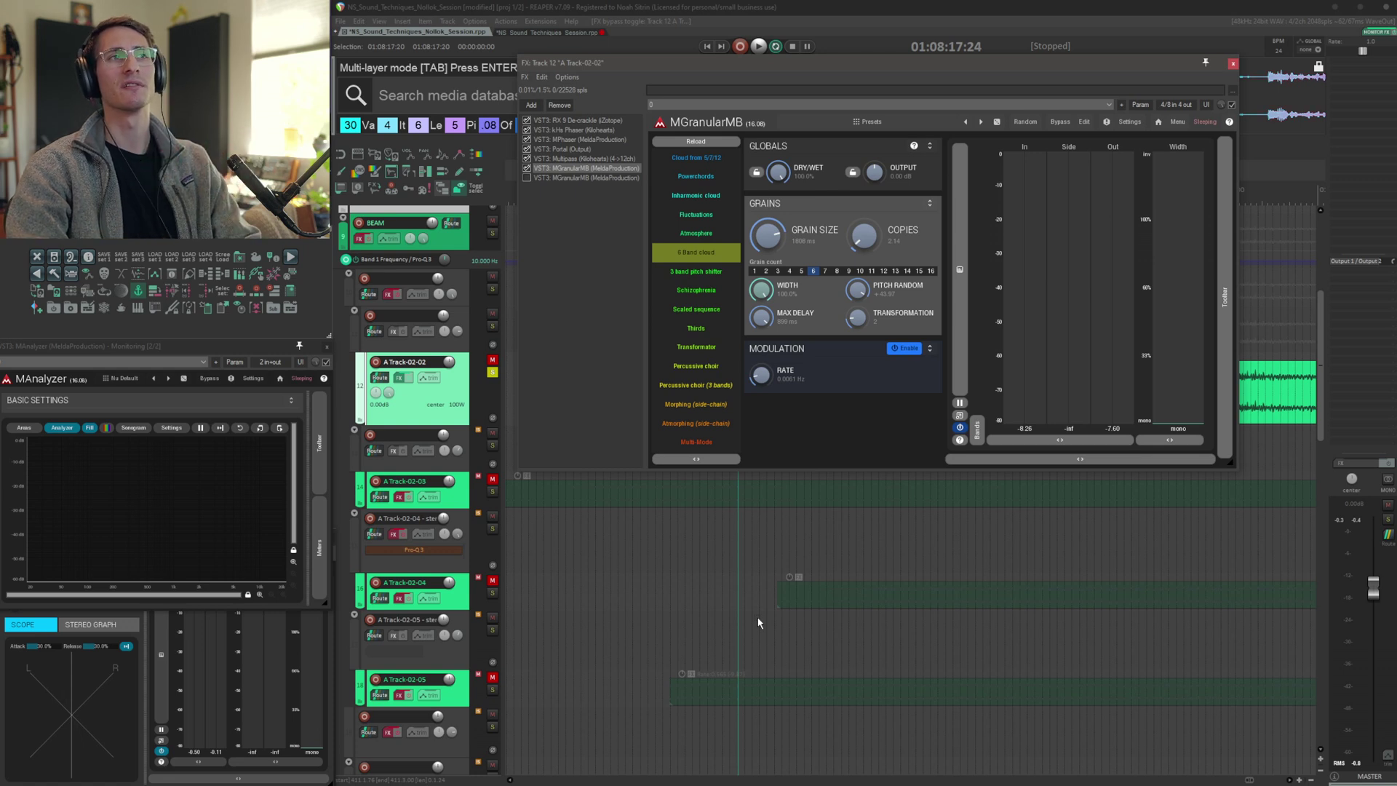
Audition both MGranularMB instances in A Track-02-02's chain, then close the FX window
key("space")
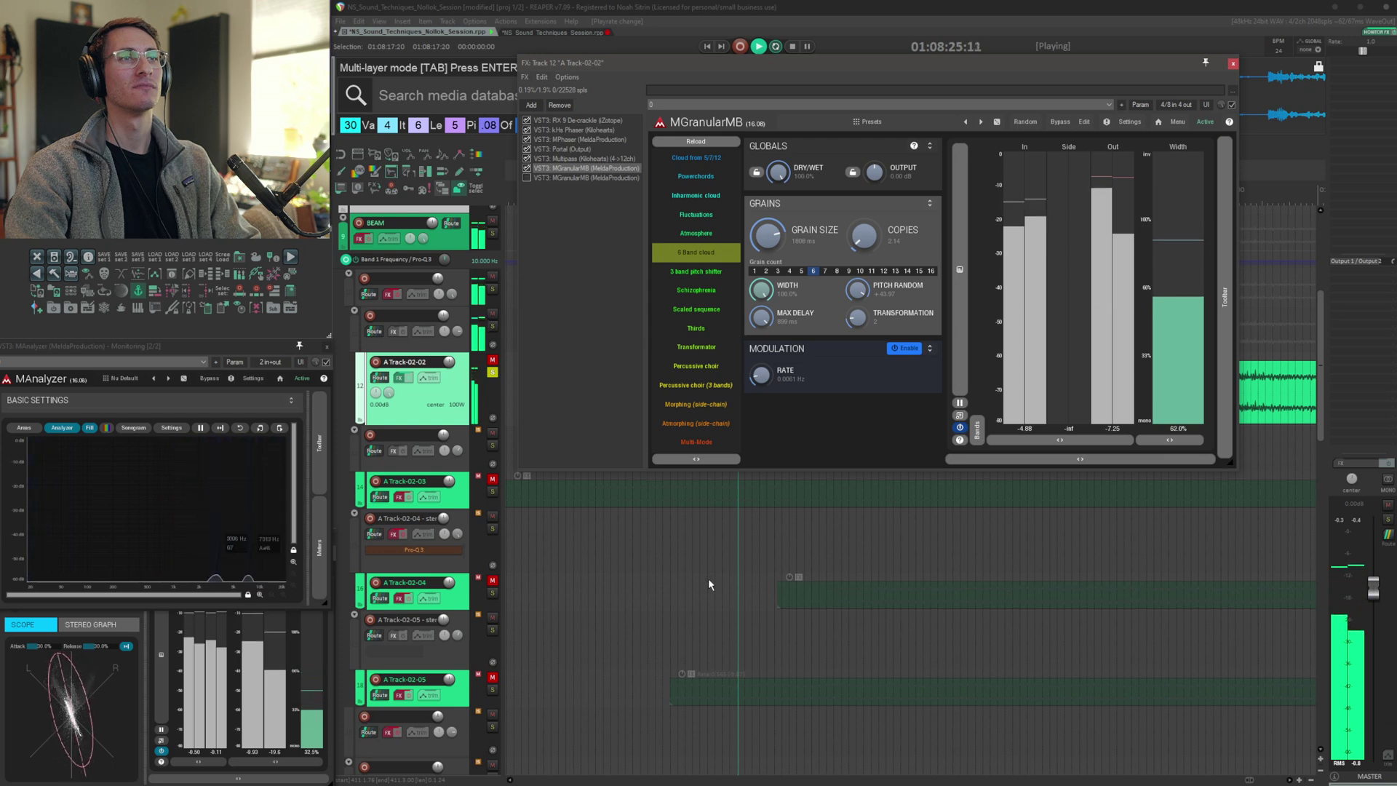
key("space")
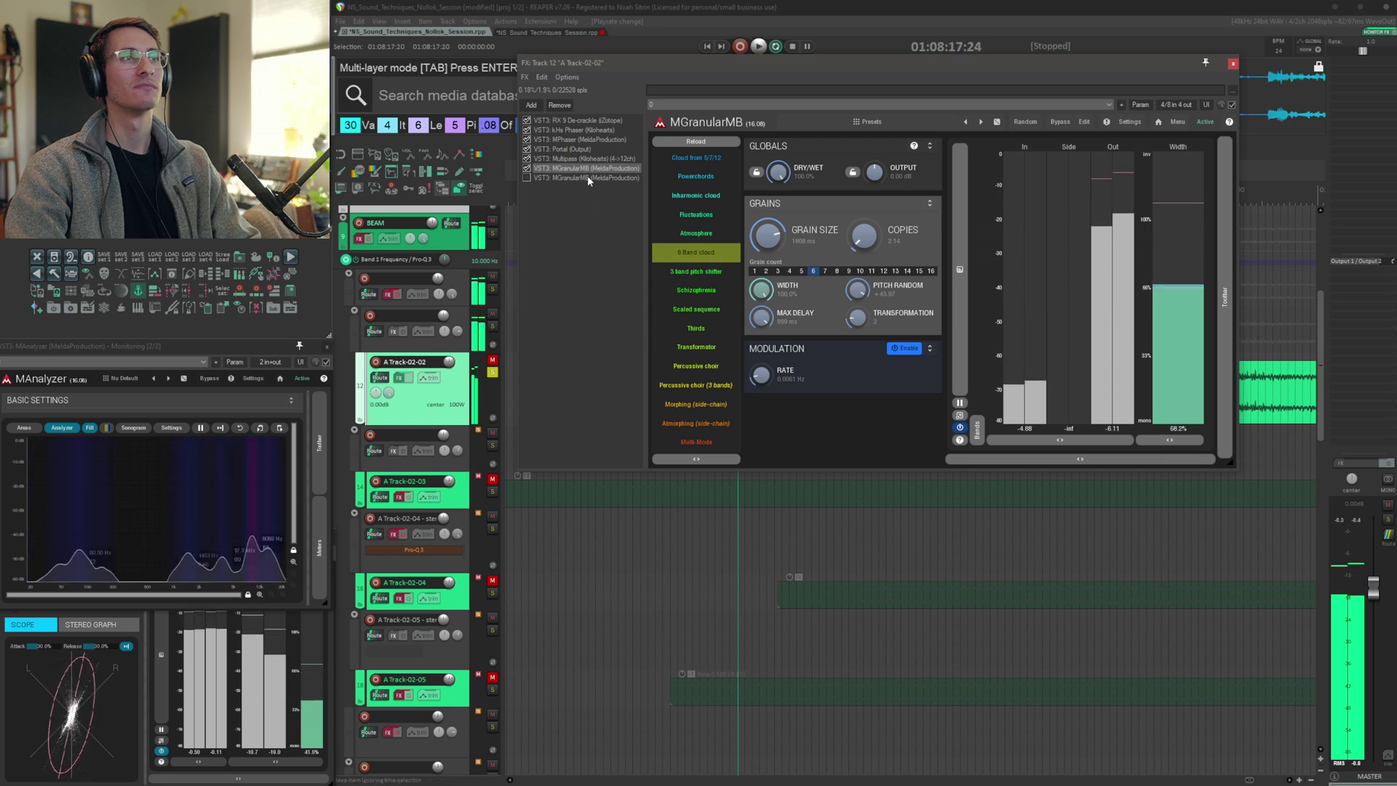
left_click(531, 178)
key("space")
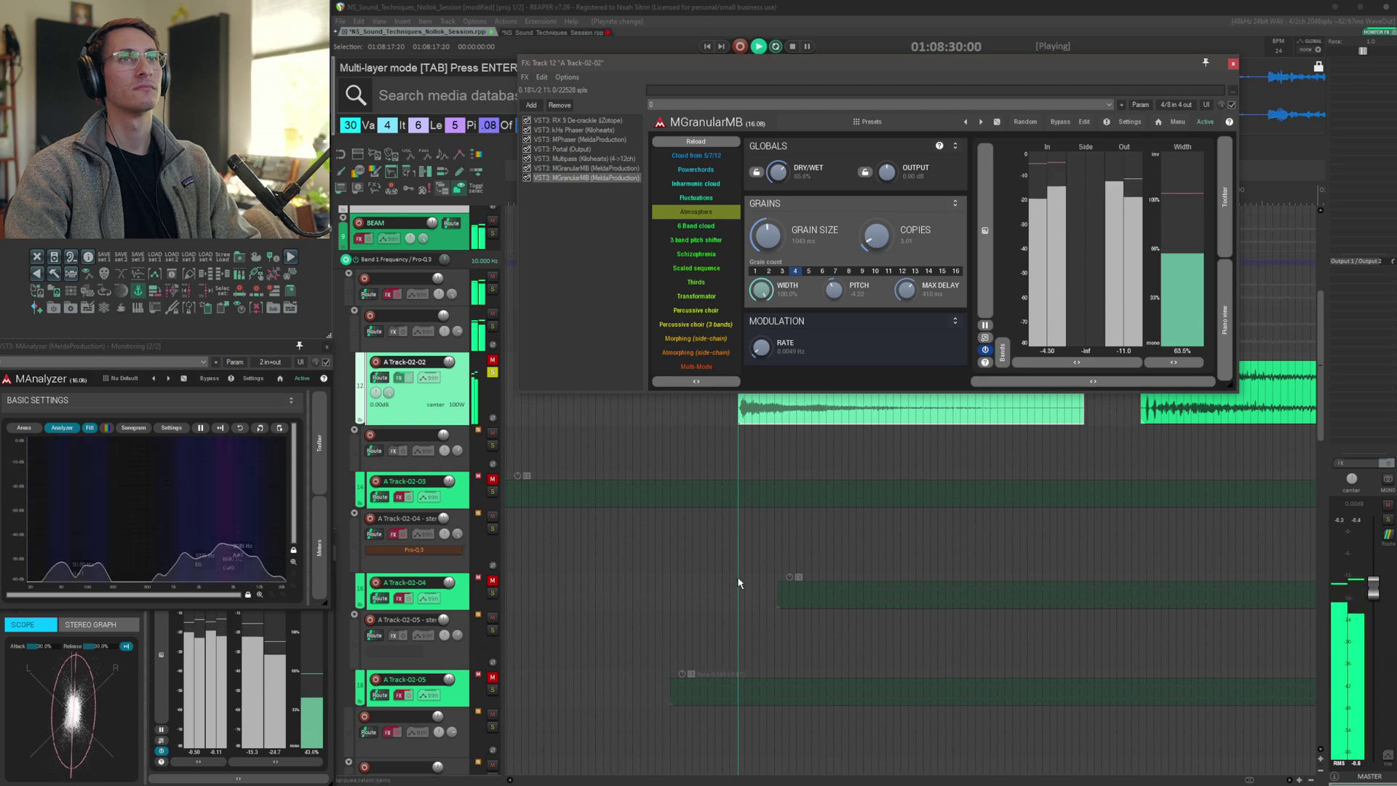
key("space")
left_click(1233, 64)
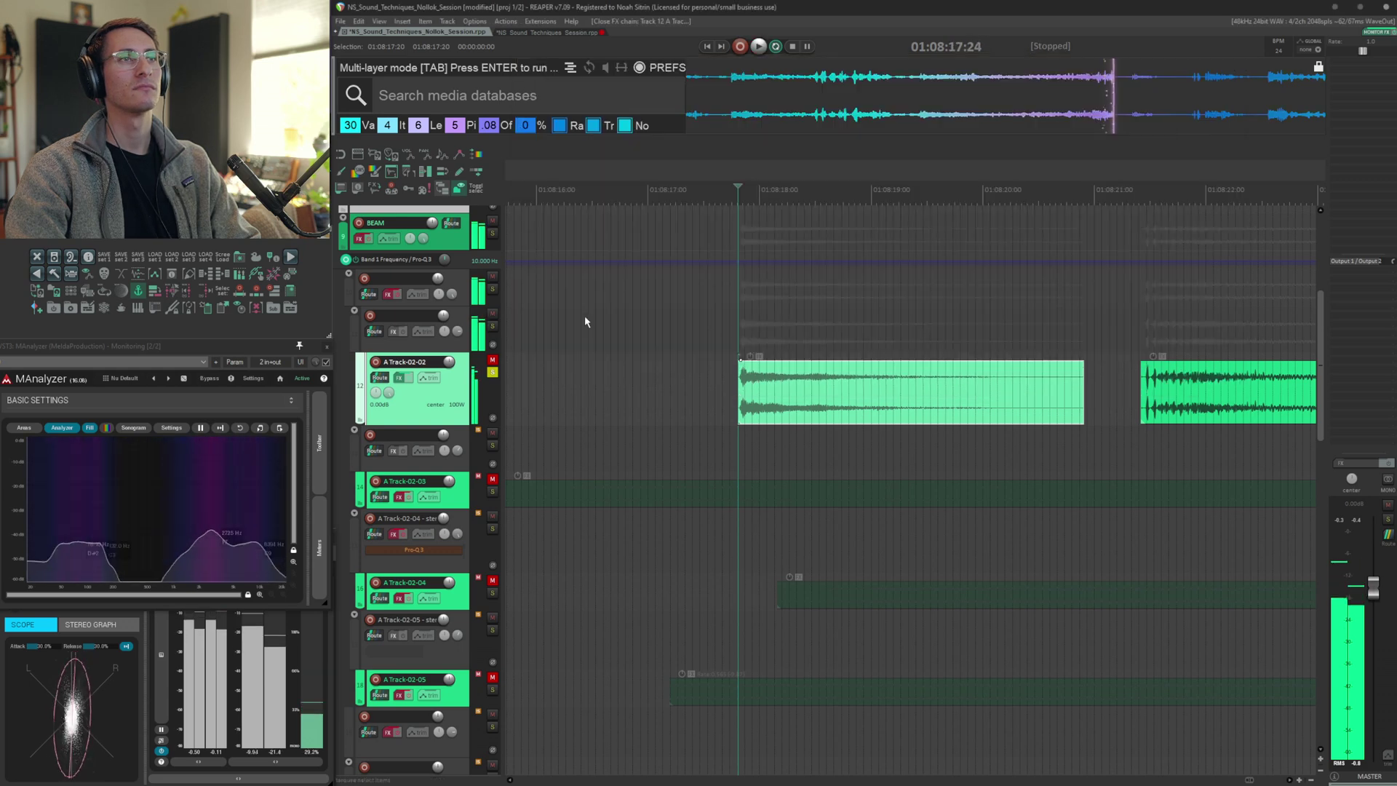
Toggle solo on A Track-02-02 and audition the neighbouring A Track-02-03 layer
left_click(405, 380)
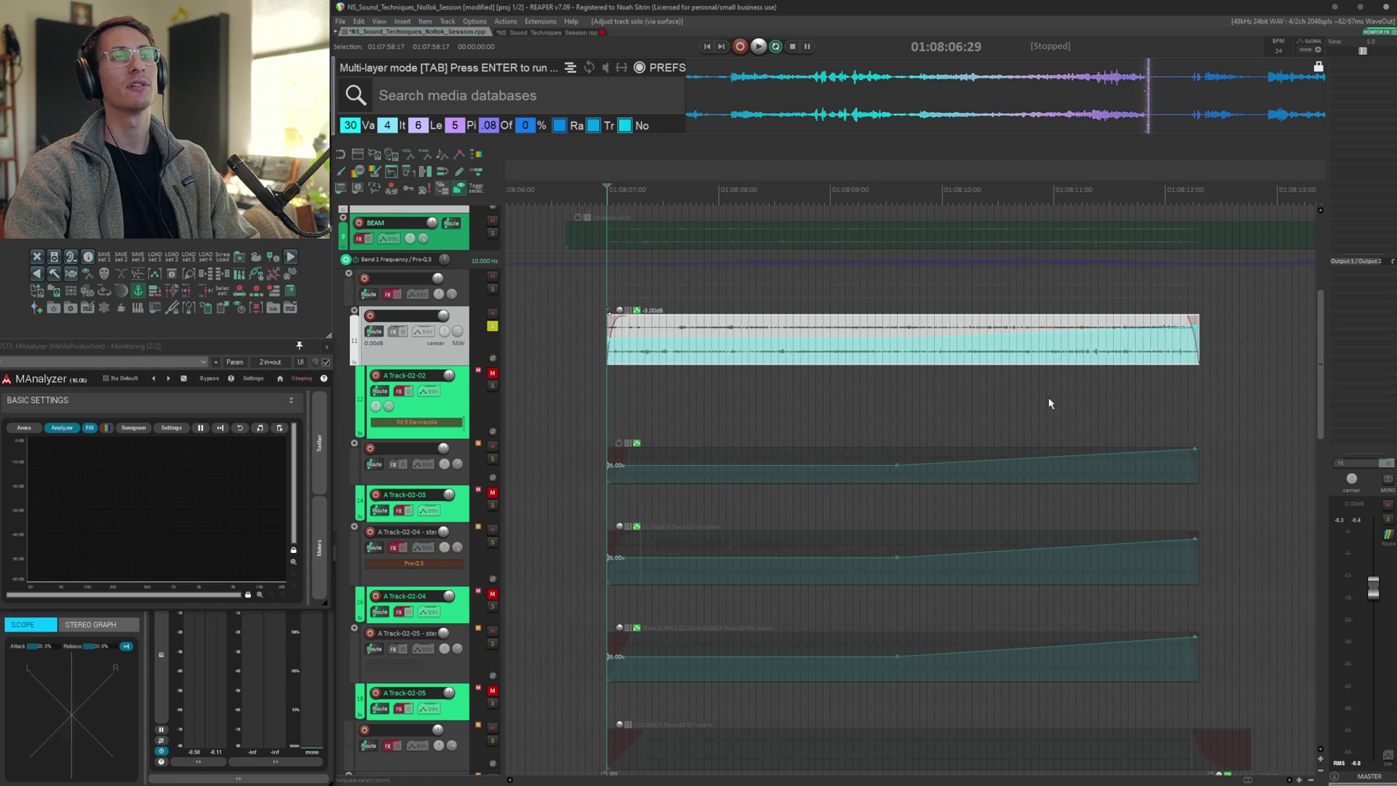
key("space")
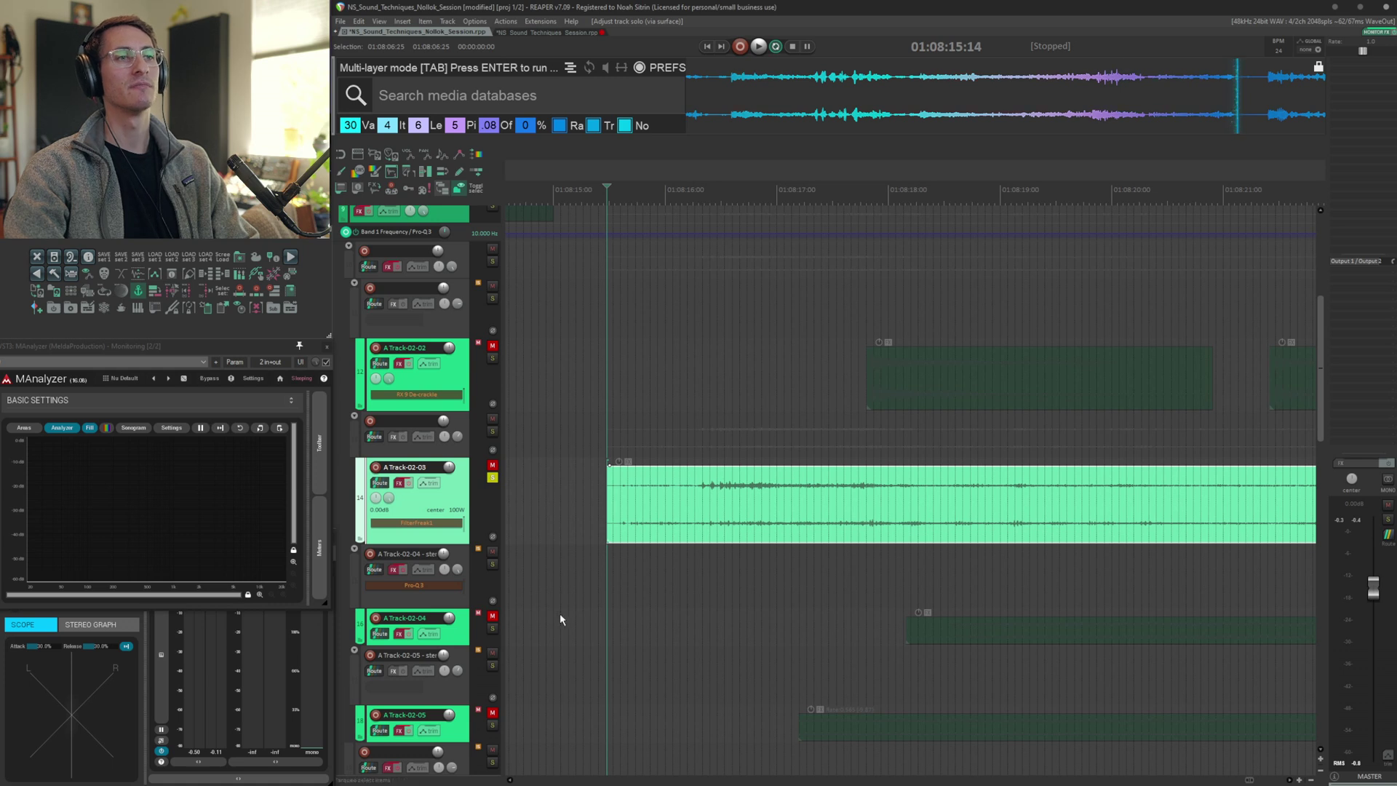
key("space")
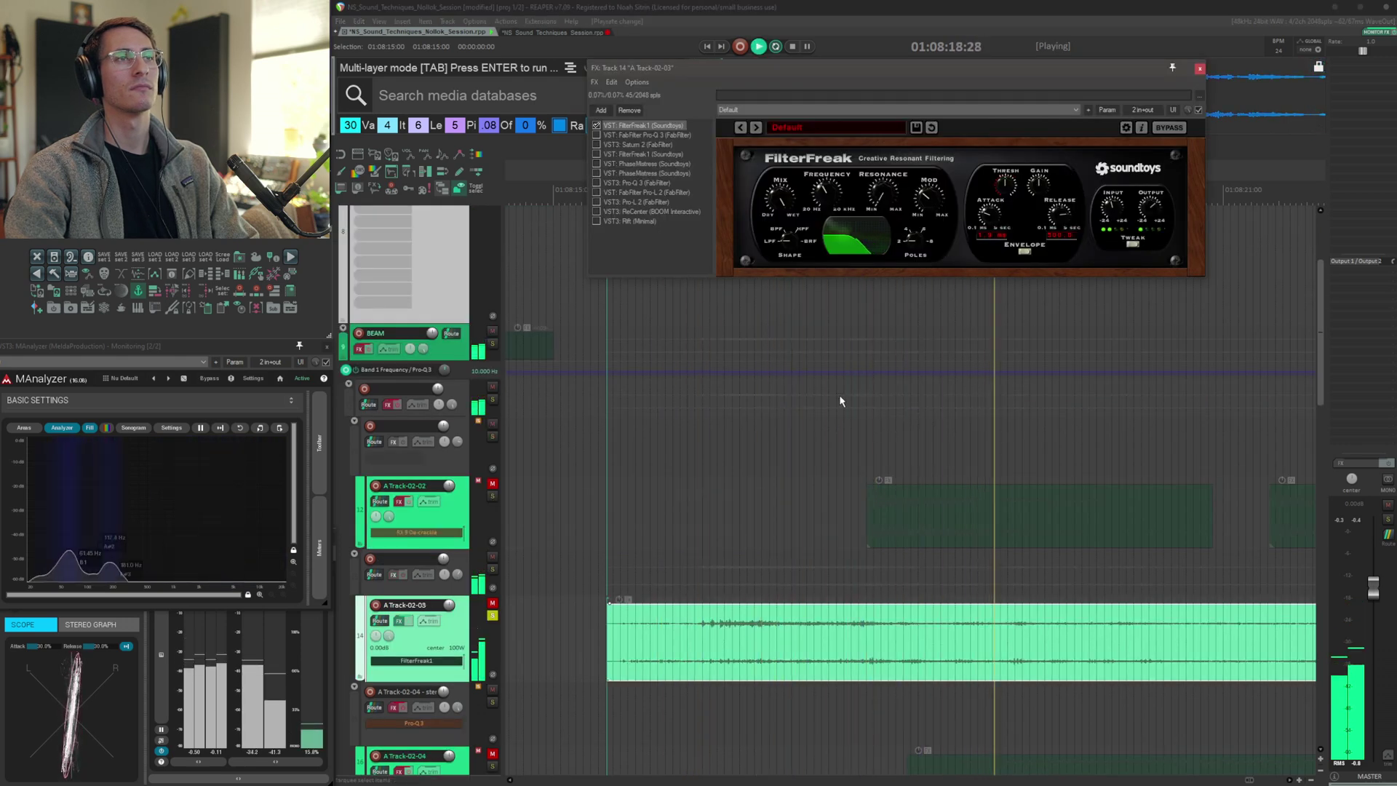
Audition A Track-02-03's FX chain, stepping through FilterFreak, Pro-Q 3 and Saturn 2
key("space")
left_click(613, 136)
key("space")
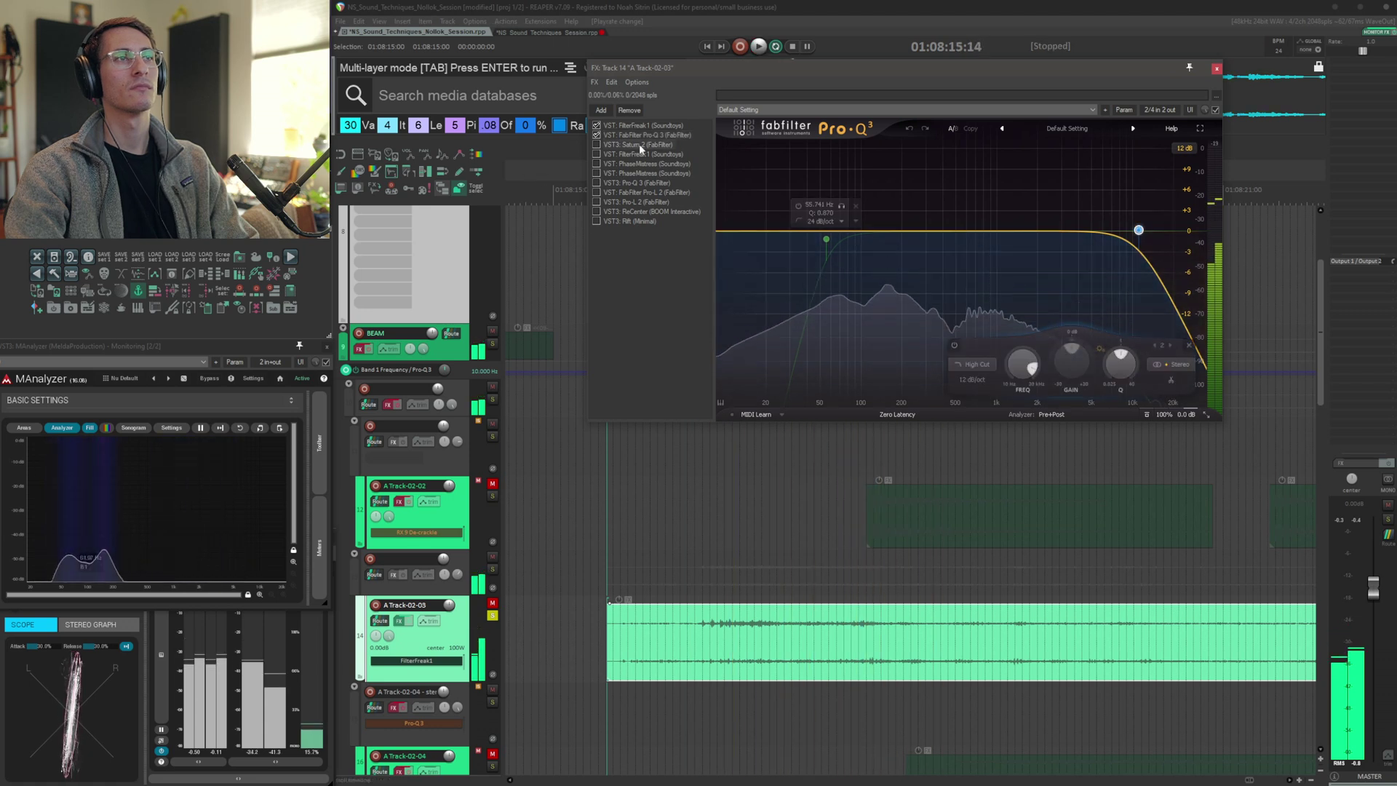
left_click(615, 145)
key("space")
key("space")
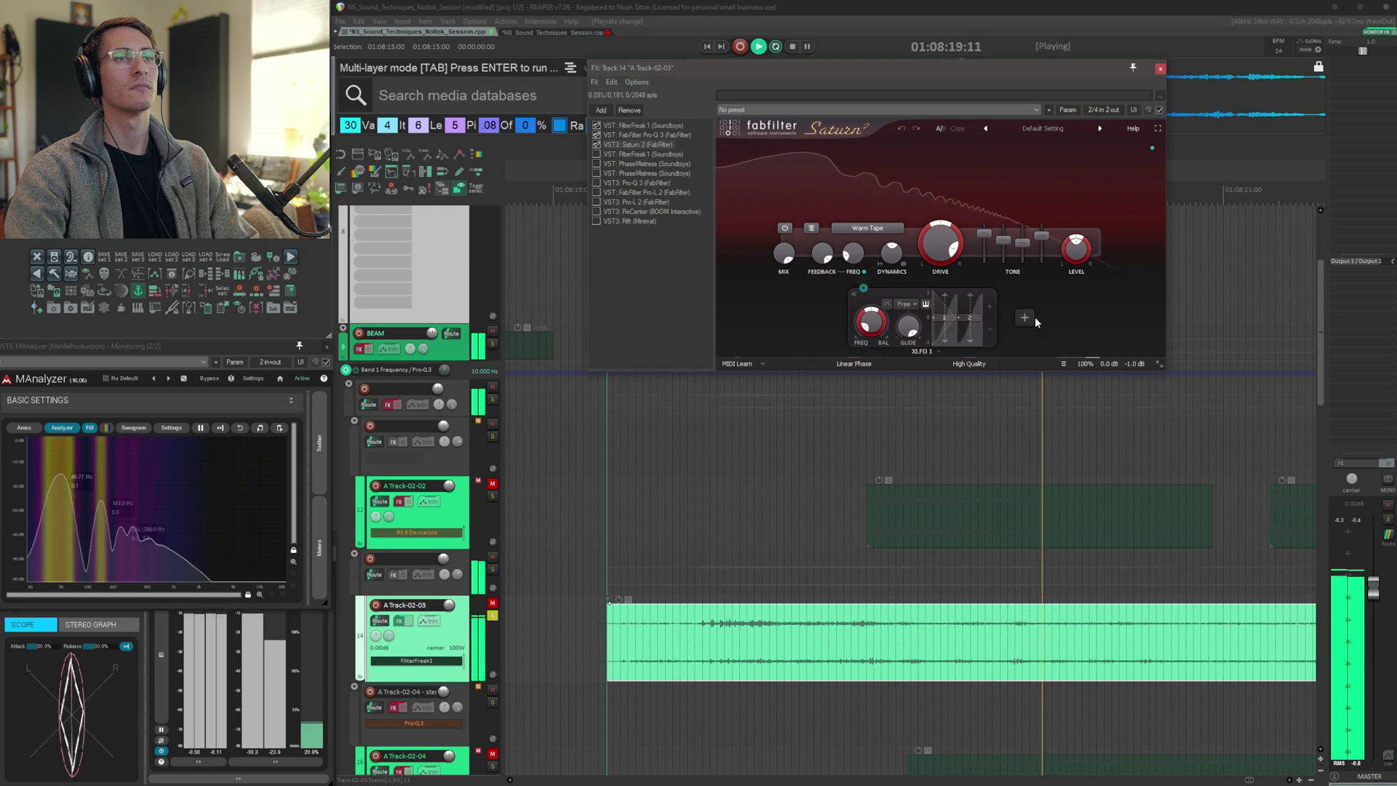
Audition Saturn 2 and then the second FilterFreak in A Track-02-03's FX chain
key("space")
left_click(615, 154)
key("space")
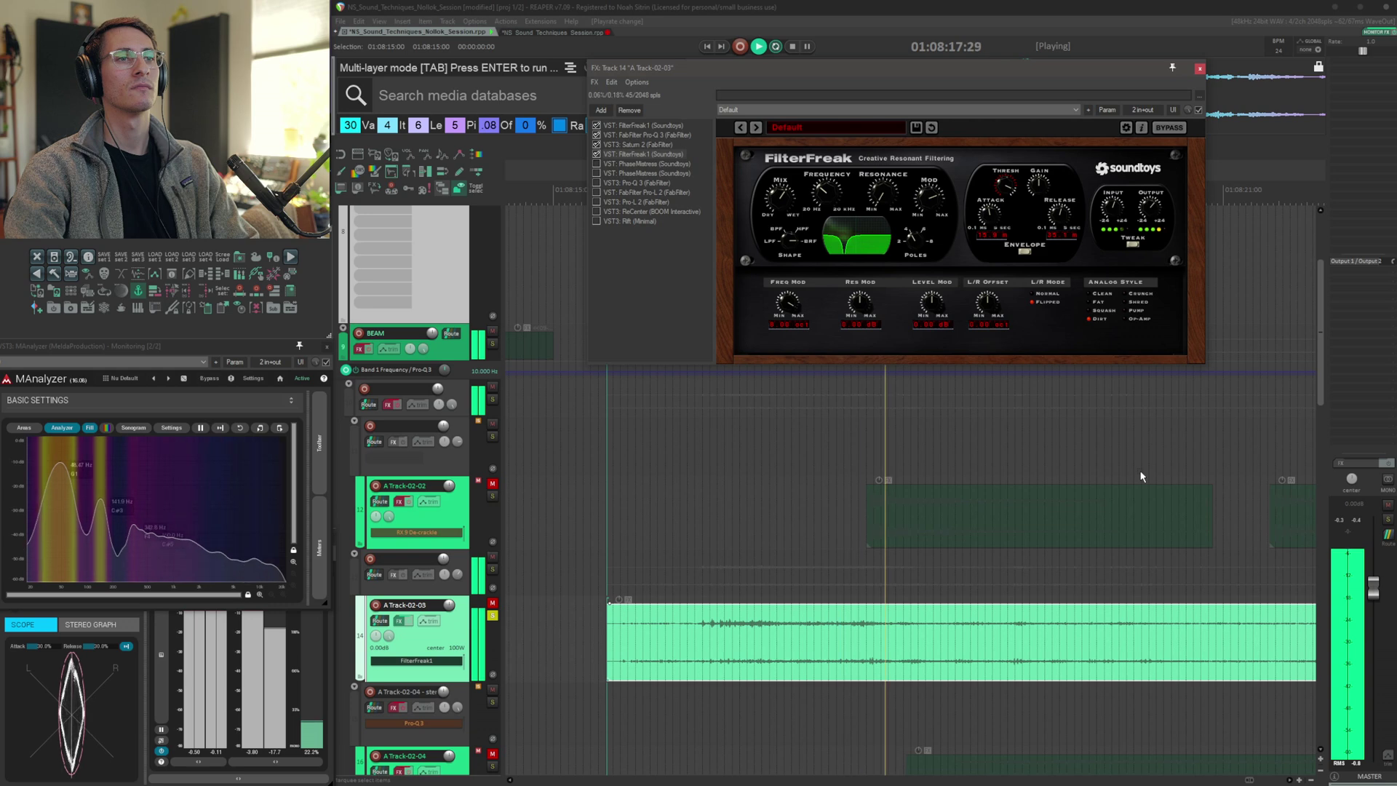
Audition both PhaseMistress instances in A Track-02-03's FX chain
left_click(642, 161)
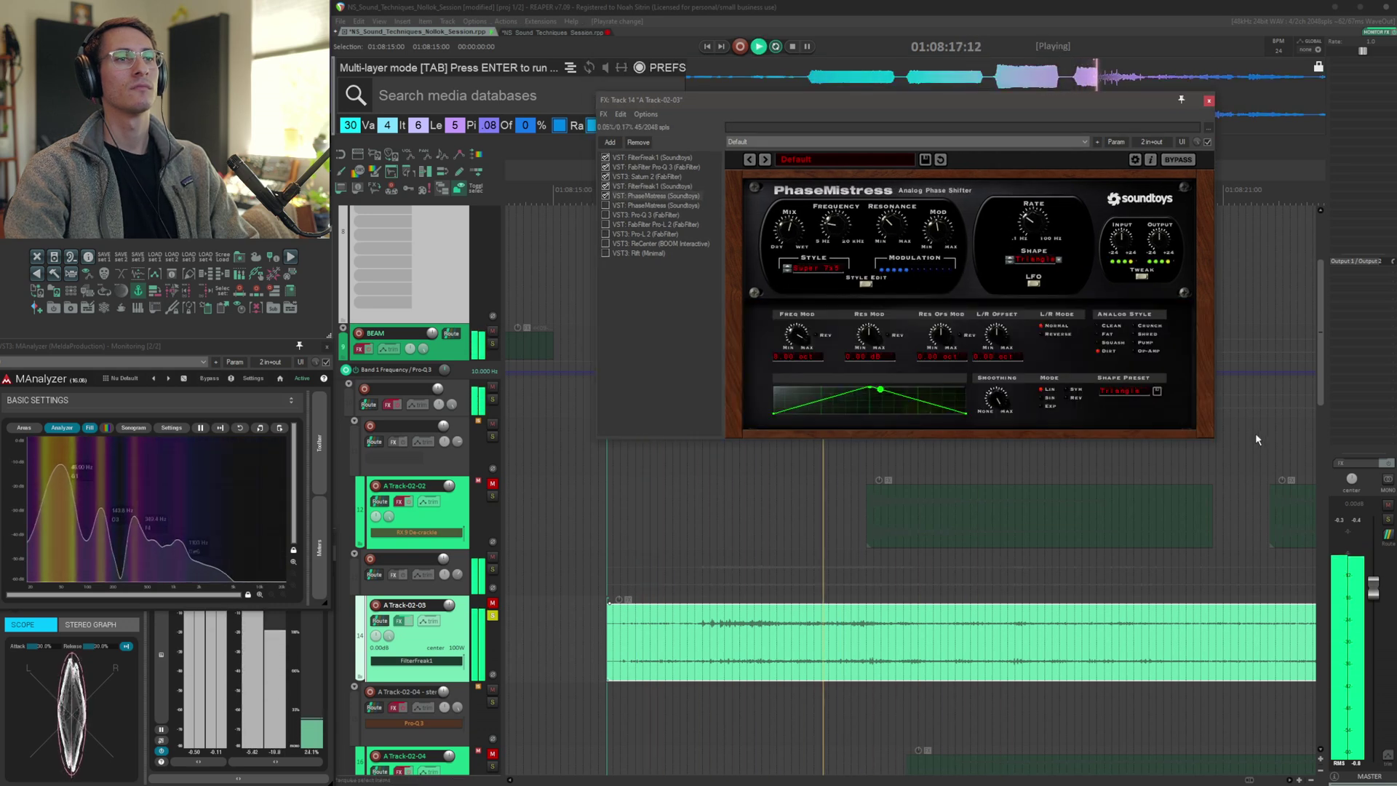
key("space")
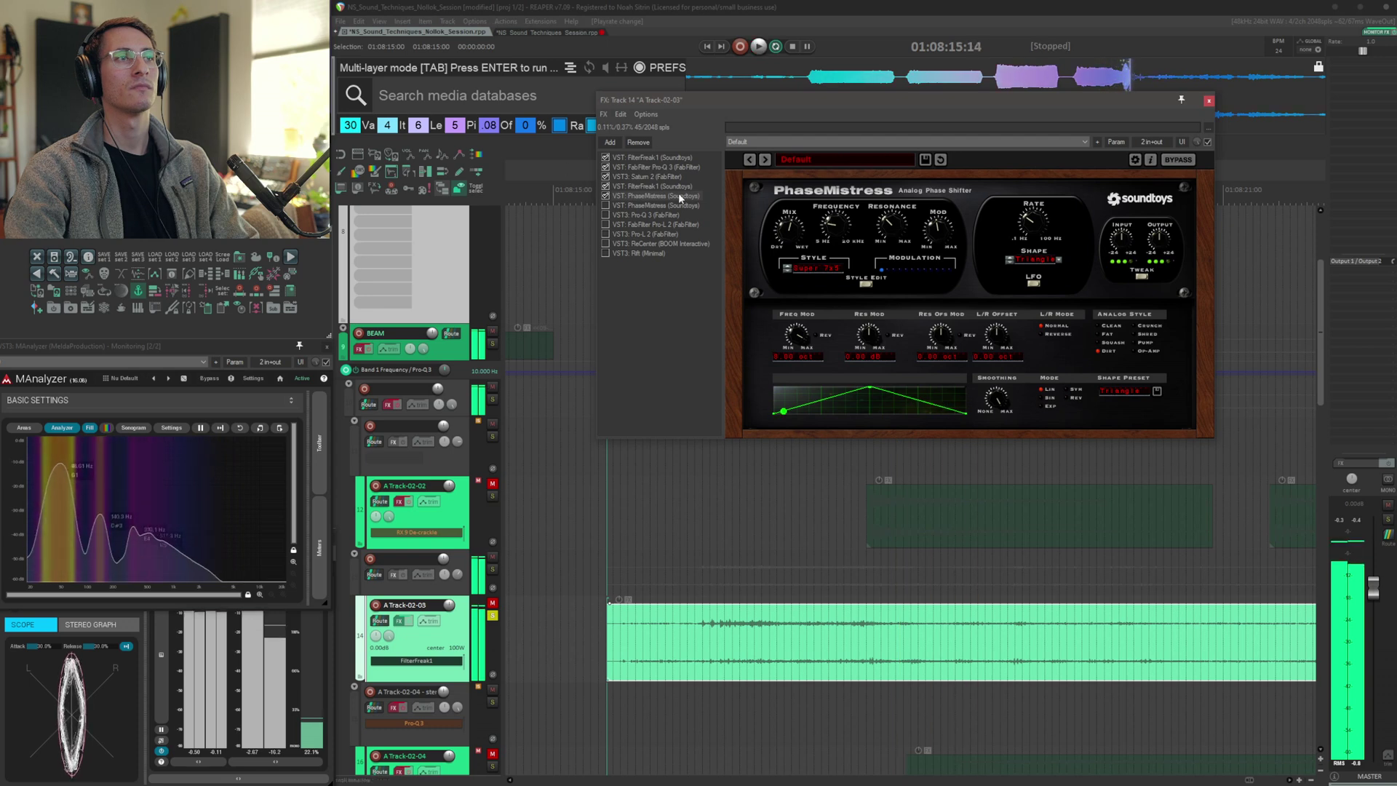
left_click(671, 205, "shift")
key("space")
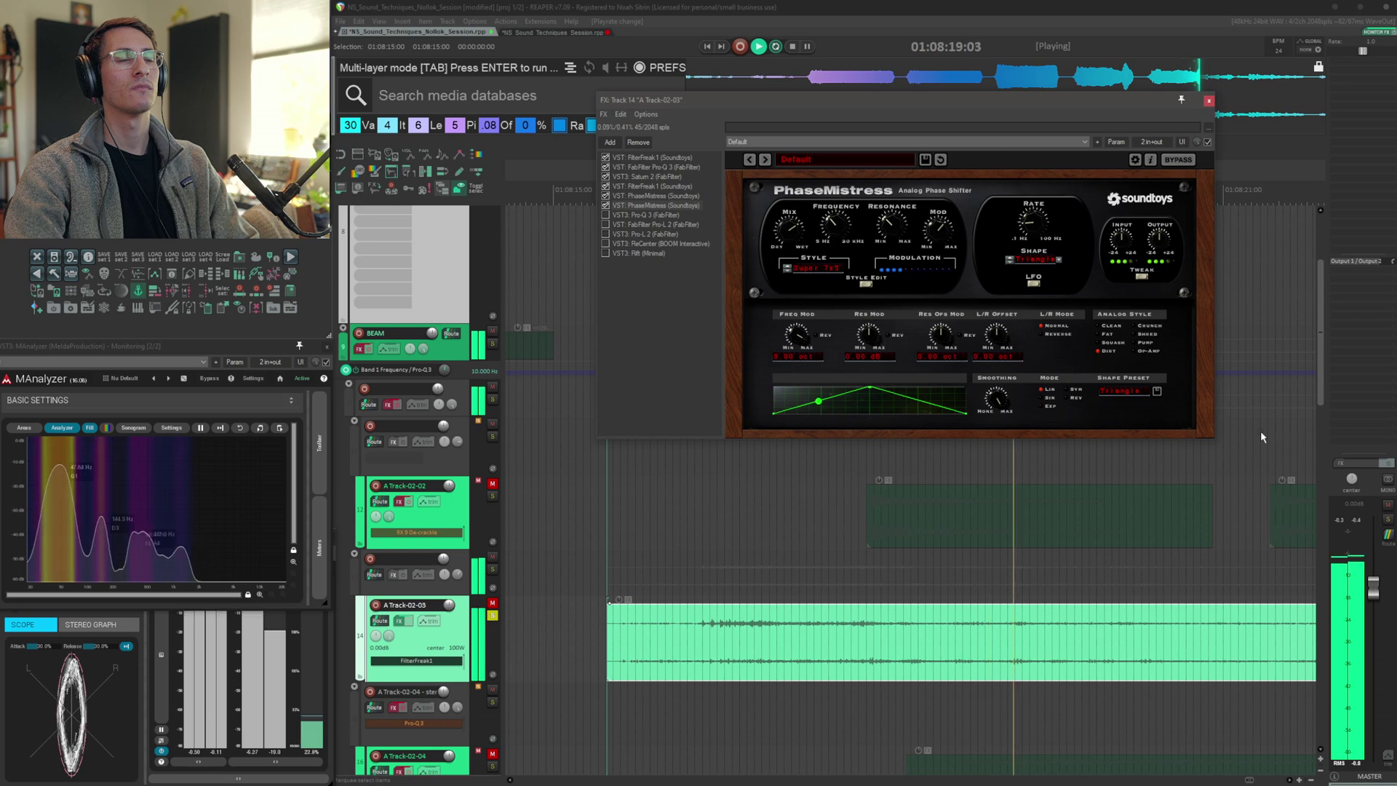
key("space")
key("space")
Audition the second Pro-Q 3 and both Pro-L 2 limiters in A Track-02-03's chain
left_click(651, 215, "shift")
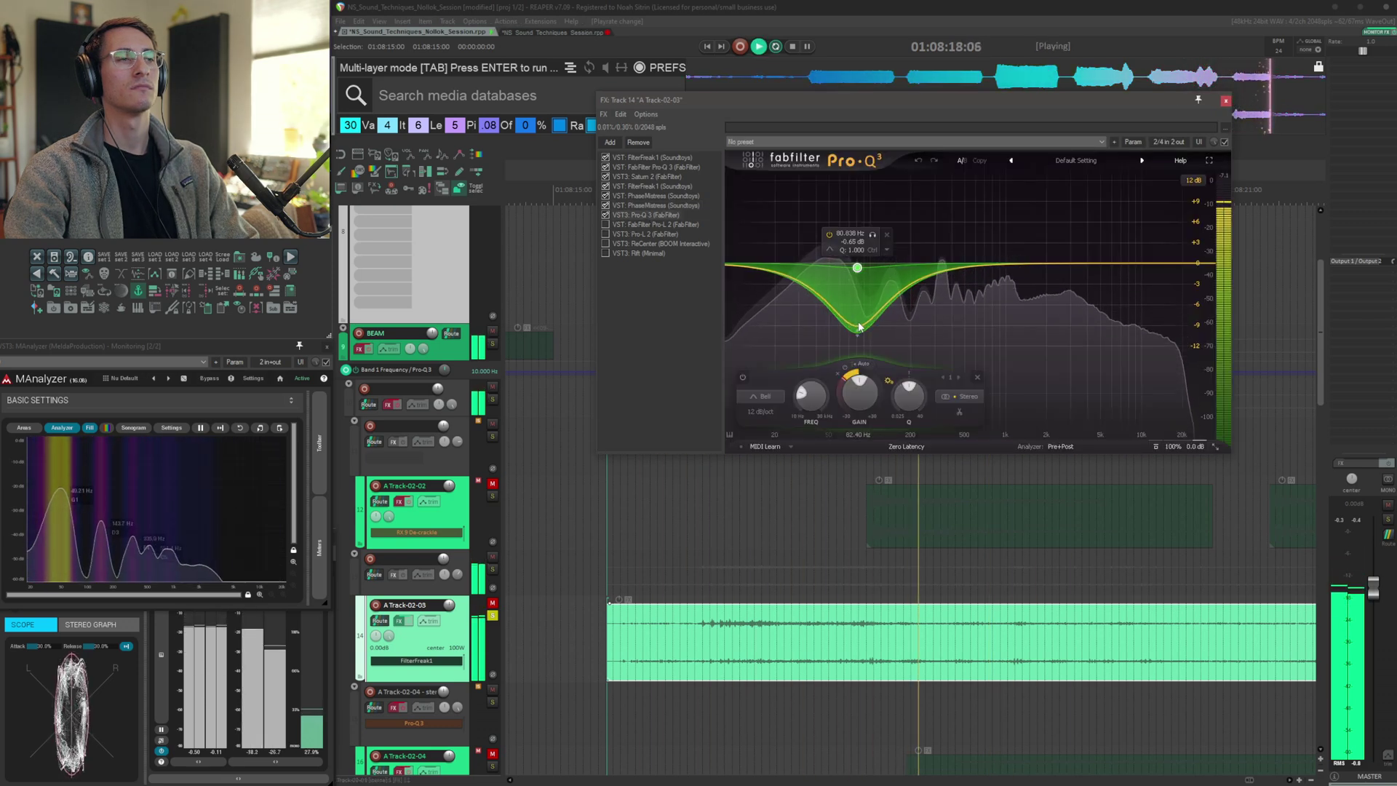
key("space")
left_click(664, 225, "shift")
key("space")
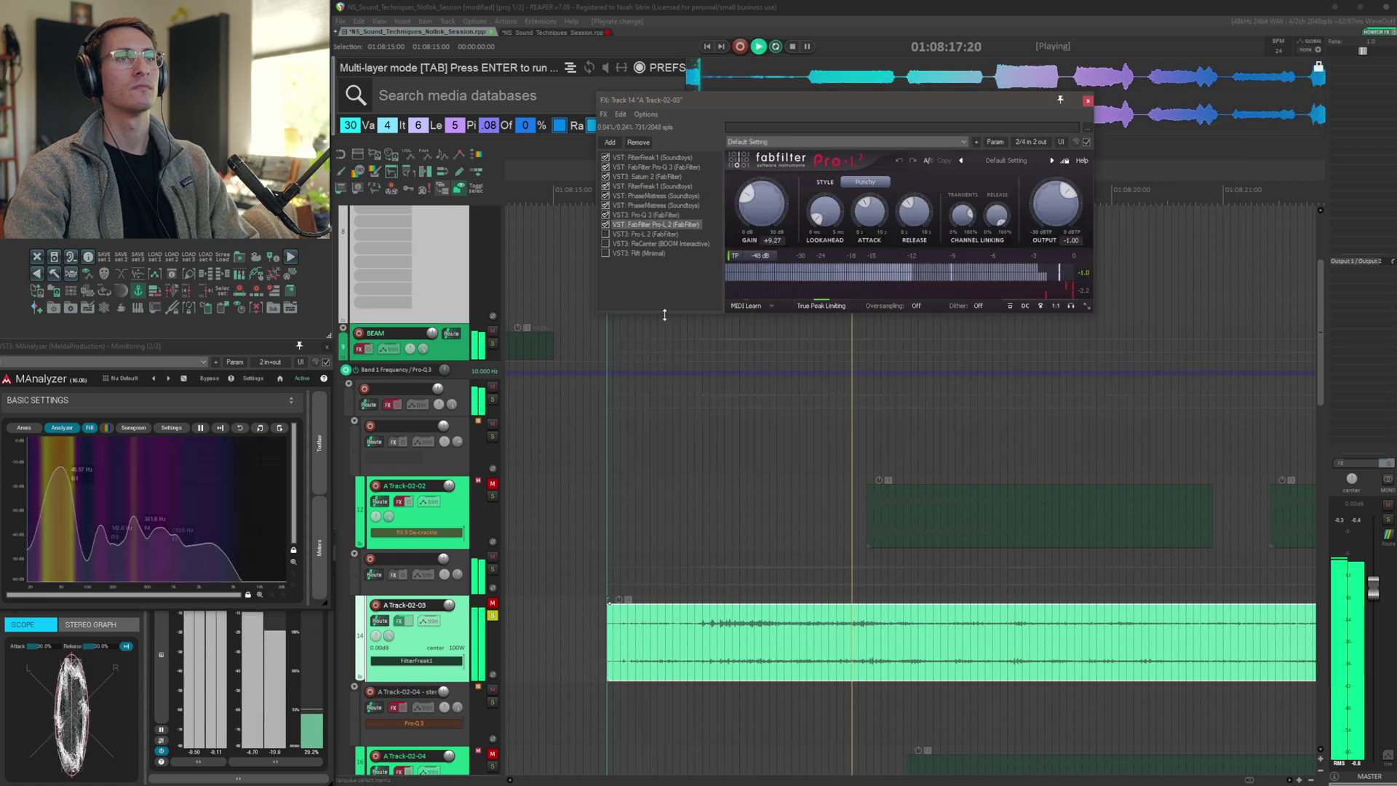
key("space")
left_click(608, 234)
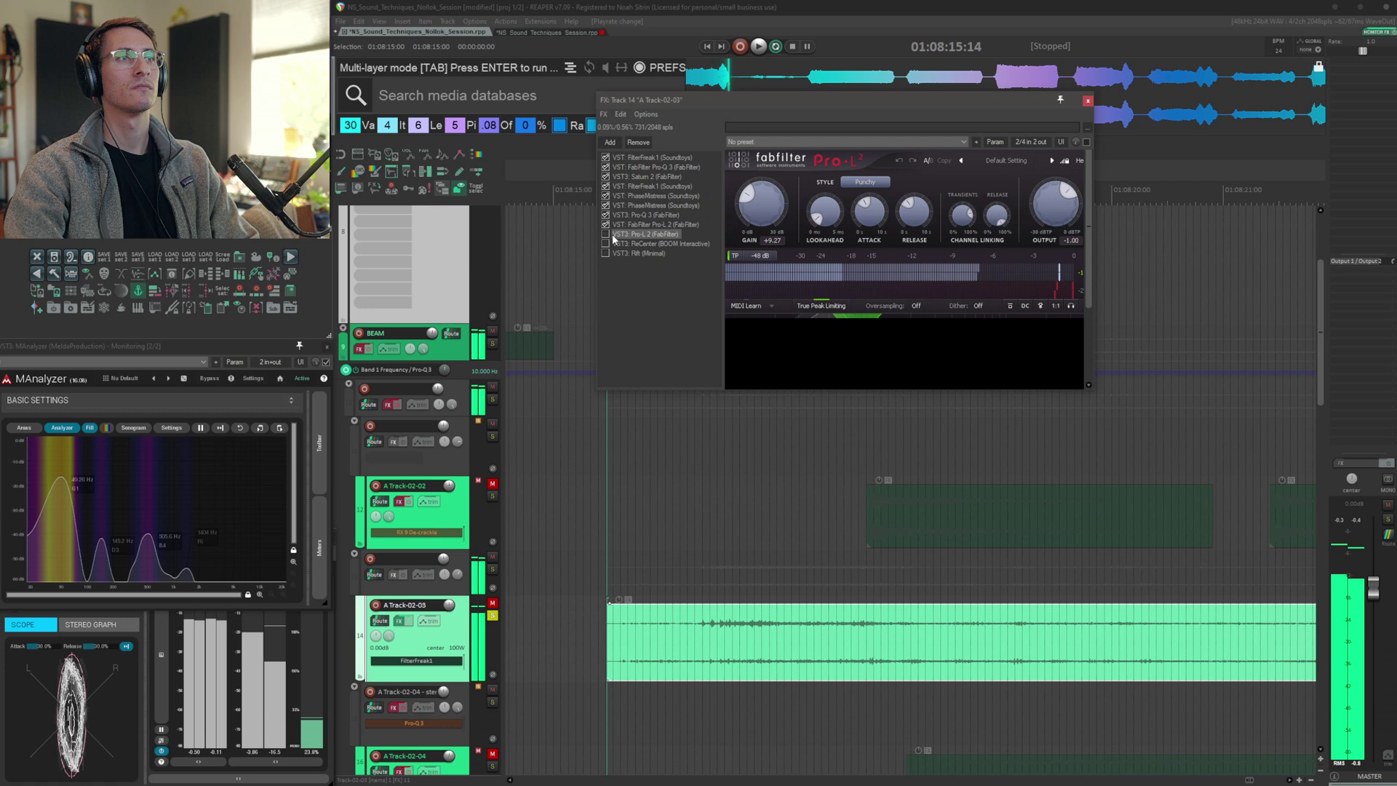
key("space")
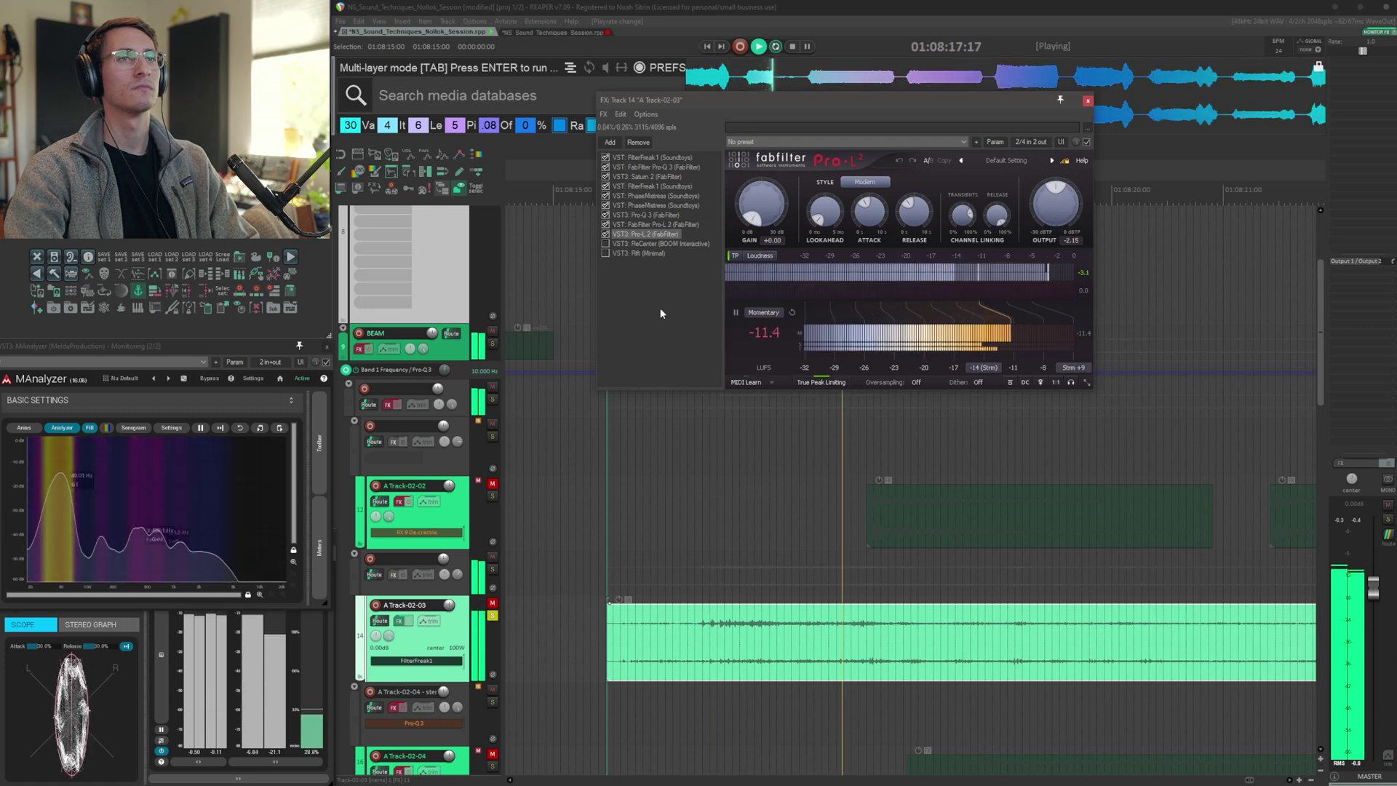
Audition ReCenter and Rift at the end of A Track-02-03's chain, then close the FX window
key("space")
left_click(606, 244)
key("space")
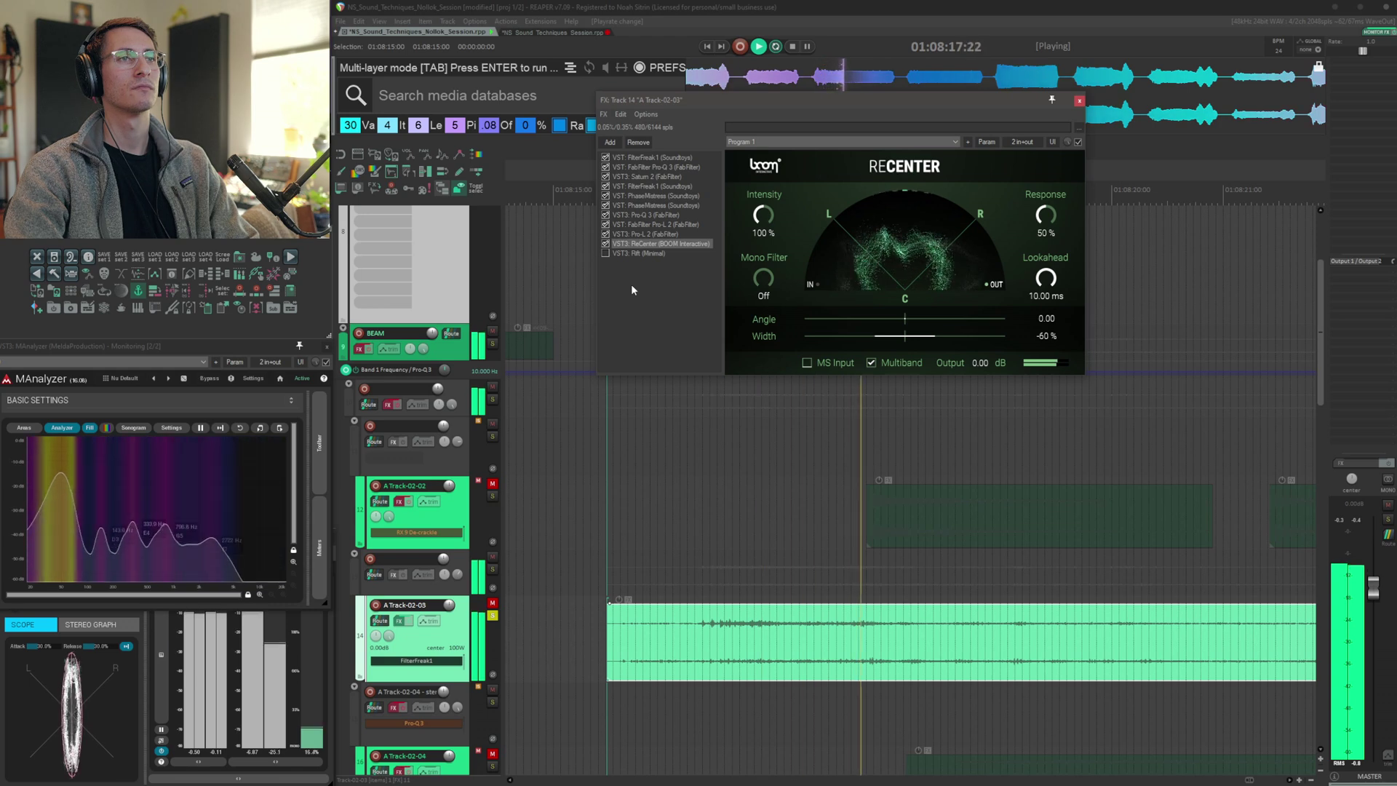
key("space")
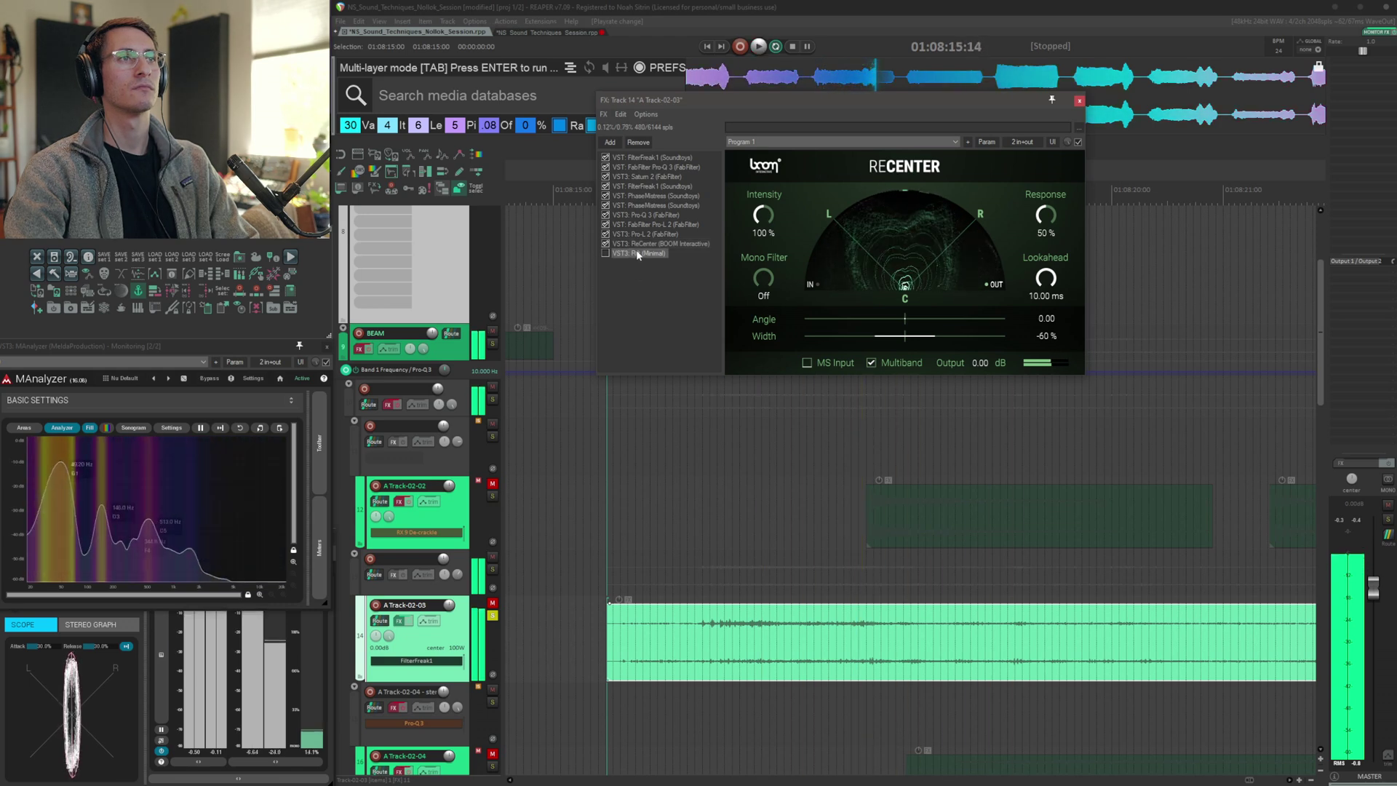
left_click(636, 251)
key("space")
left_click(605, 254)
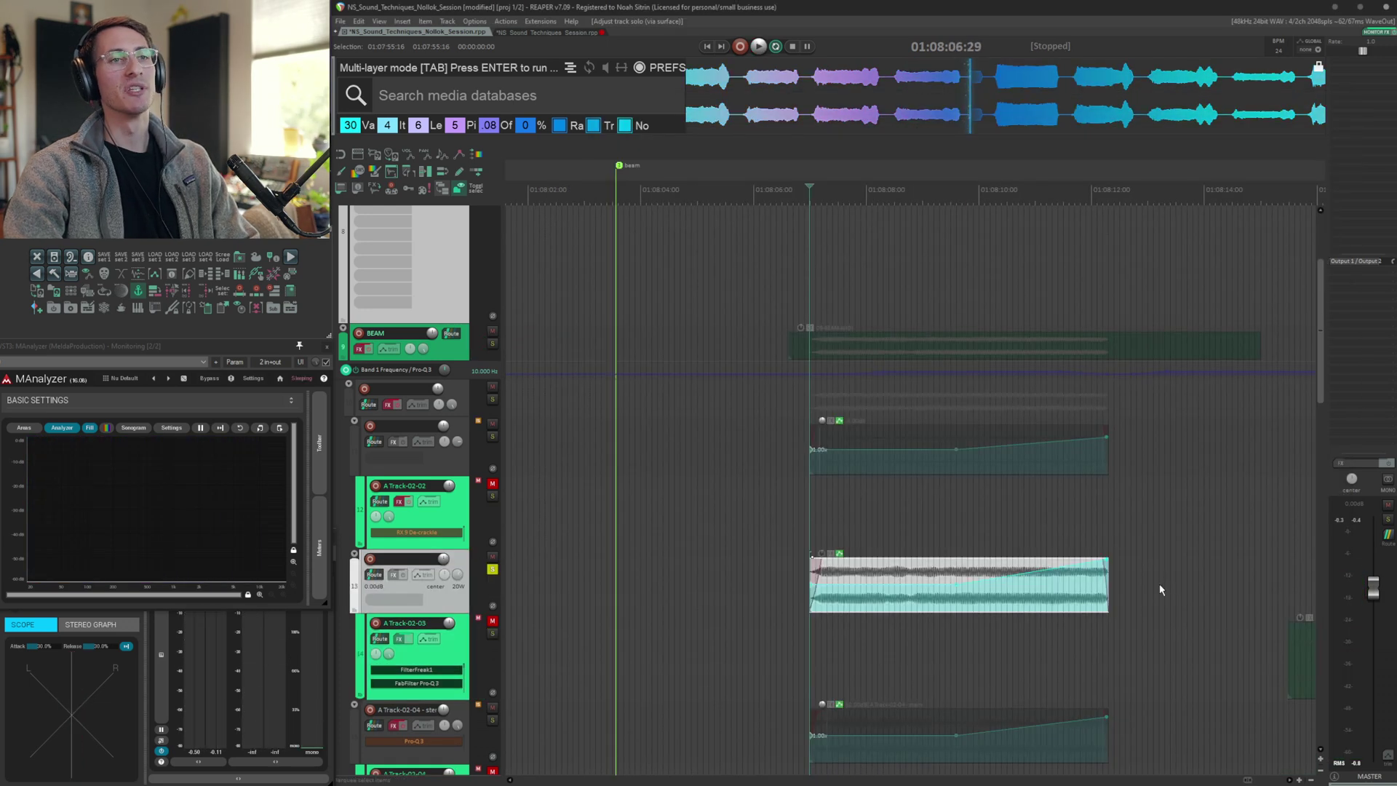
Play back the neighbouring layers and audition A Track-02-04 with its FX chain open
key("space")
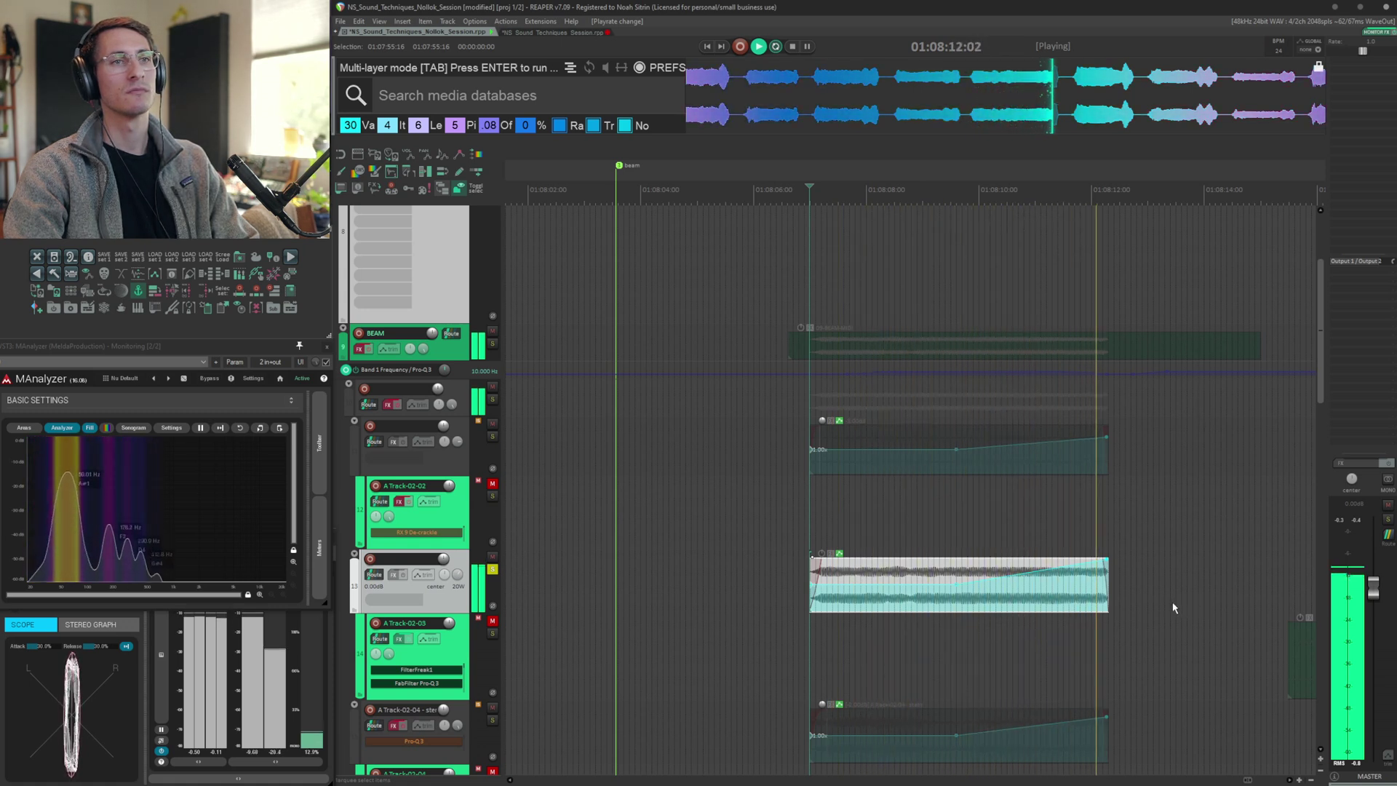
key("space")
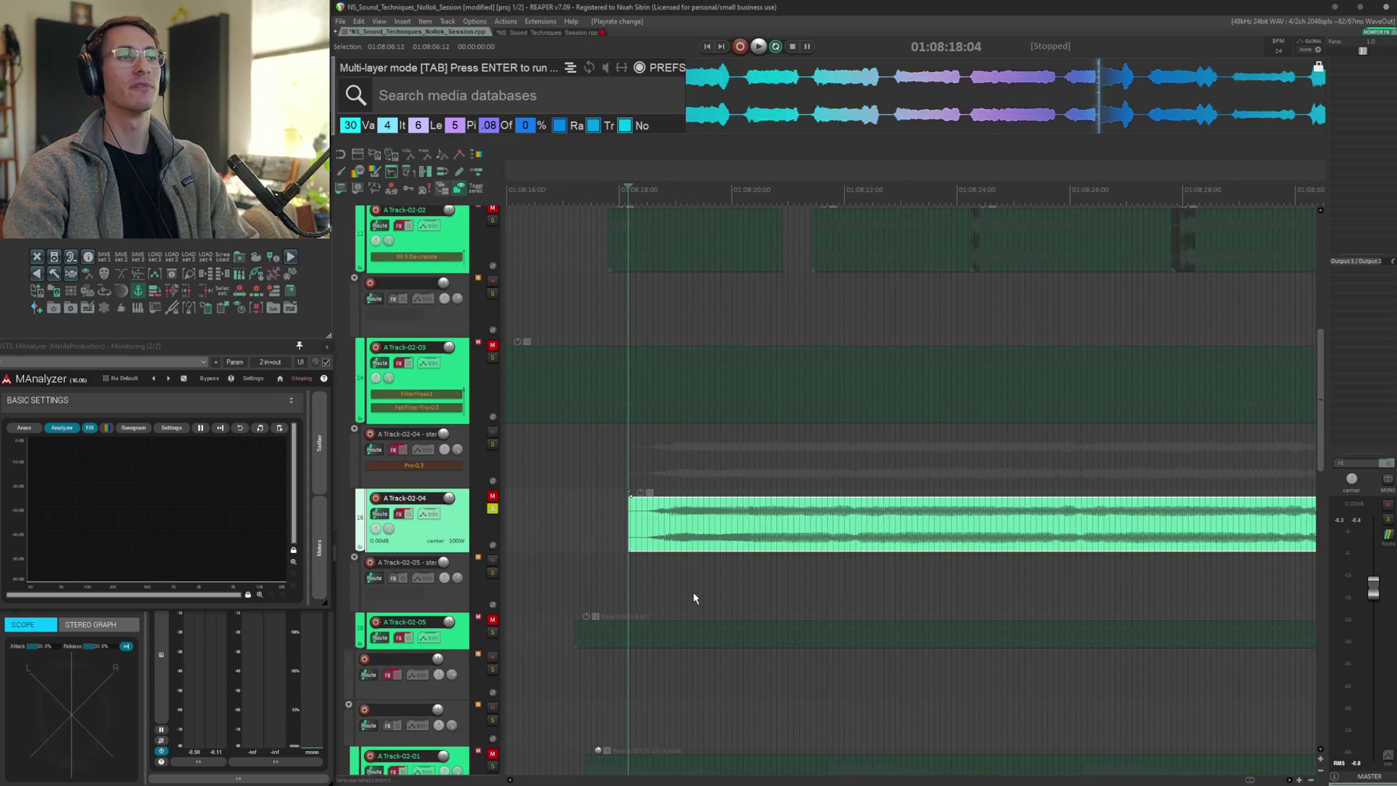
key("space")
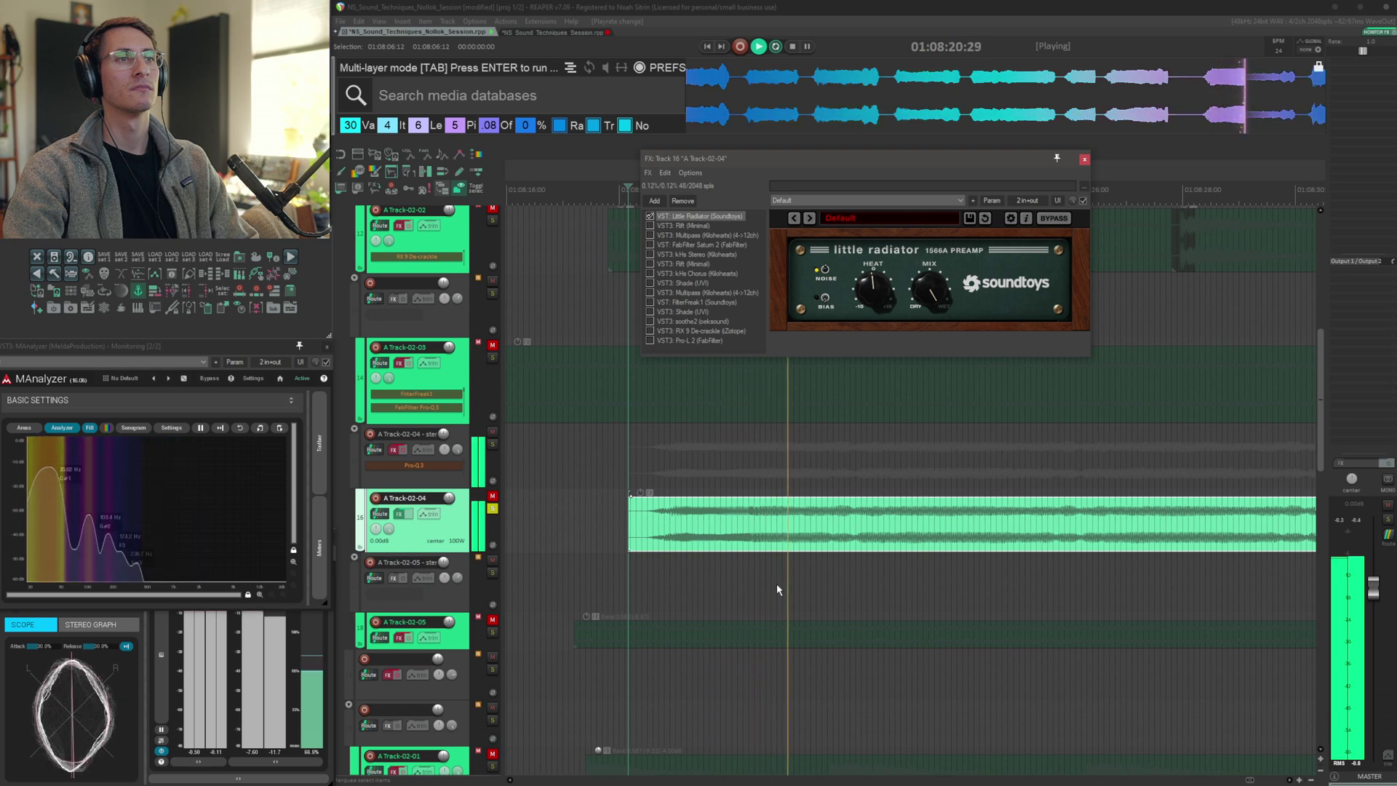
Audition Rift, Multipass and Saturn 2 in A Track-02-04's FX chain
left_click(689, 224)
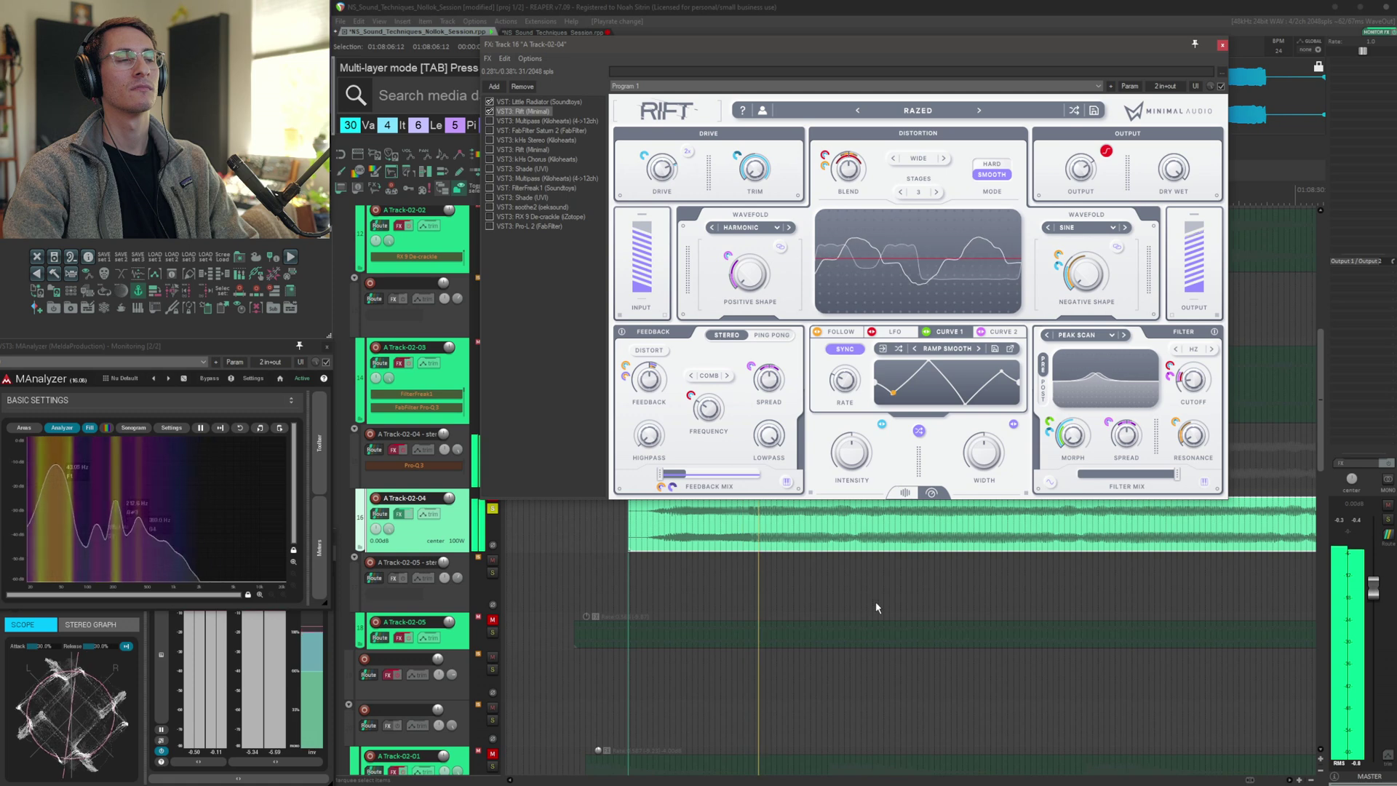
key("space")
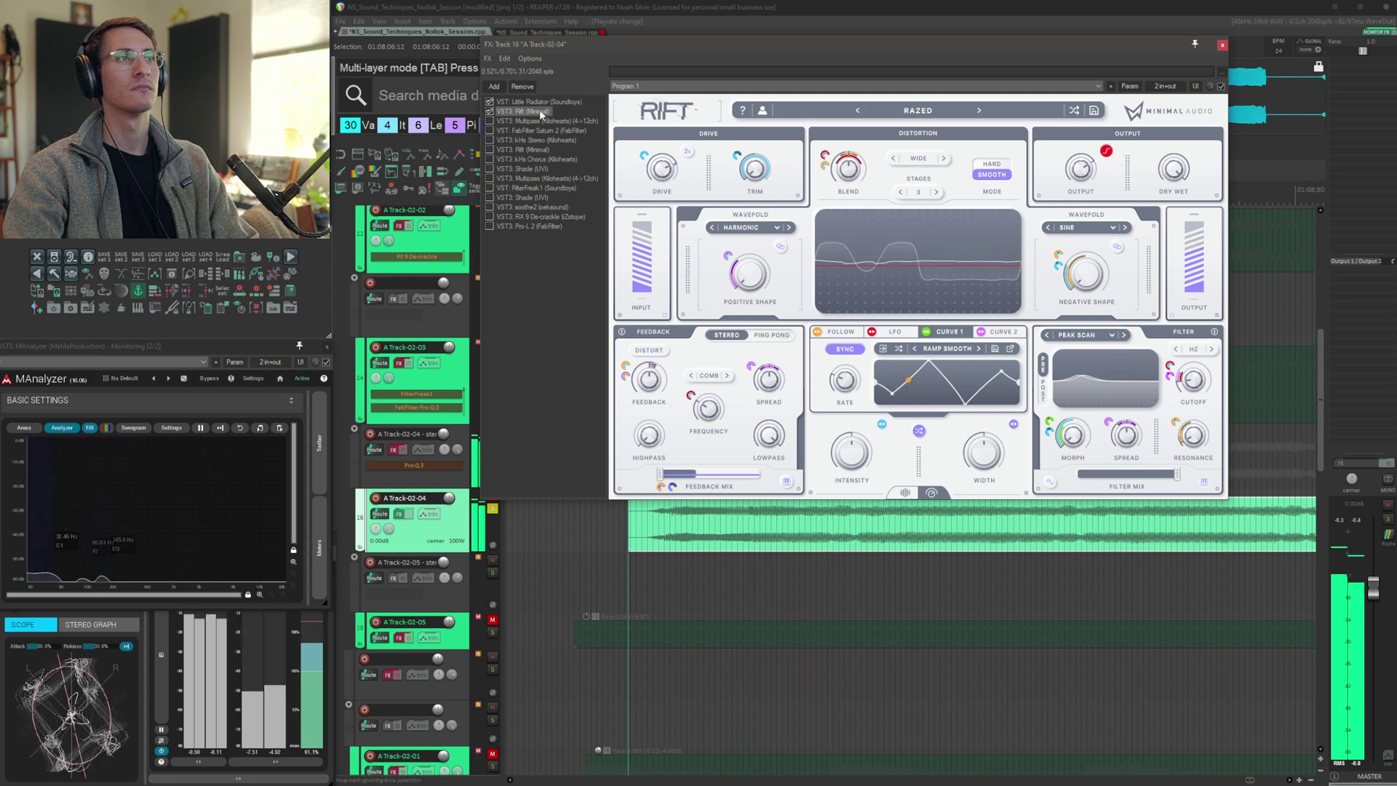
left_click(541, 120)
key("space")
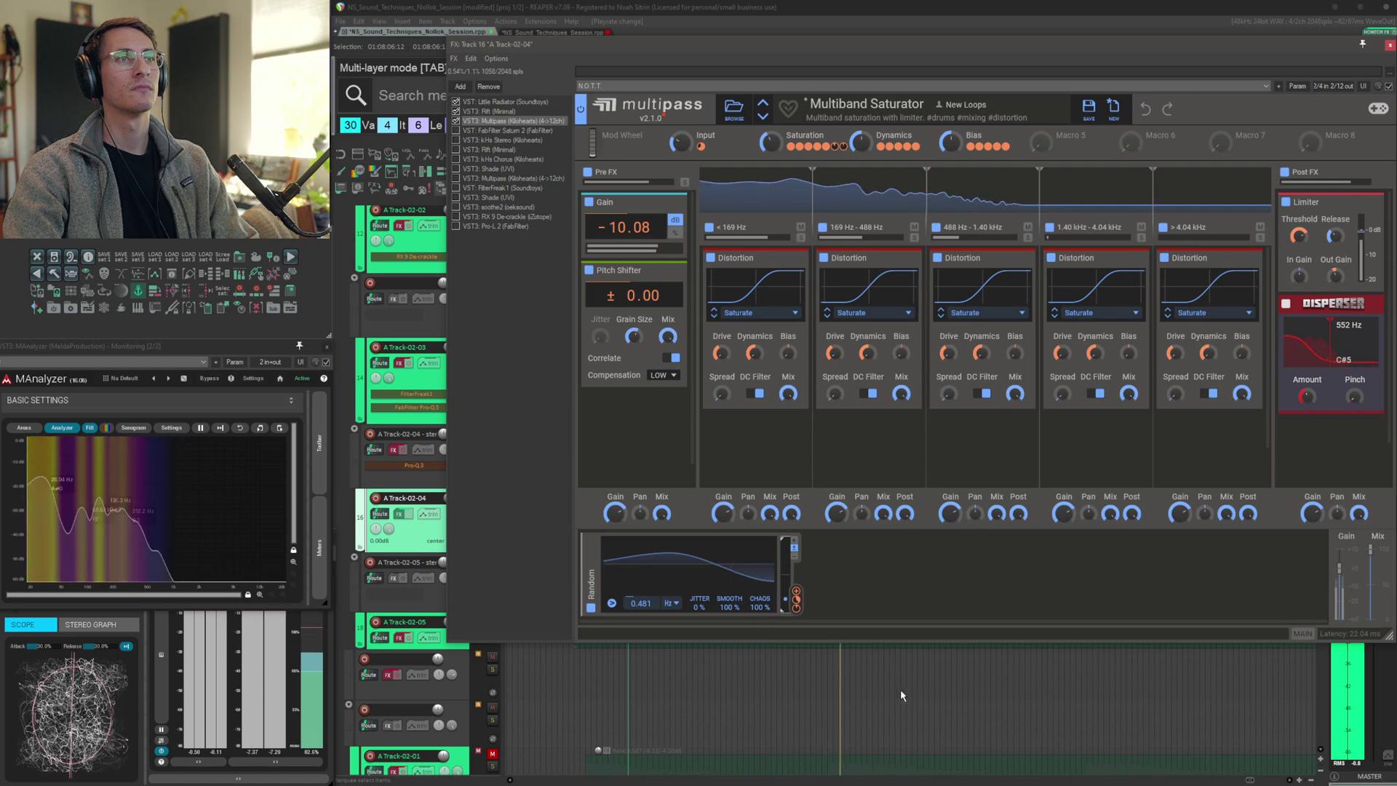
left_click(509, 130)
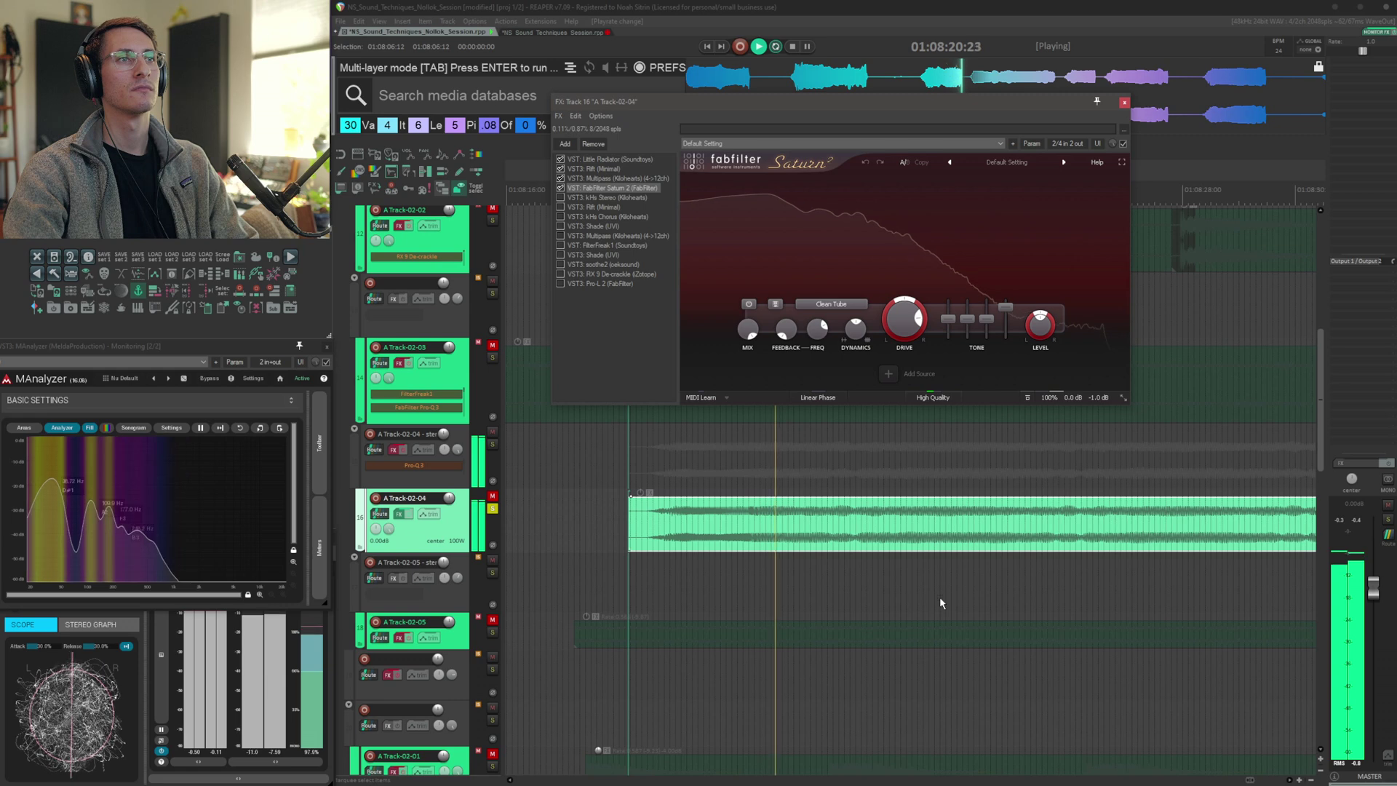
key("space")
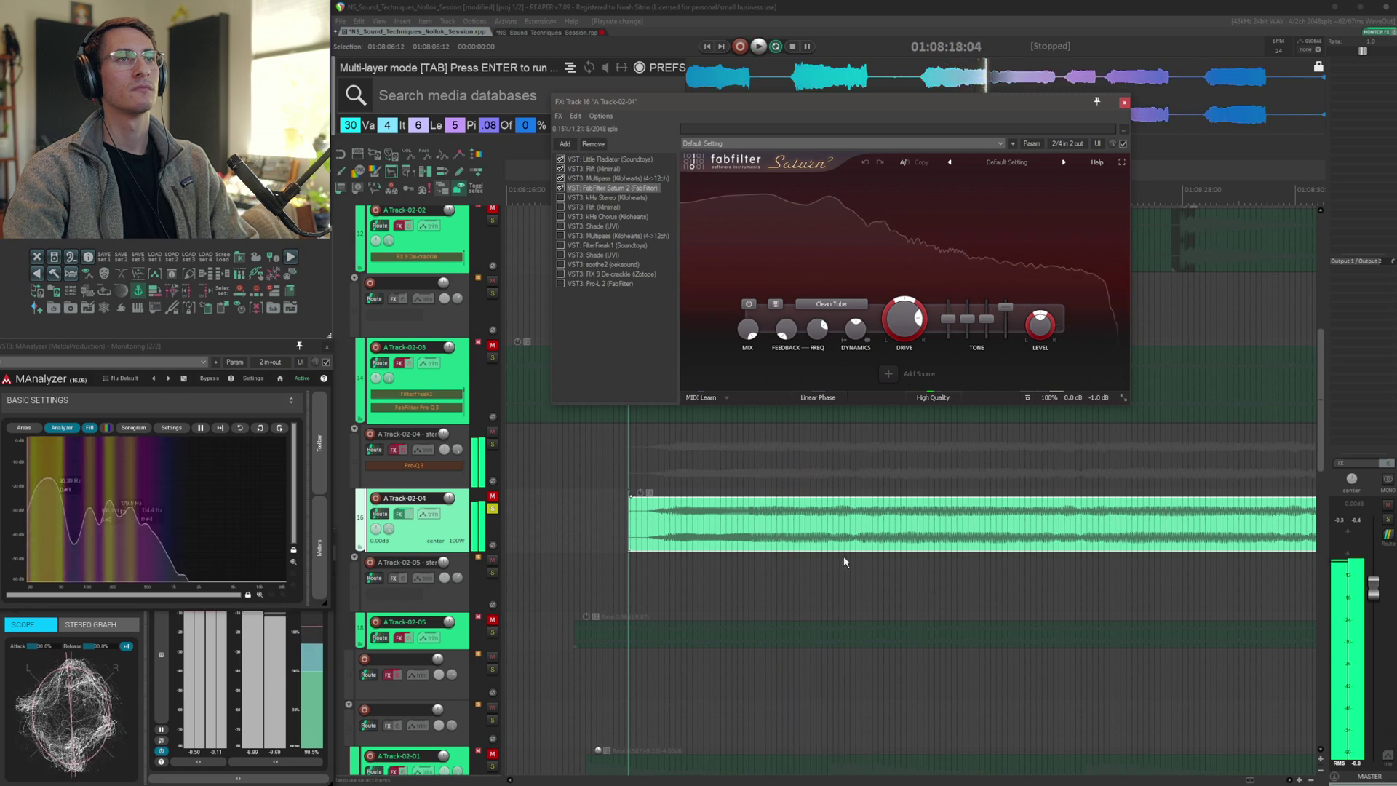
Audition kHs Stereo, the second Rift and Shade in A Track-02-04's chain
left_click(597, 198)
key("space")
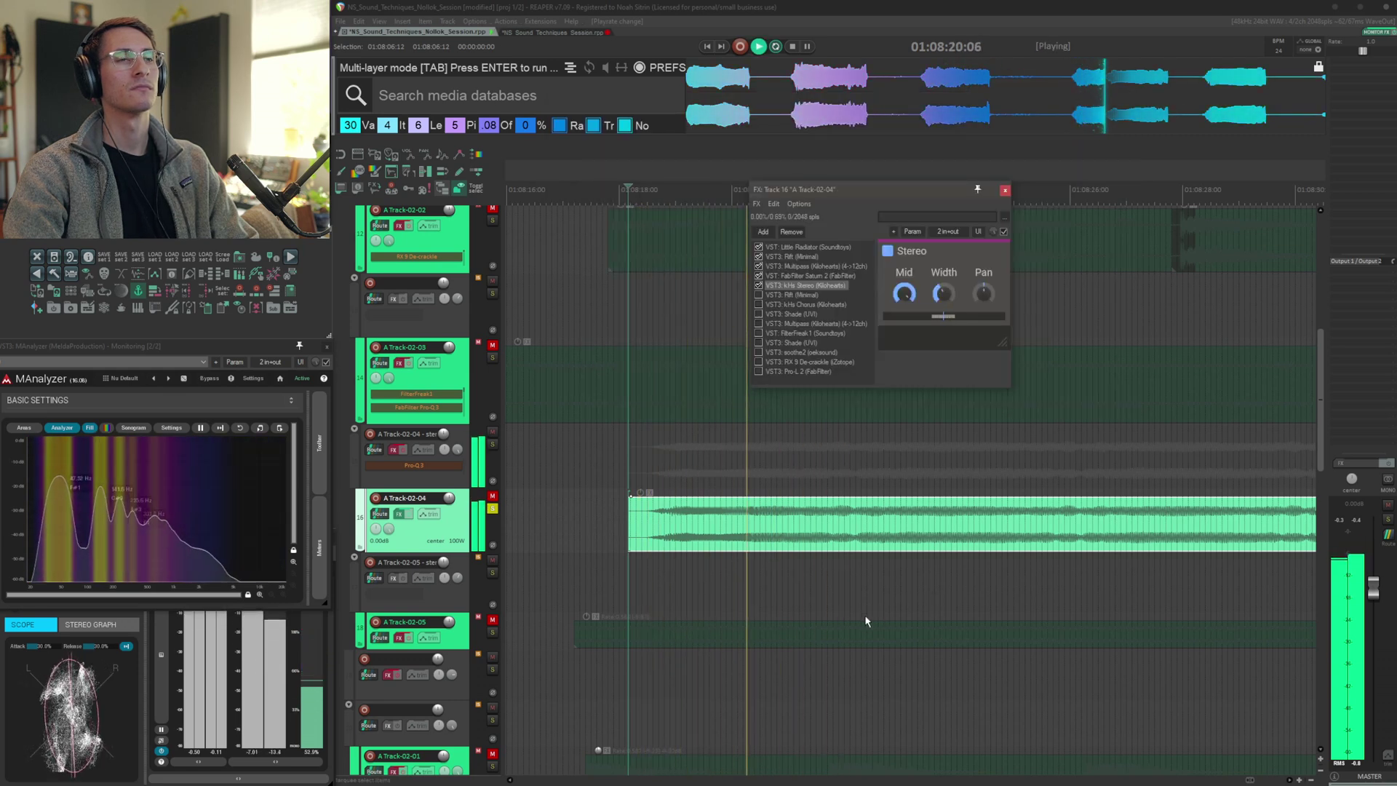
left_click(787, 294)
key("space")
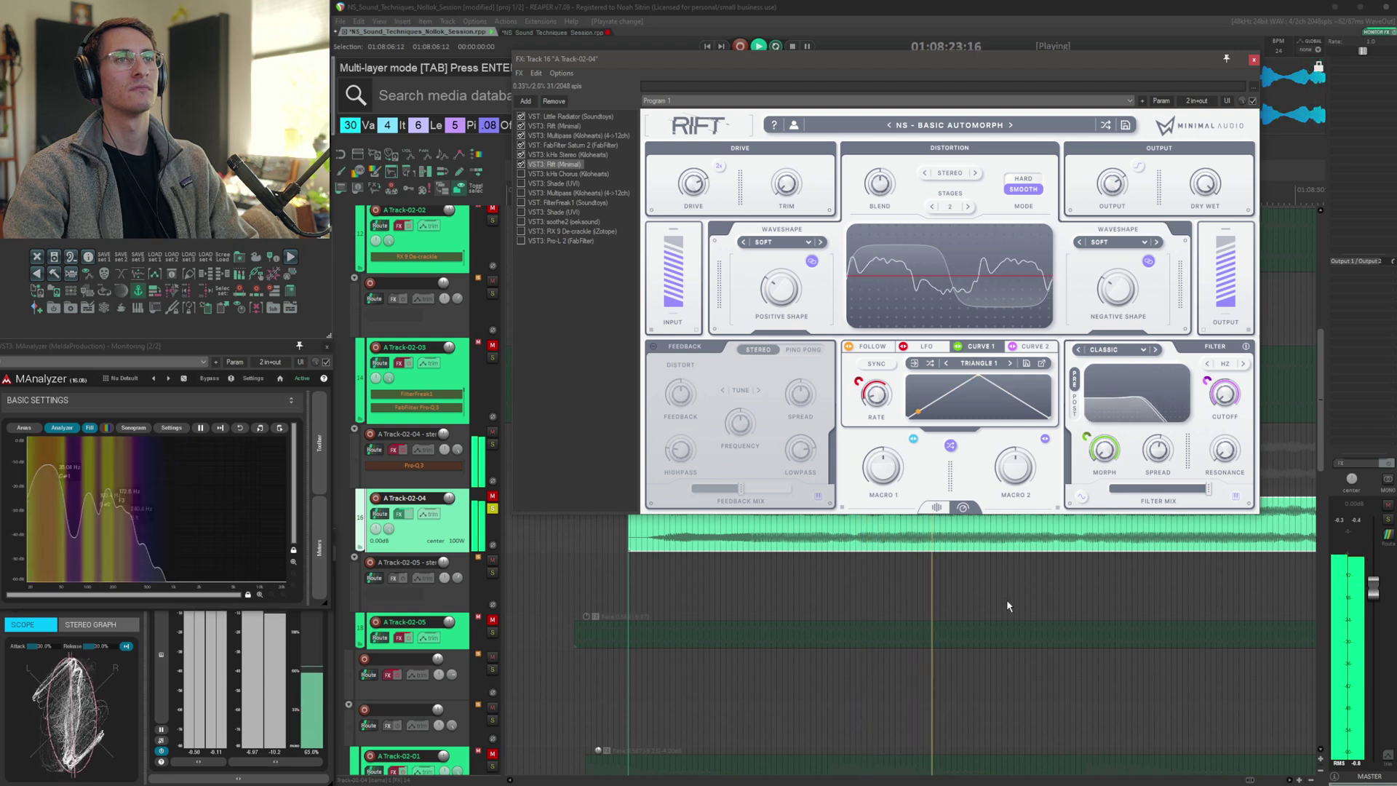
key("space")
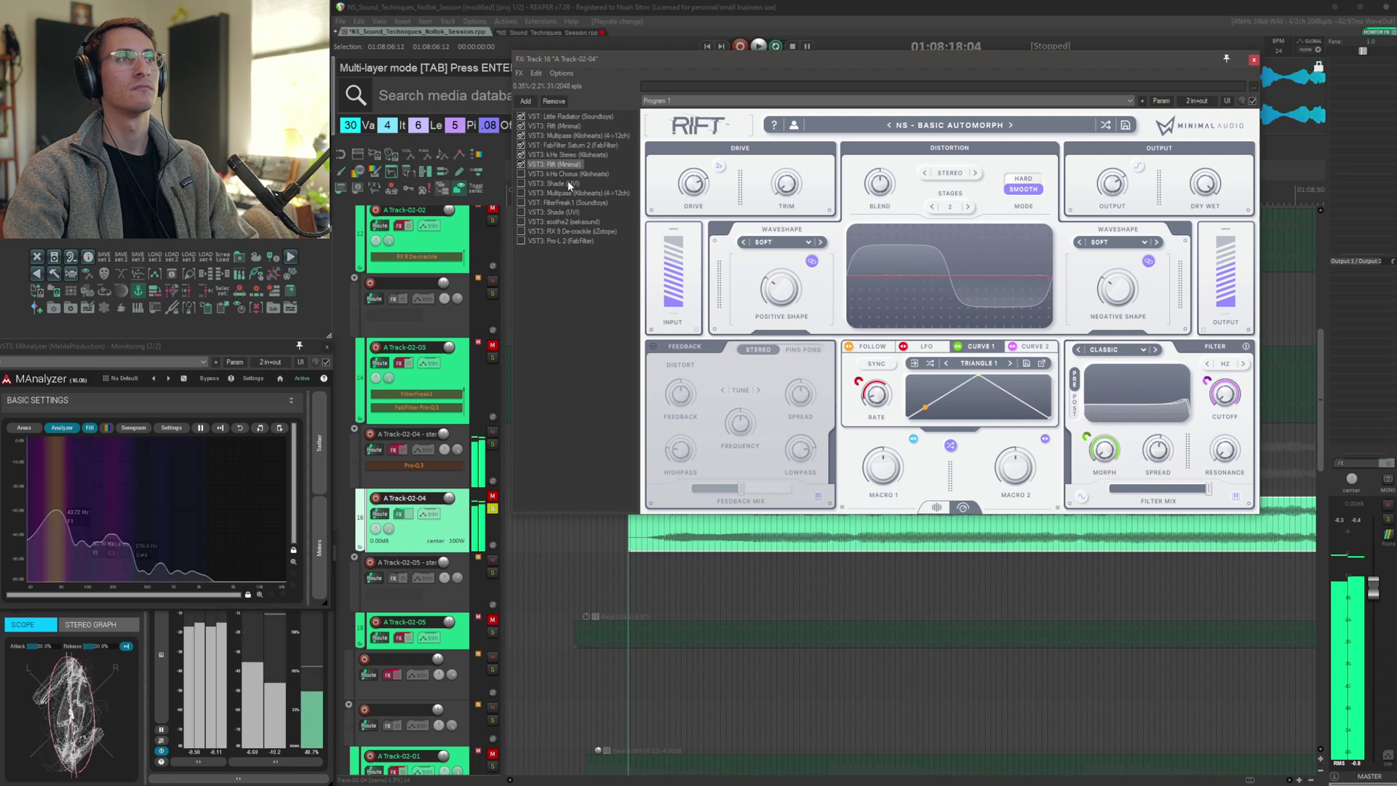
left_click(568, 175)
key("space")
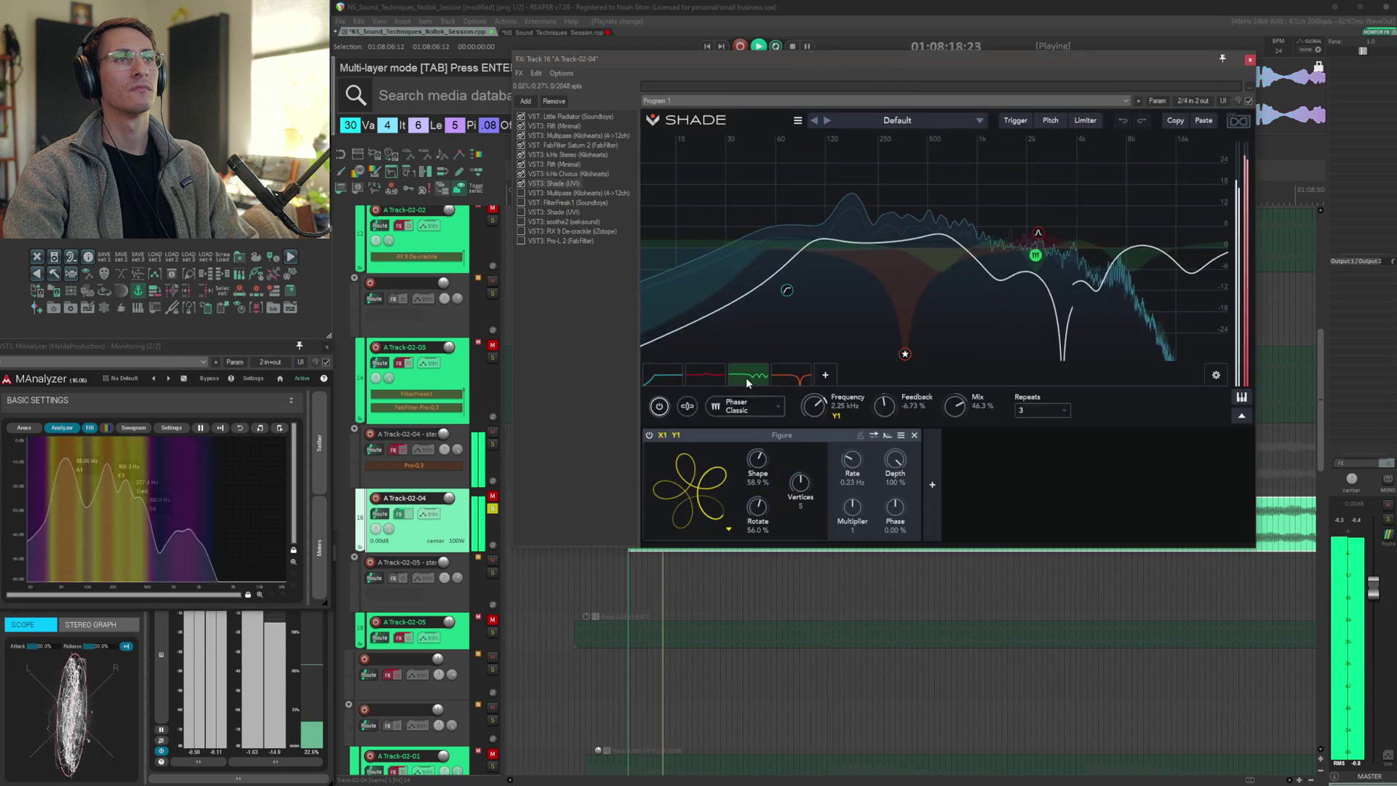
Audition the Shade bands, FilterFreak, soothe2 and RX 9 De-crackle in A Track-02-04's chain
left_click(669, 377)
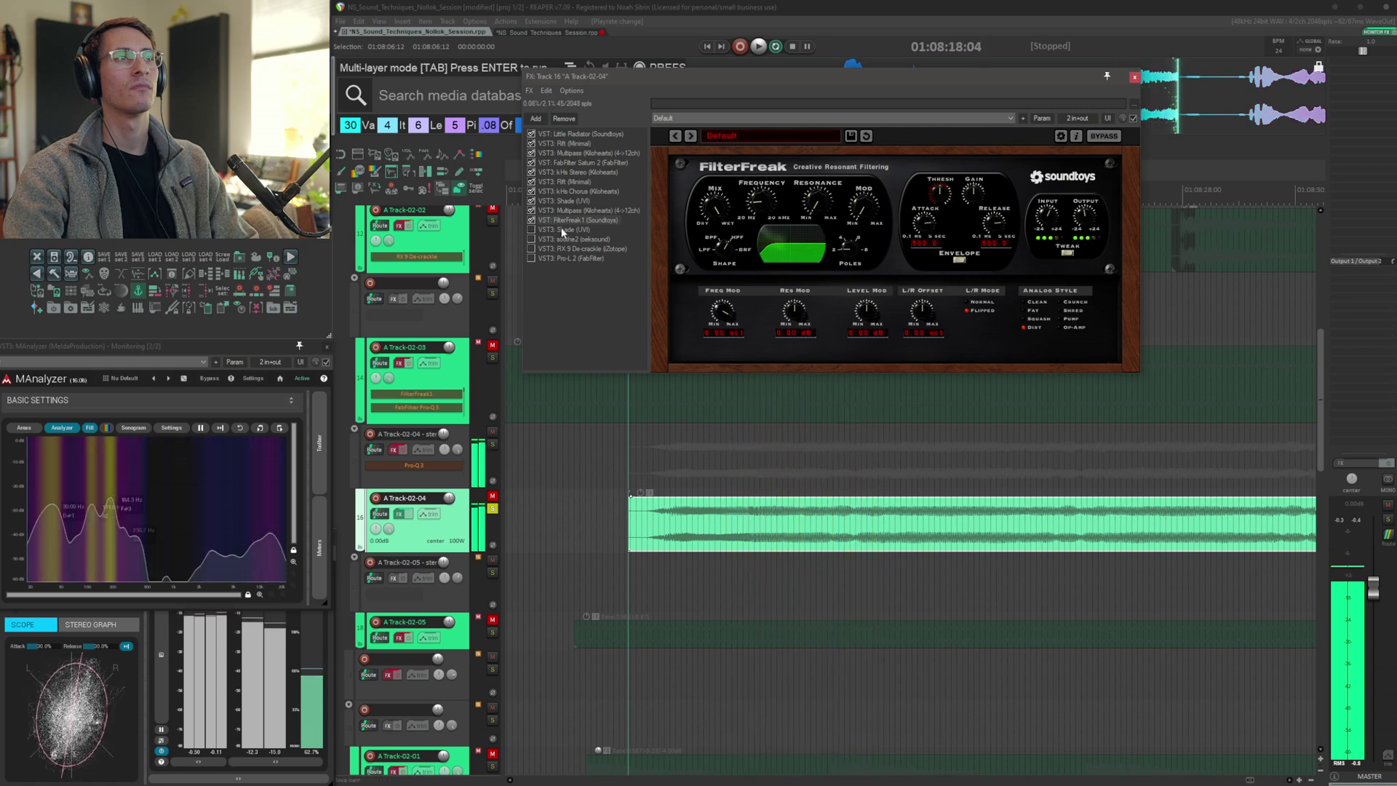
left_click(553, 229)
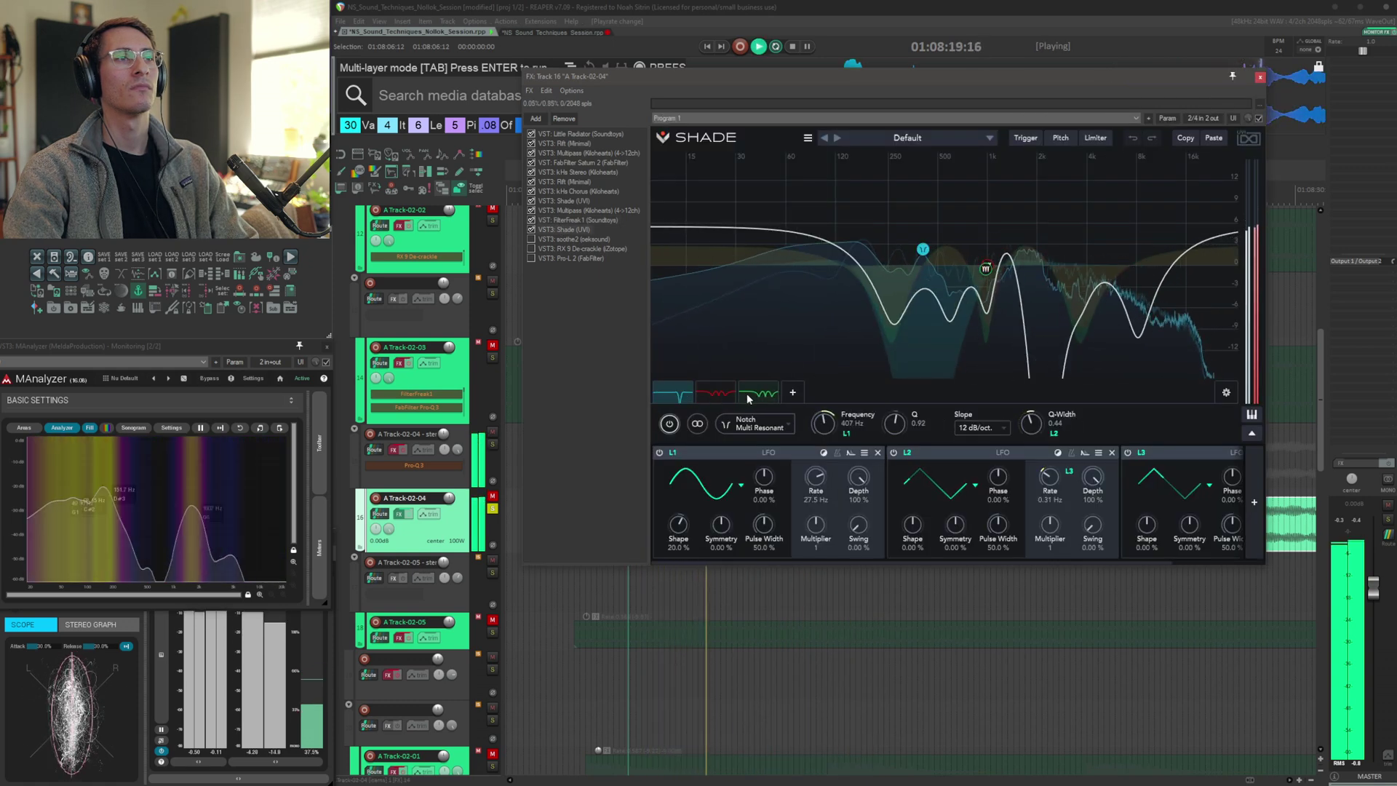
left_click(757, 394)
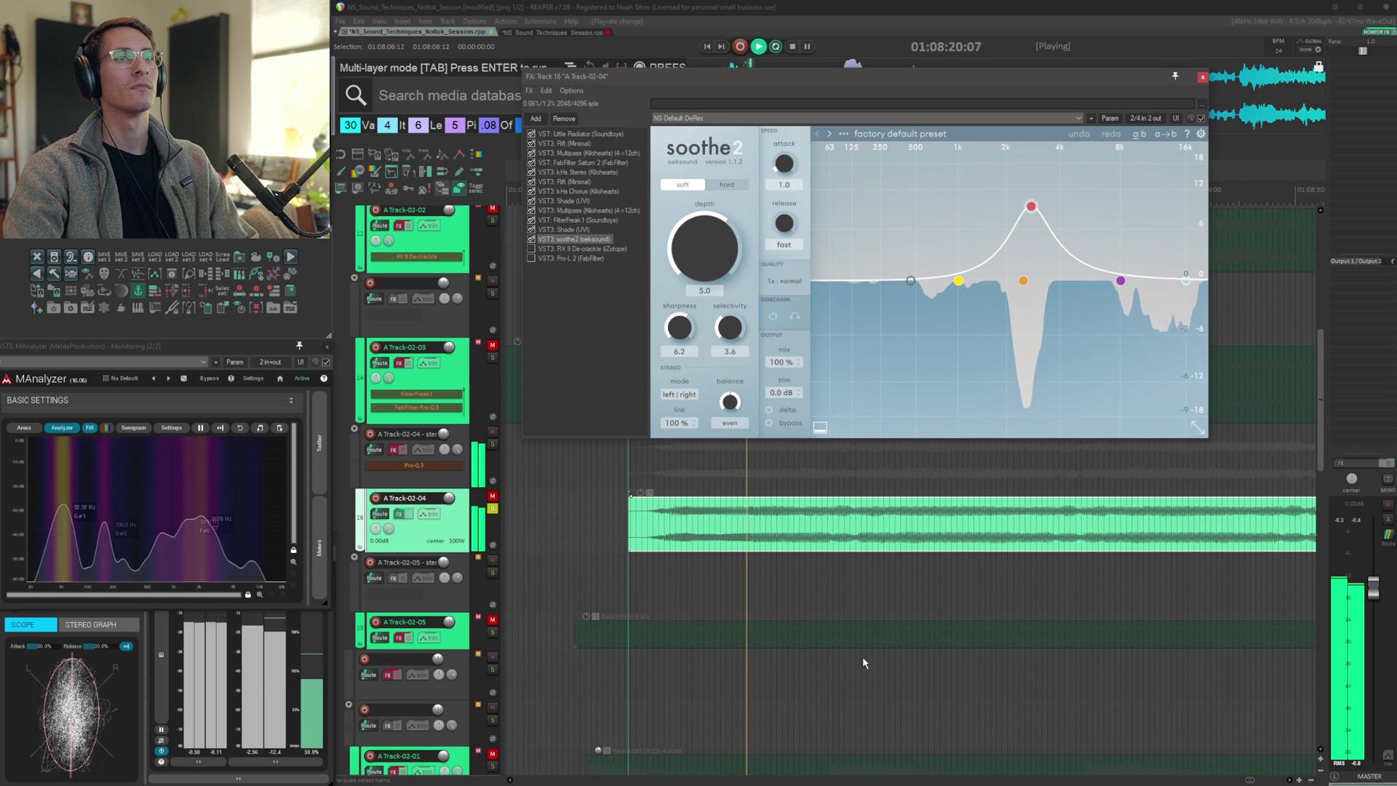
key("space")
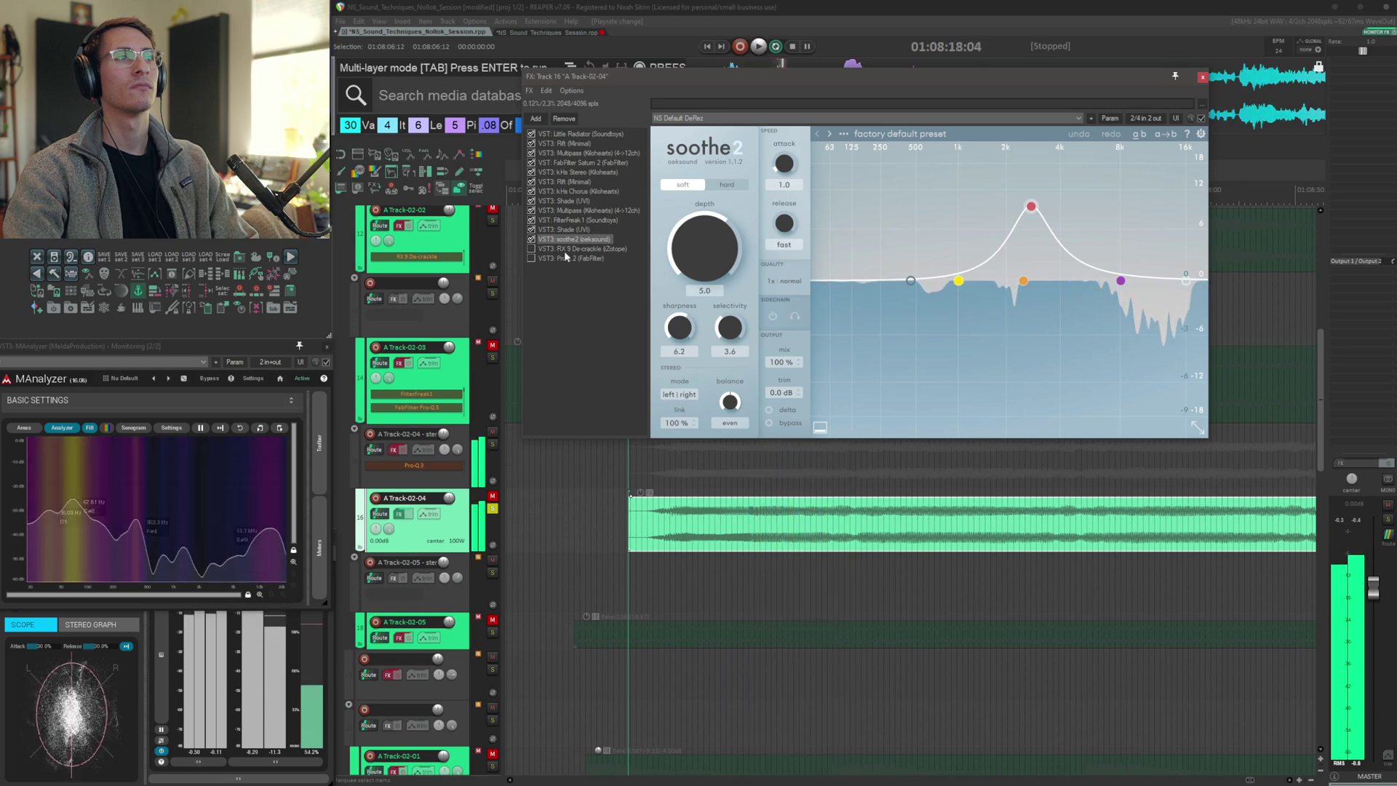
left_click(565, 248)
key("space")
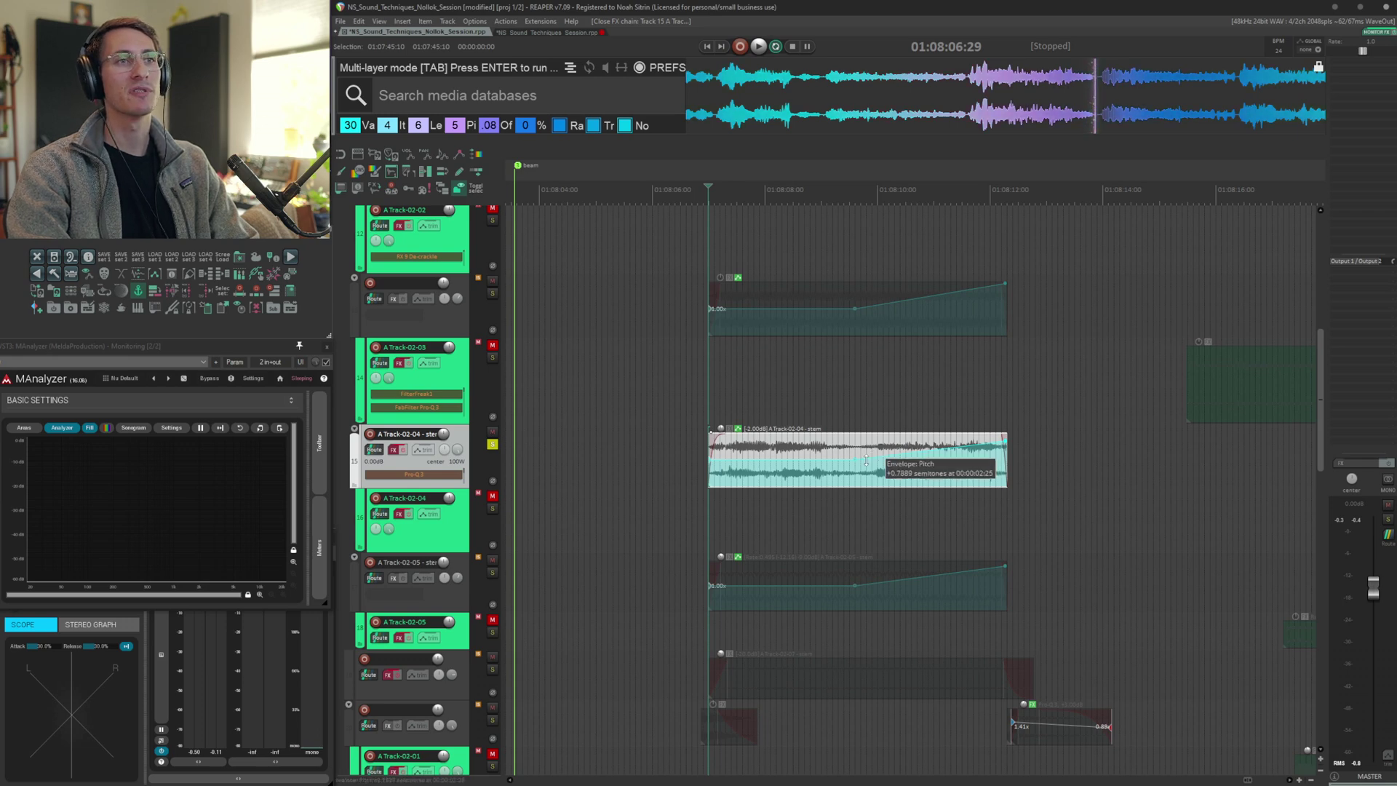
Audition the A Track-02-05 layer and open its FX chain on SerumFX
key("space")
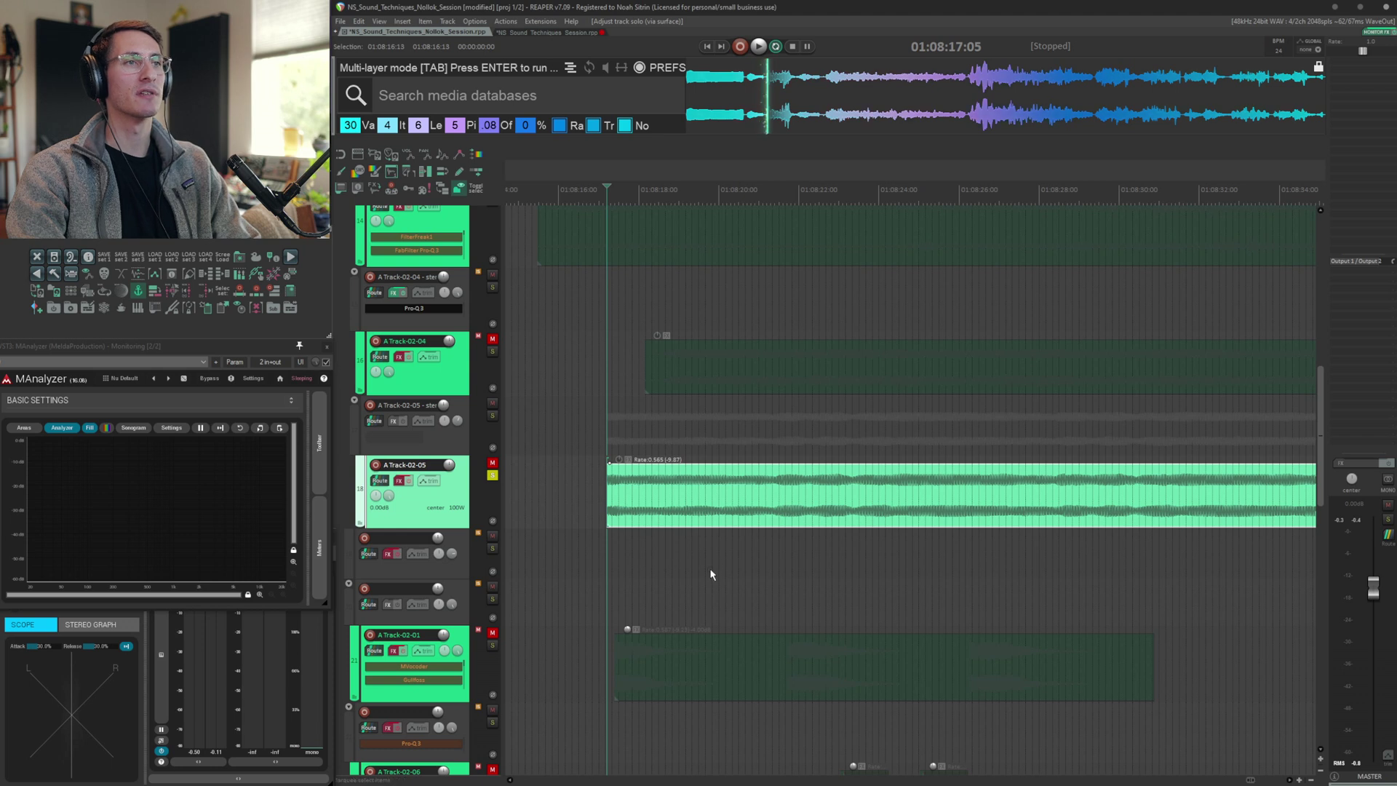
key("space")
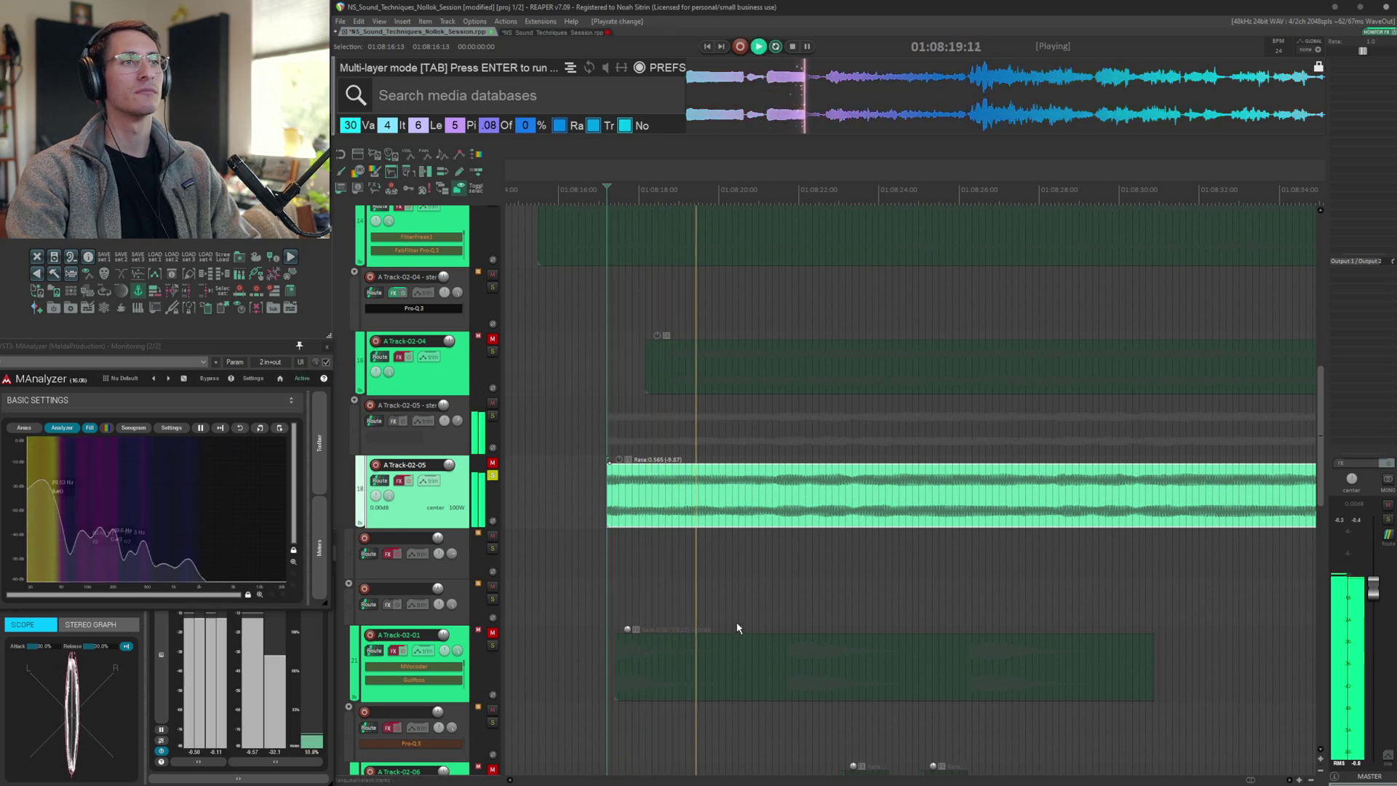
left_click(398, 481)
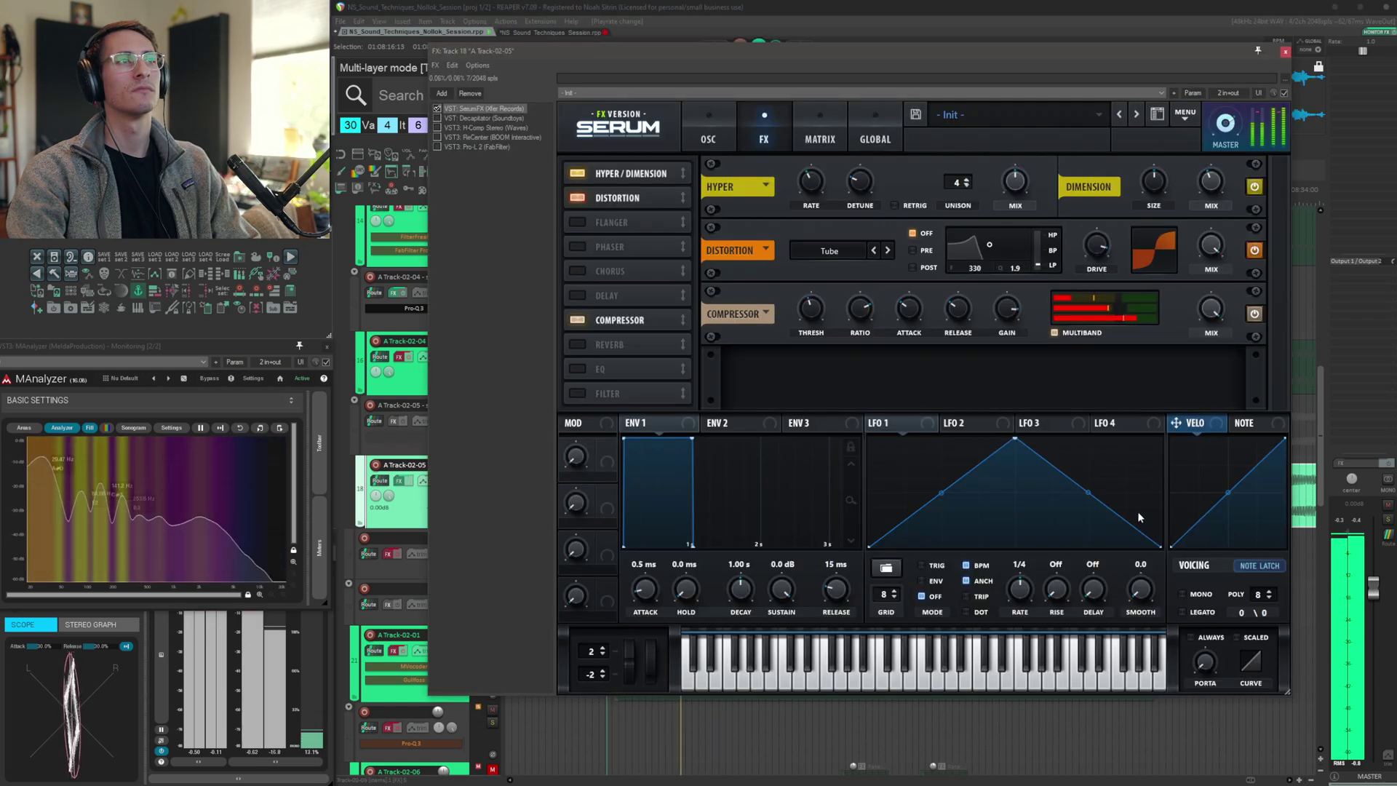
Step through Decapitator, H-Comp and ReCenter in A Track-02-05's chain while auditioning
left_click(483, 118)
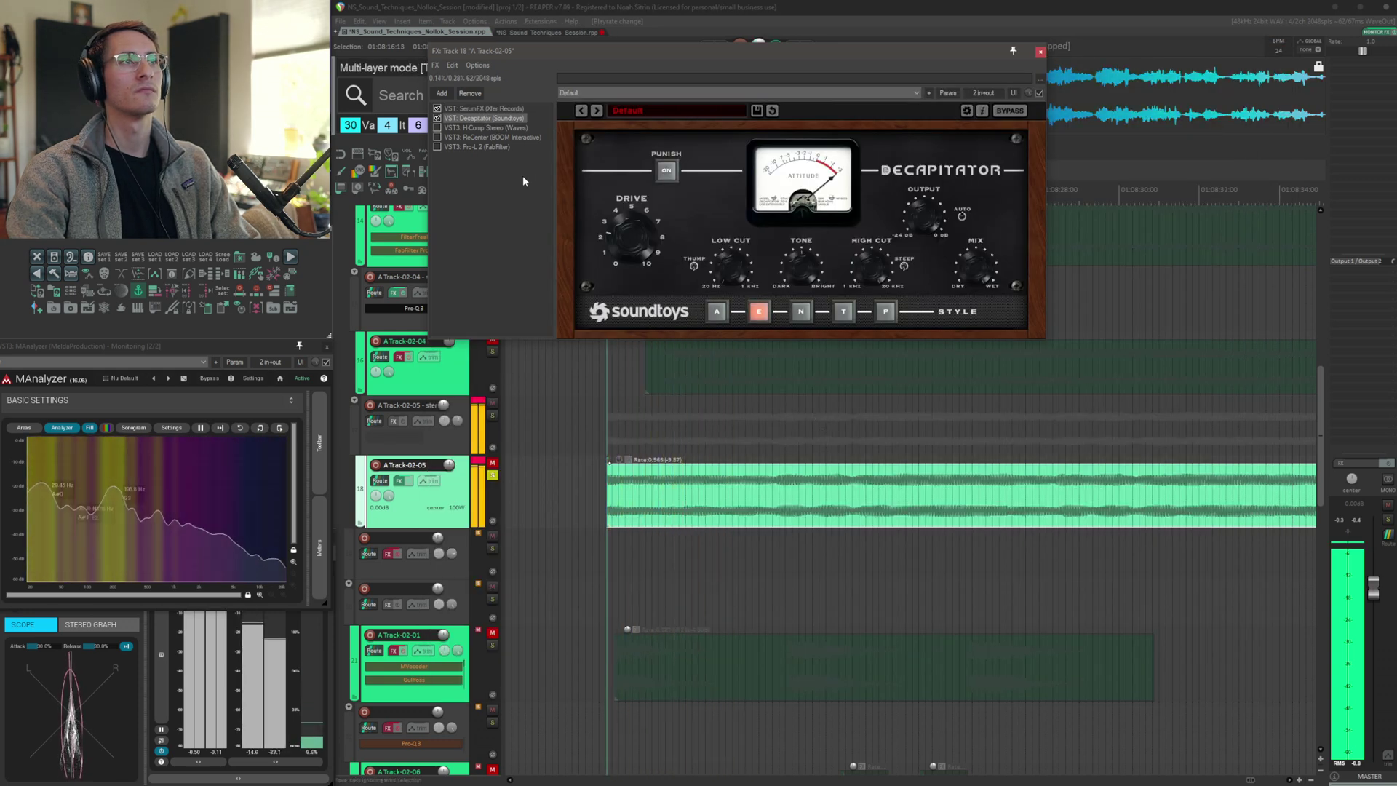
left_click(480, 127)
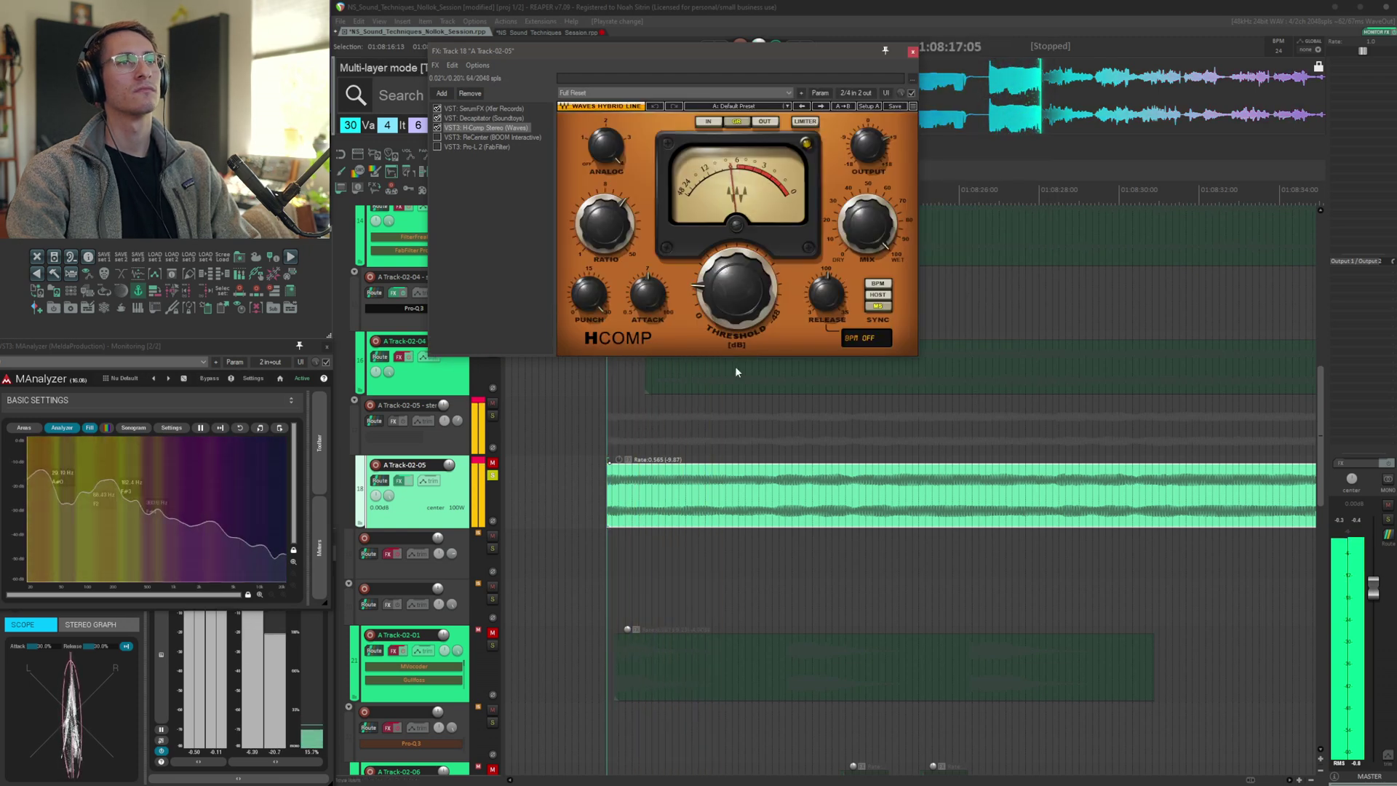
left_click(438, 137)
key("space")
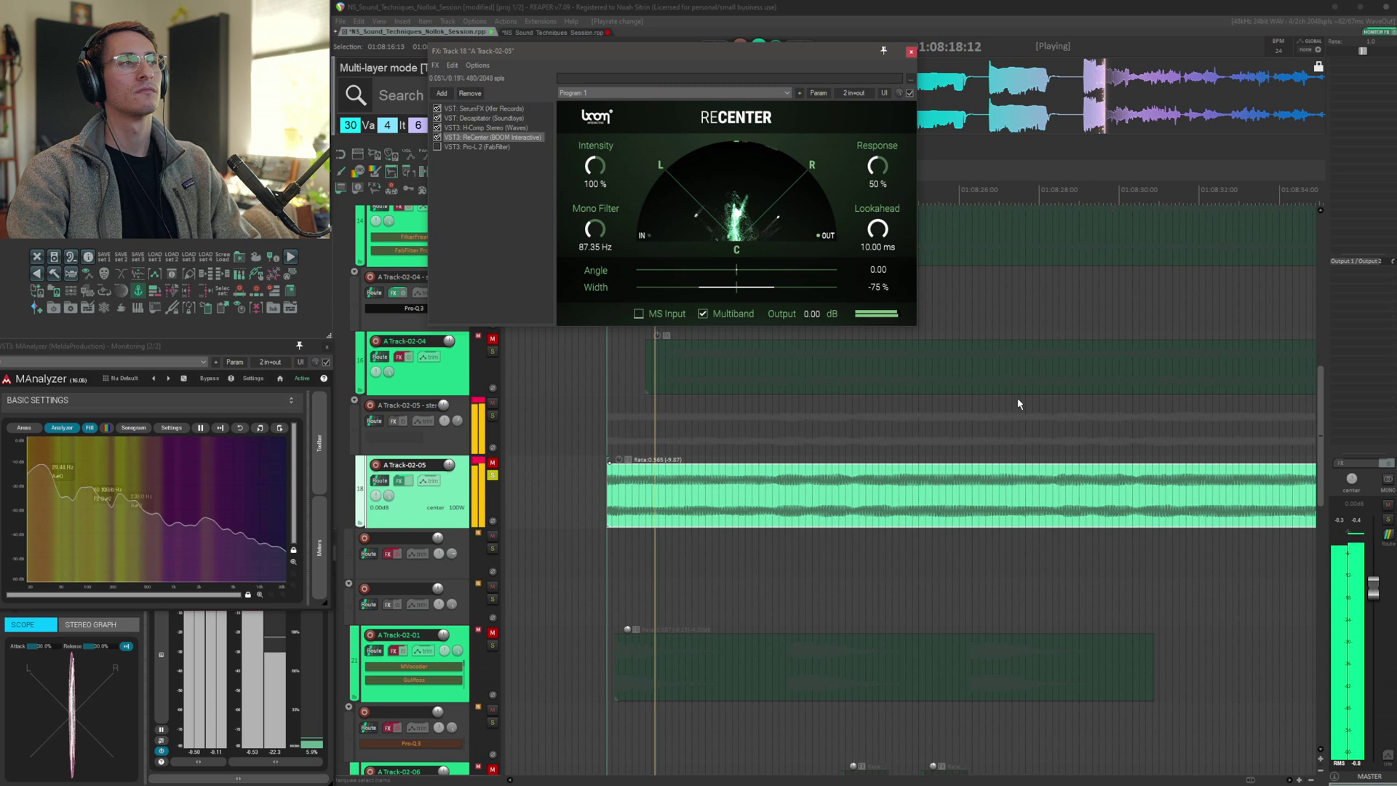
Audition Pro-L 2 at the end of A Track-02-05's chain, then close the FX window
key("space")
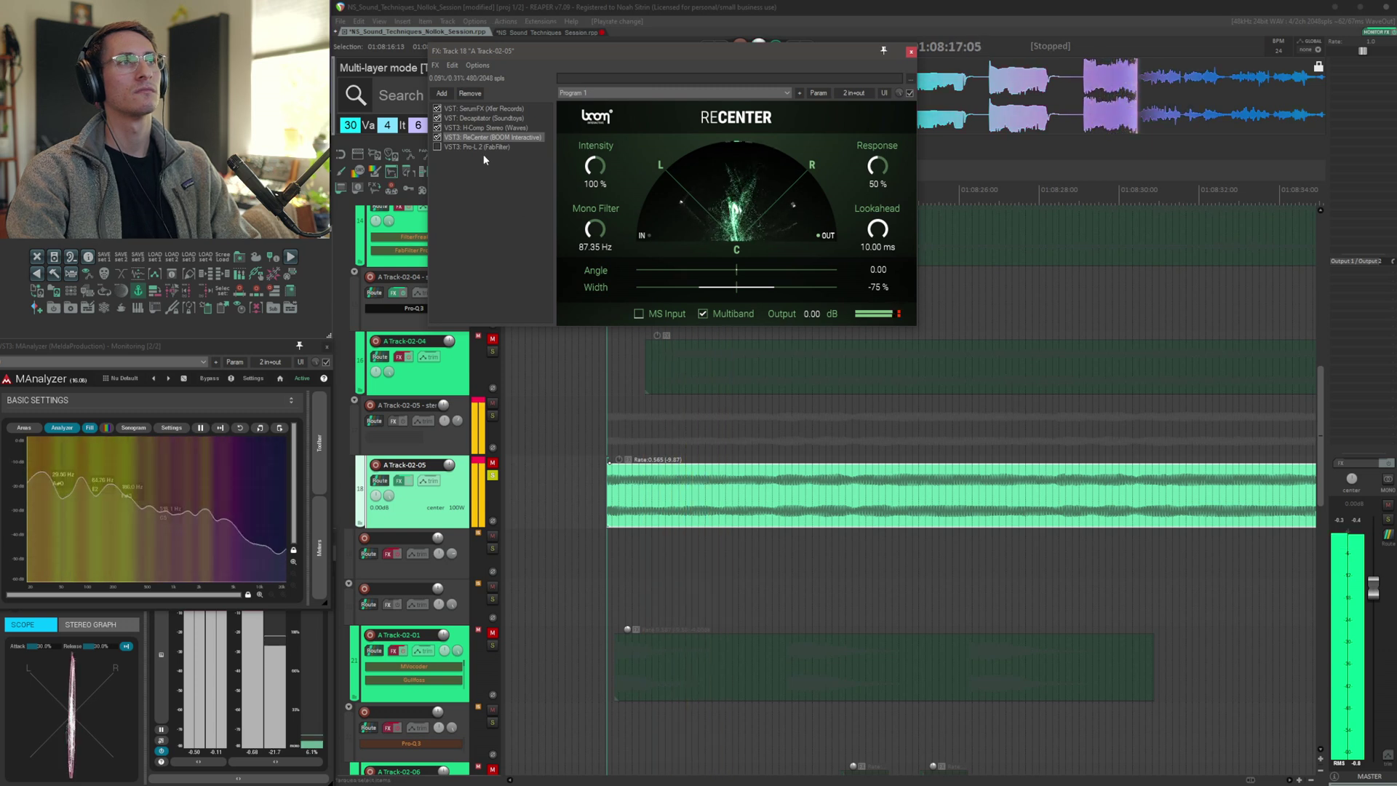
left_click(477, 146)
key("space")
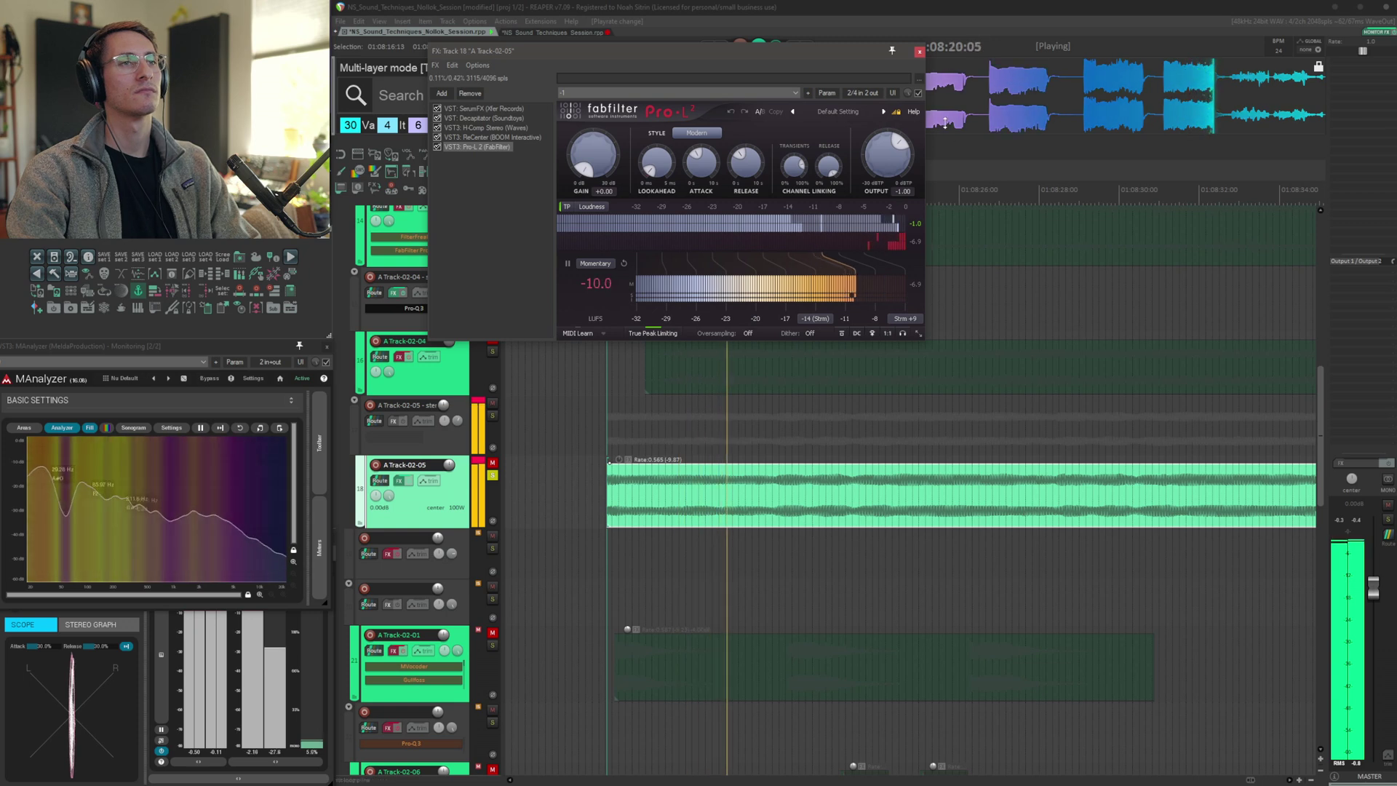
key("space")
left_click(919, 55)
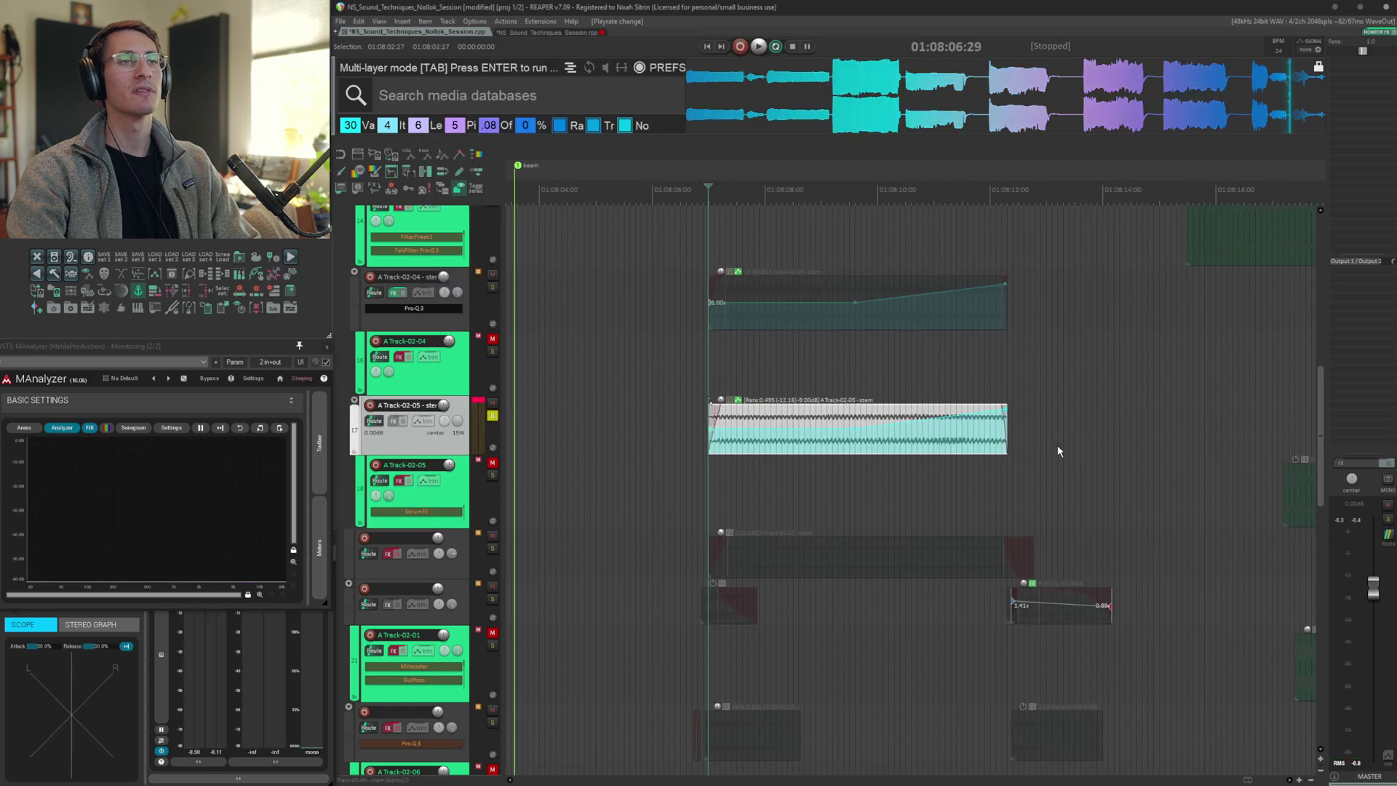
Play the stem layer, then select the A Track-02-07 item further down and audition it
key("space")
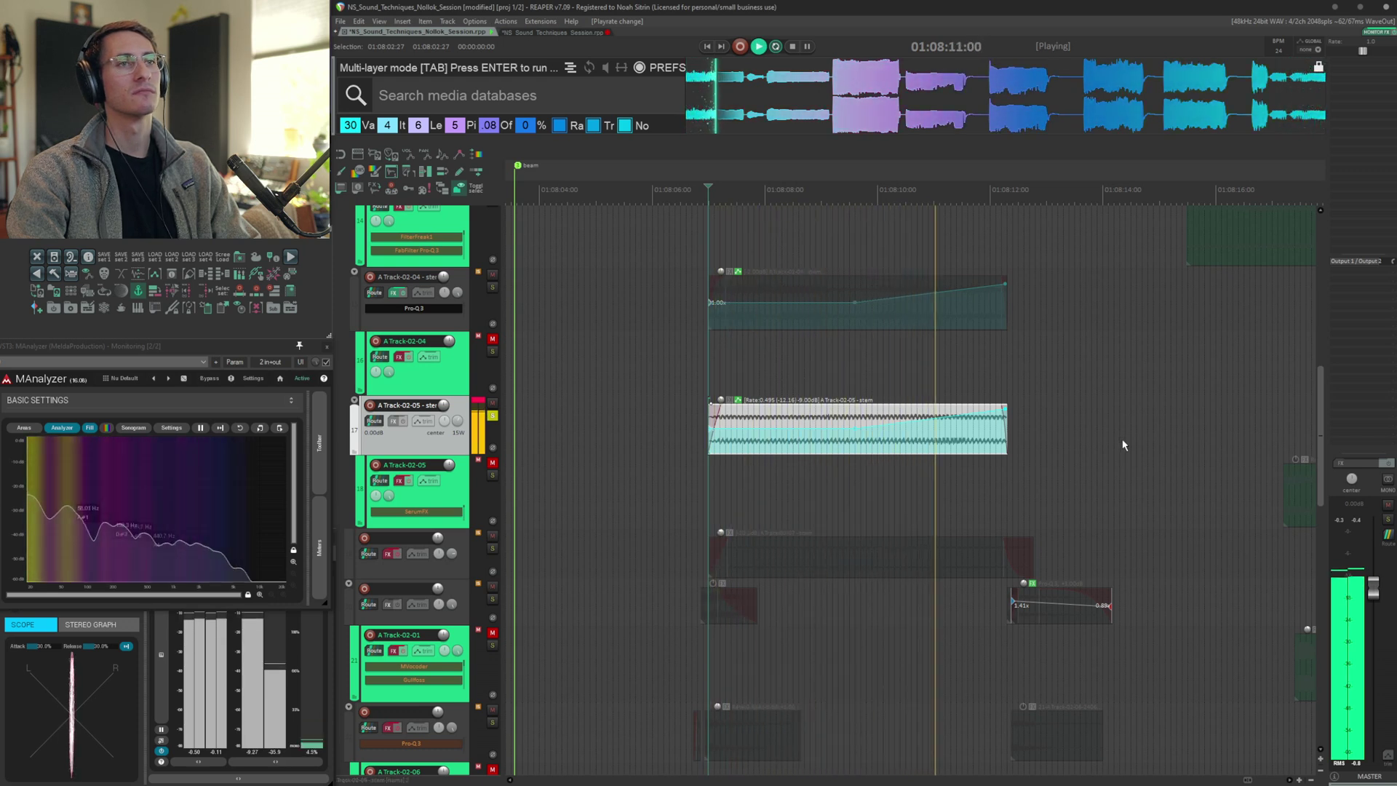
key("space")
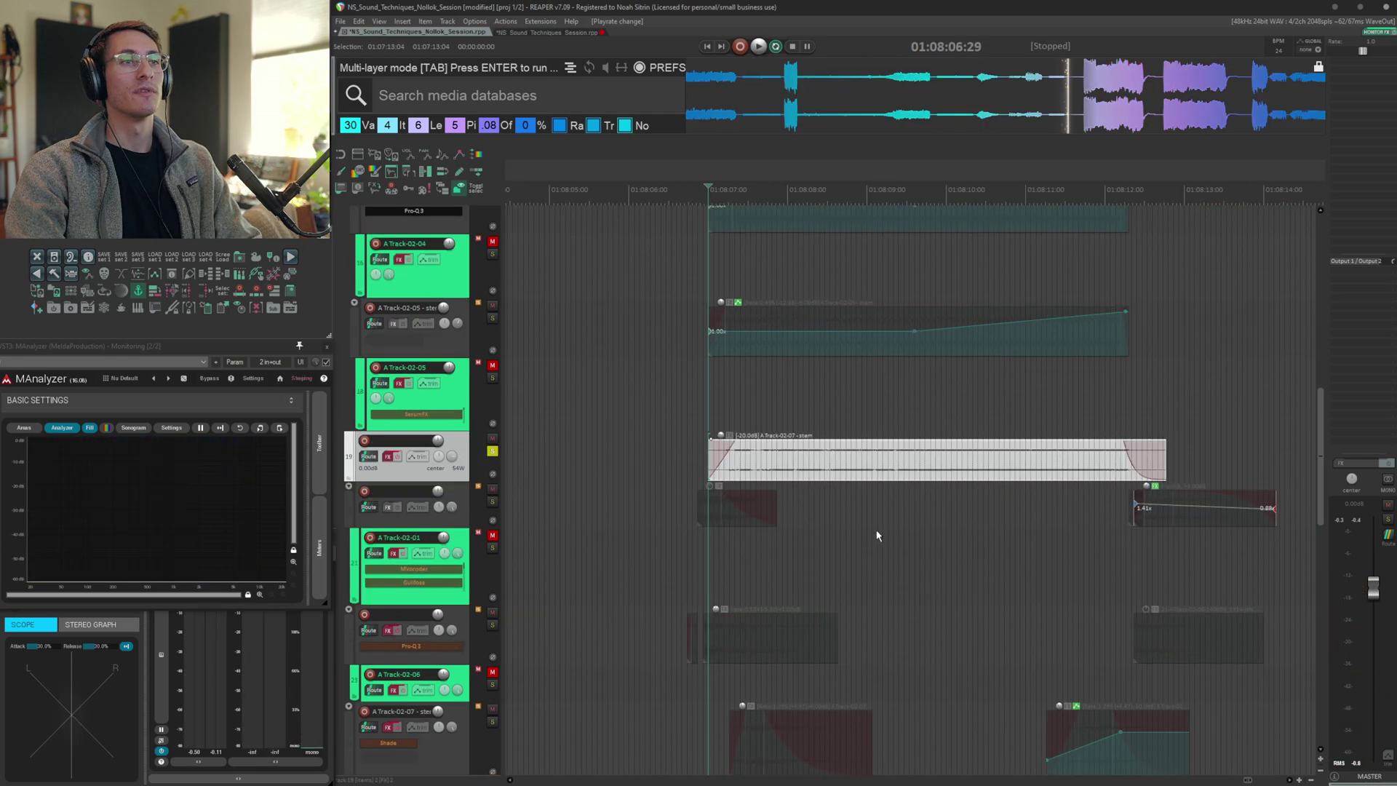
scroll(877, 536, "down", 3)
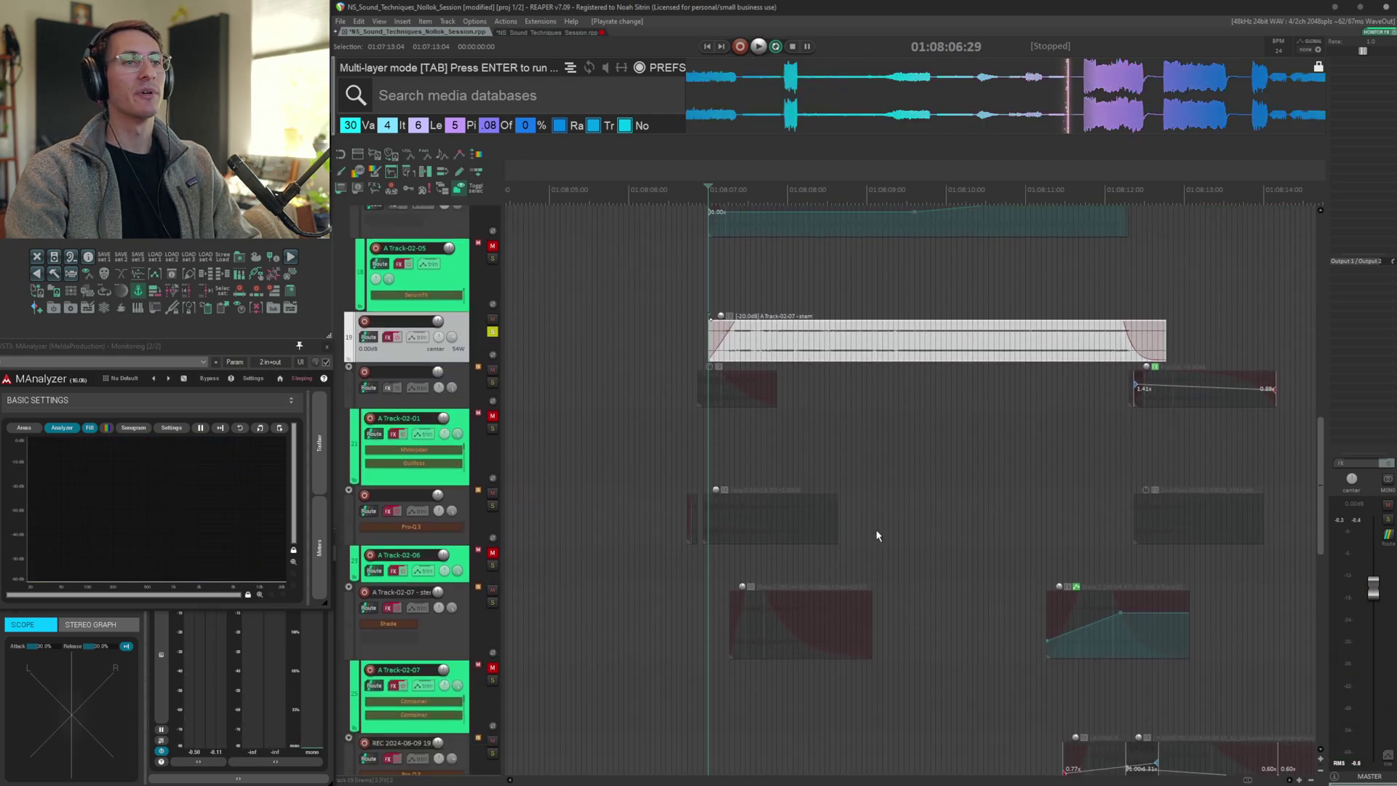
scroll(877, 536, "down", 2)
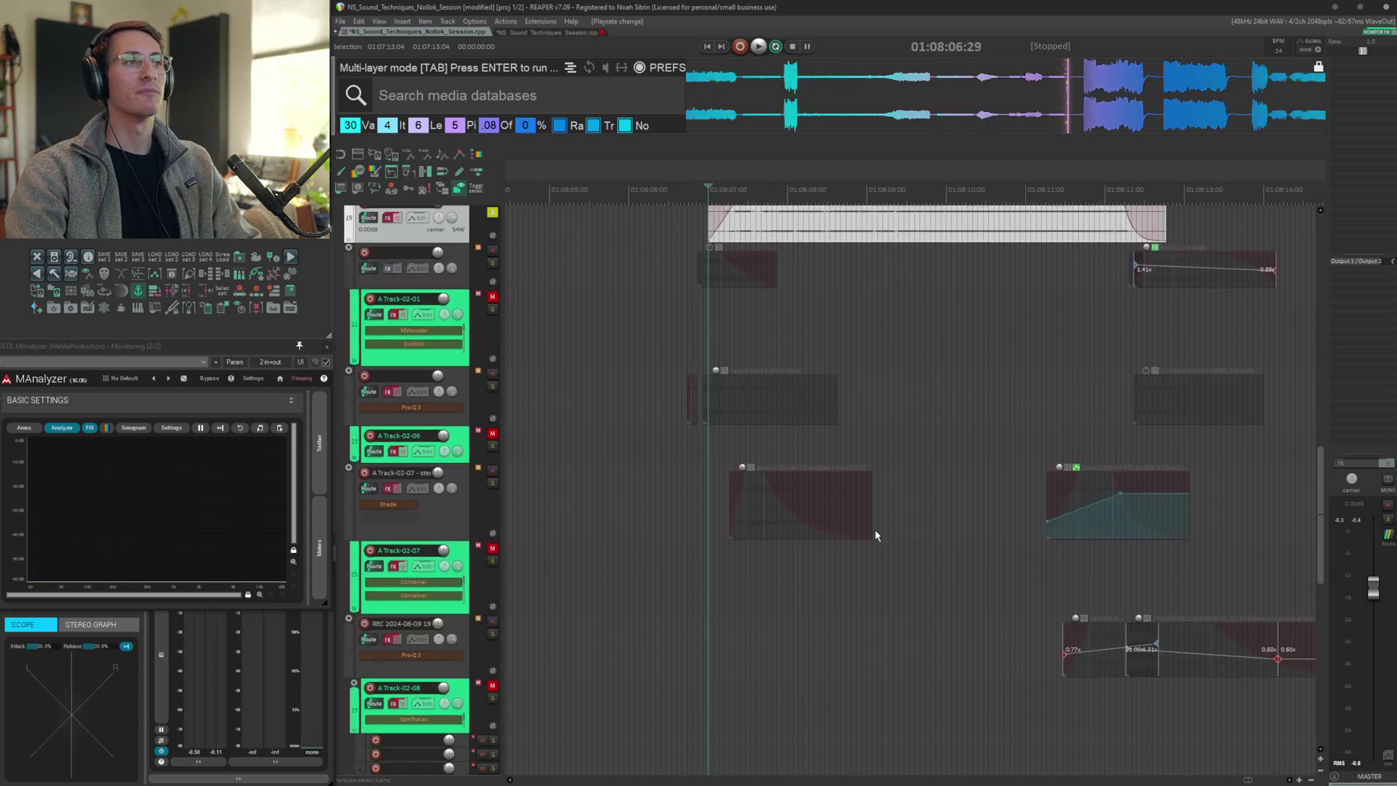
left_click(717, 543)
key("ctrl+Right")
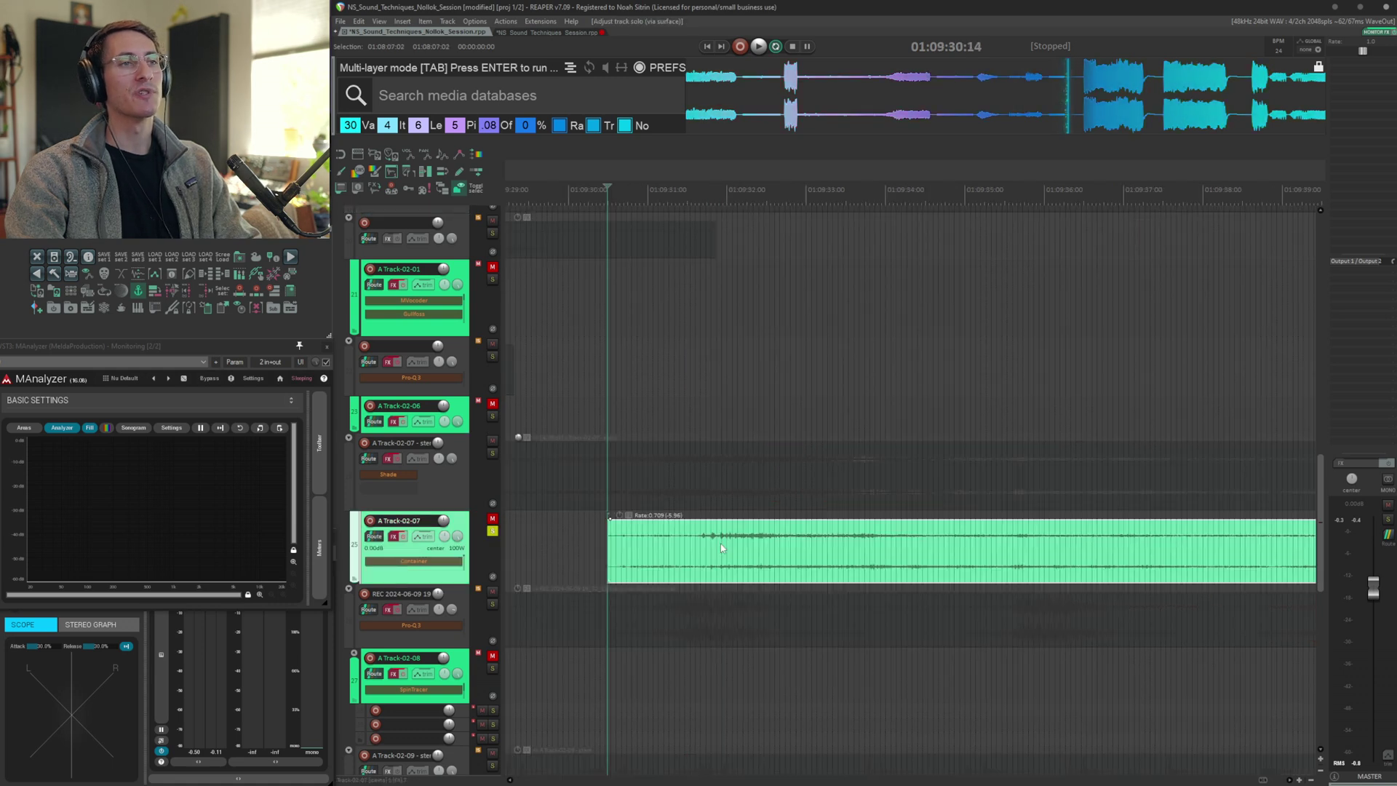
key("space")
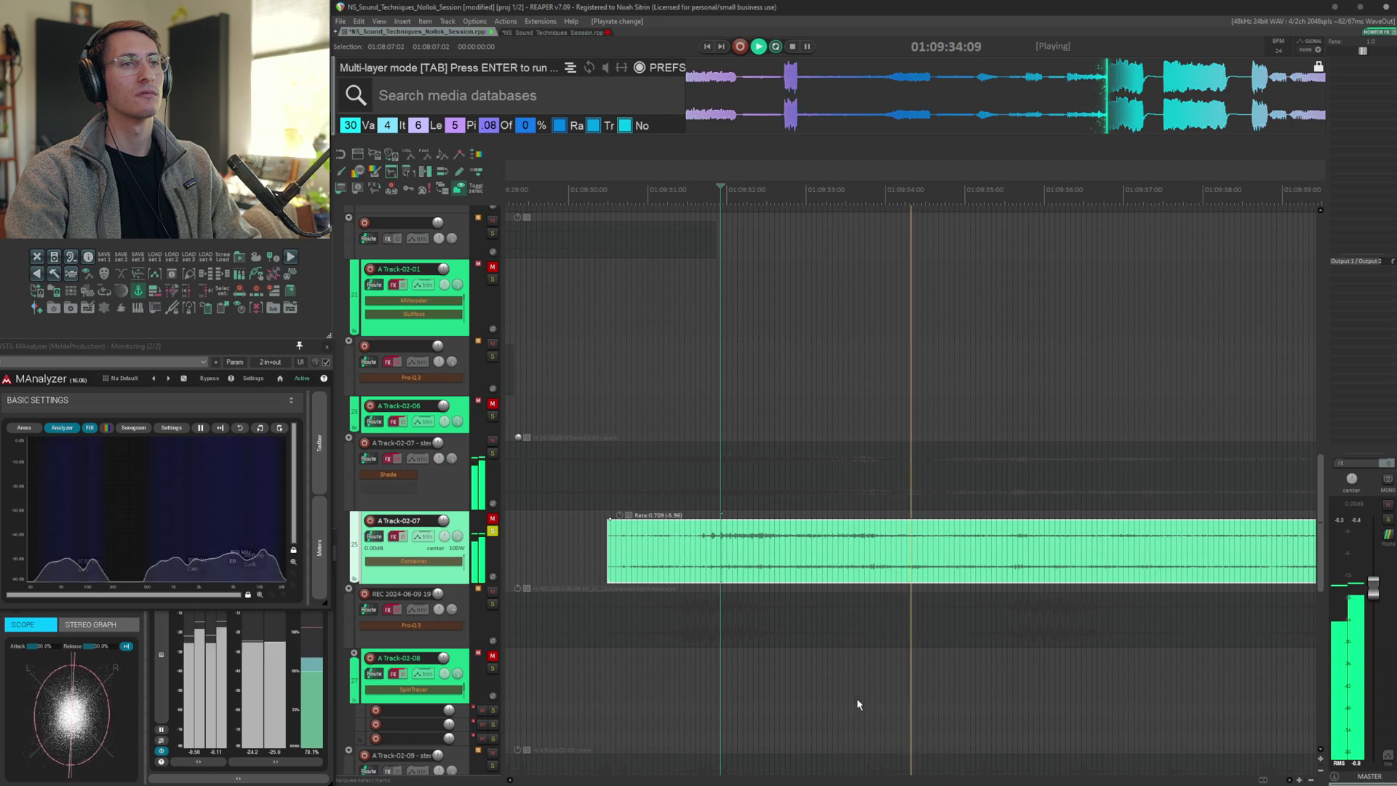
key("space")
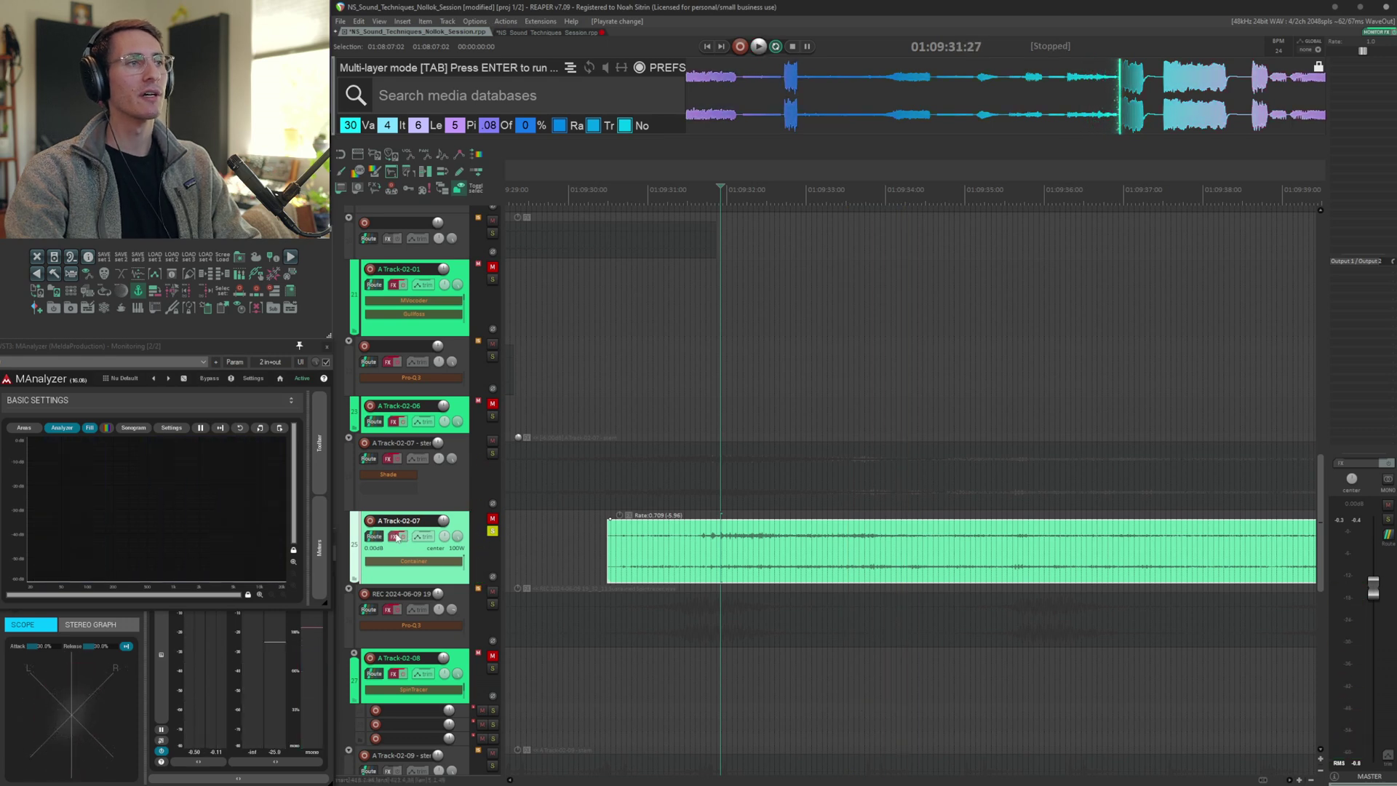
Open A Track-02-07's FX chain and audition MGranularMB, then view the ReCenter plugin
left_click(396, 538)
key("space")
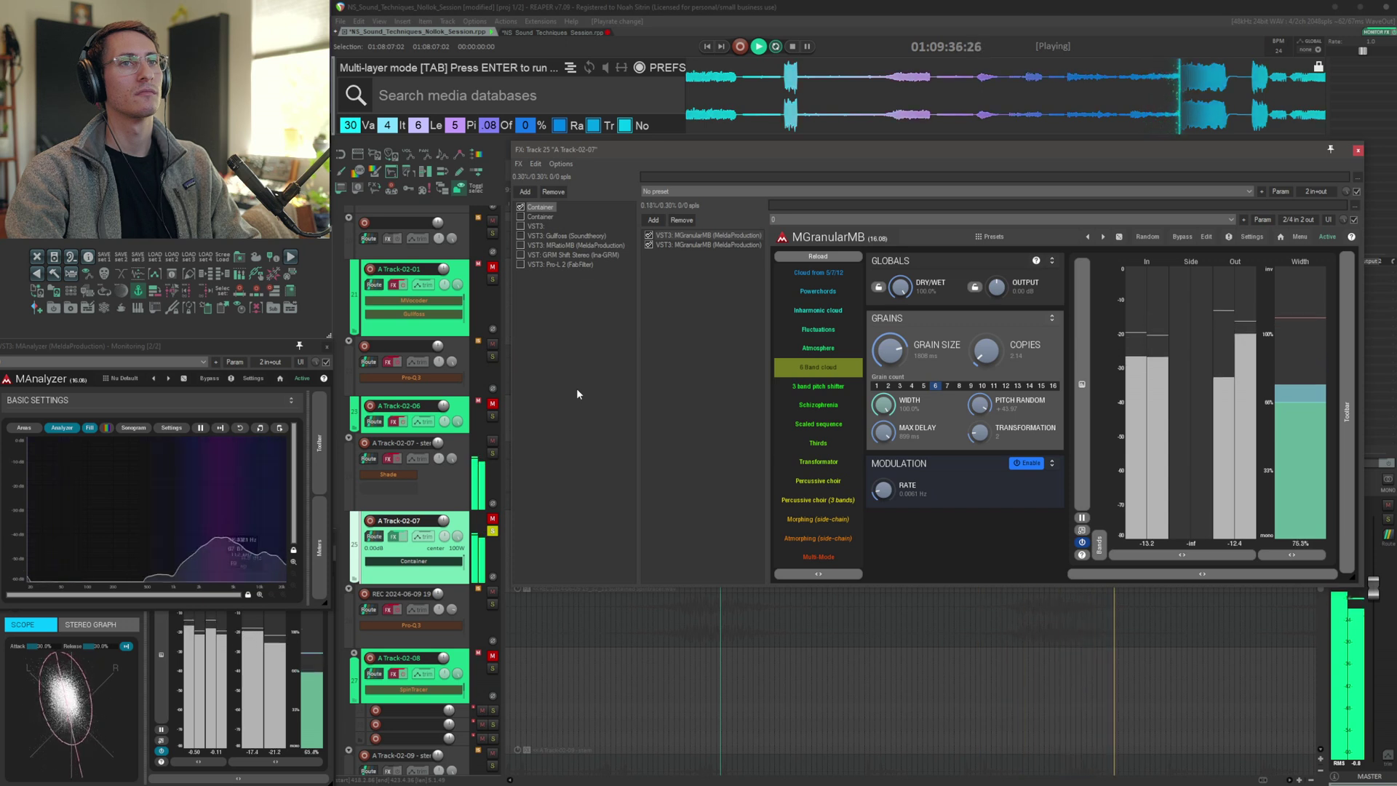
left_click(537, 226)
key("space")
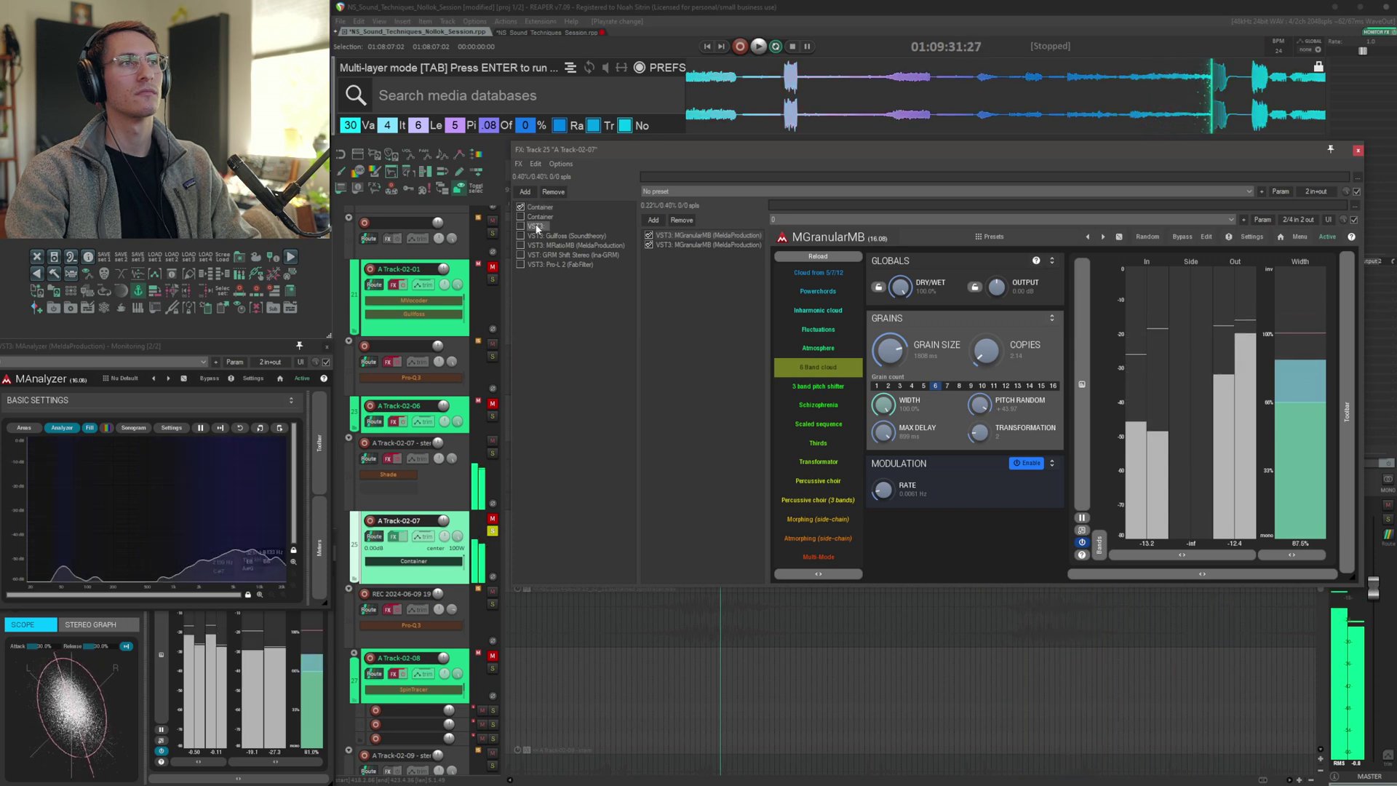
Enable ReCenter and Gullfoss in A Track-02-07's chain while auditioning each
left_click(521, 225)
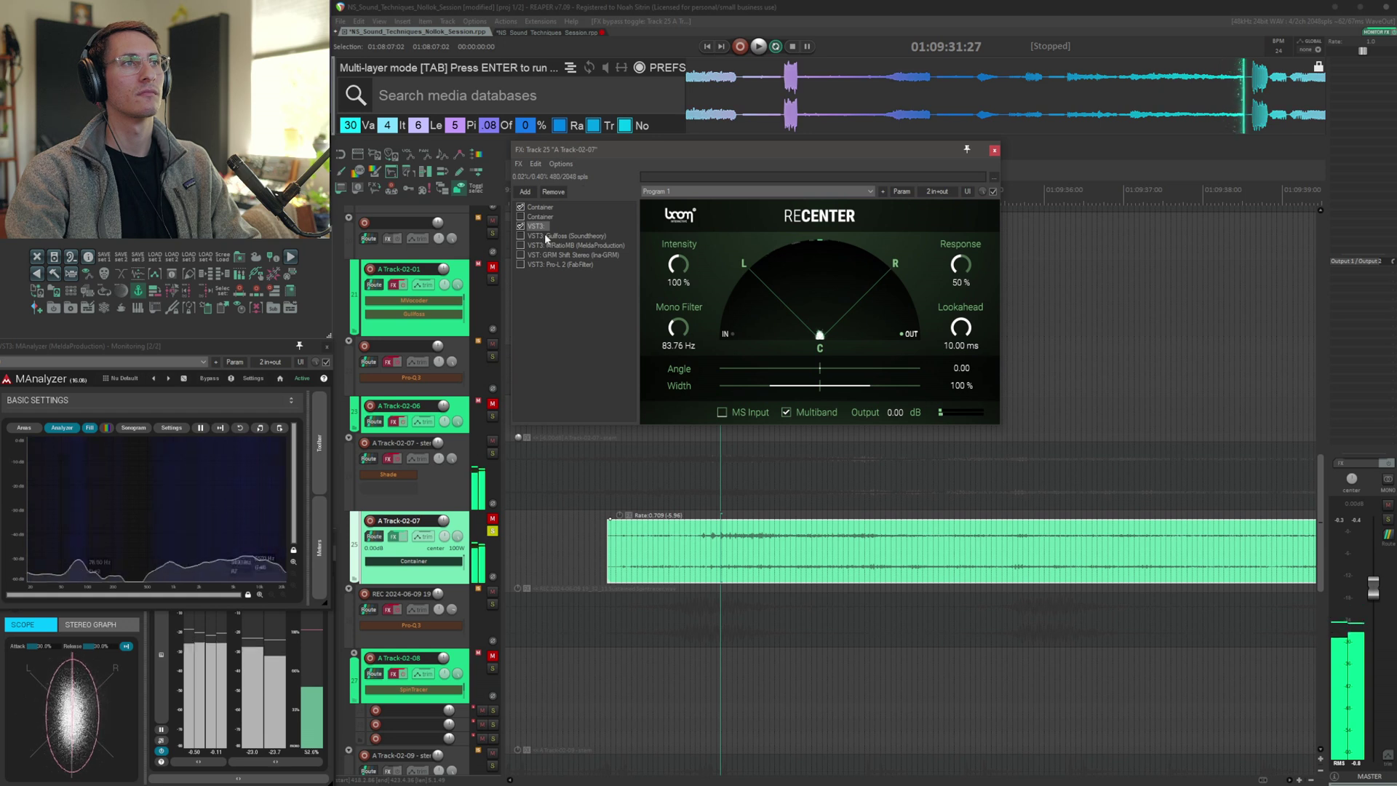
key("space")
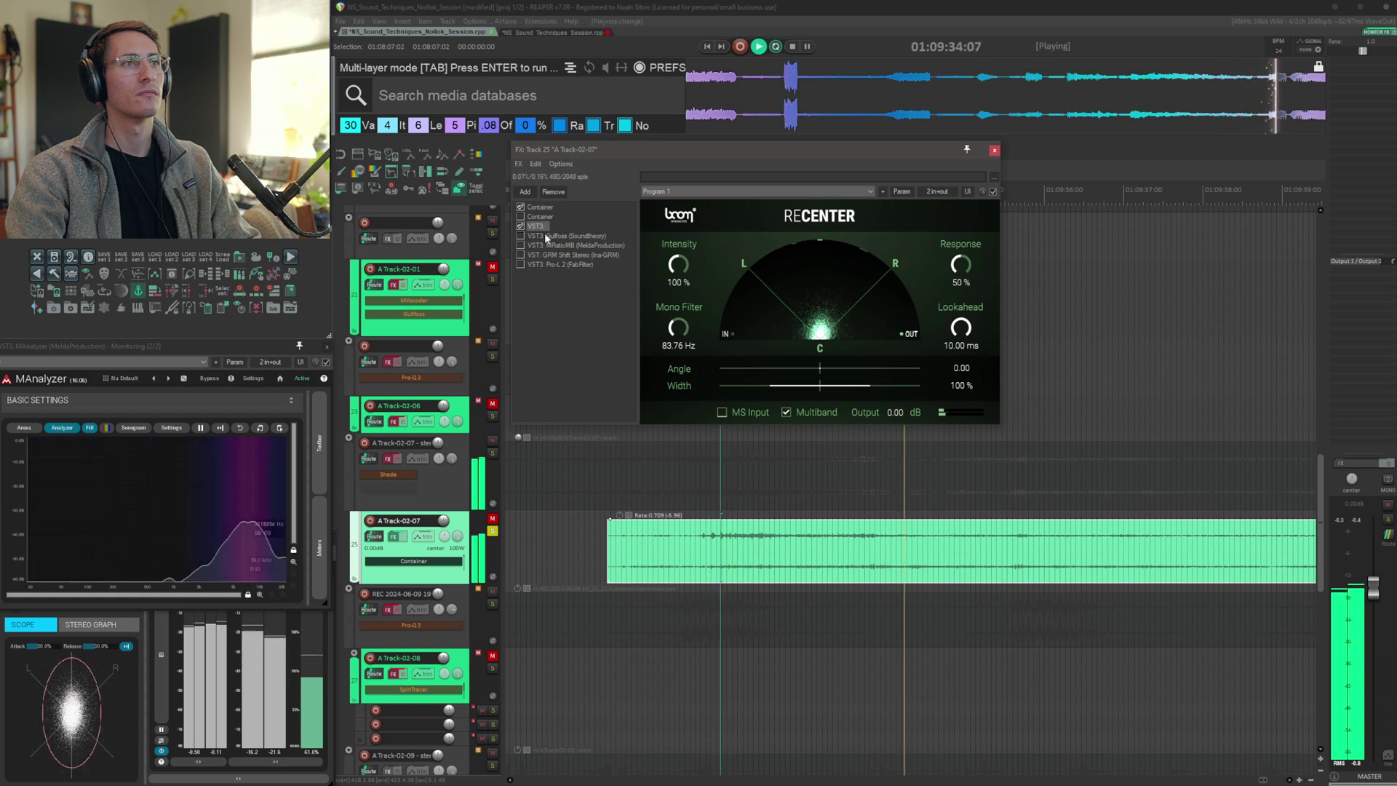
key("space")
left_click(521, 235)
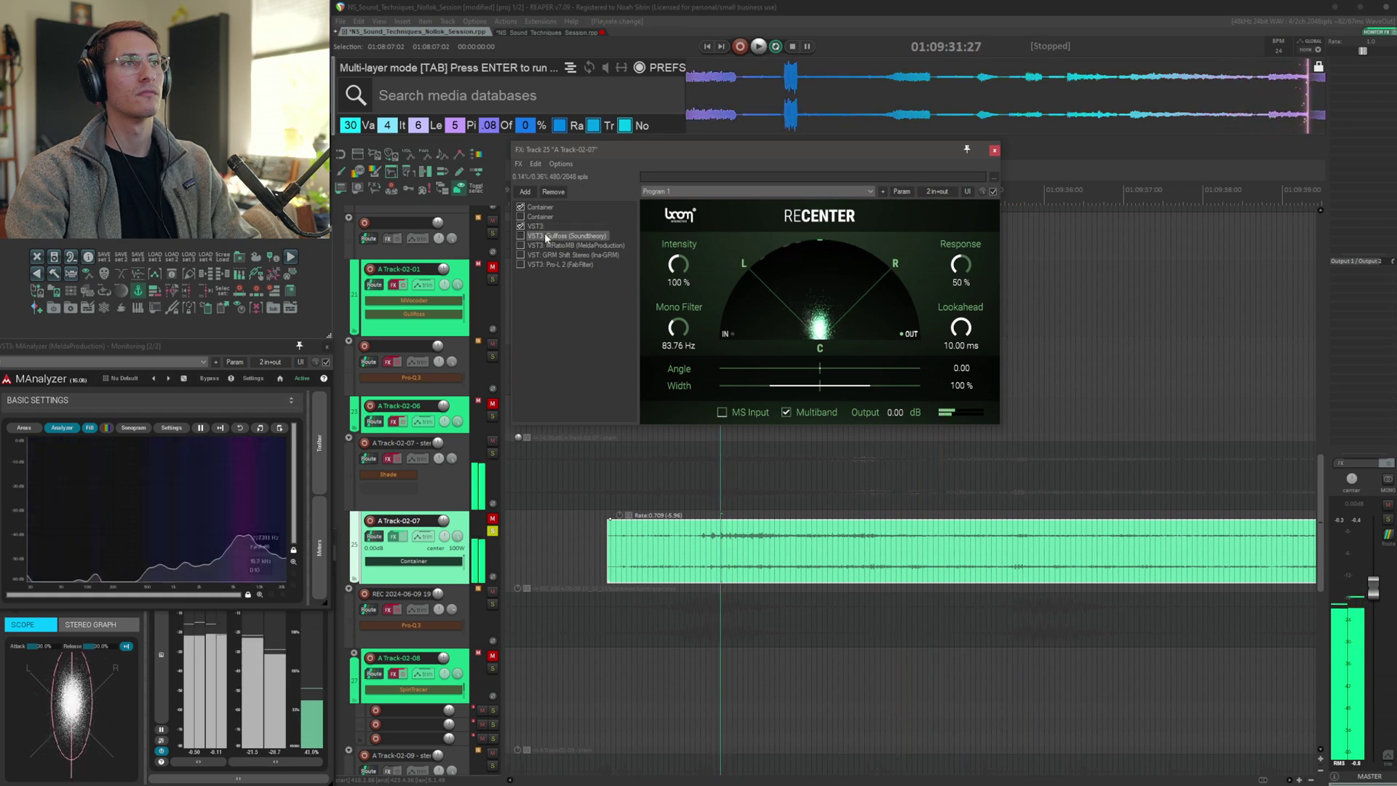
key("space")
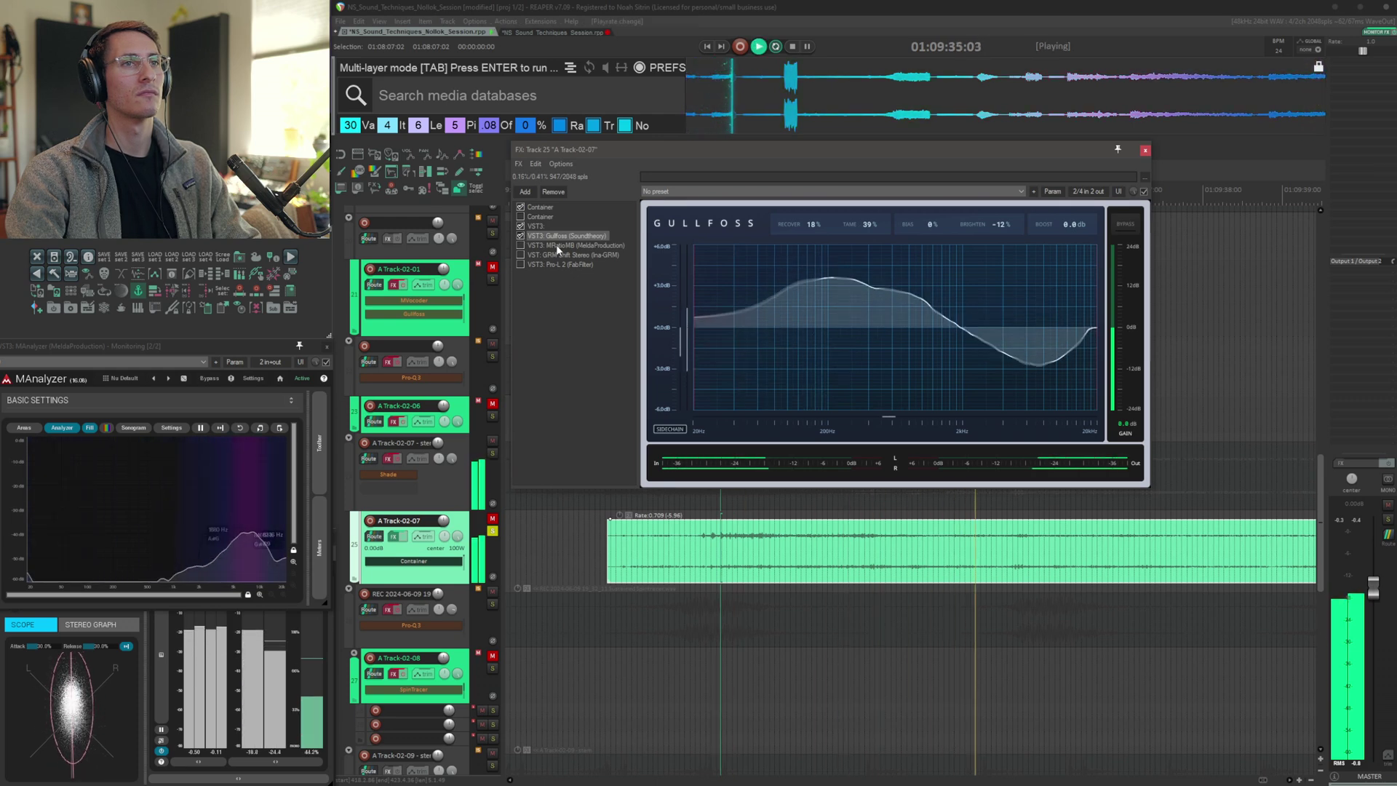
Audition the MRatioMB plugin in A Track-02-07's chain
left_click(556, 244)
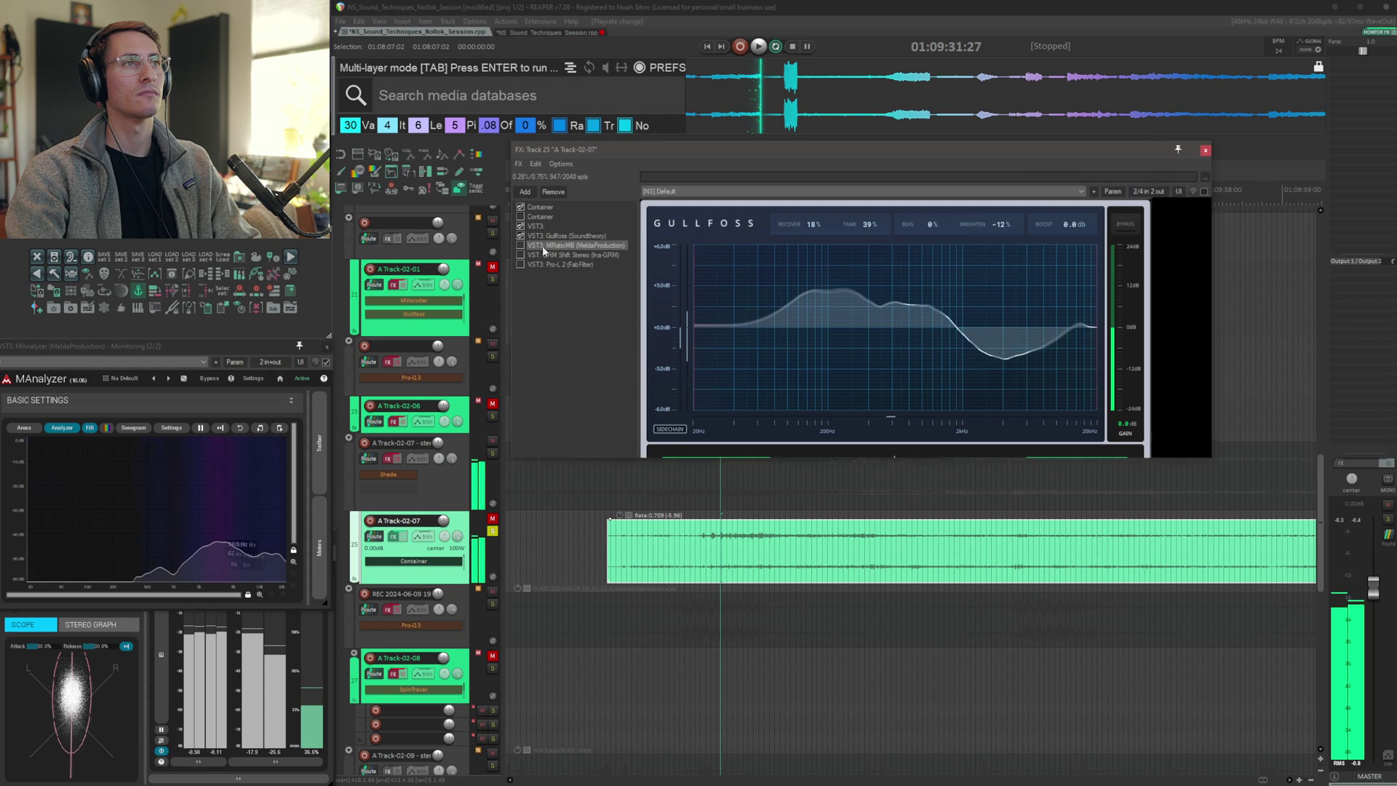
key("space")
key("space")
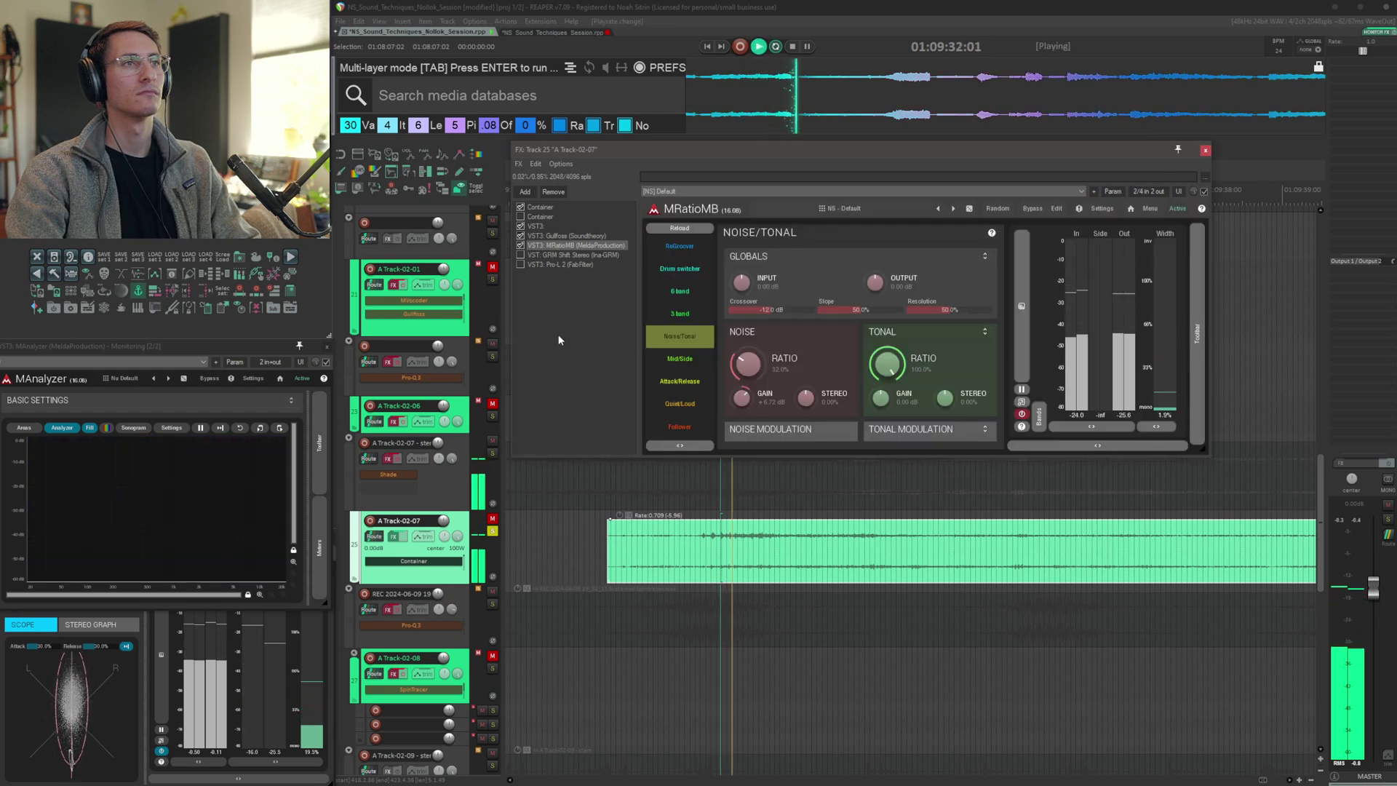
Enable GRM Shift in the chain and audition it, then bypass the track's FX and adjust the shift display
left_click(557, 255)
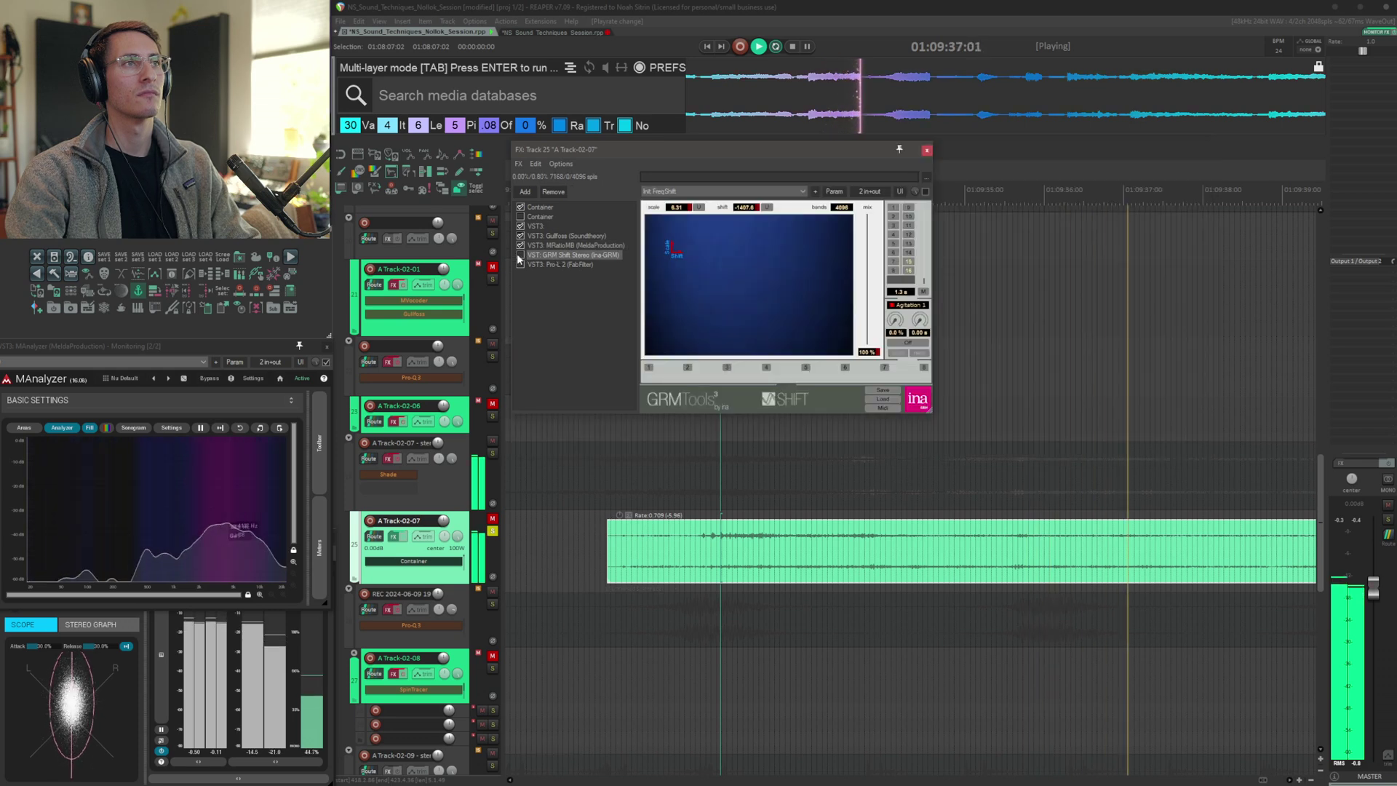
left_click(520, 255)
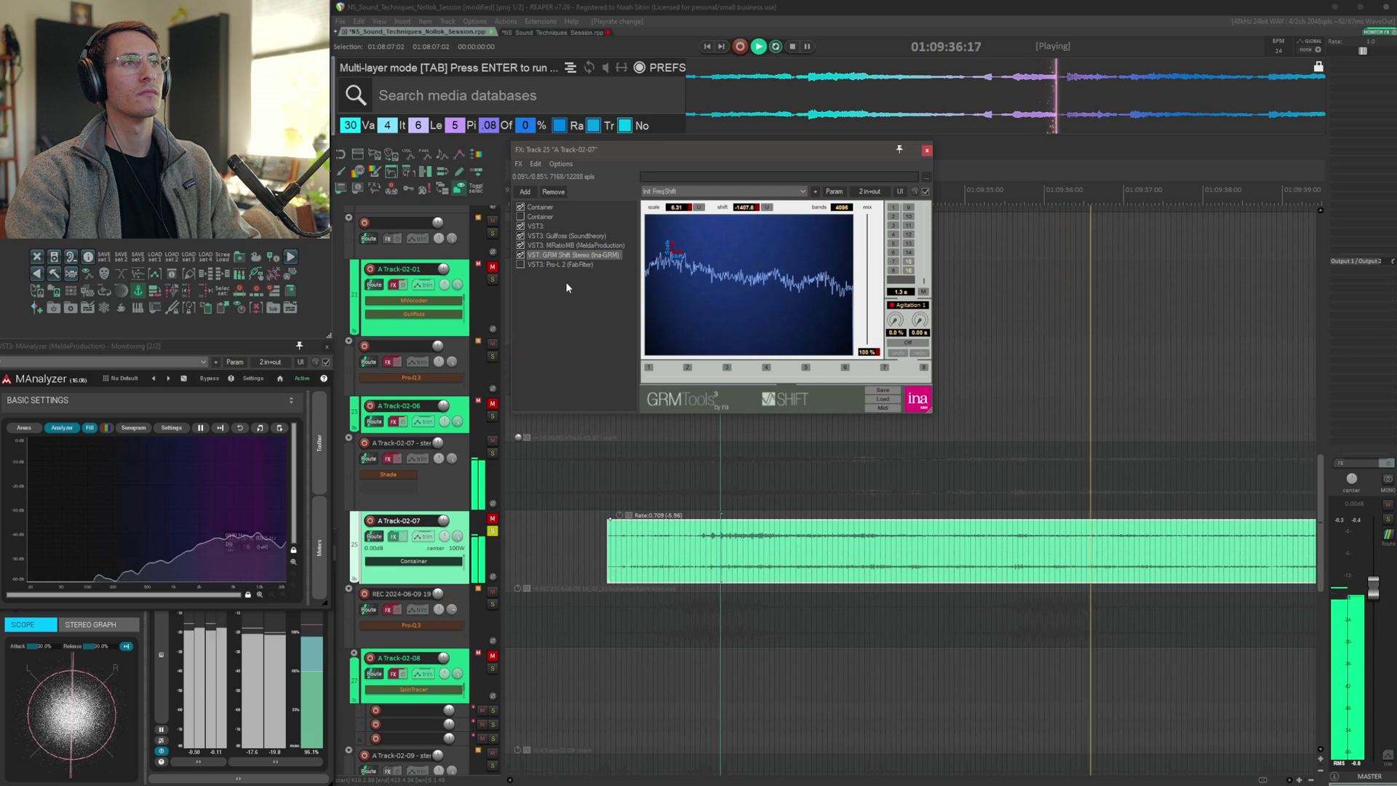
key("space")
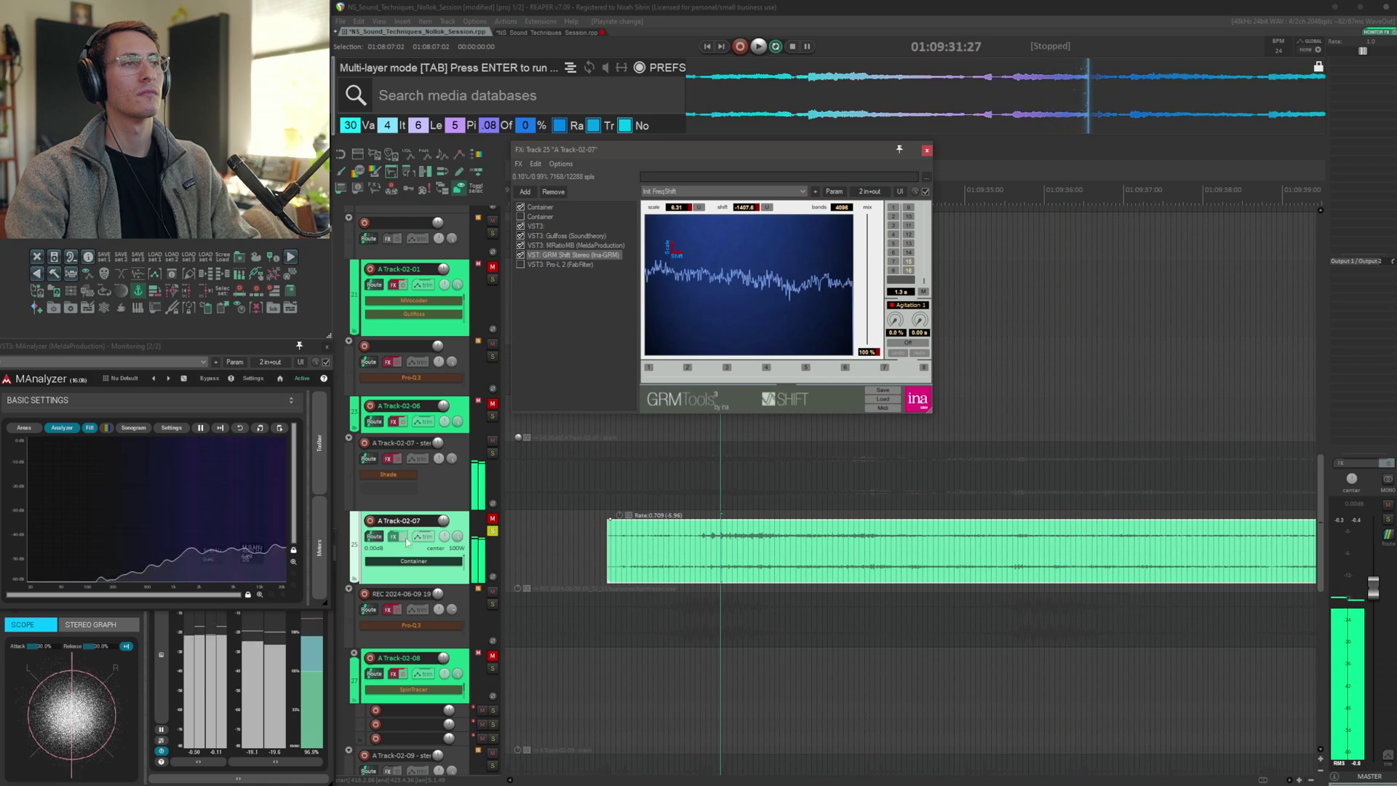
left_click(404, 539)
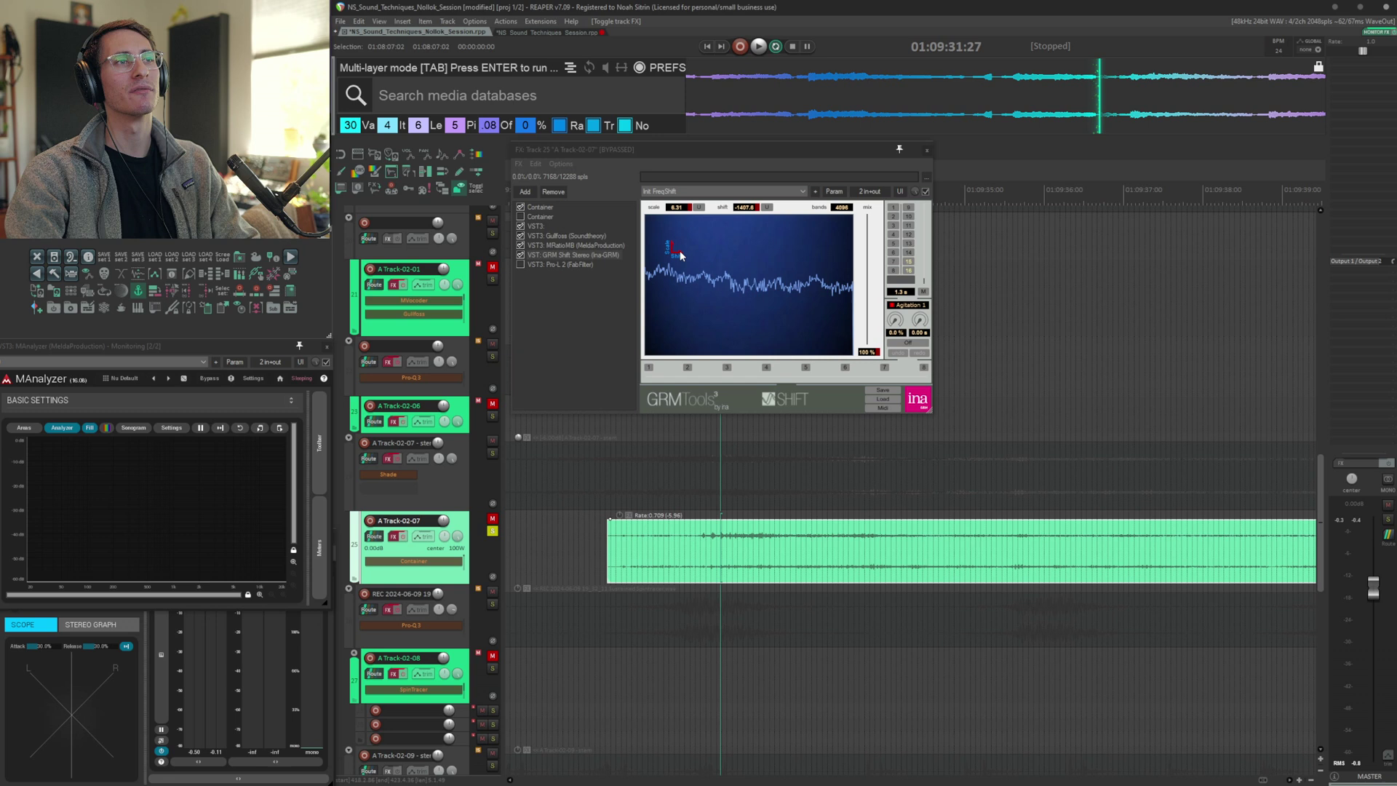
left_click_drag(681, 255, 773, 249)
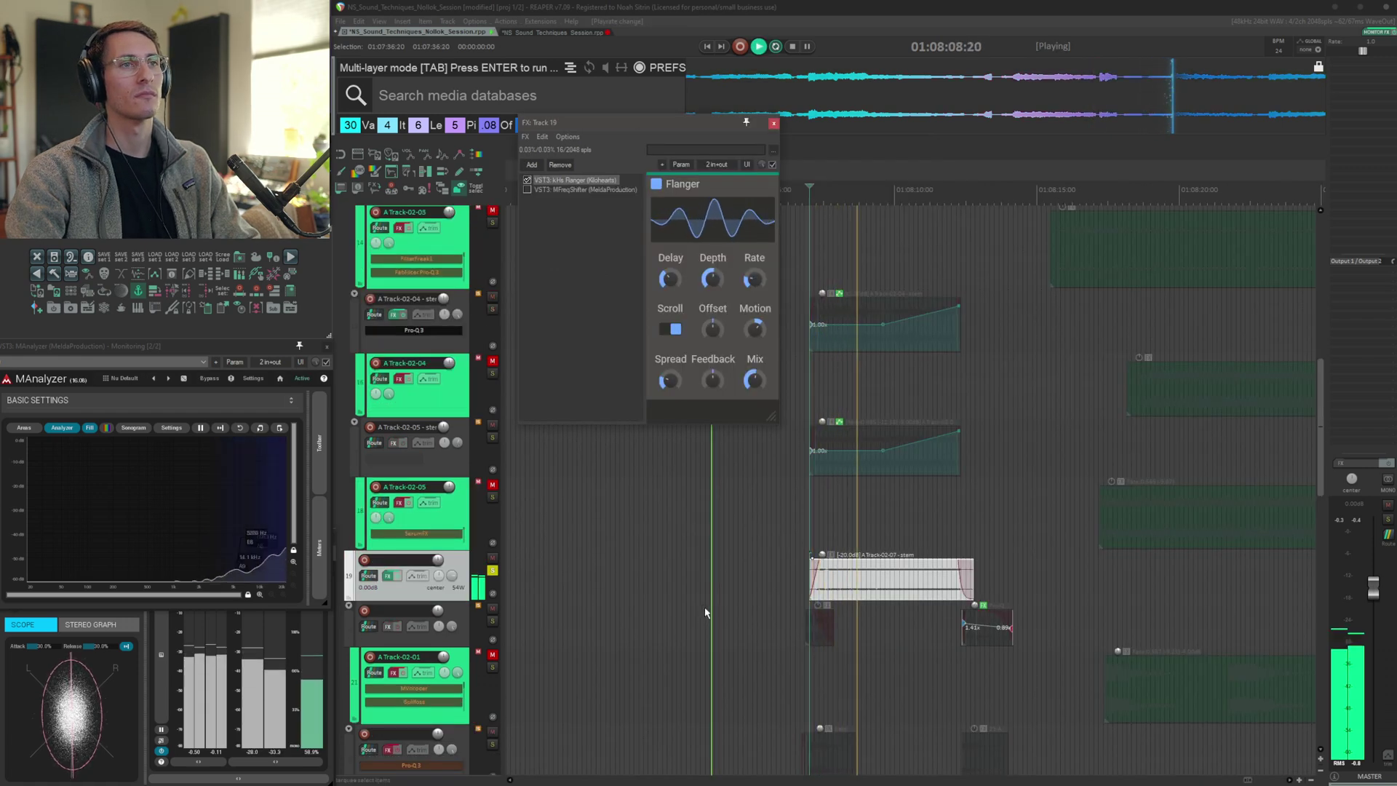
Audition Flanger and MFreqShifter in Track 19's FX chain, then close the window
key("space")
left_click(525, 190)
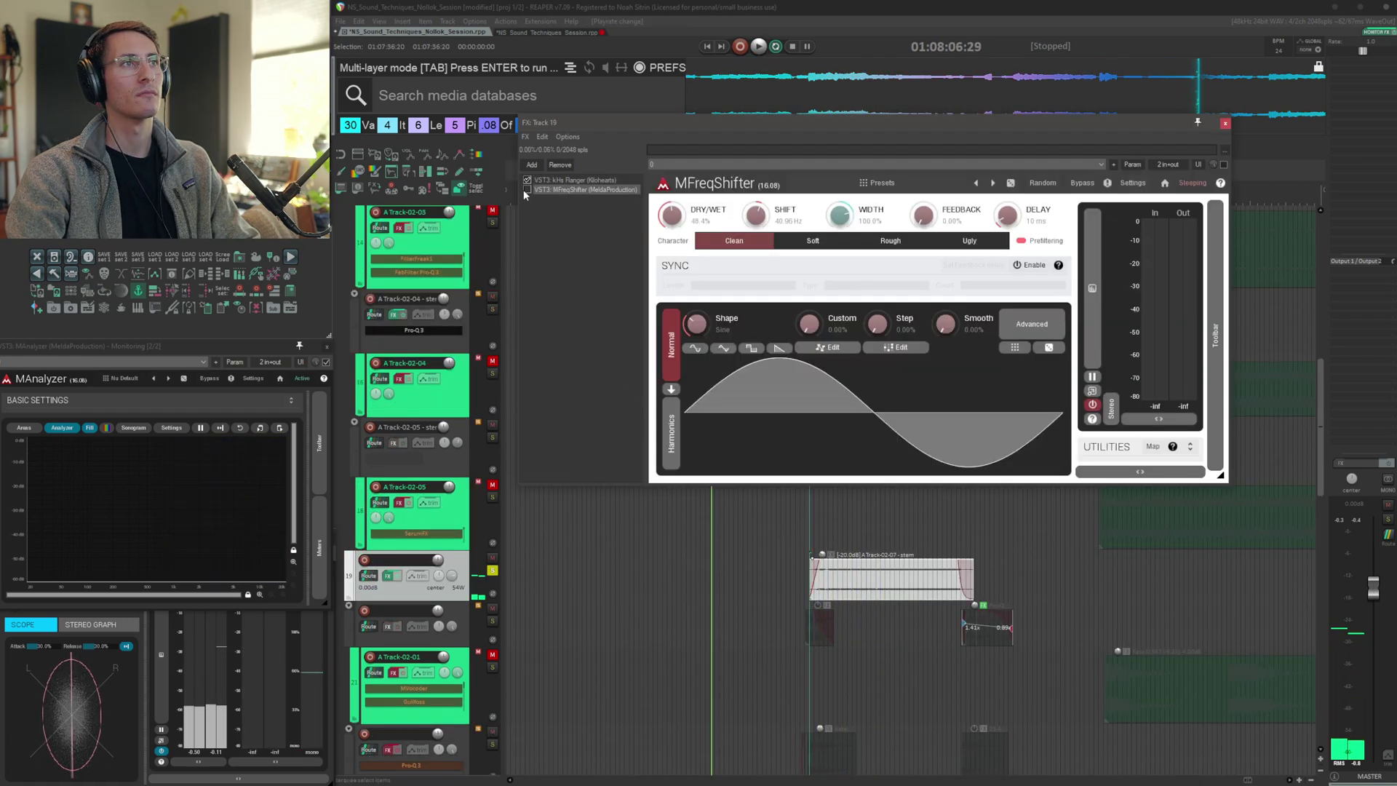
left_click(527, 189)
key("space")
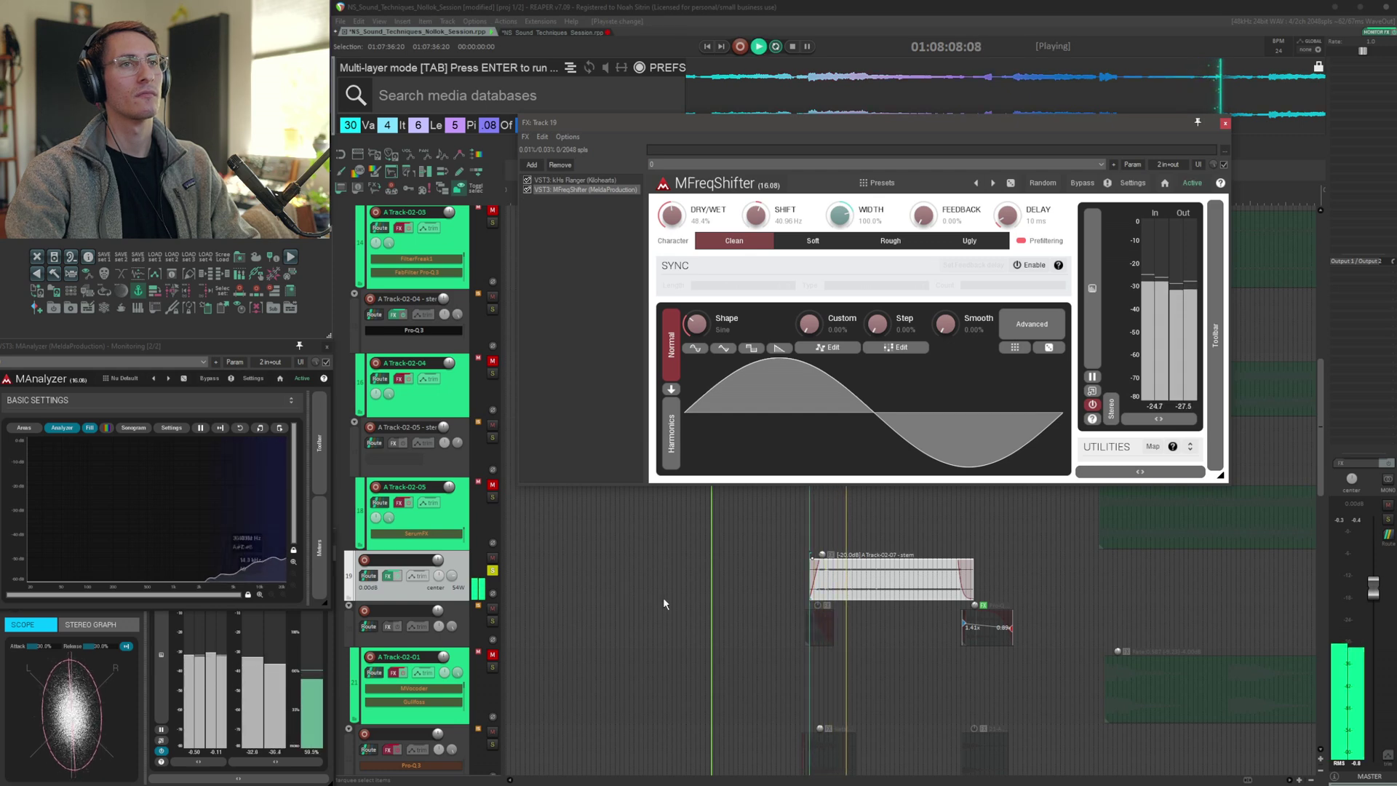
key("space")
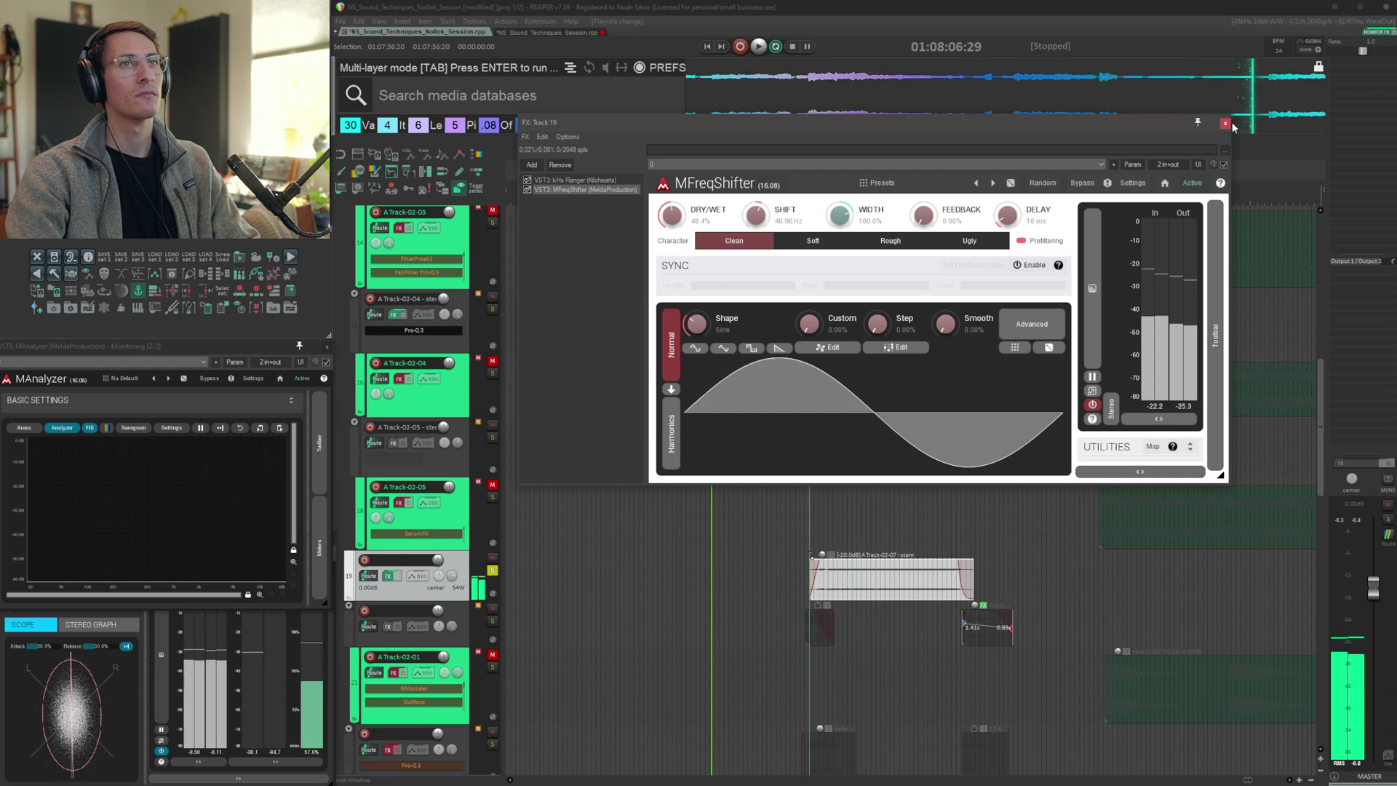
left_click(1225, 123)
Solo the A Track-02-01 layer, jump to its transient and audition it
left_click(825, 419)
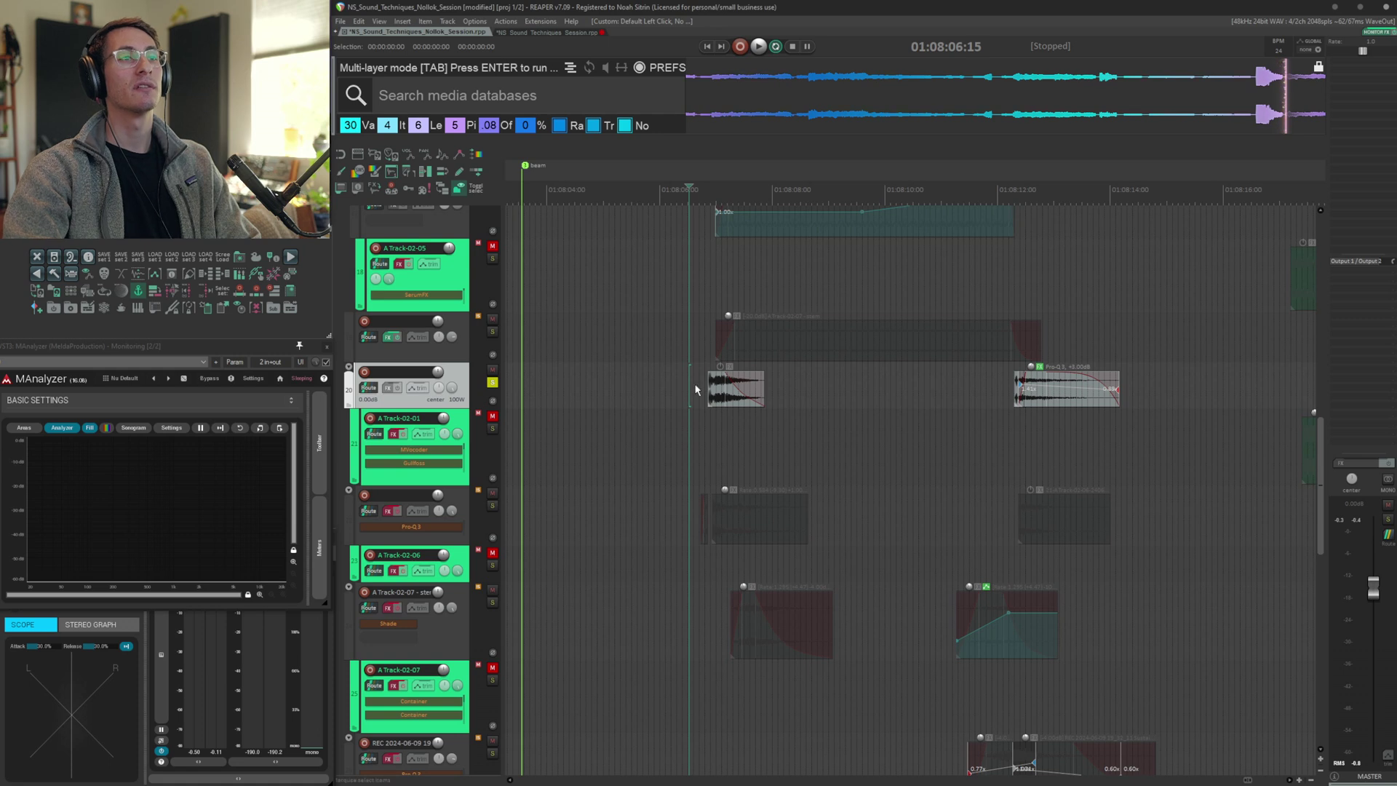
left_click(1000, 387)
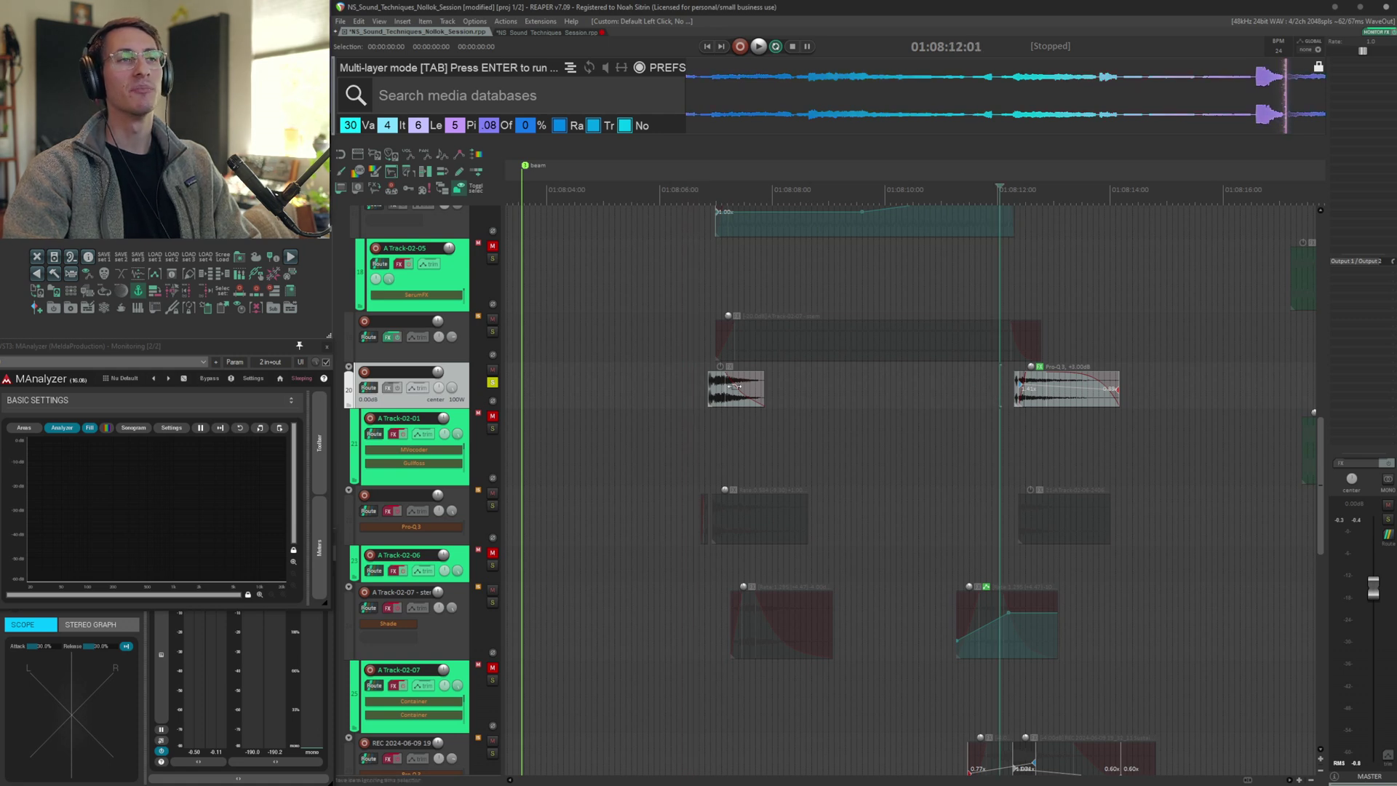
left_click(687, 388)
left_click(700, 457)
scroll(880, 436, "up", 2)
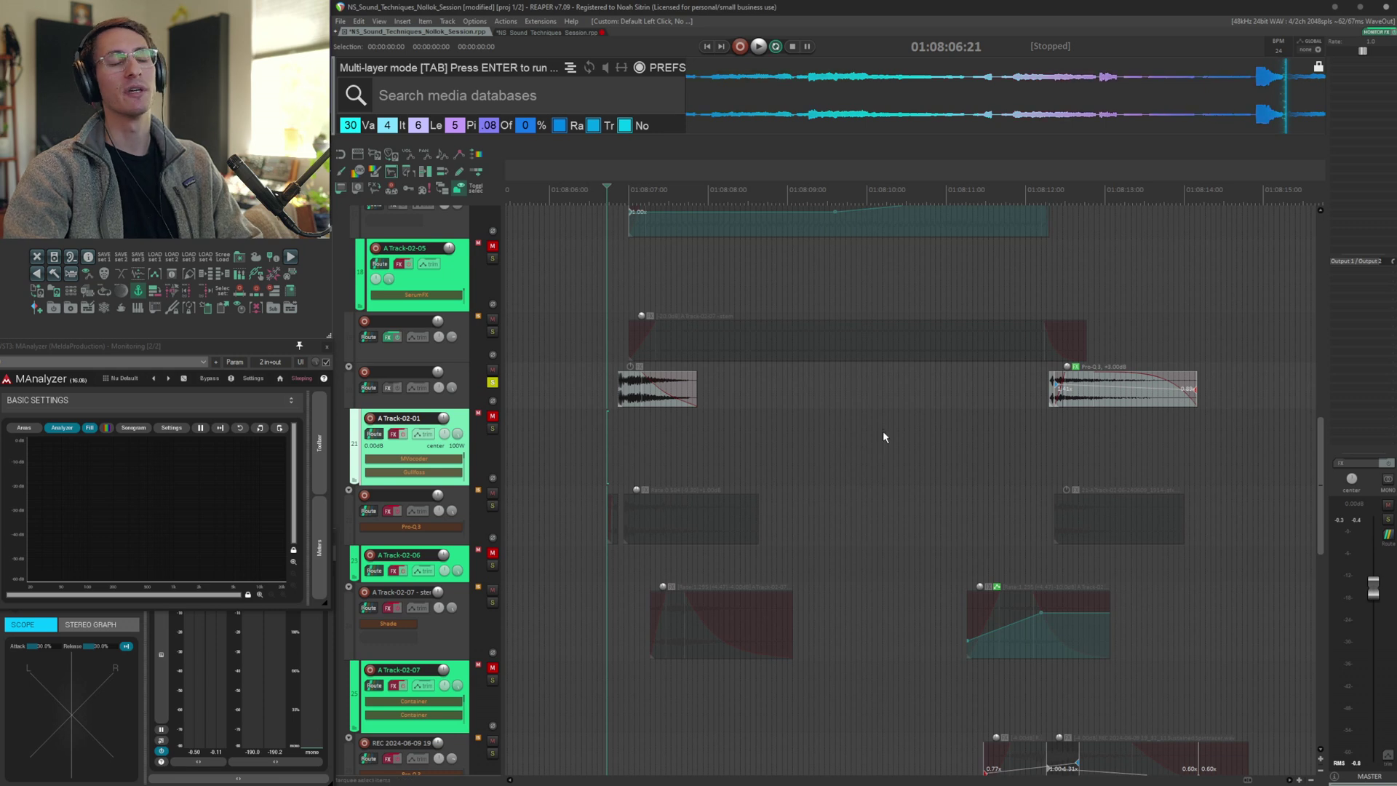
left_click(620, 451)
key("s")
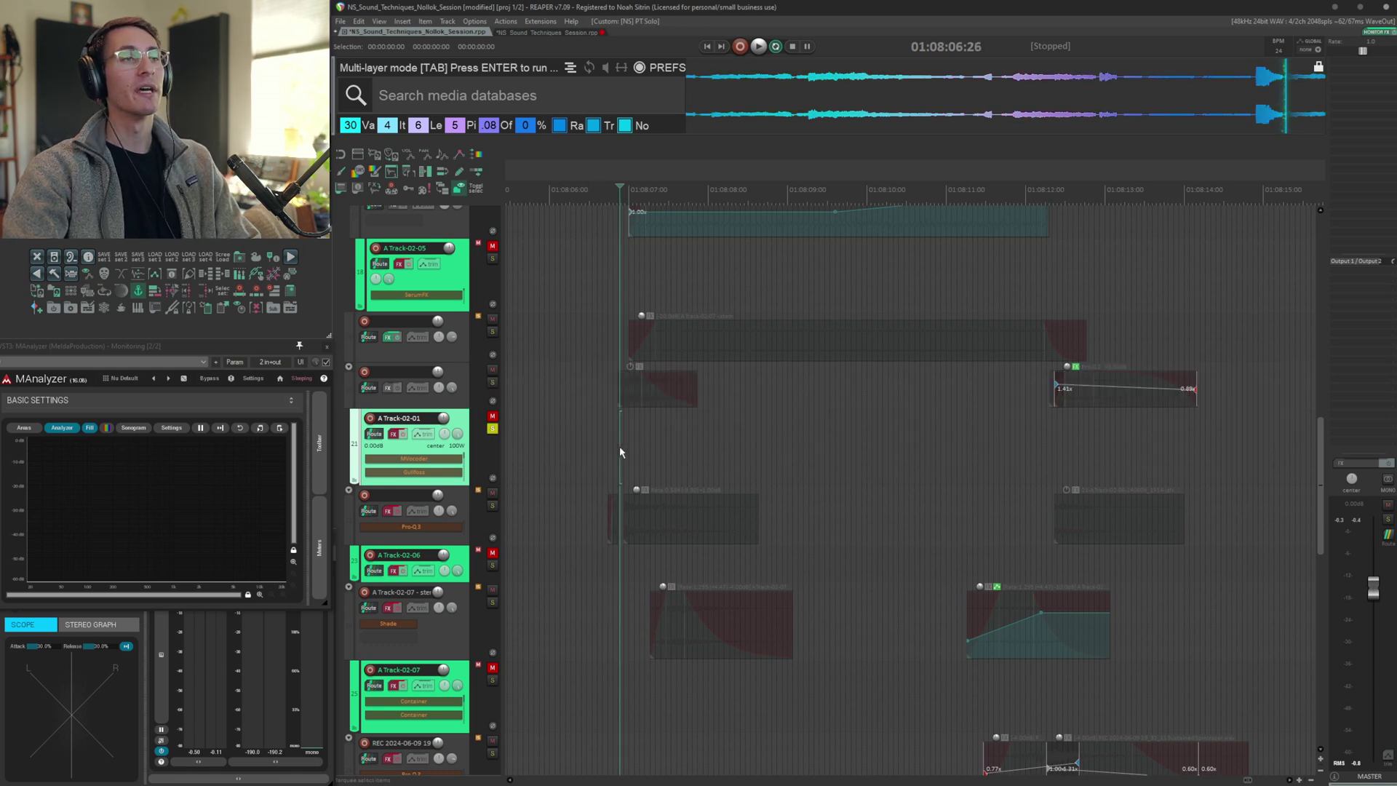
key("Tab")
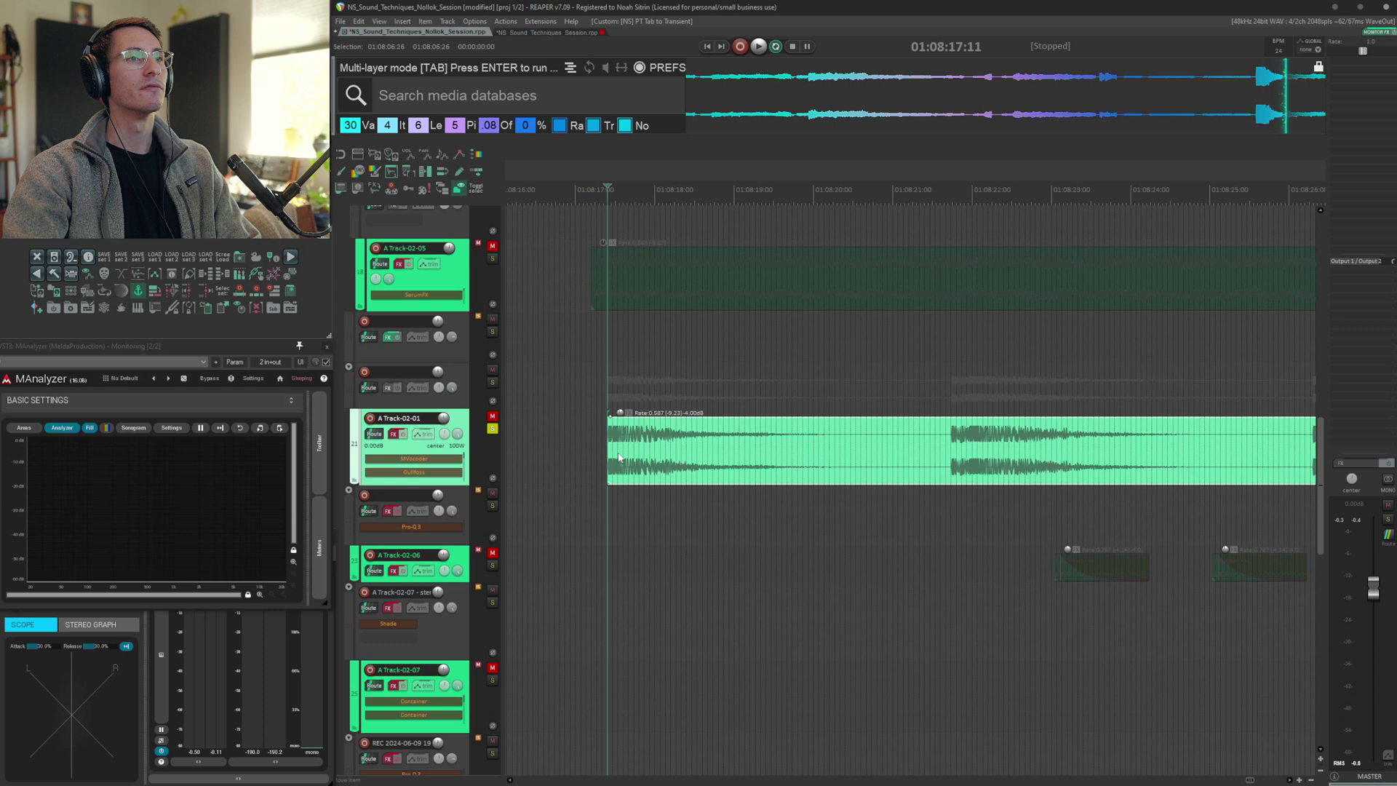
left_click(584, 440)
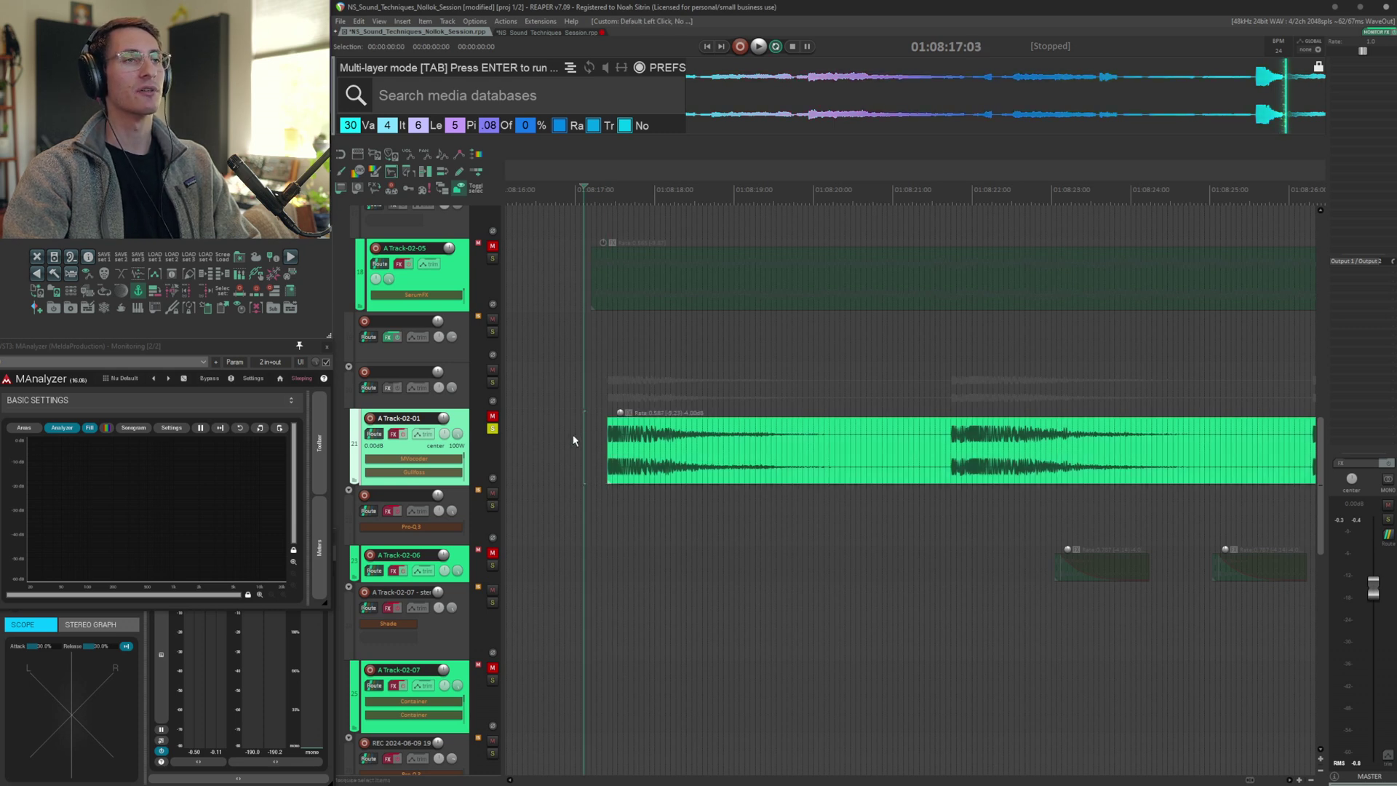
left_click(595, 434)
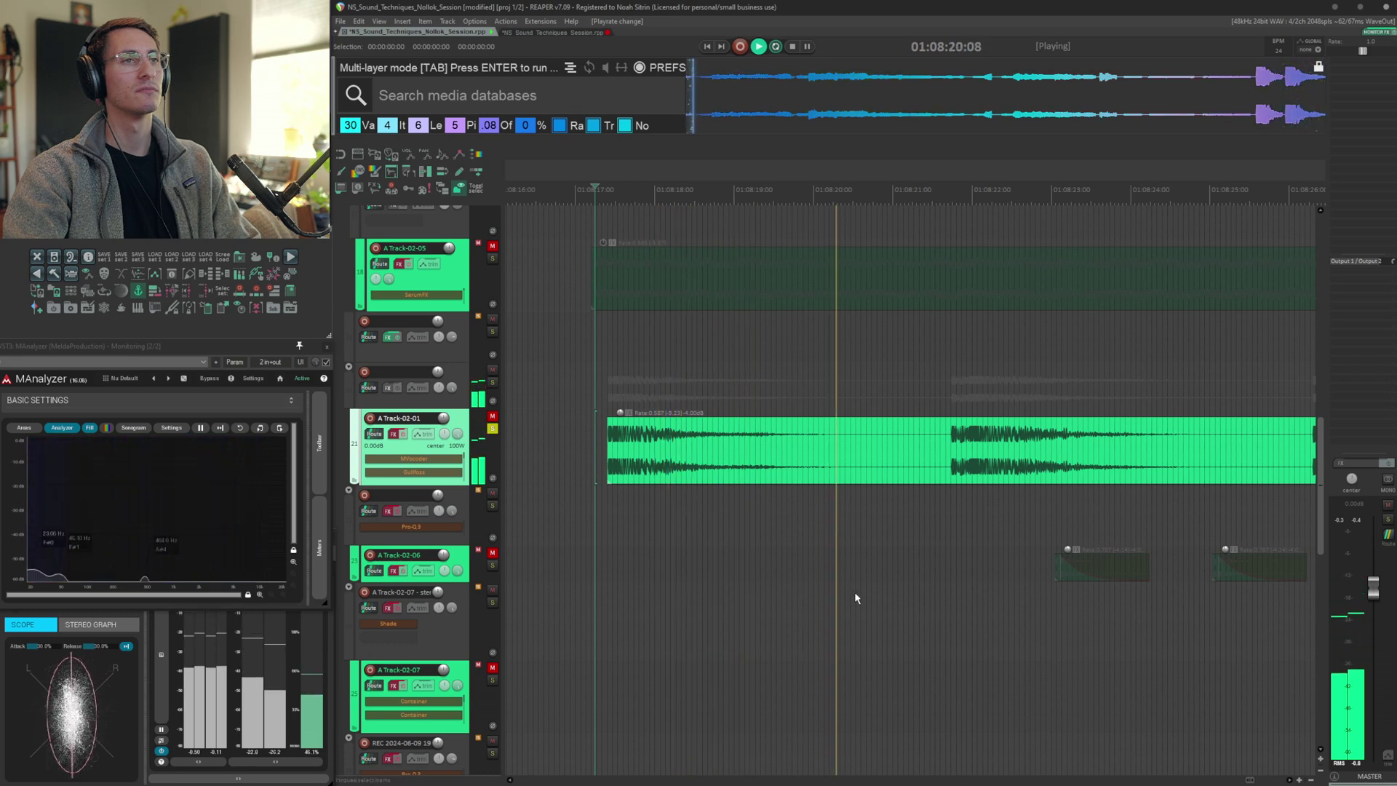
key("space")
Open A Track-02-01's FX chain during playback and audition the MVocoder and Gullfoss plugins
left_click(414, 459)
key("space")
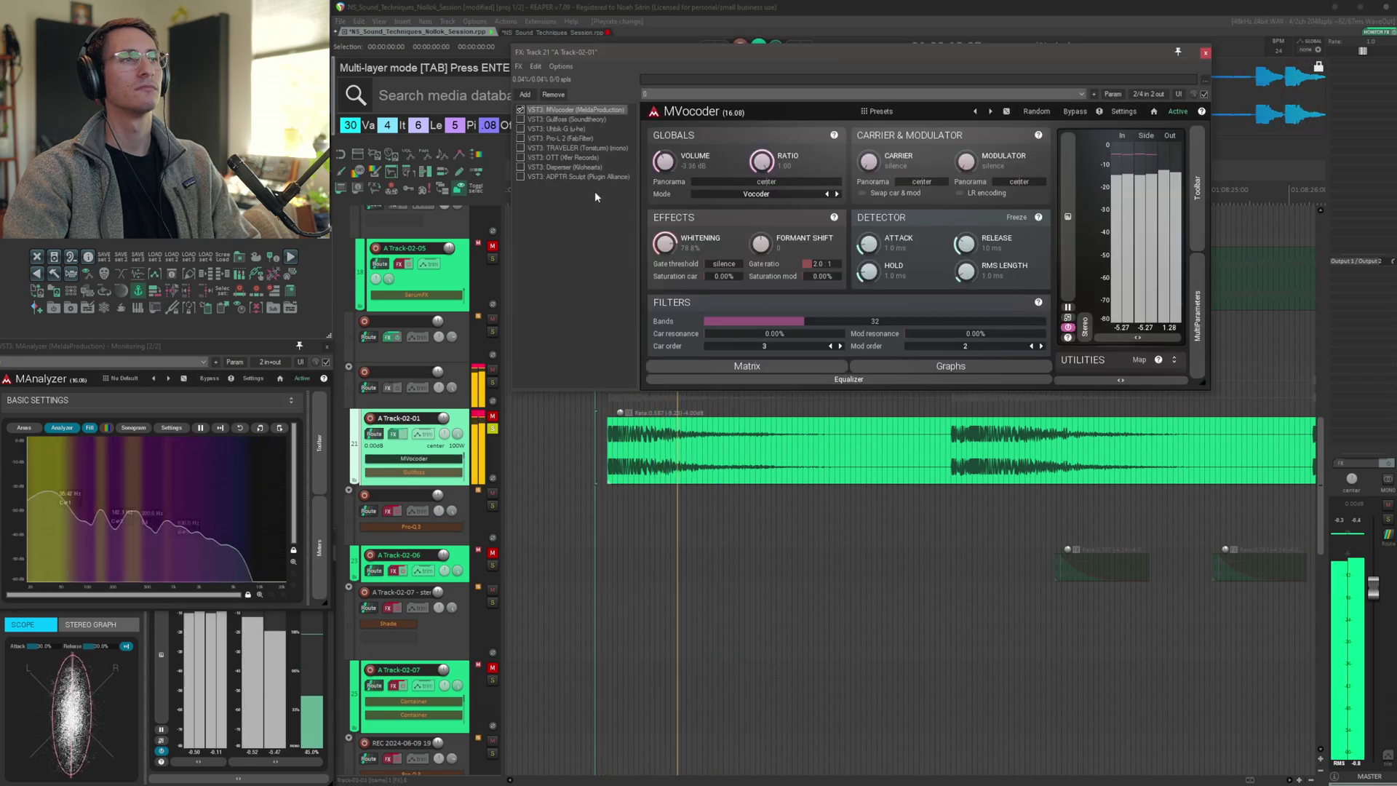
left_click(564, 120)
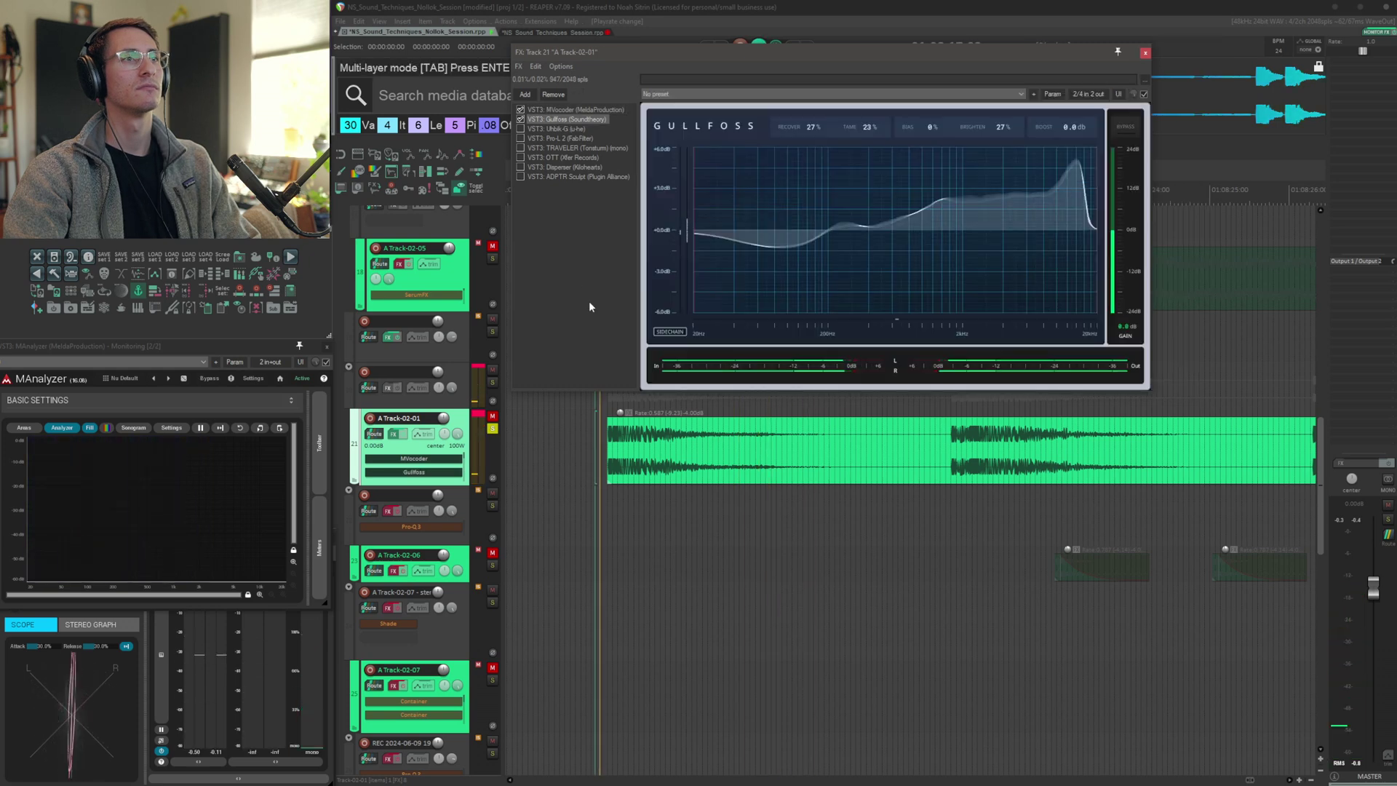
left_click(554, 129)
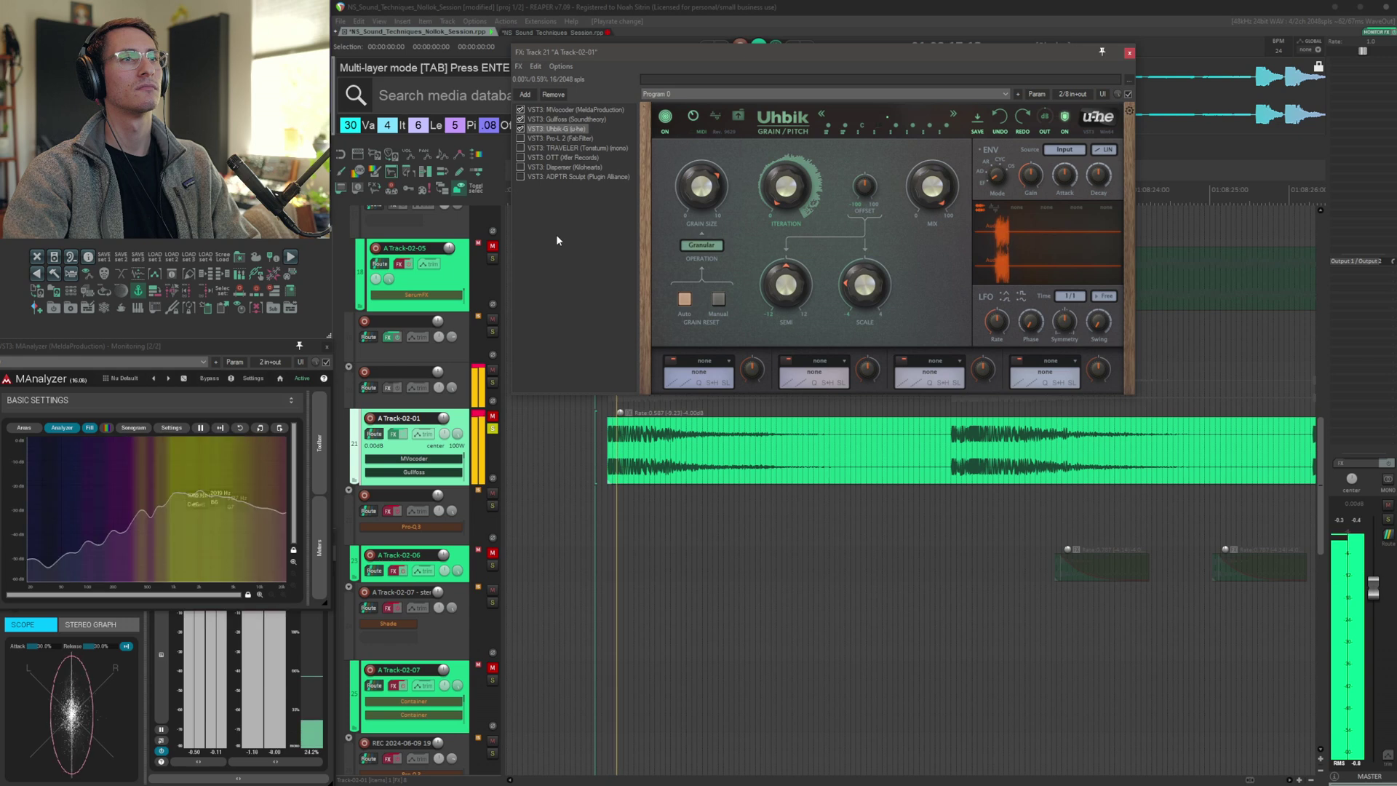
Audition the Uhbik-G, Pro-L 2, TRAVELER and OTT plugins in A Track-02-01's chain
left_click(559, 138)
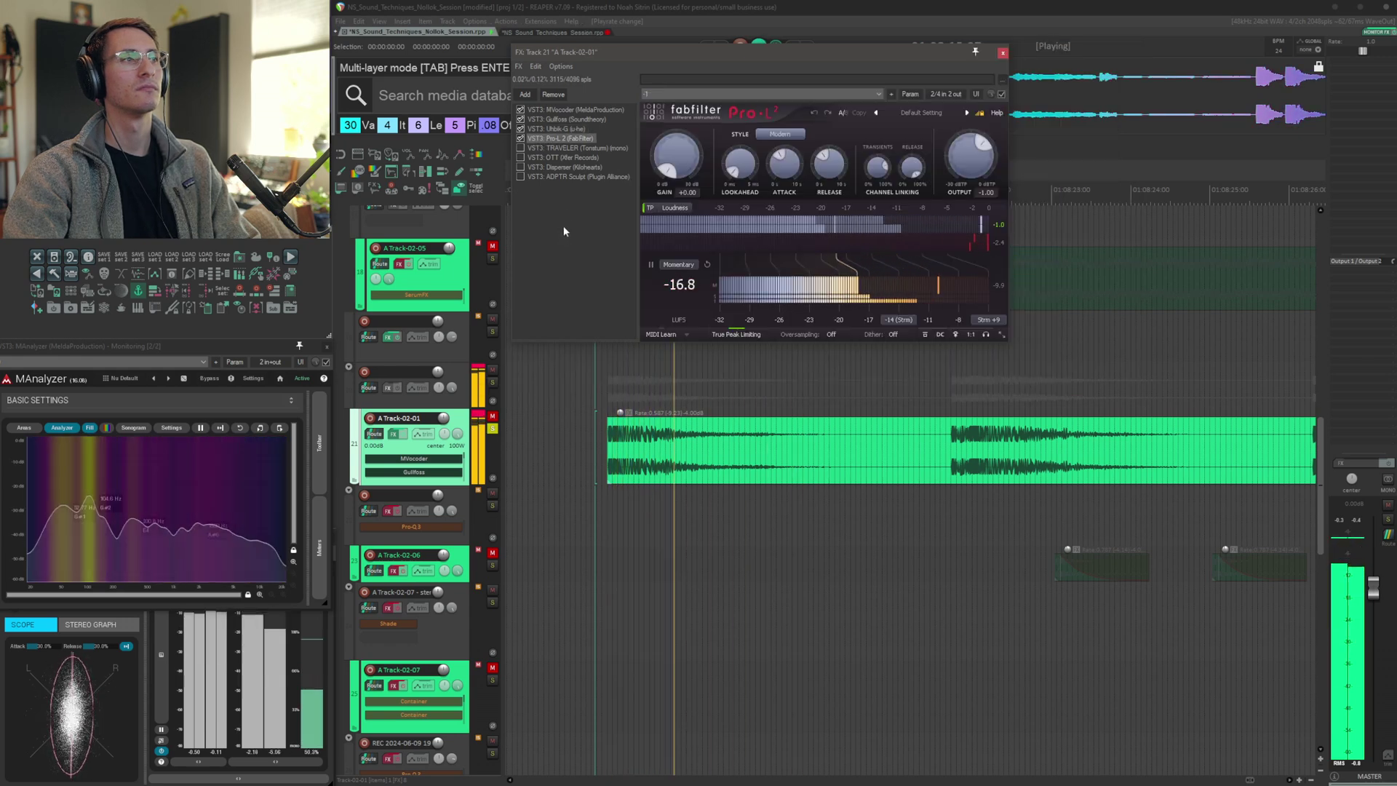
left_click(559, 148)
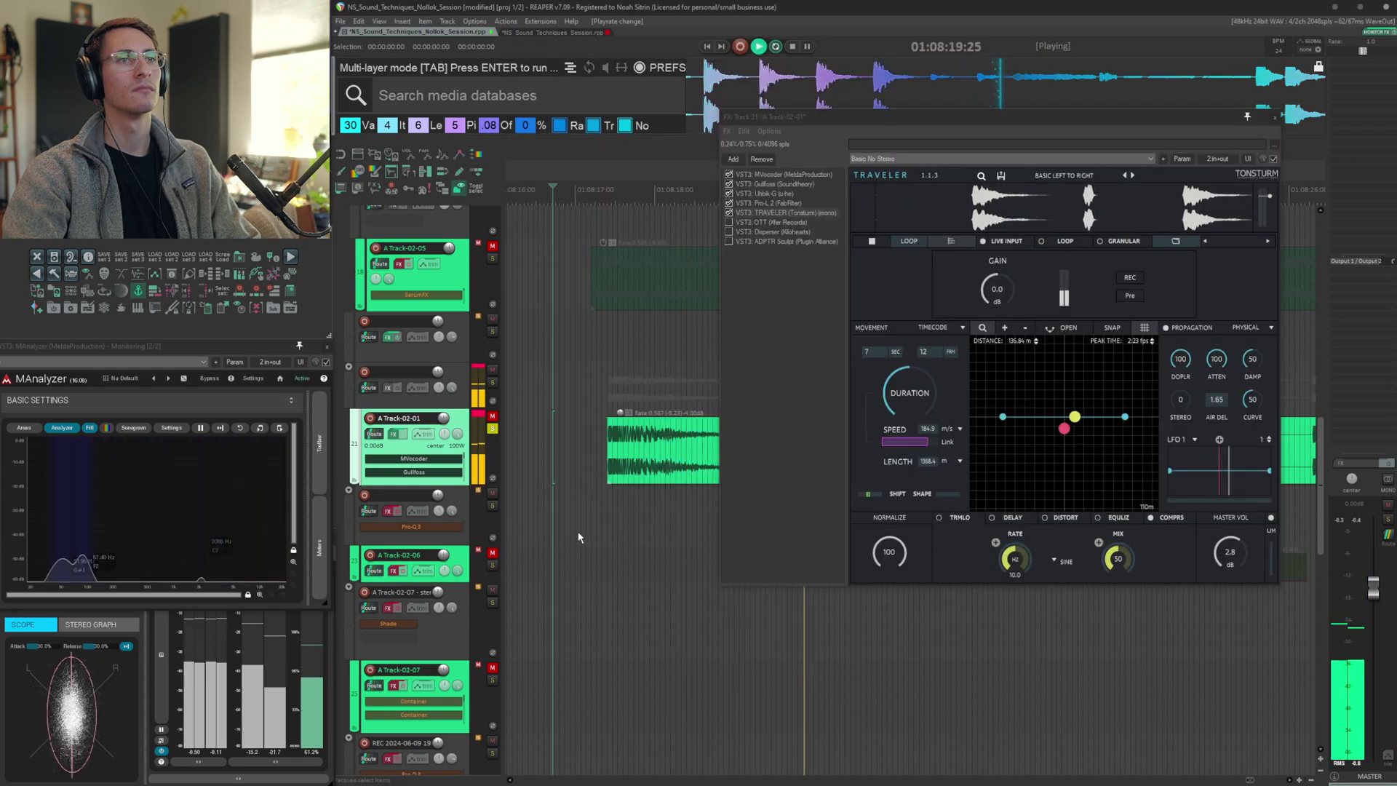
left_click(770, 222)
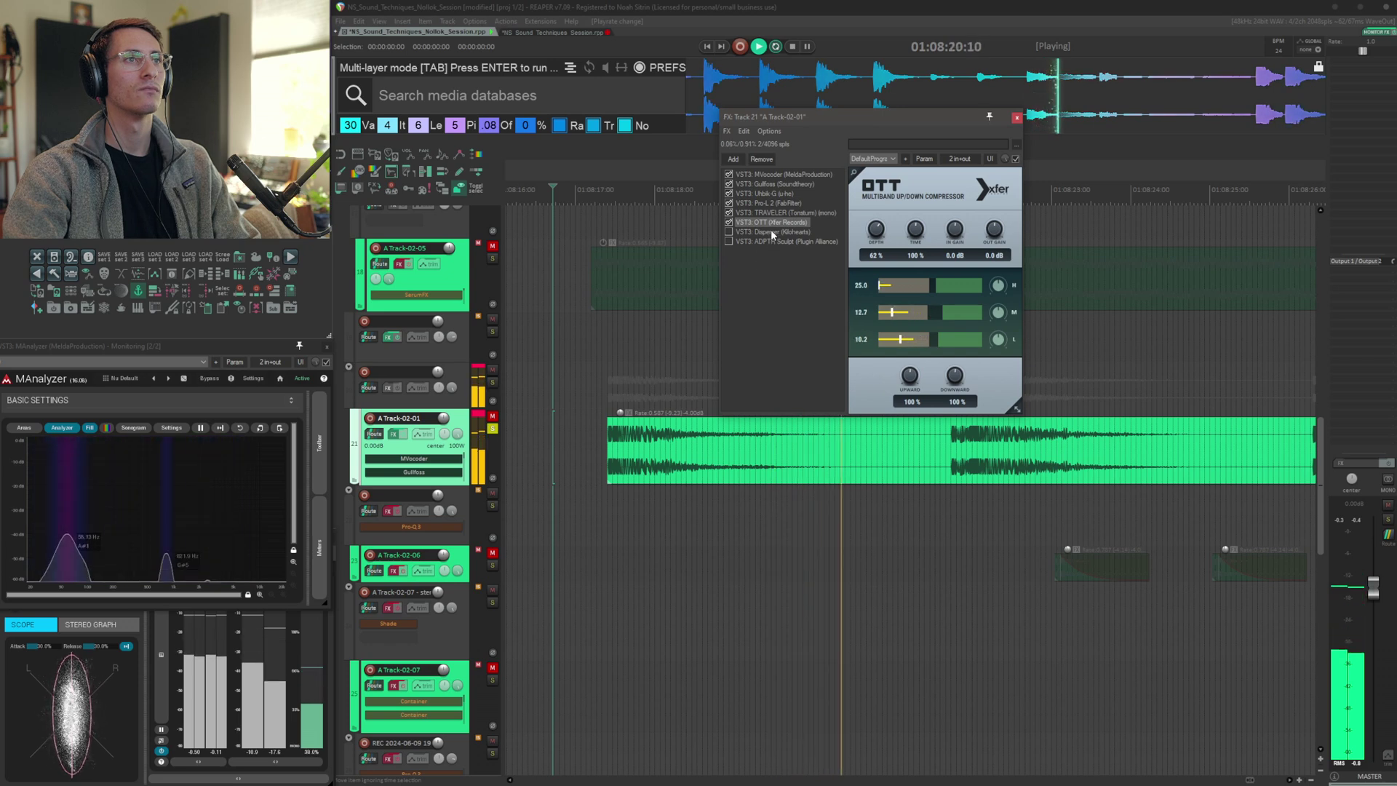
Enable Disperser and ADPTR Sculpt in A Track-02-01's chain and audition them
key("space")
left_click(739, 232)
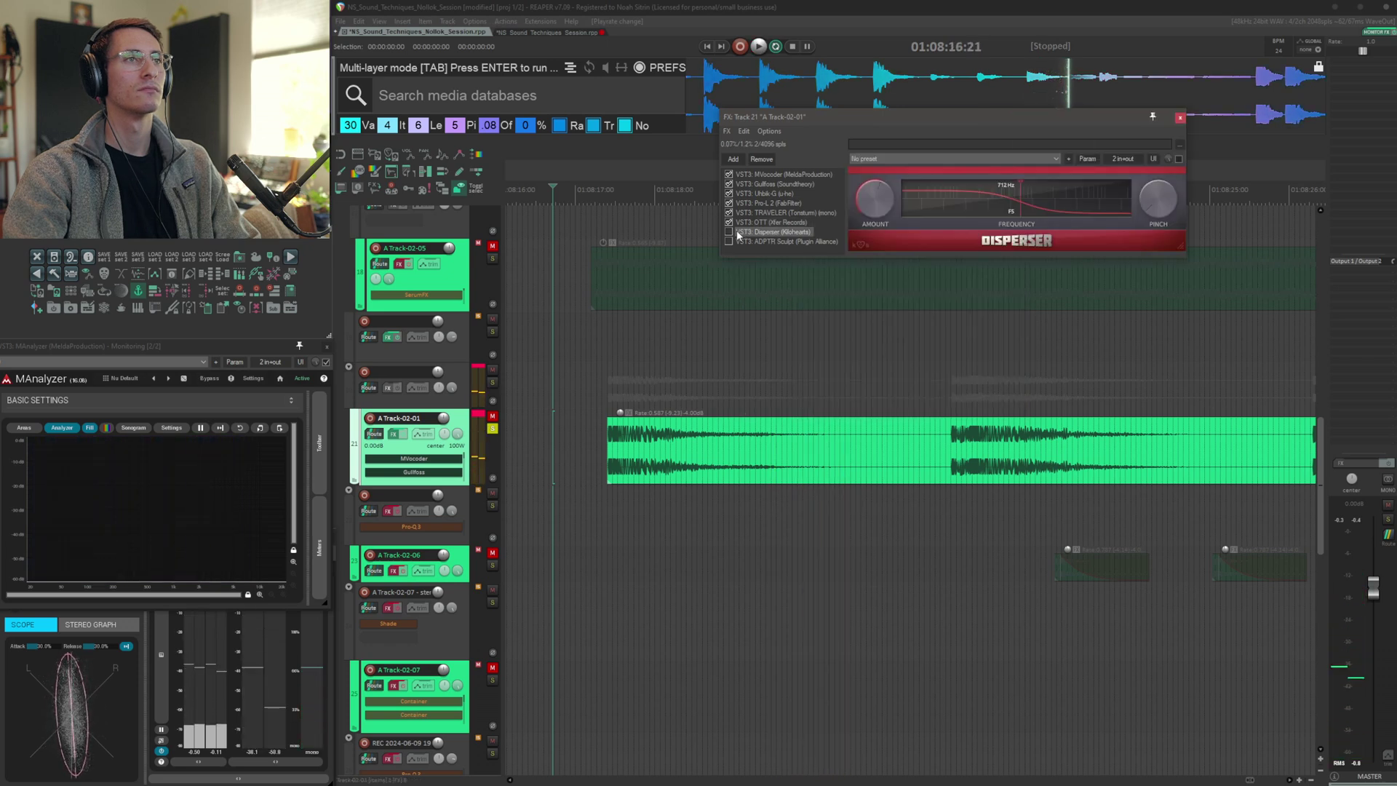
left_click(729, 231)
key("space")
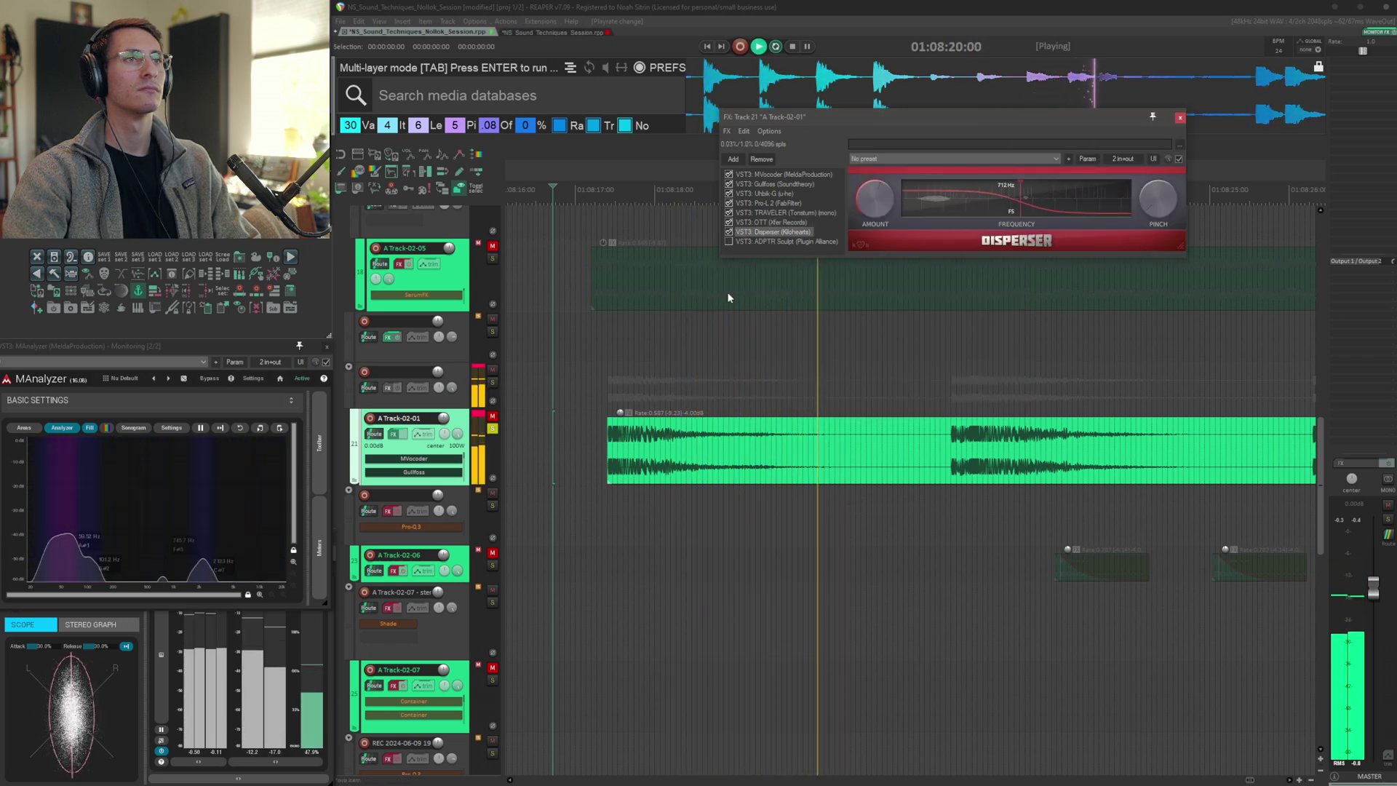
left_click(729, 241)
left_click(778, 241)
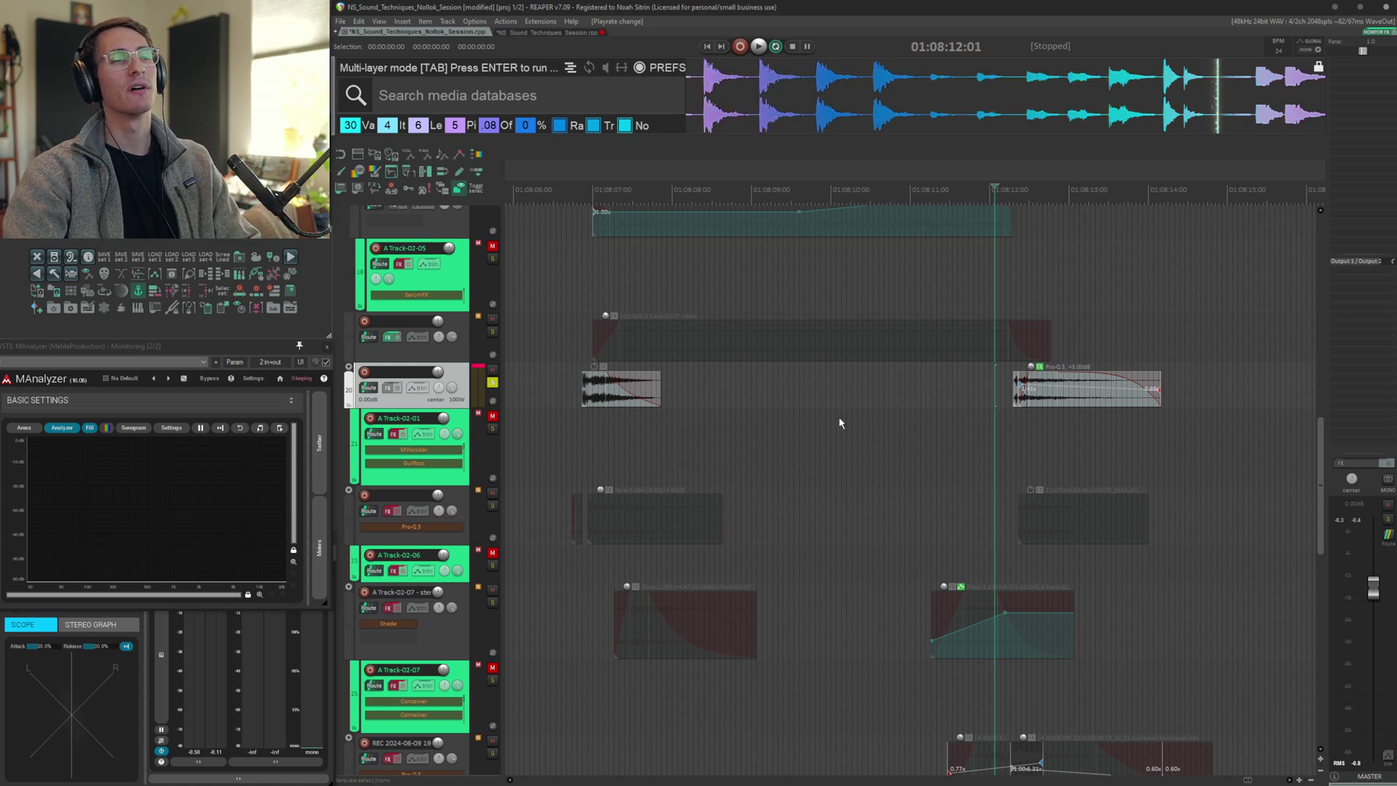
Inspect the item on the layer above A Track-02-01 by zooming the timeline in and out
left_click(567, 397)
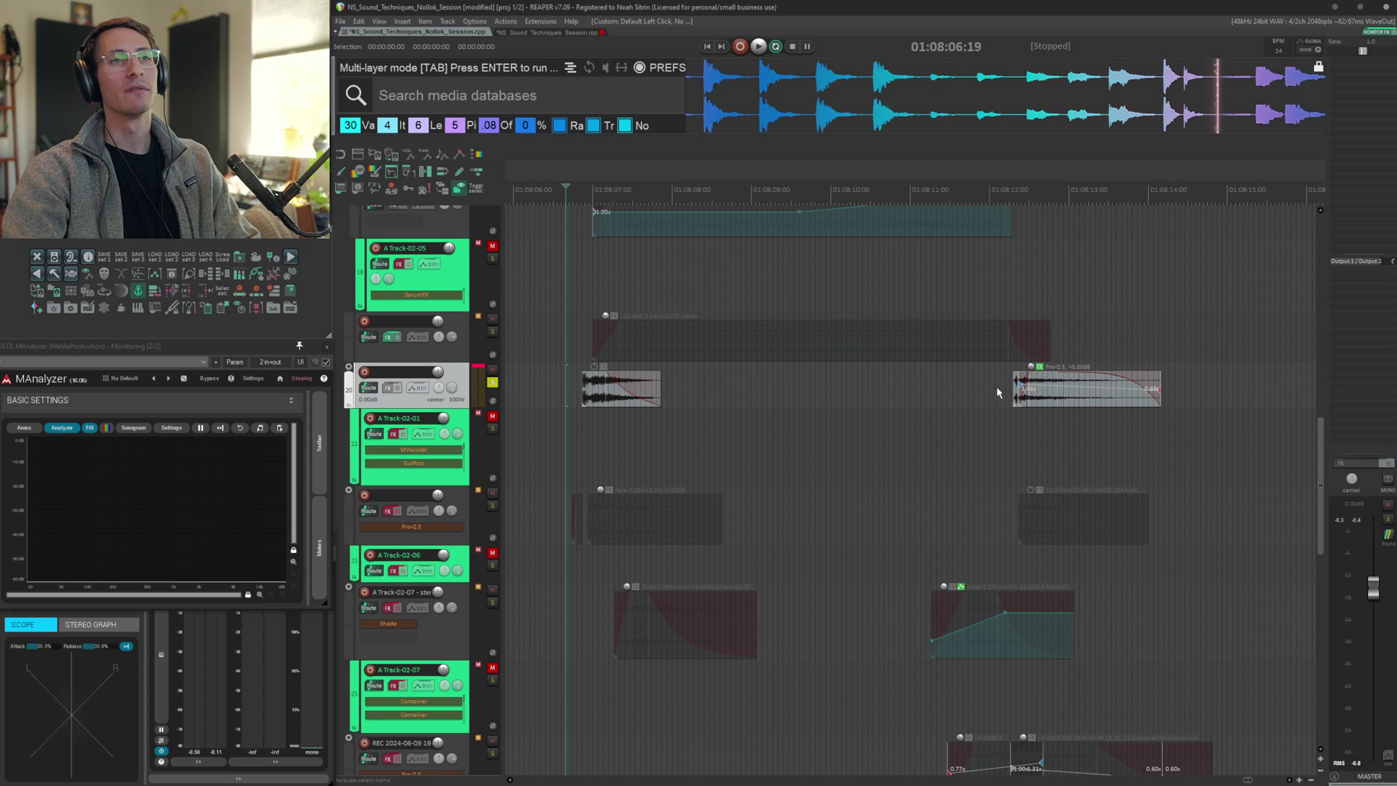
left_click(997, 386)
scroll(979, 420, "up", 5)
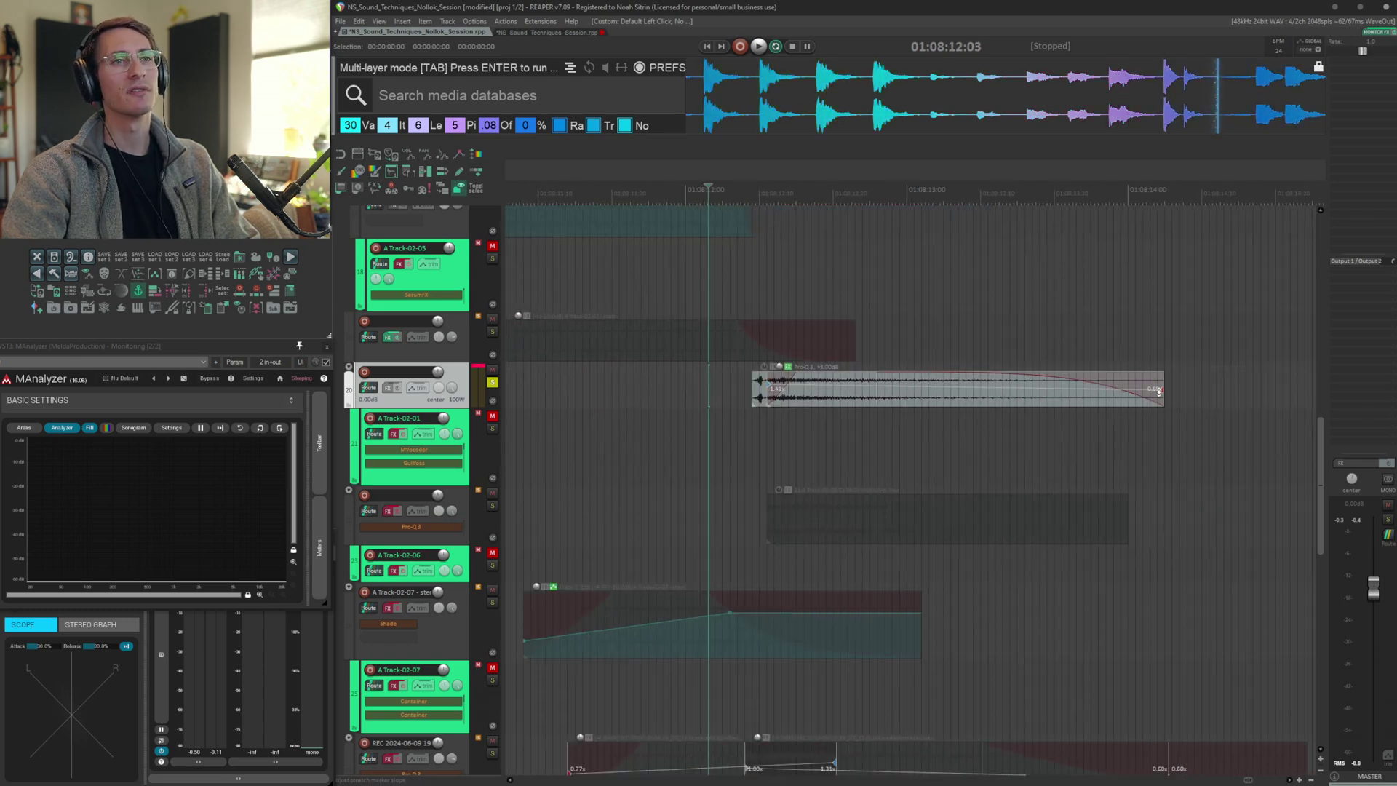
scroll(868, 468, "down", 5)
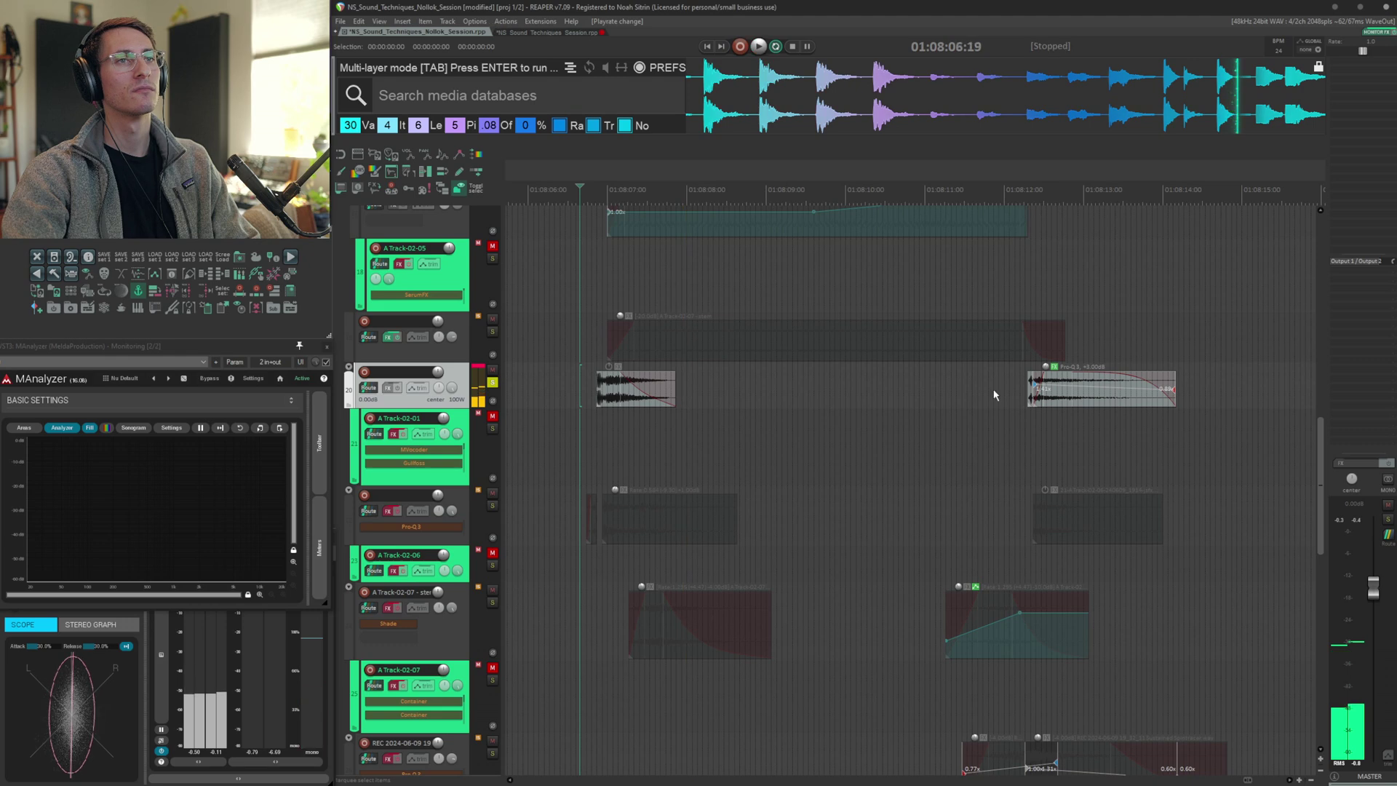
Select A Track-02-06, open its FX chain and enable and audition its stacked Disperser instances
left_click(1002, 440)
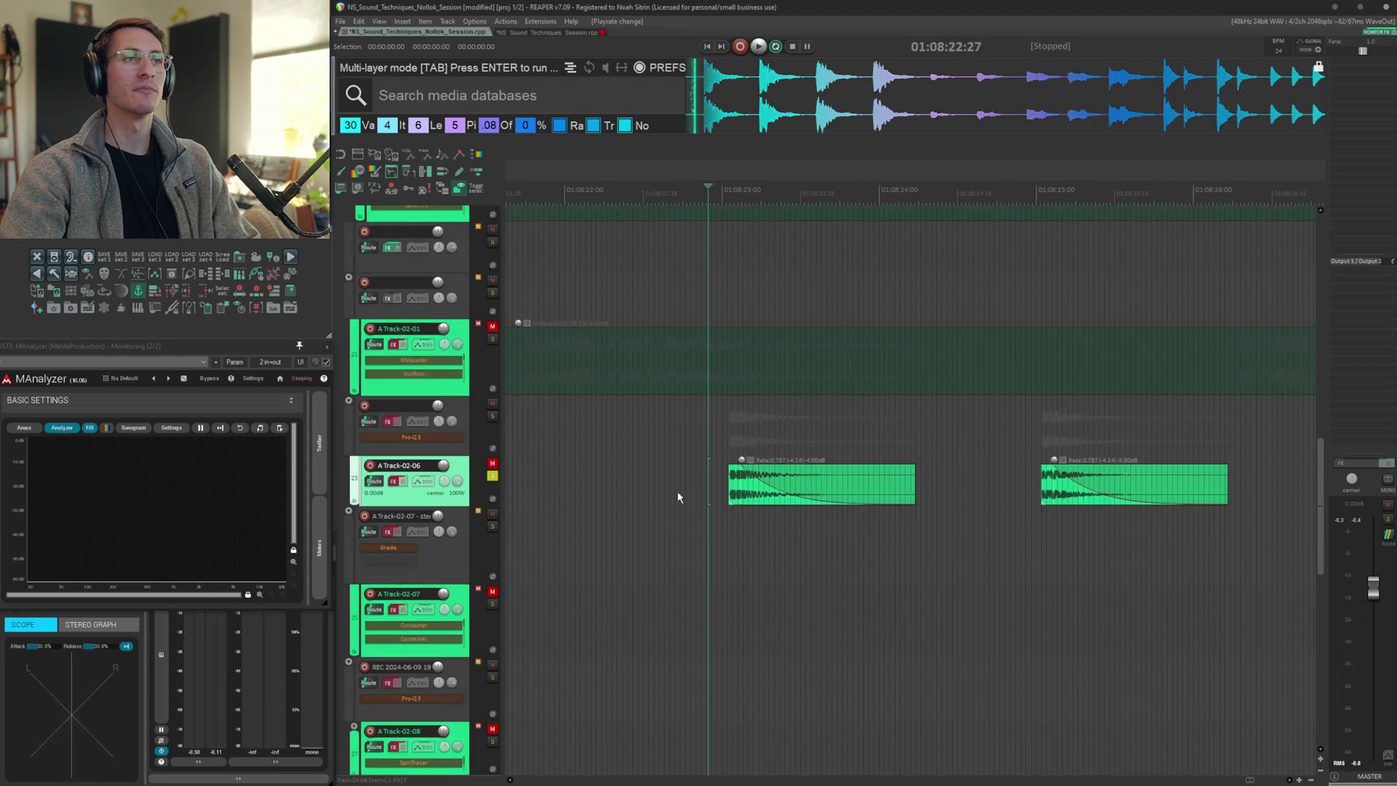
key("space")
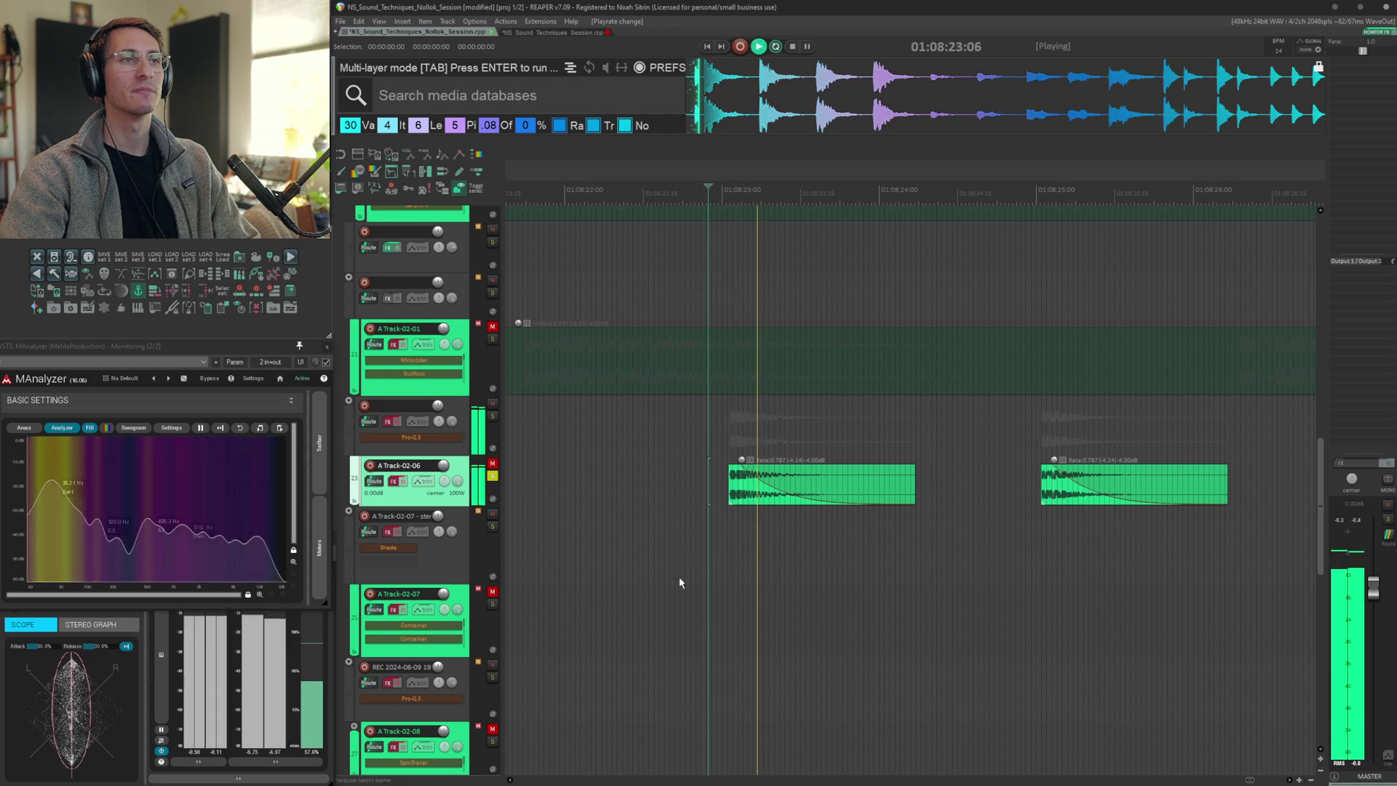
key("space")
key("space")
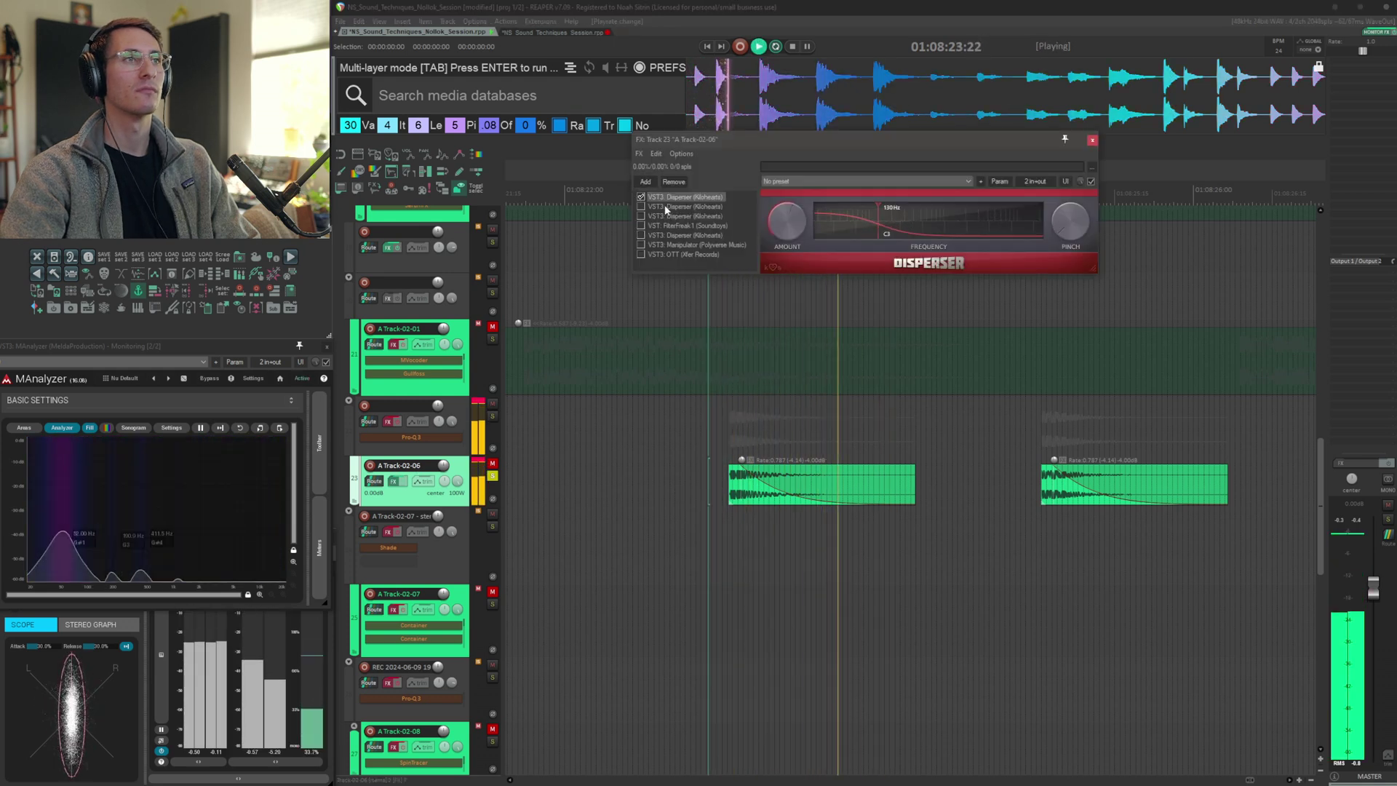
key("space")
left_click(668, 208)
Enable and audition FilterFreak, the fourth Disperser and Manipulator in A Track-02-06's chain, then close it and stop playback
key("space")
key("space")
left_click(664, 217)
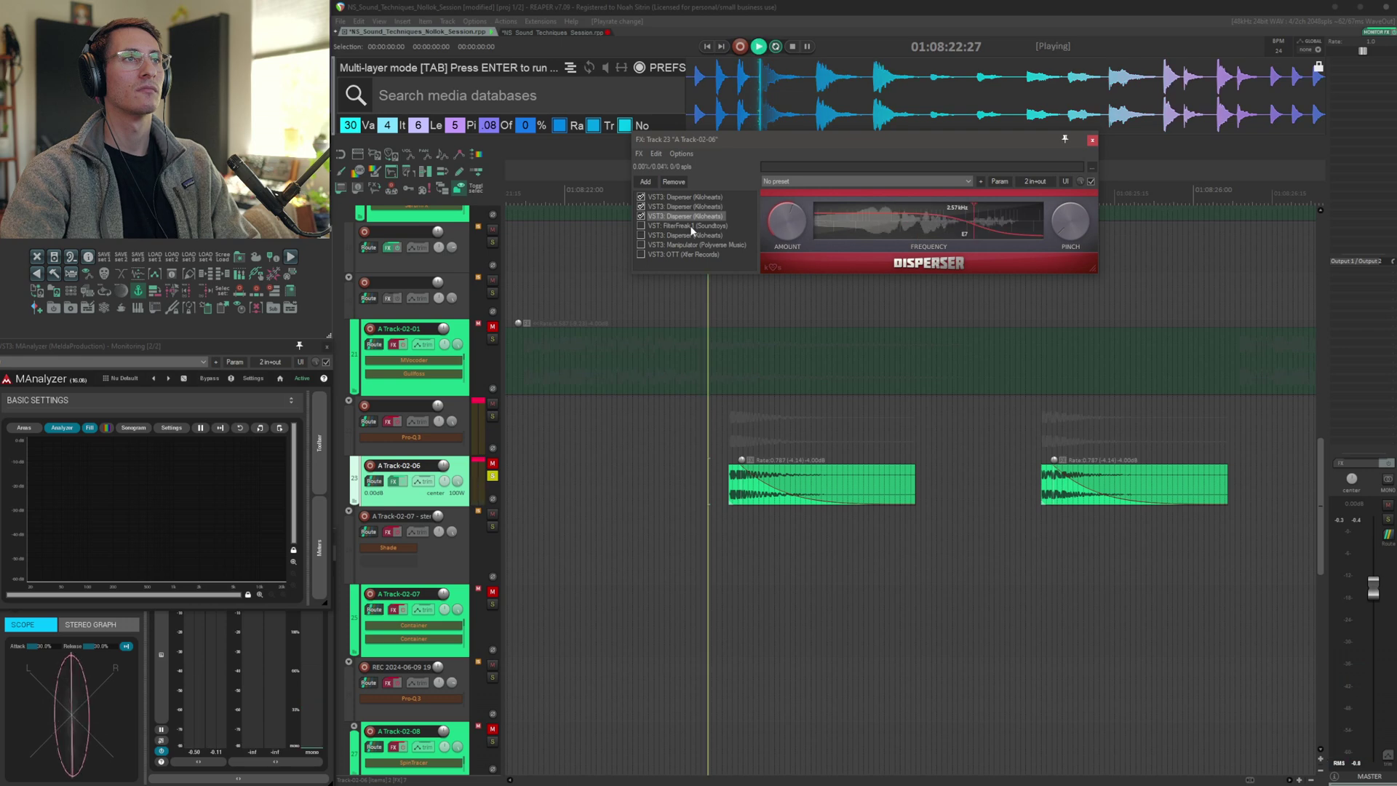
key("space")
key("space")
left_click(692, 227)
key("space")
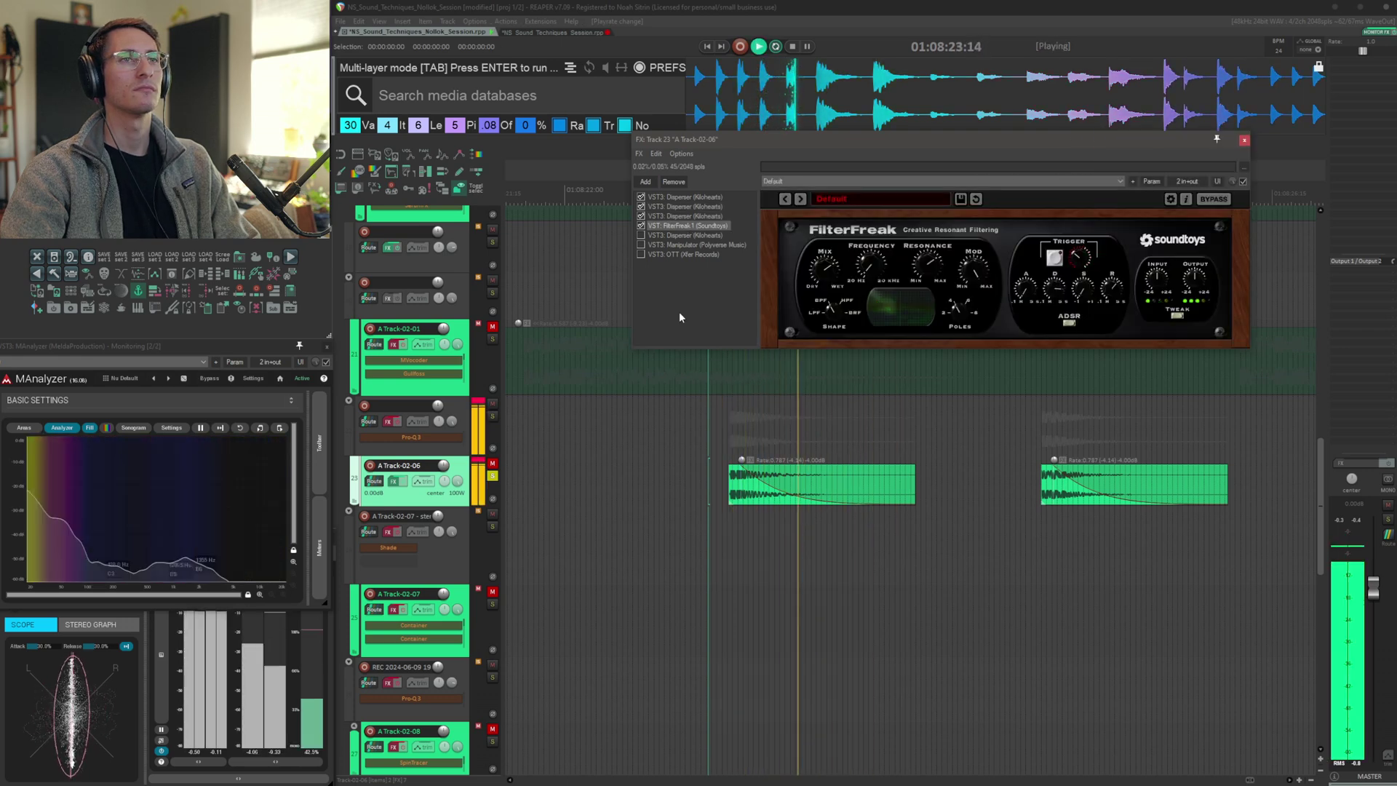
key("space")
left_click(680, 236)
key("space")
key("space")
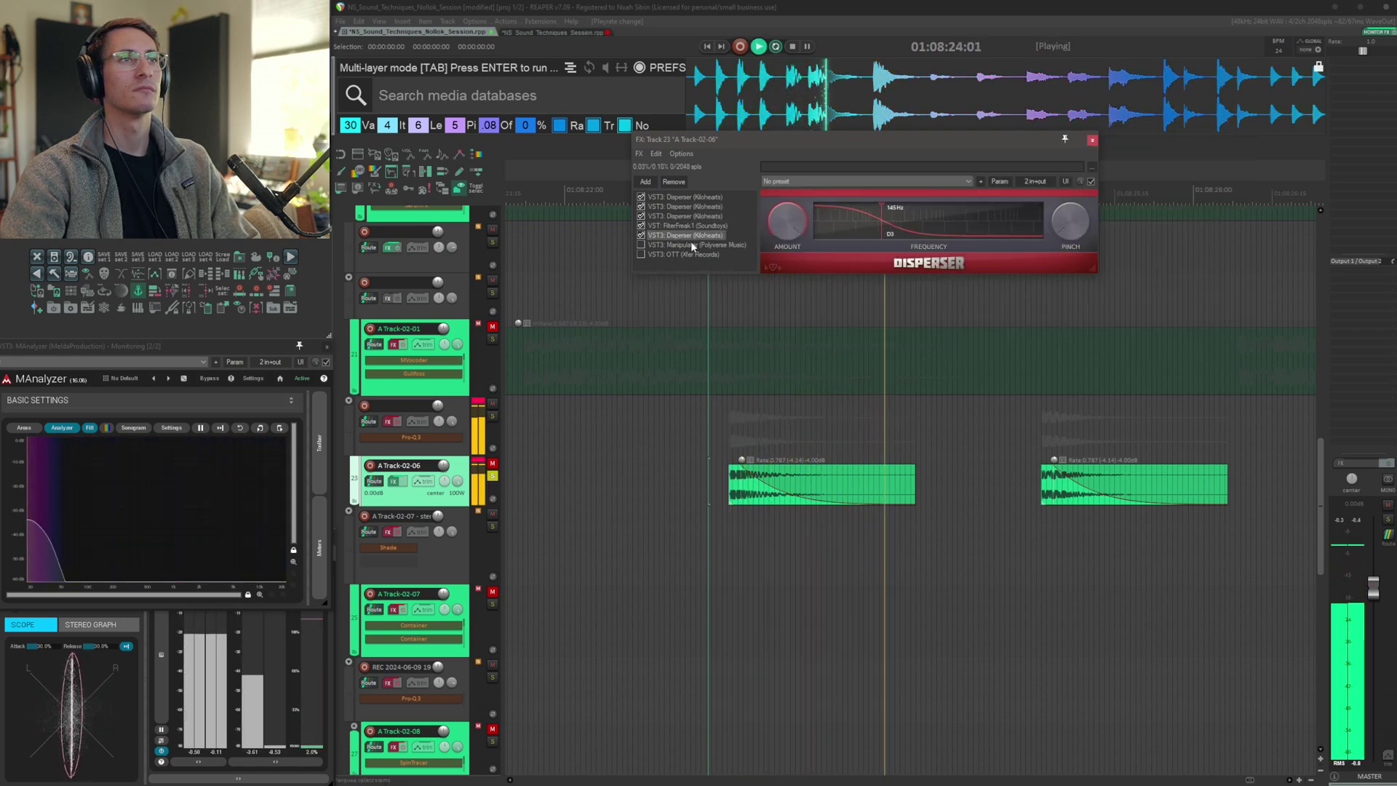
left_click(691, 244)
key("space")
key("space")
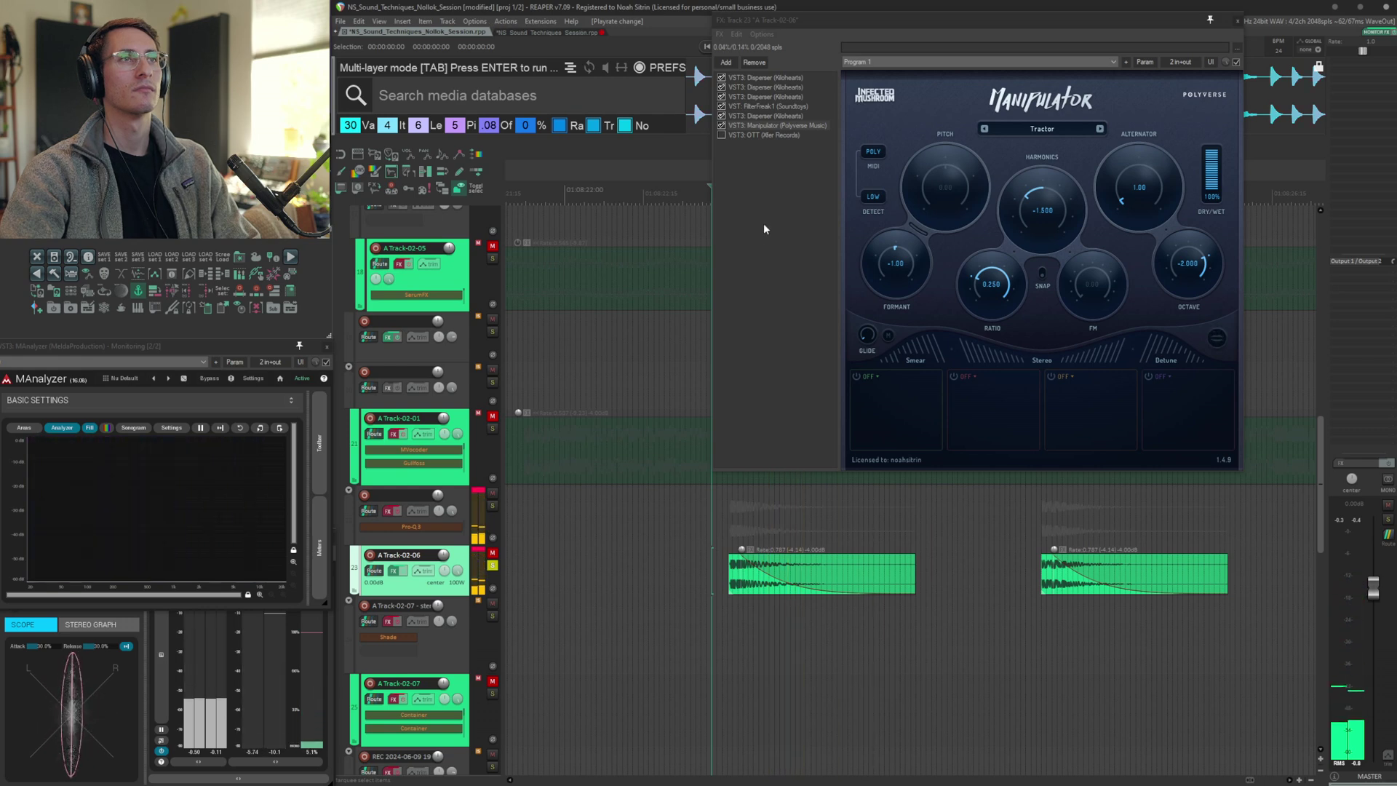
left_click(764, 135)
key("space")
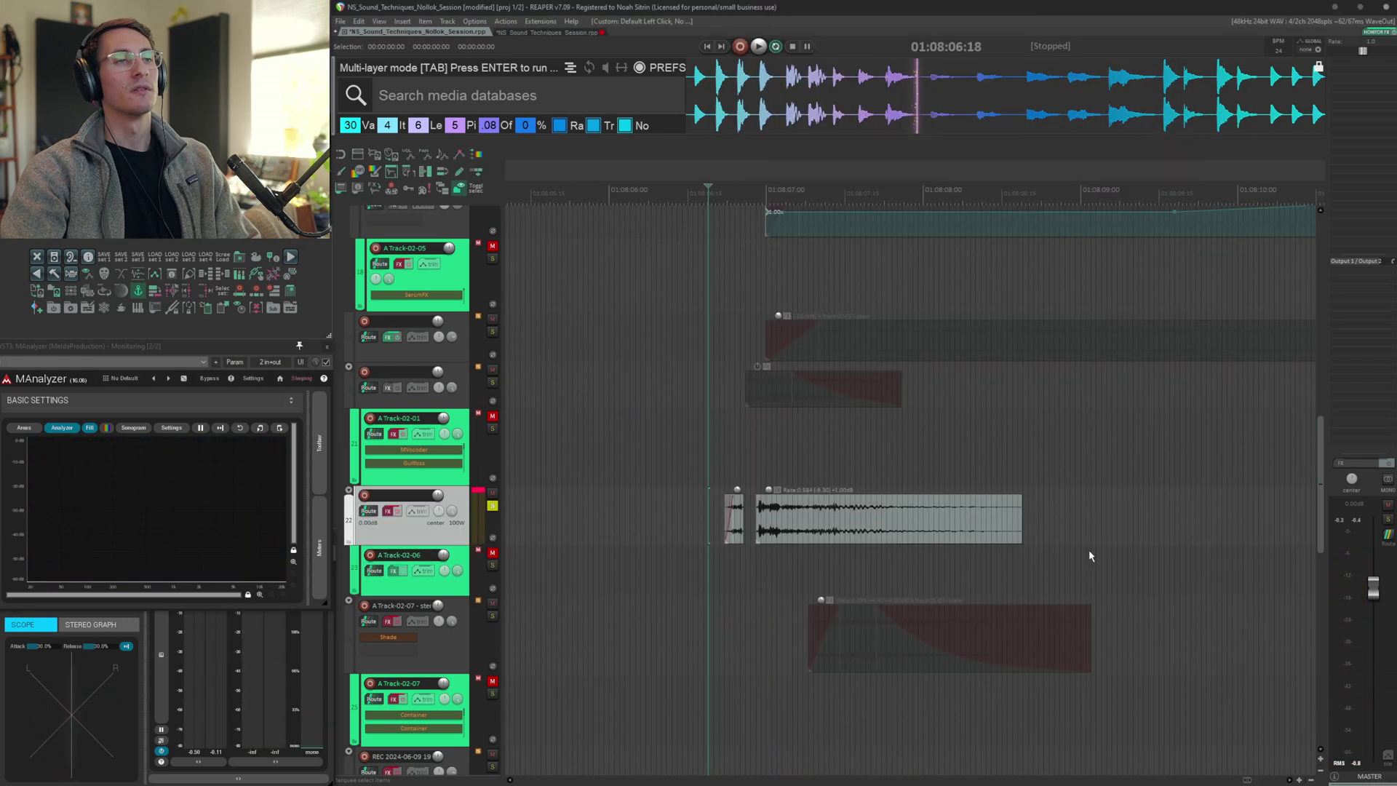
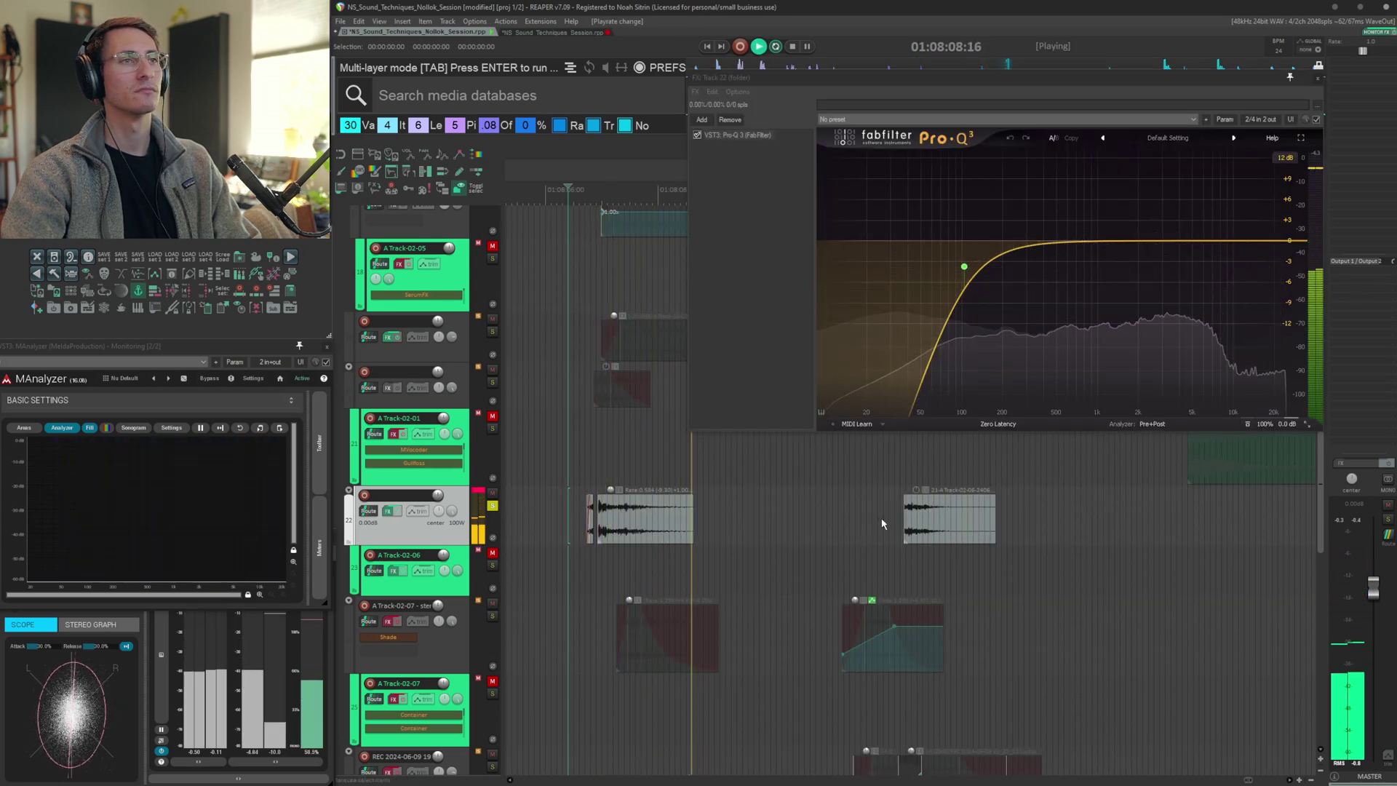
Select the first item on the A Track-02-07 stereo layer, jump to its transient and play it
left_click(892, 513)
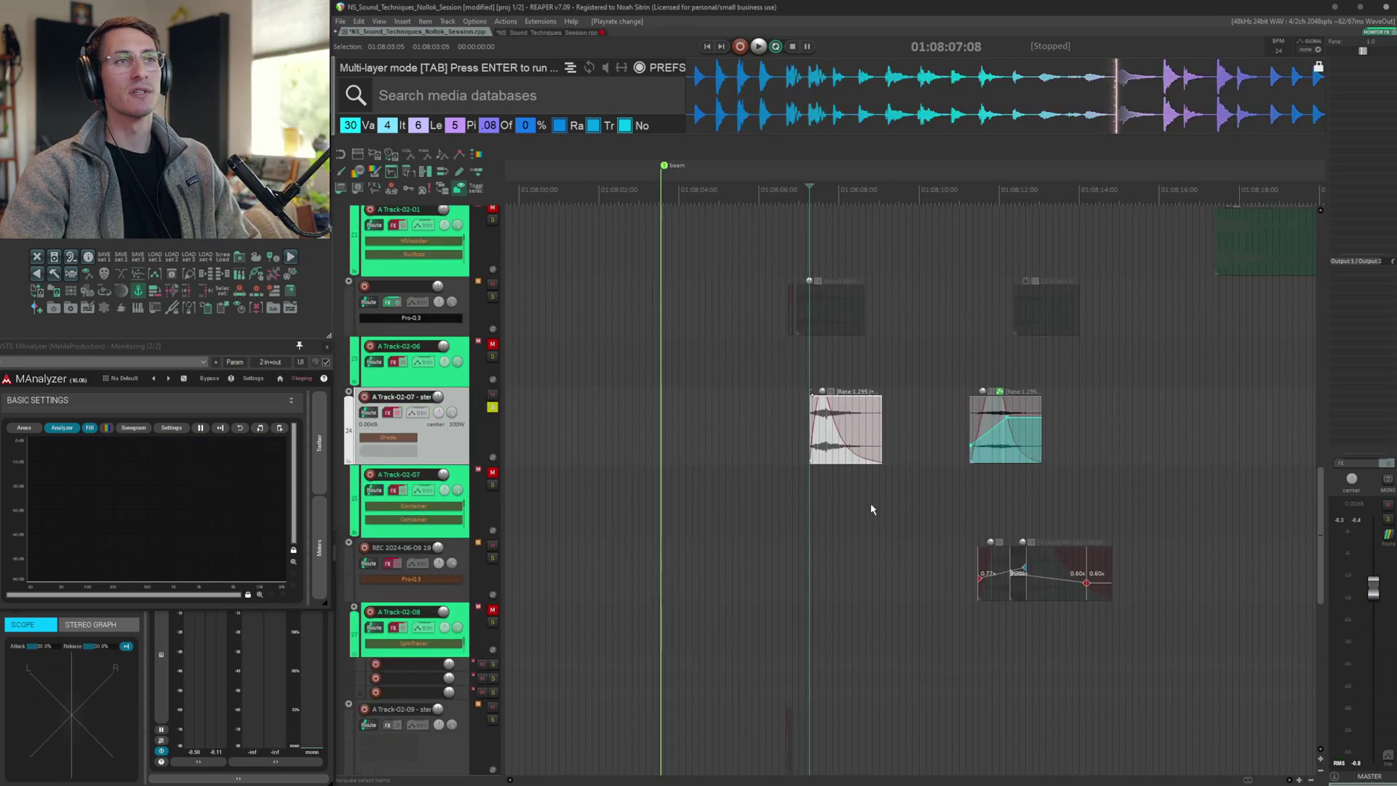
scroll(880, 486, "up", 3)
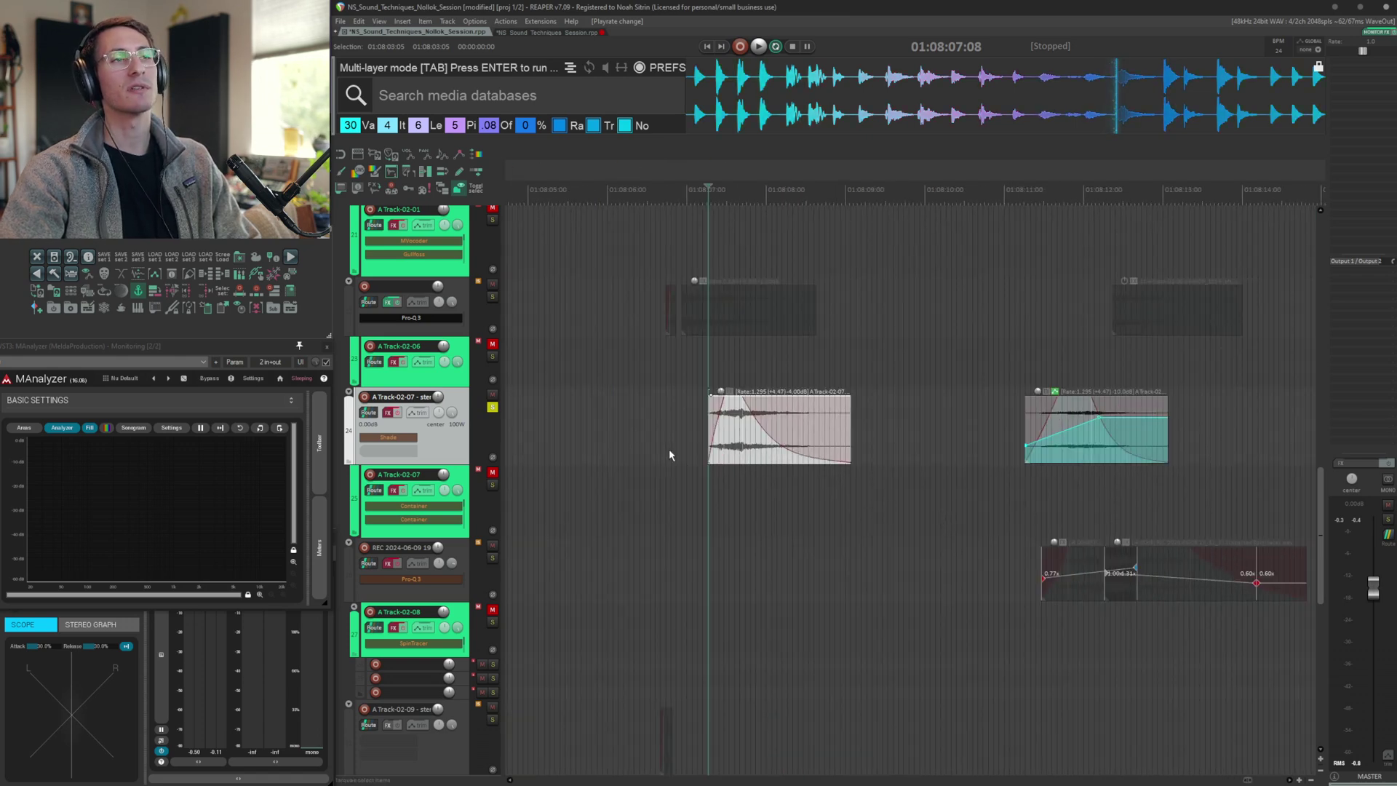
left_click(626, 421)
key("Tab")
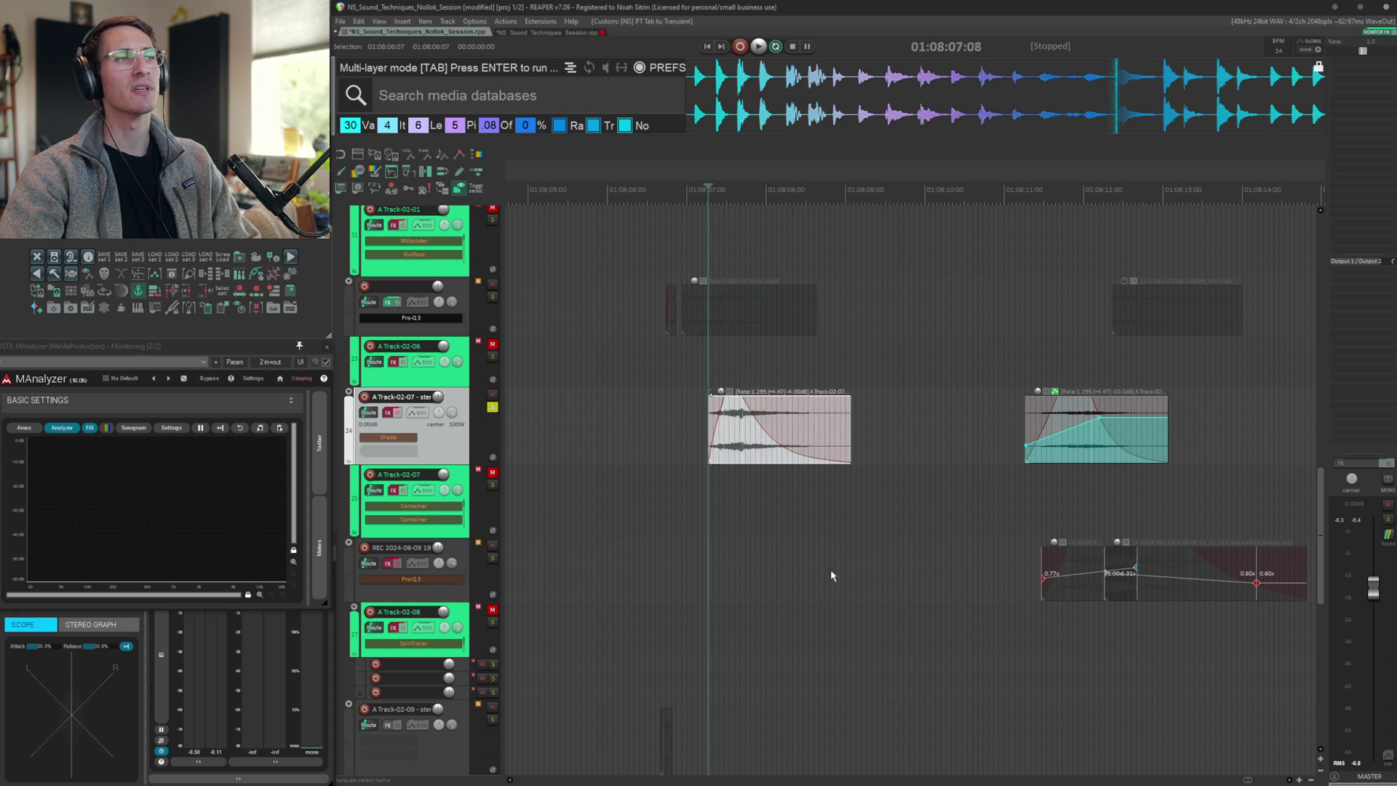
key("space")
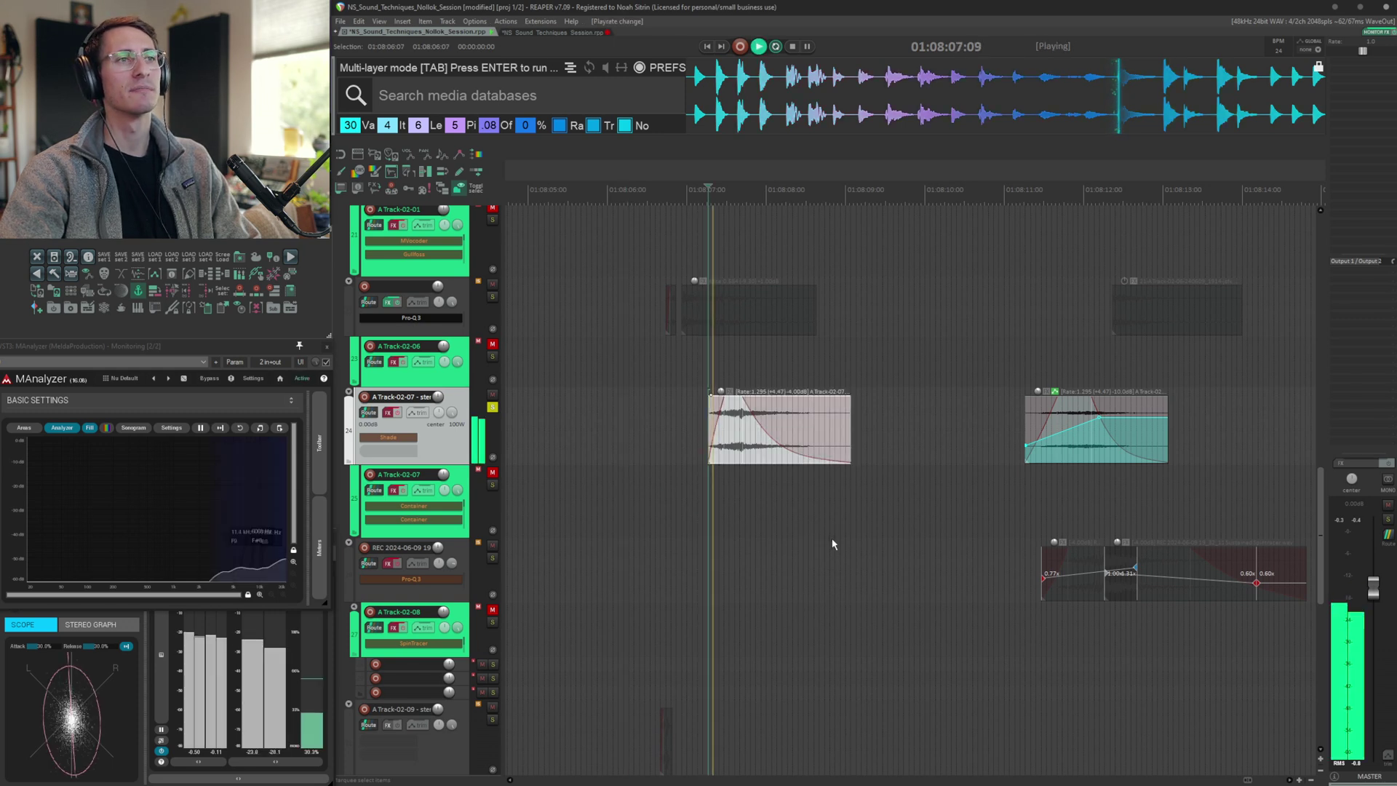
Audition the second item on the A Track-02-07 stereo layer with its Shade tremolo plugin open, then stop playback
left_click(1009, 428)
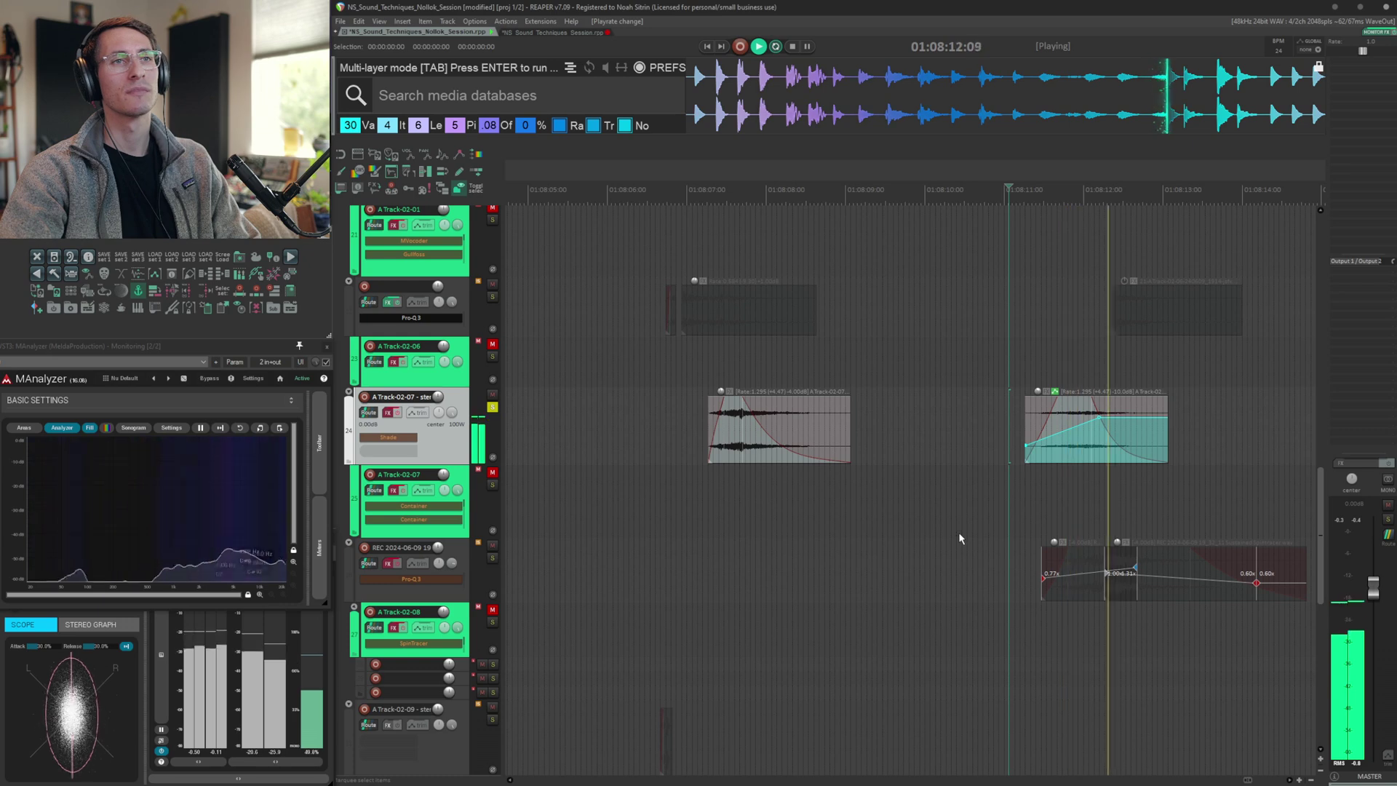
key("space")
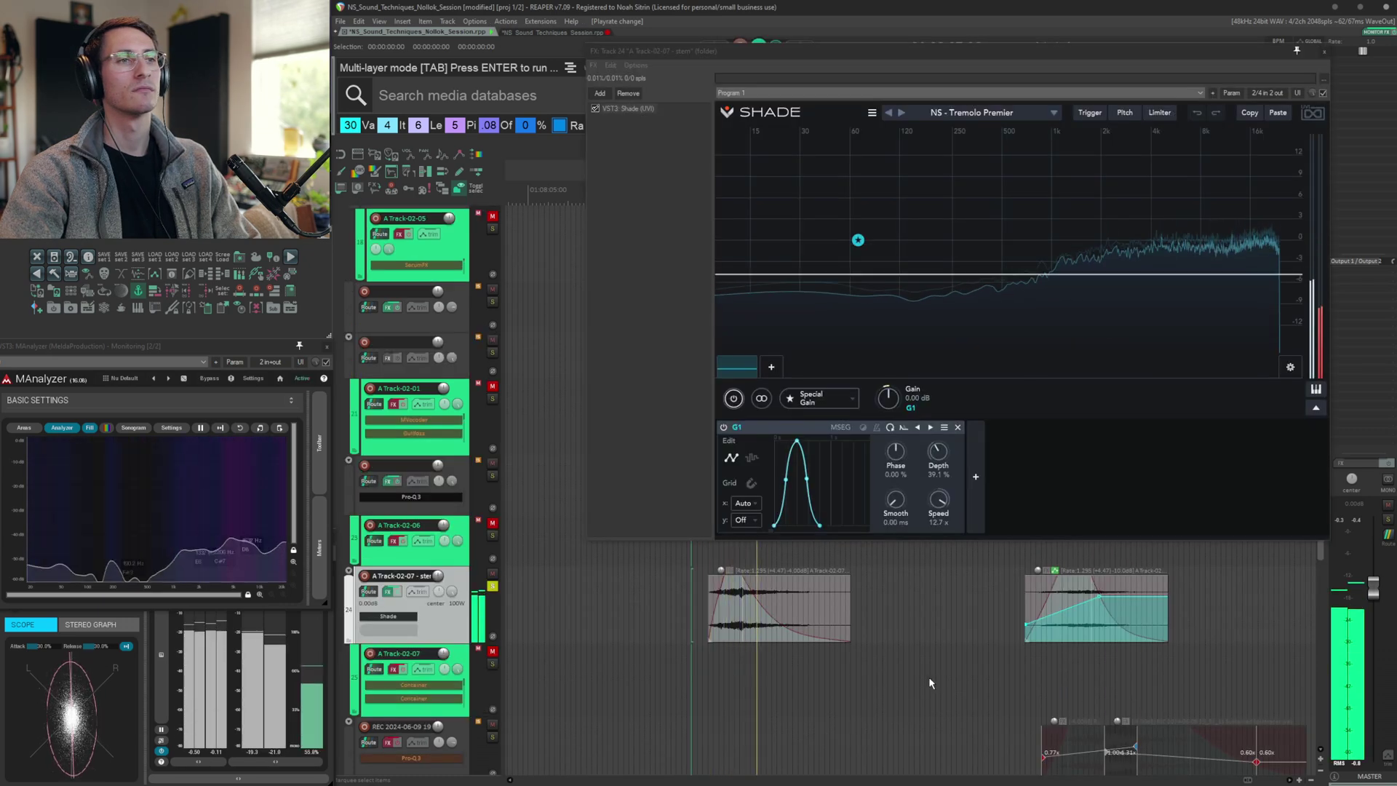
left_click(1011, 610)
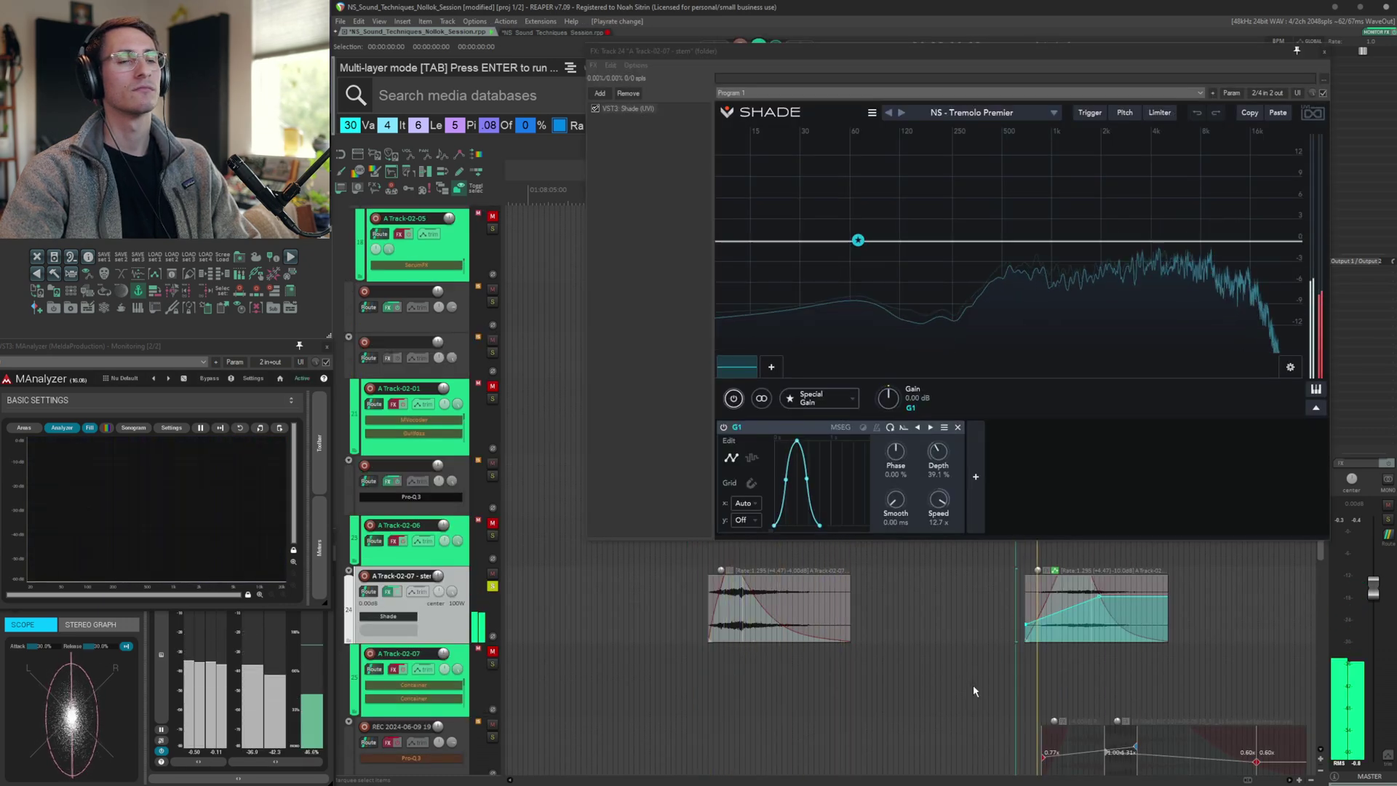
key("space")
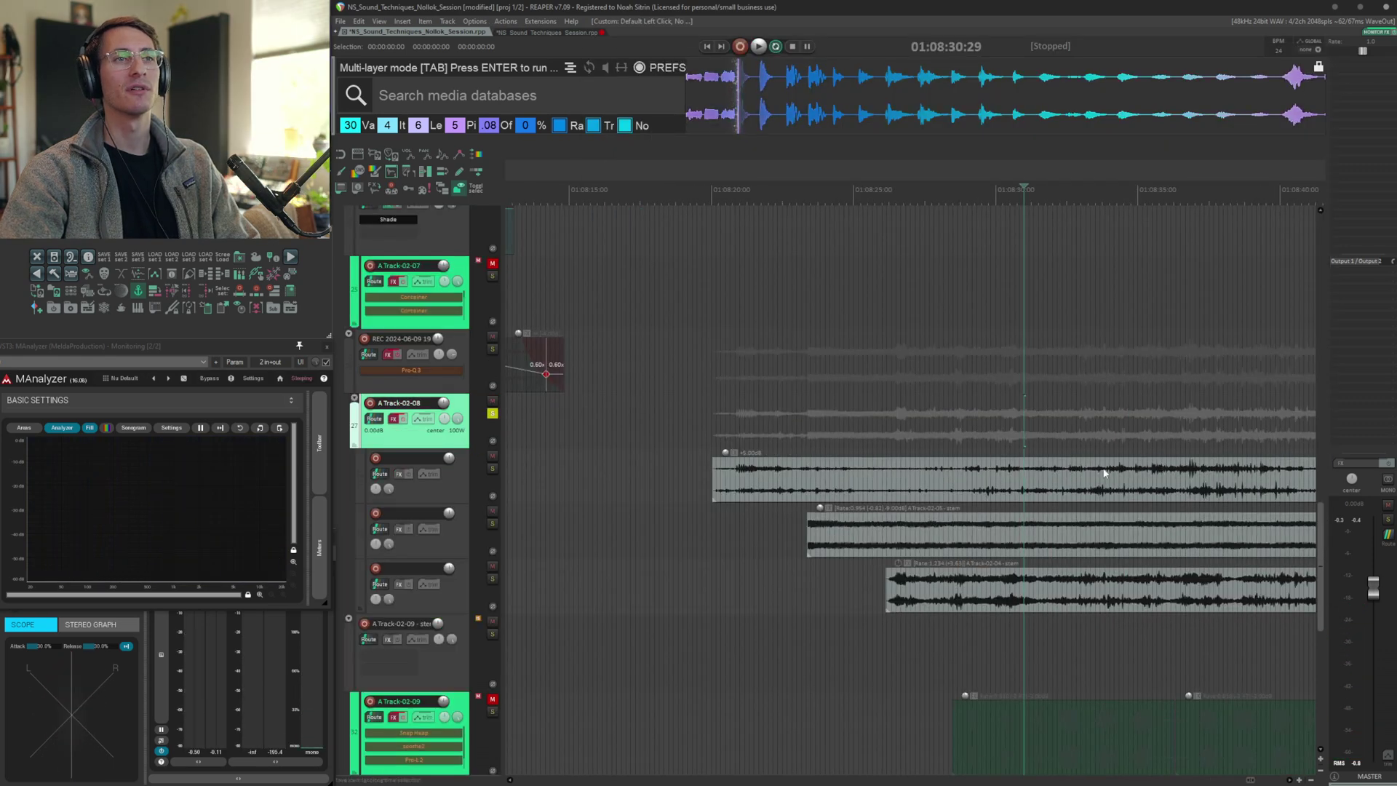
Select the three stacked sublayer items under A Track-02-08 and open its SpinTracer plugin window
left_click(1052, 470)
scroll(799, 453, "right", 3)
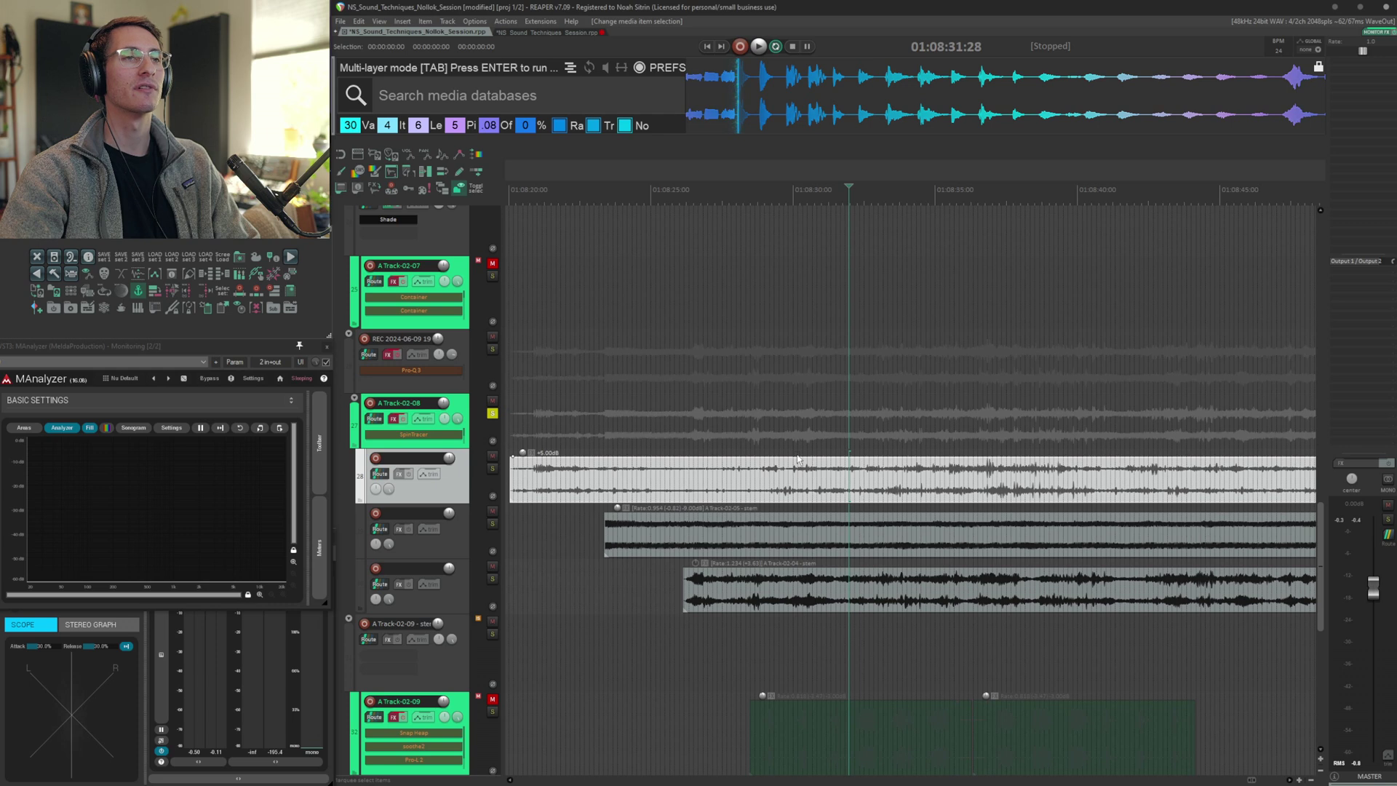
left_click(864, 536)
left_click(877, 587)
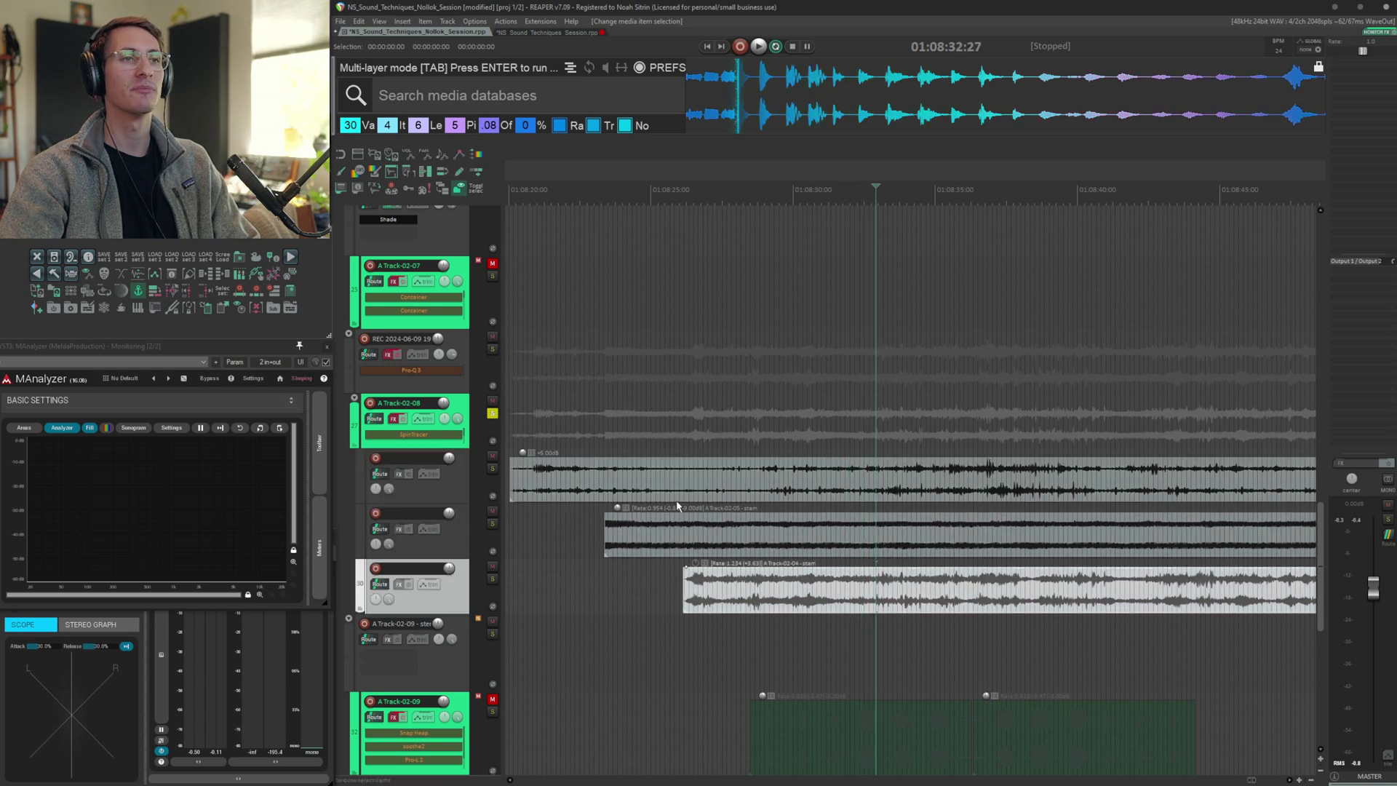
left_click(394, 421)
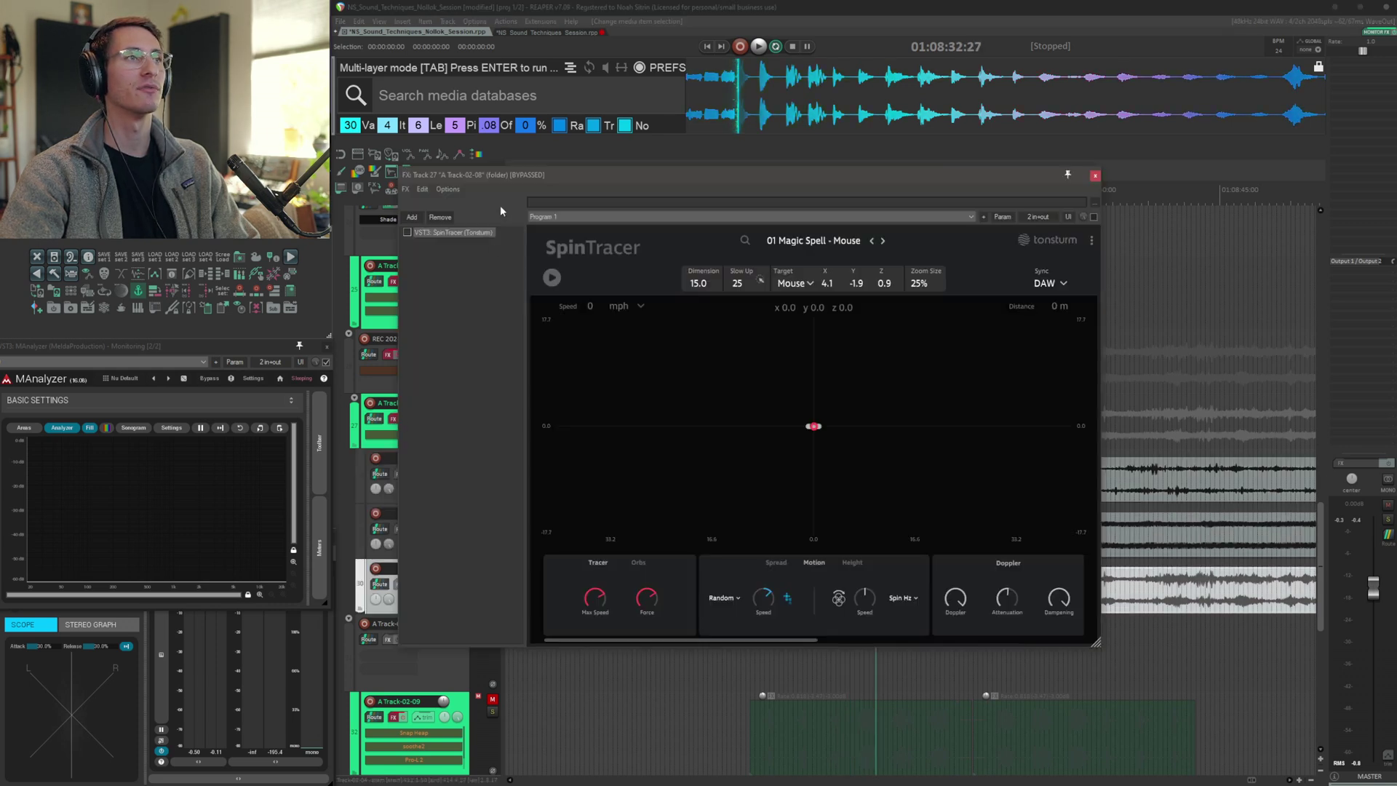
left_click_drag(502, 175, 762, 80)
left_click(611, 482)
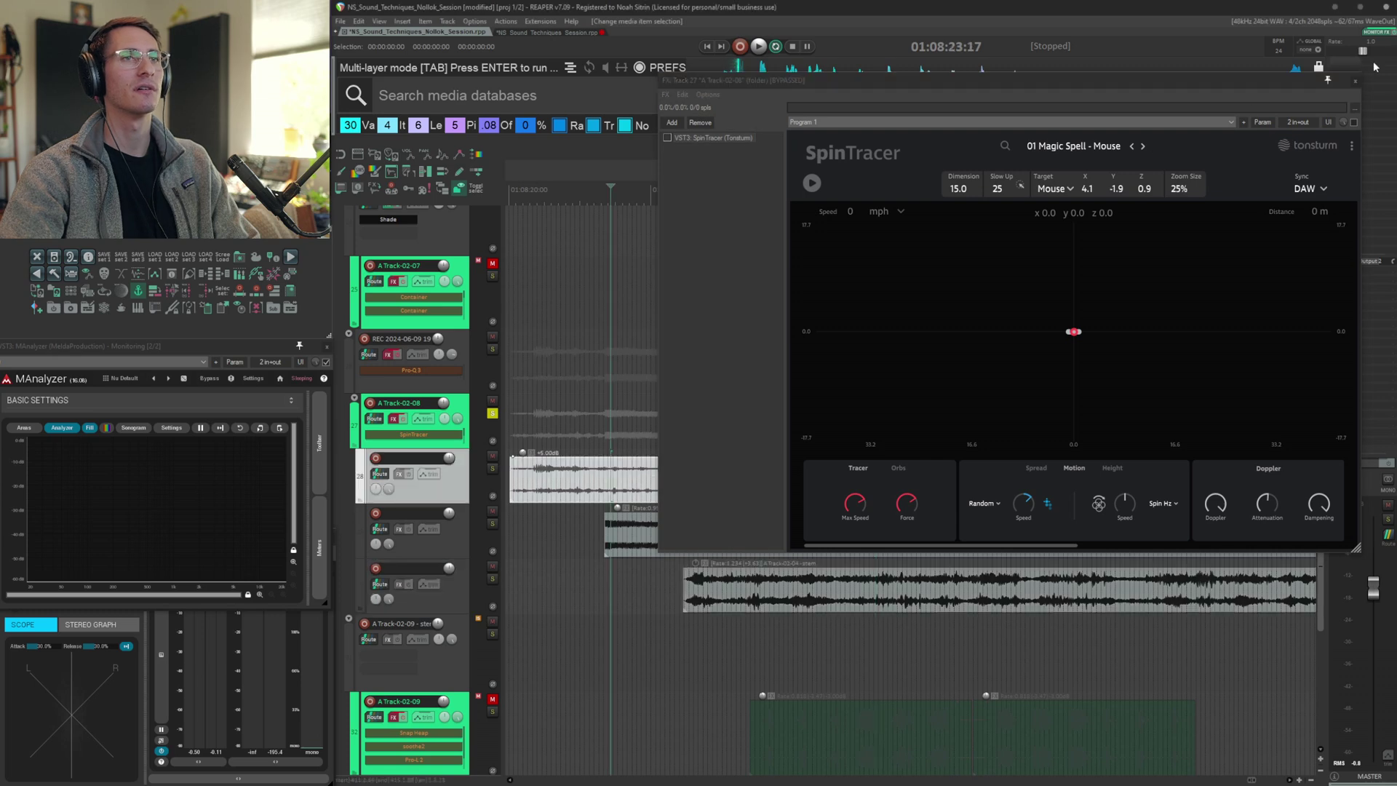
left_click(1355, 81)
Play the A Track-02-08 sublayers, soloing each stacked item in turn
key("space")
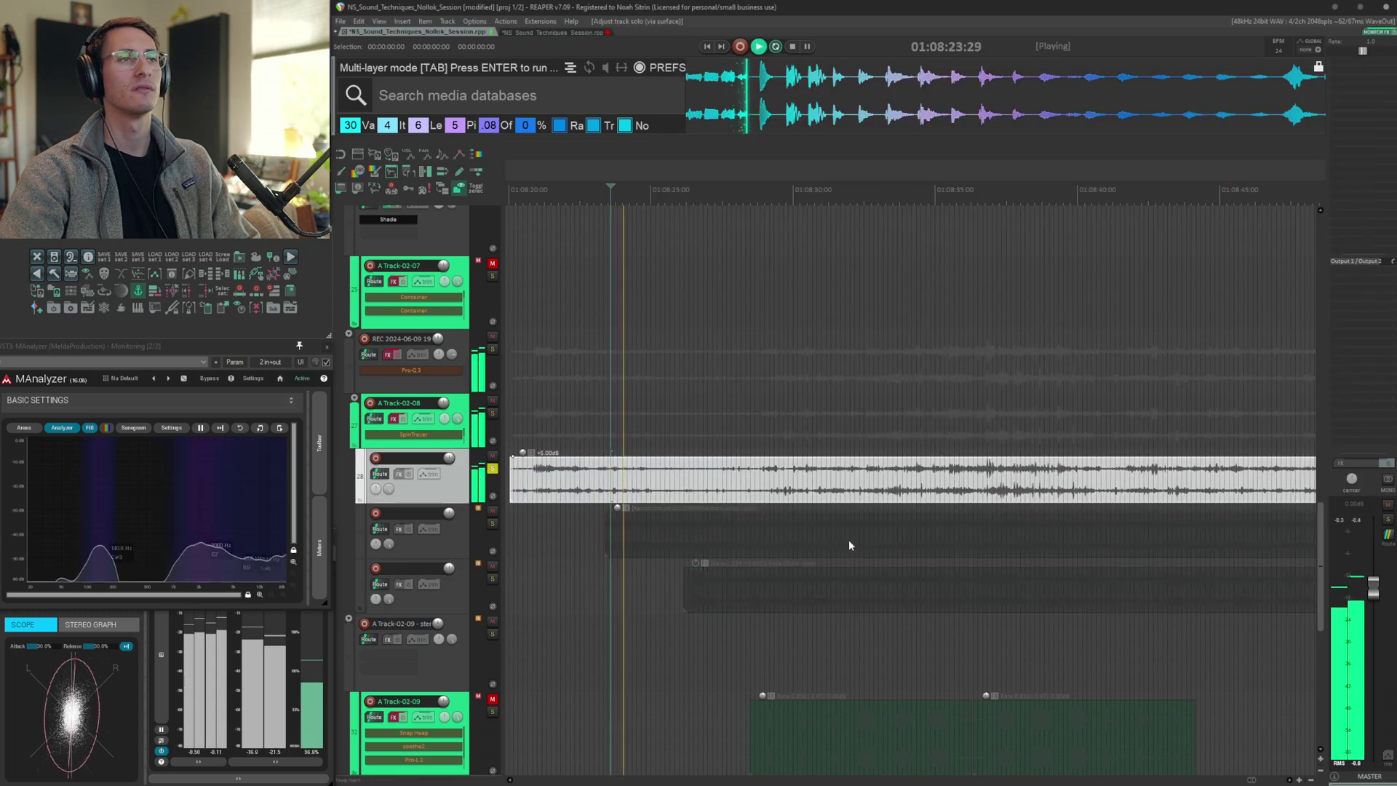
left_click(797, 531)
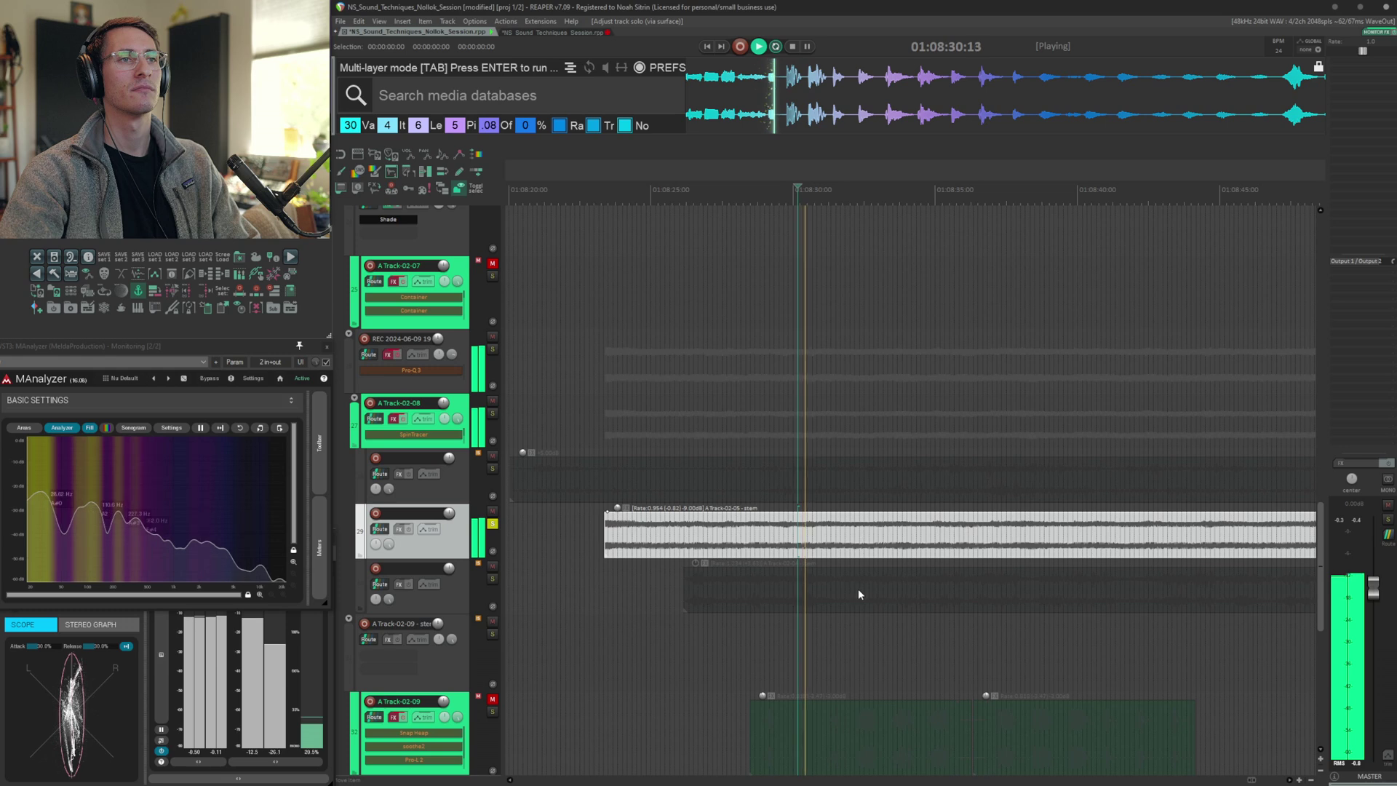
left_click(842, 594)
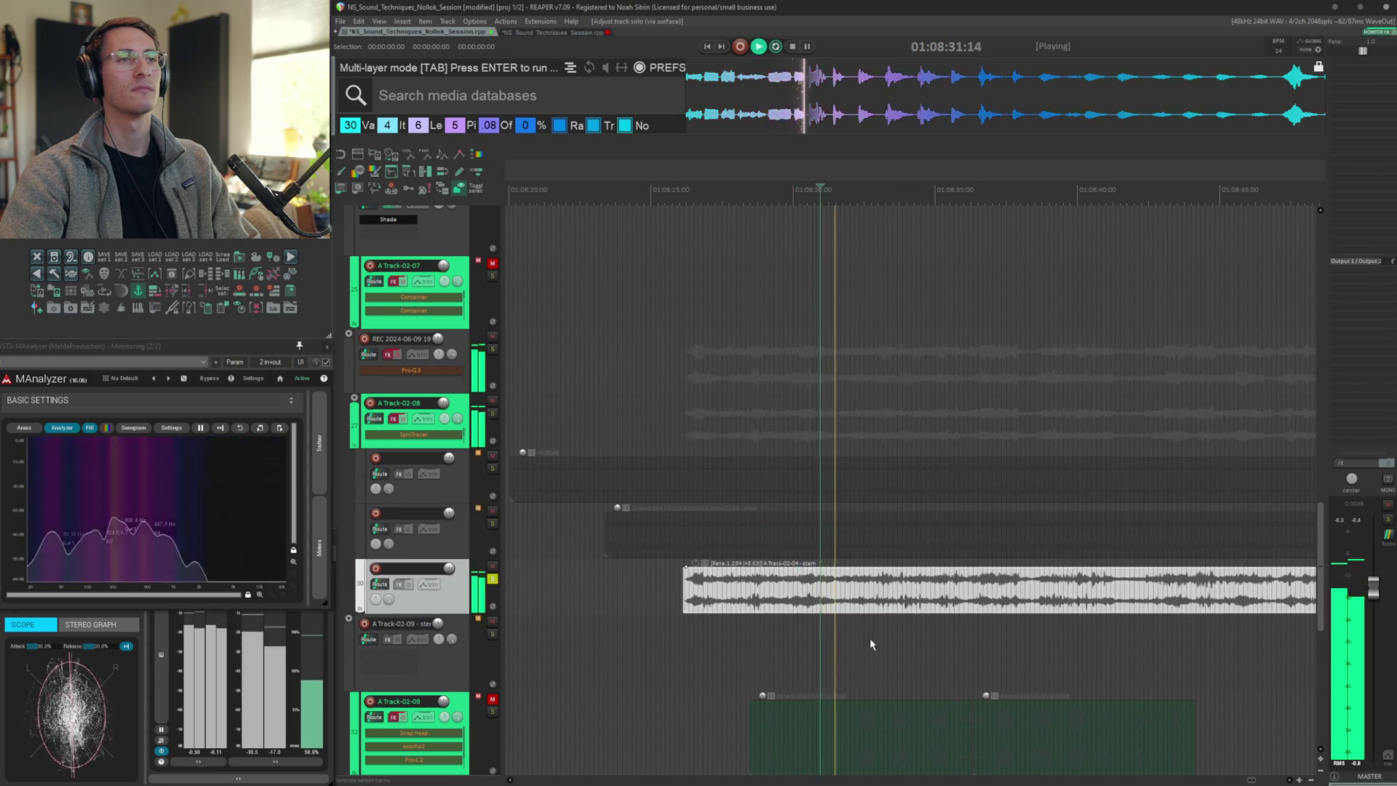
key("space")
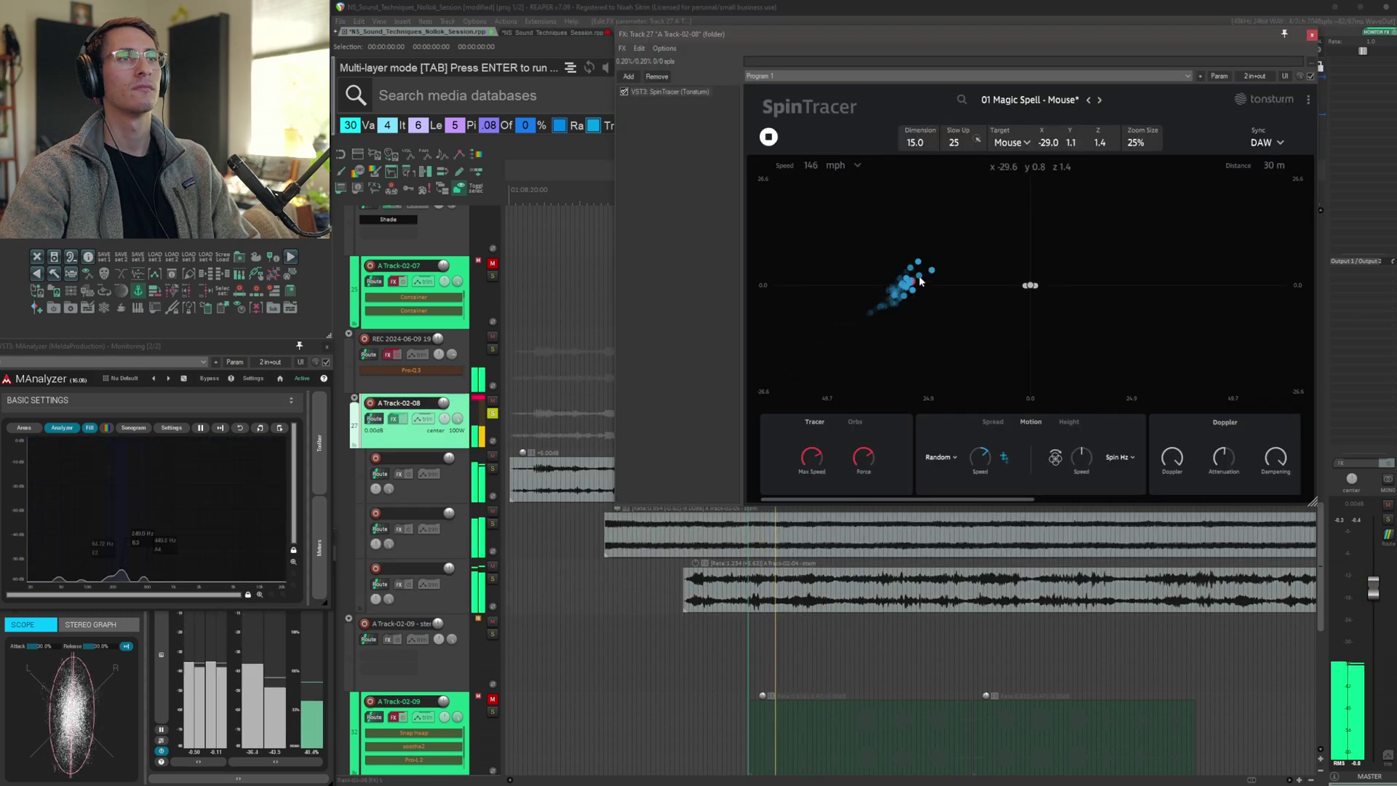
Move the SpinTracer source position around the listener during playback
left_click_drag(920, 282, 1173, 342)
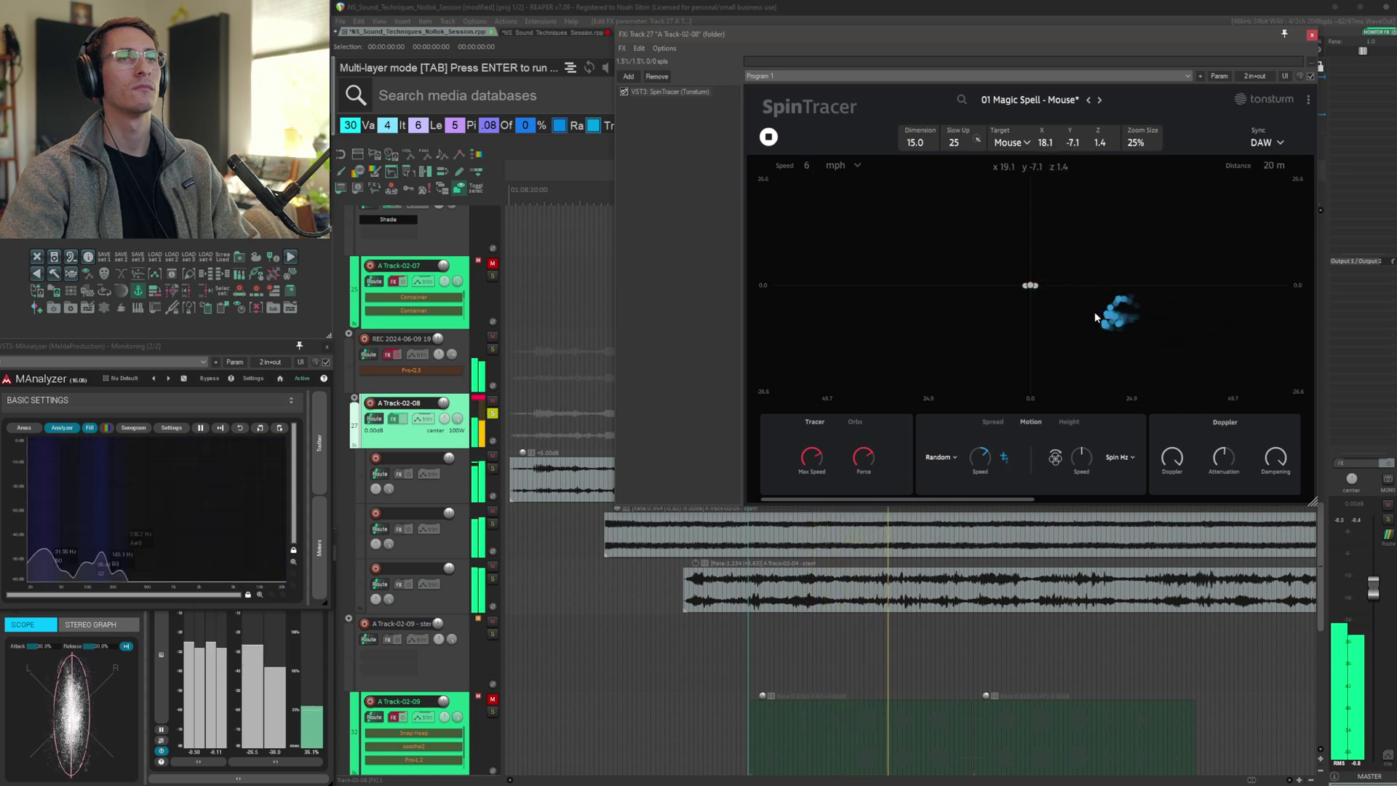
mouse_move(1097, 318)
left_mouse_down()
mouse_move(1035, 282)
mouse_move(848, 358)
left_mouse_up()
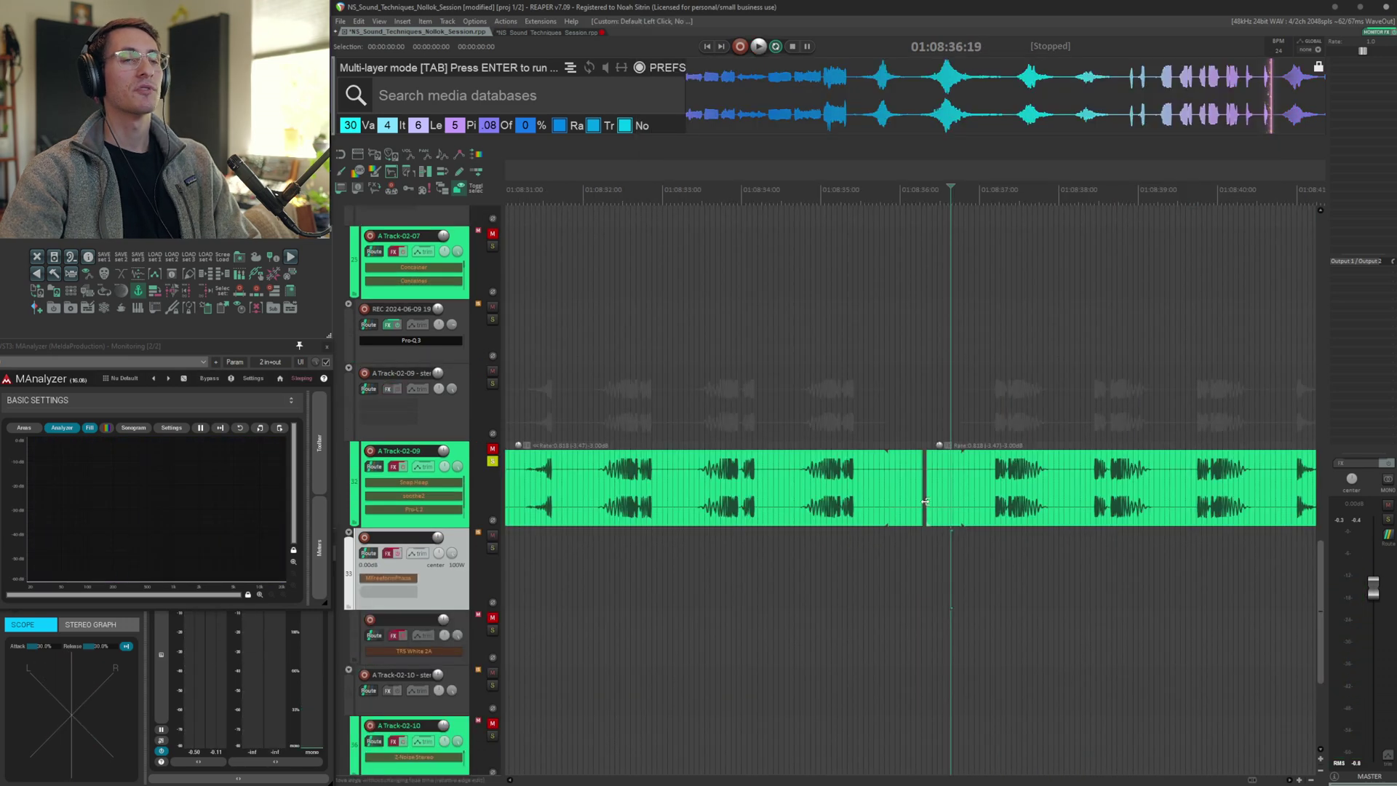
Select the second item on A Track-02-09 and audition it
scroll(921, 500, "right", 2)
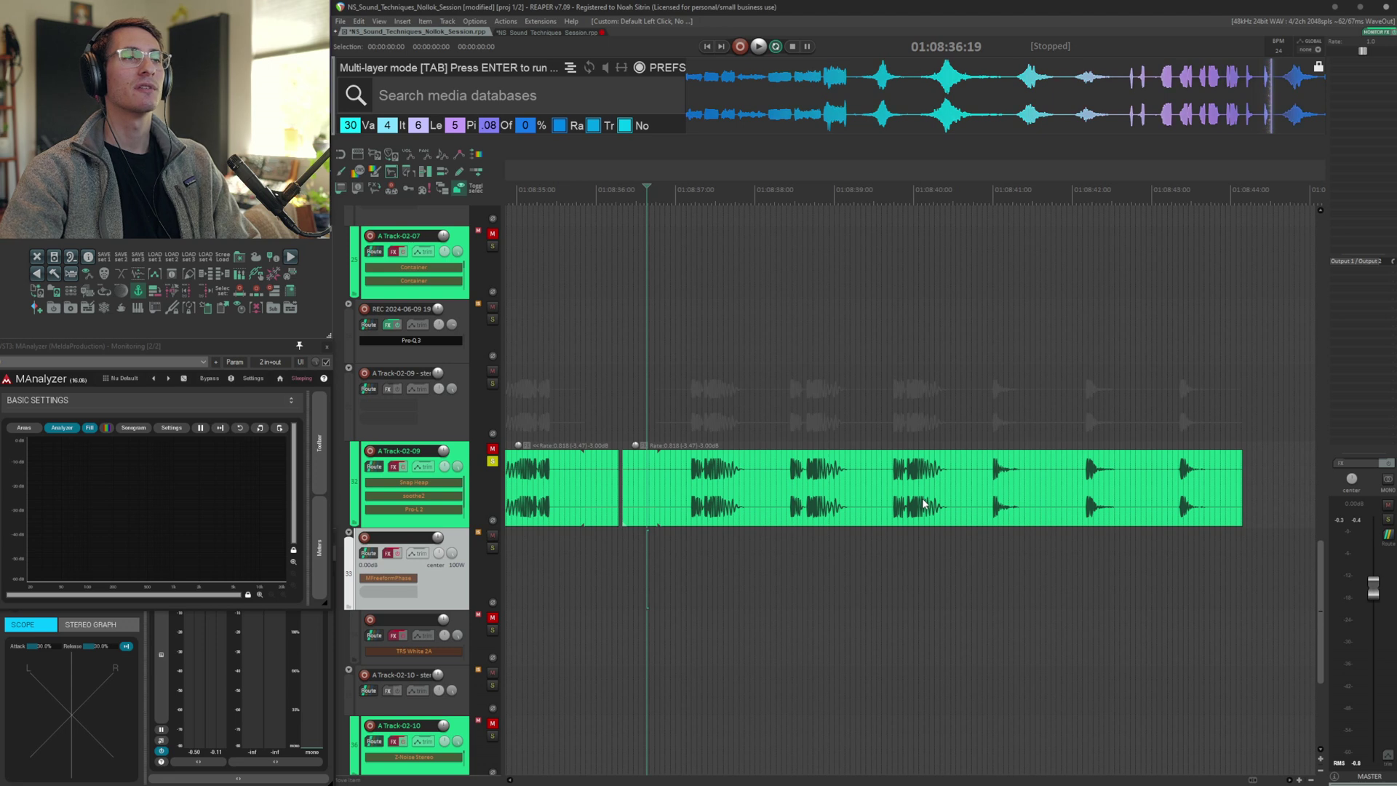
left_click(681, 471)
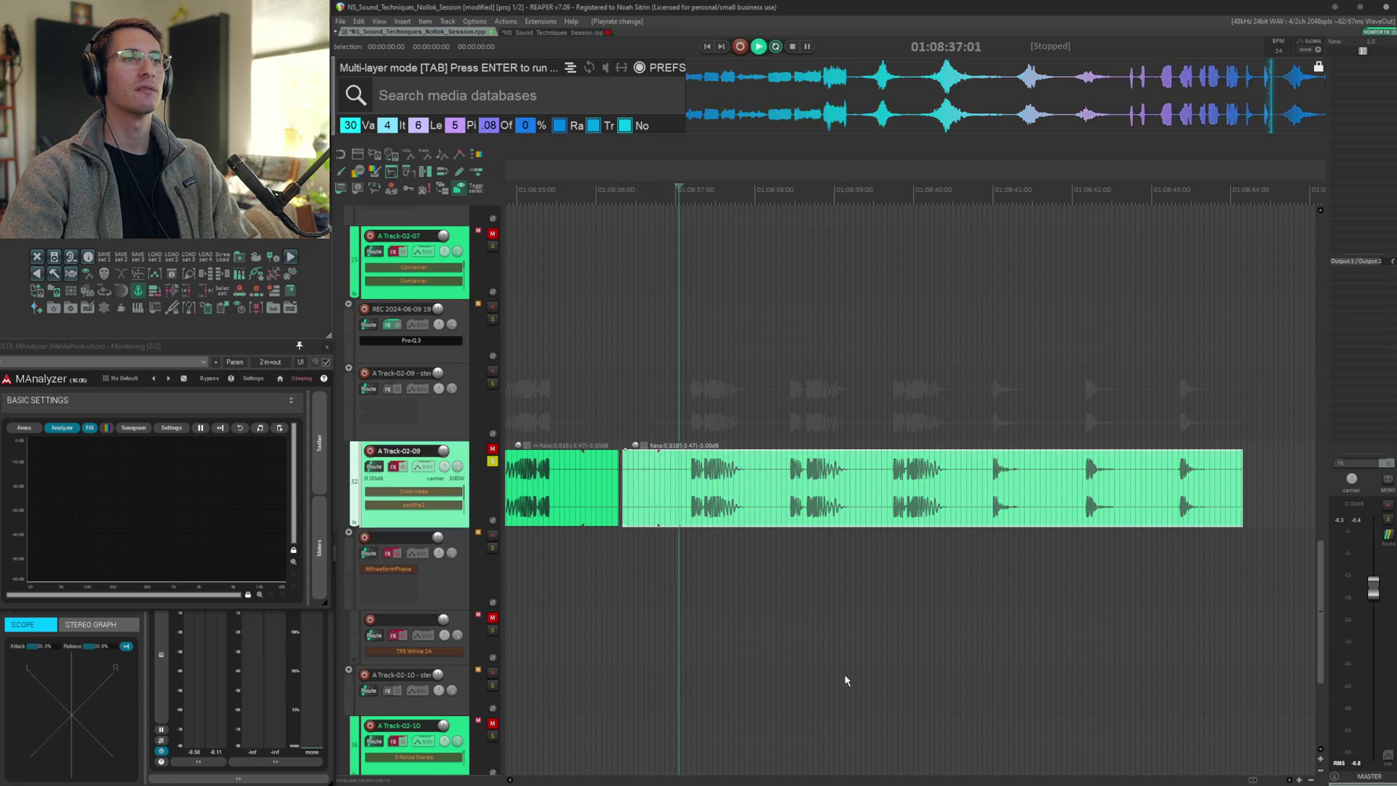
key("space")
left_click(982, 593)
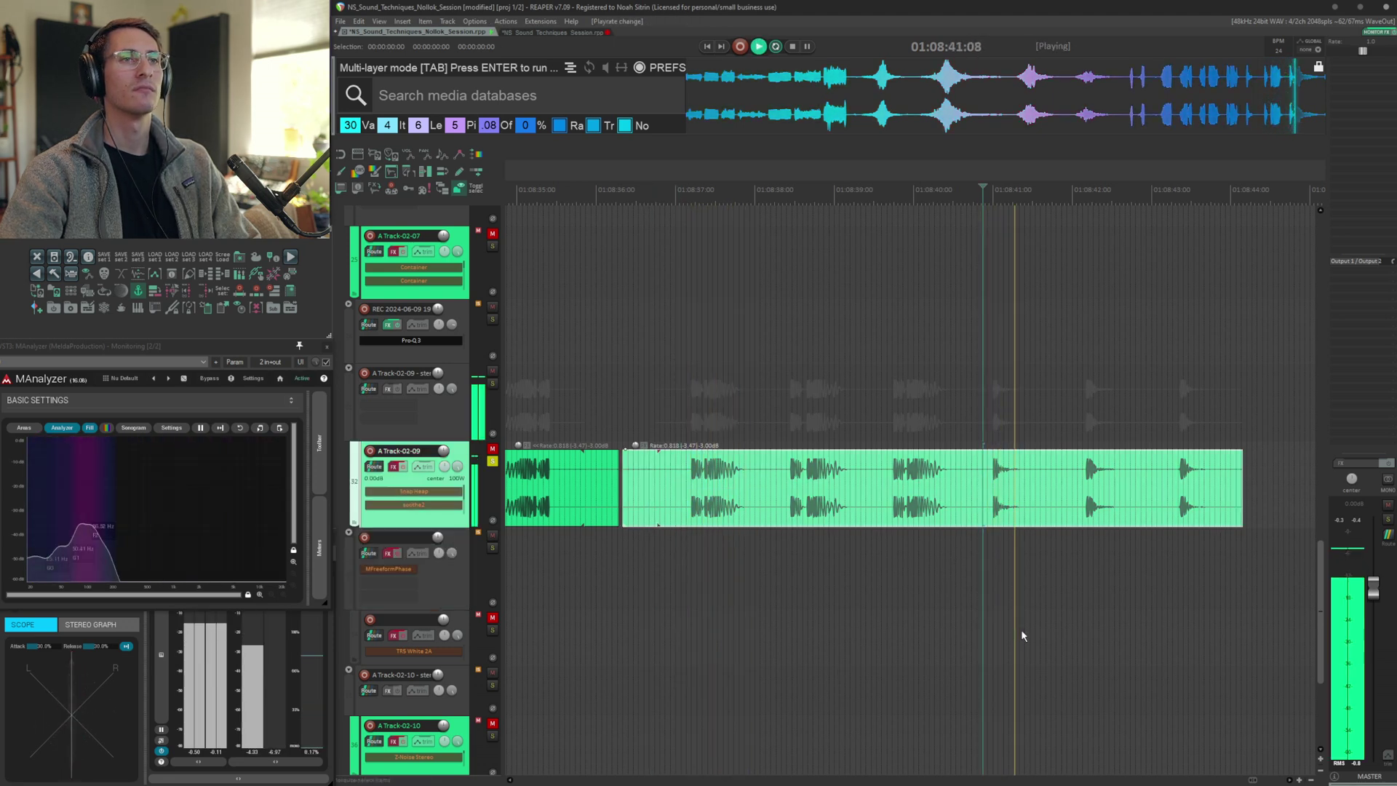
key("space")
Select the earlier item on A Track-02-09 and audition it
scroll(861, 608, "left", 10)
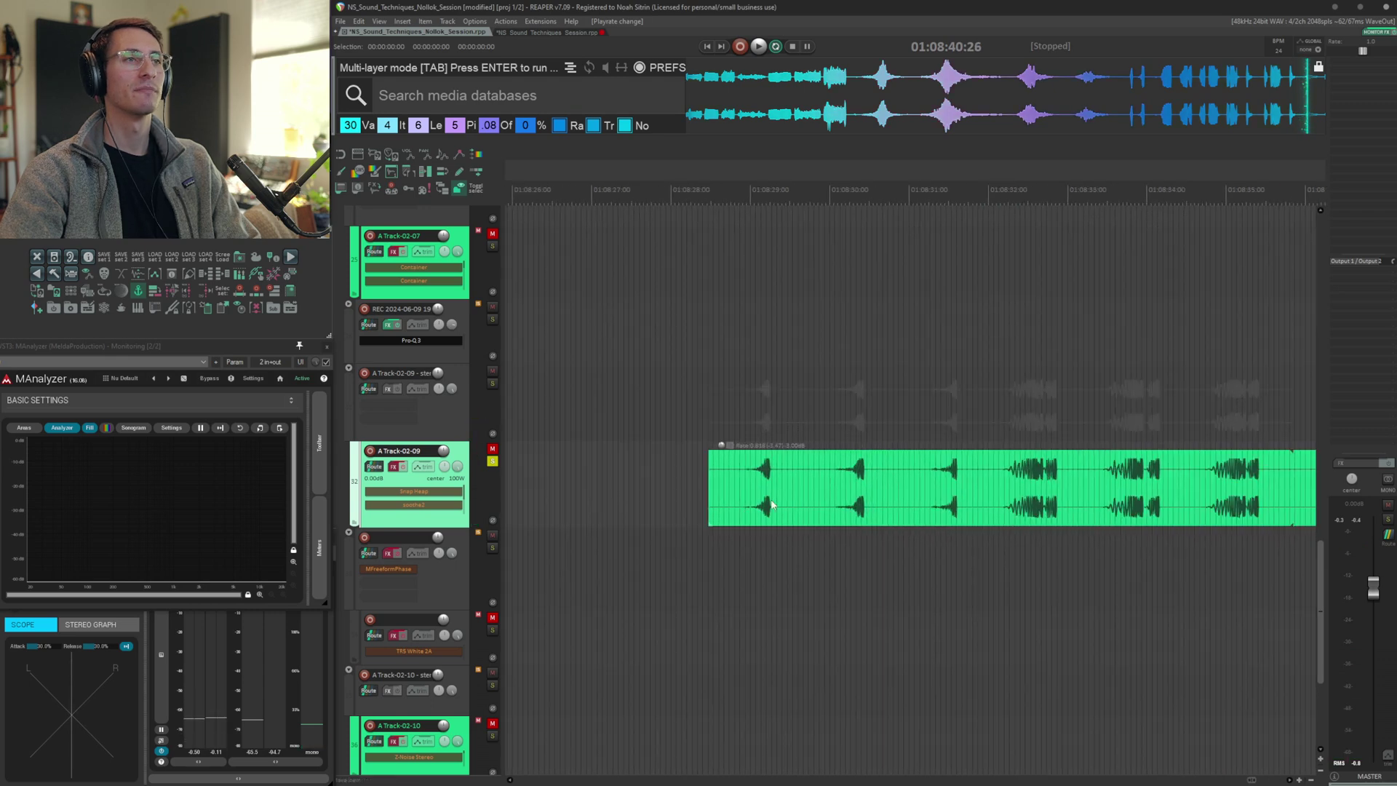
left_click(745, 502)
key("space")
left_click(1002, 601)
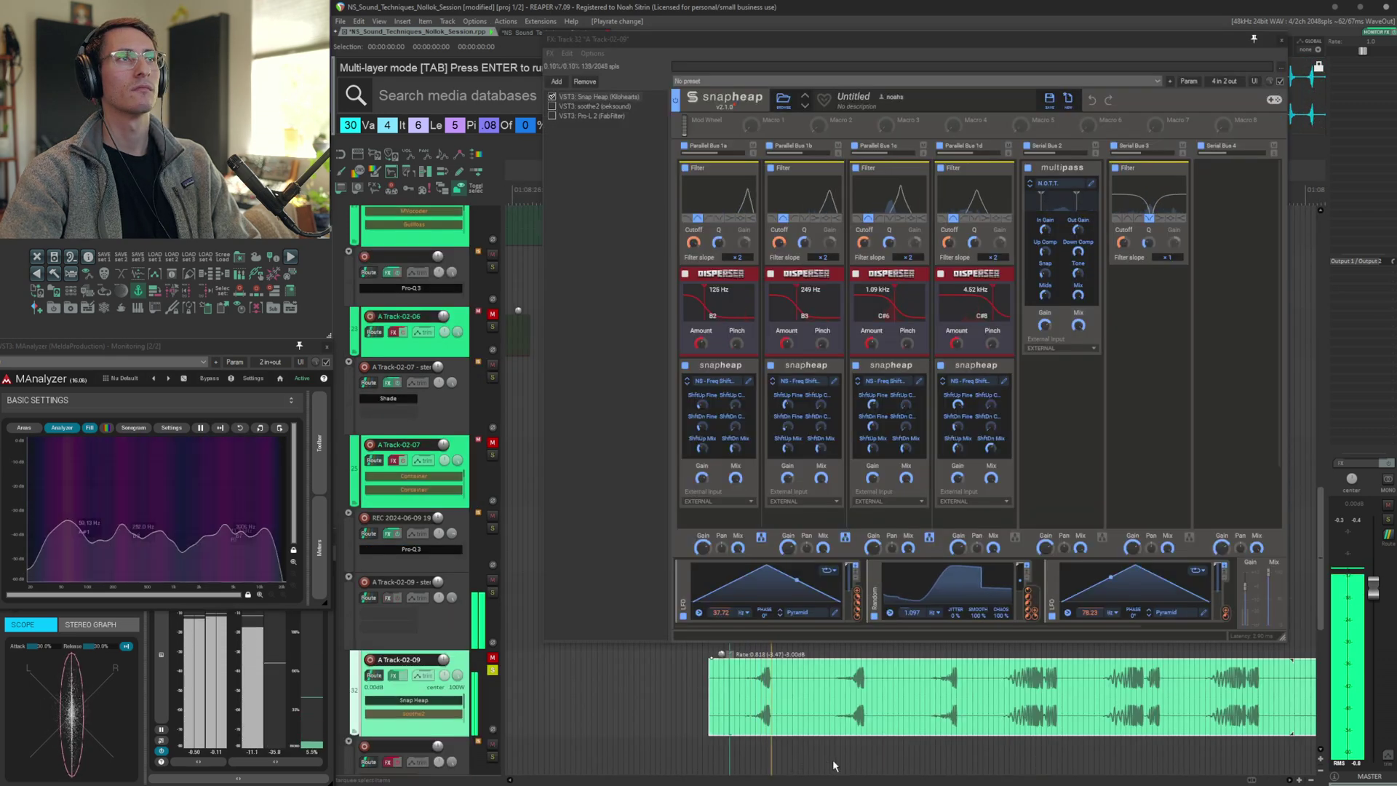
Open A Track-02-09's FX chain with Snap Heap and soothe2, audition the items, then stop playback
left_click(988, 764)
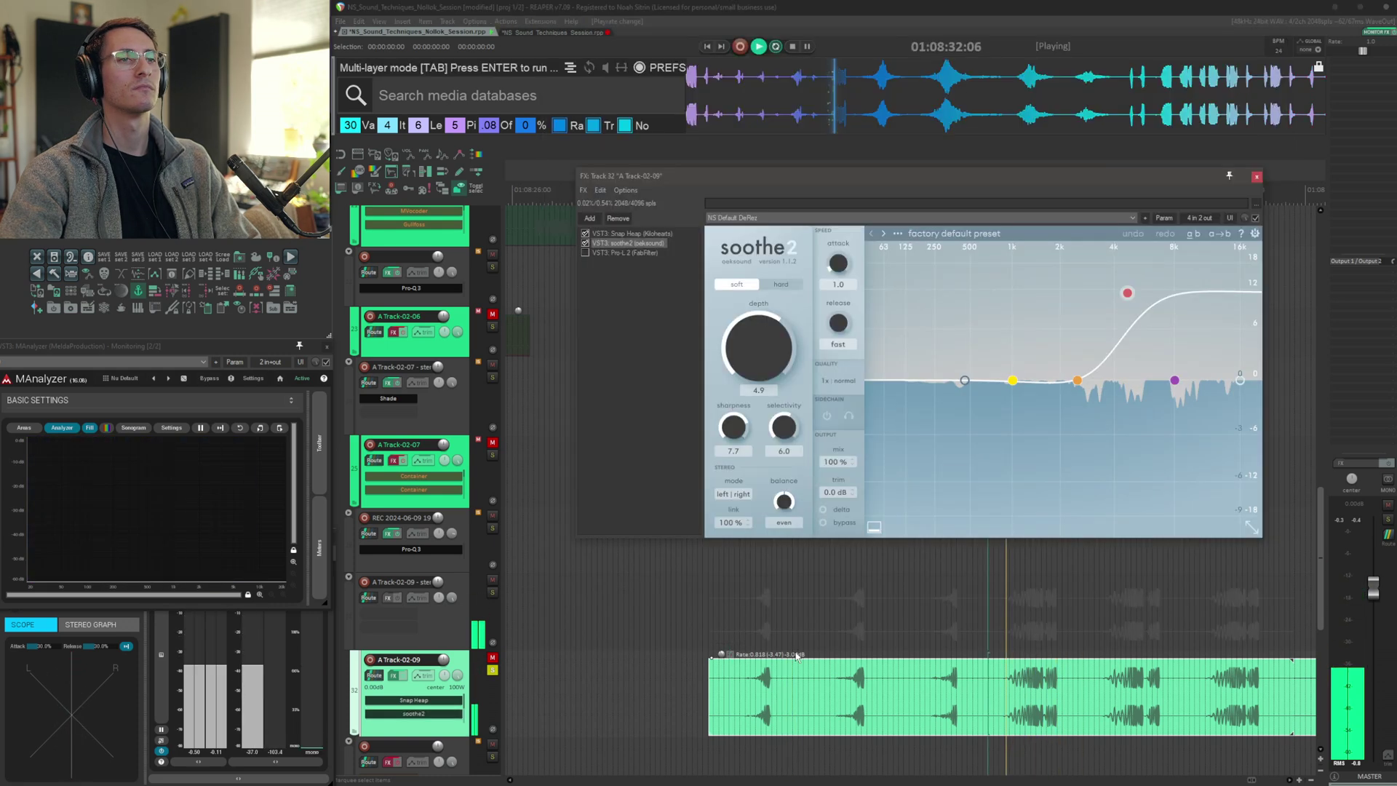
key("space")
left_click(738, 696)
key("space")
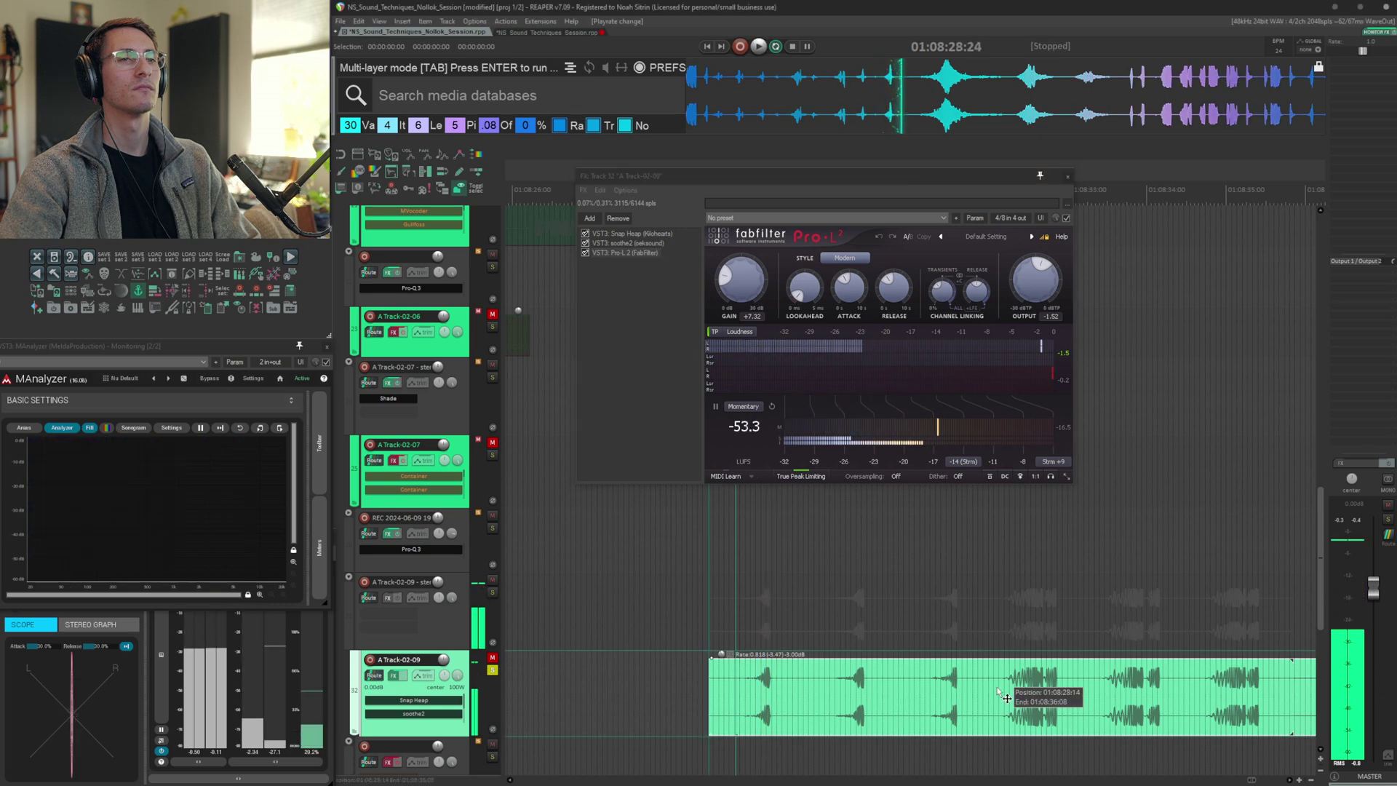
left_click(999, 692)
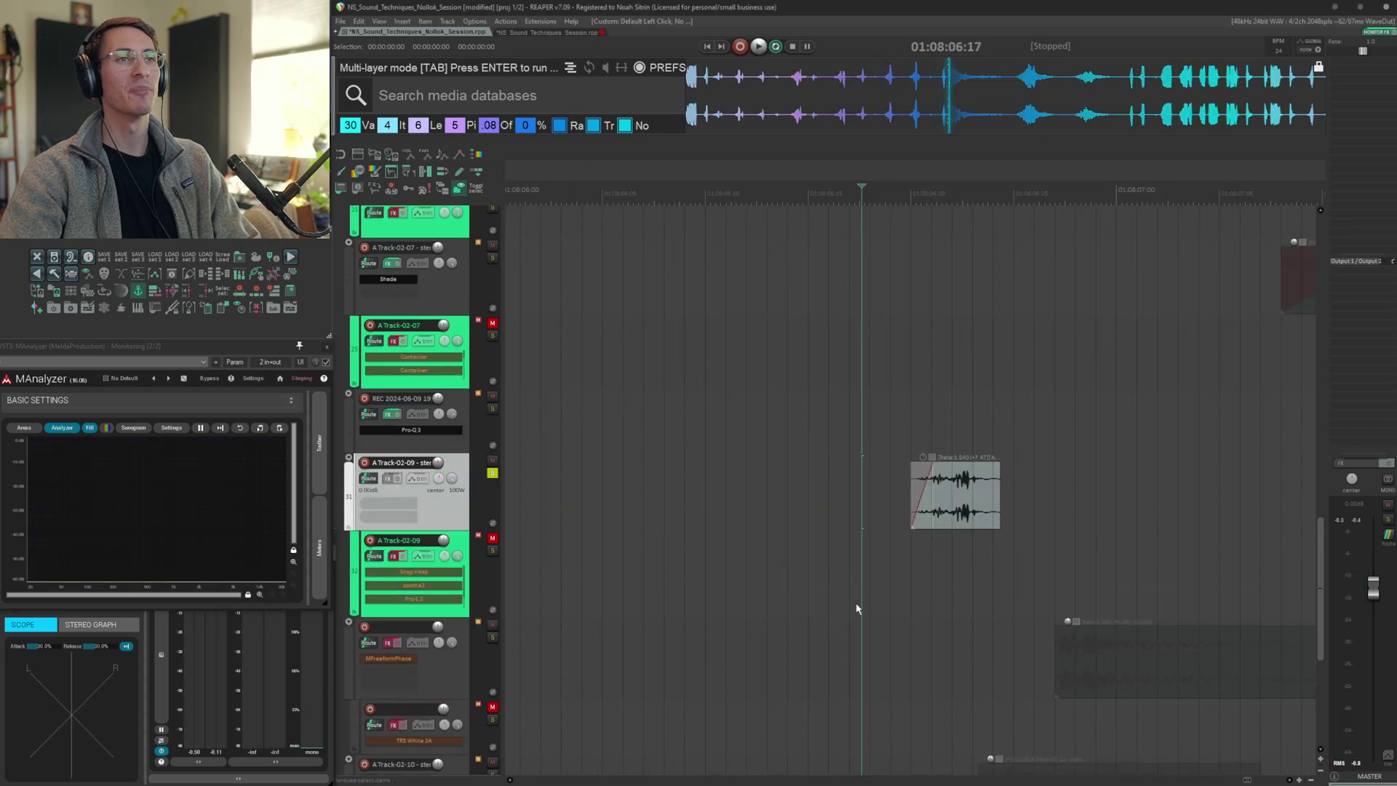
key("space")
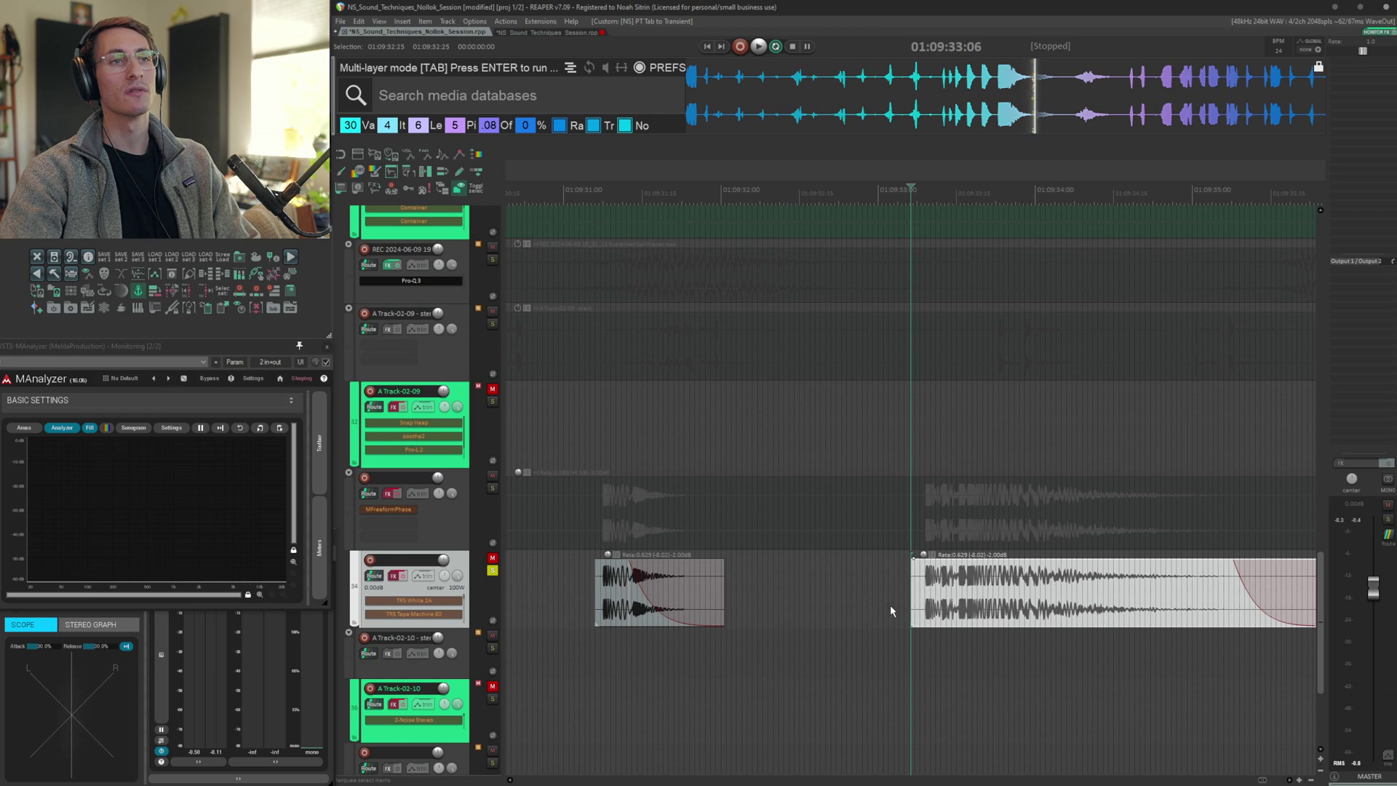
Select the item on track 34 under A Track-02-09, jump to its transient and play it
key("space")
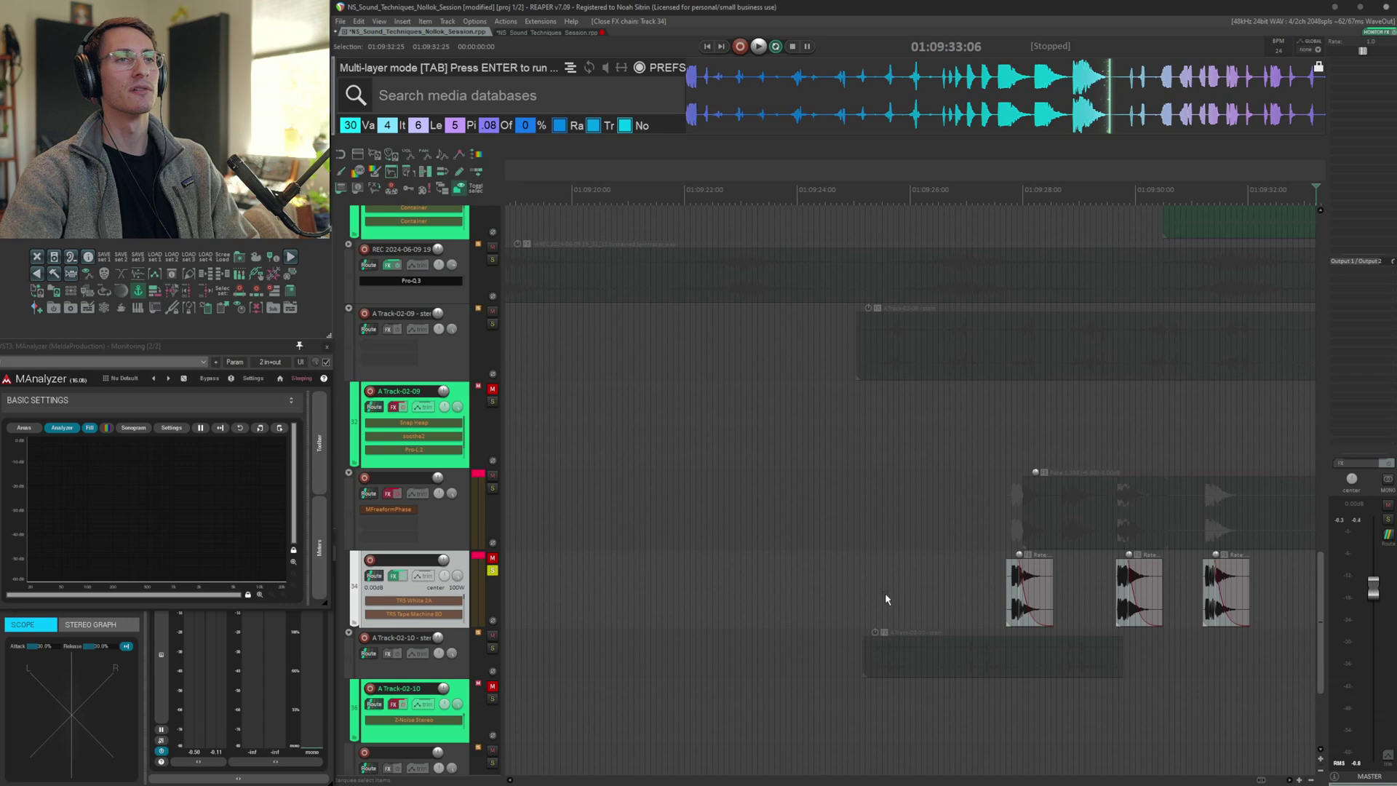
key("Tab")
scroll(1105, 630, "up", 6)
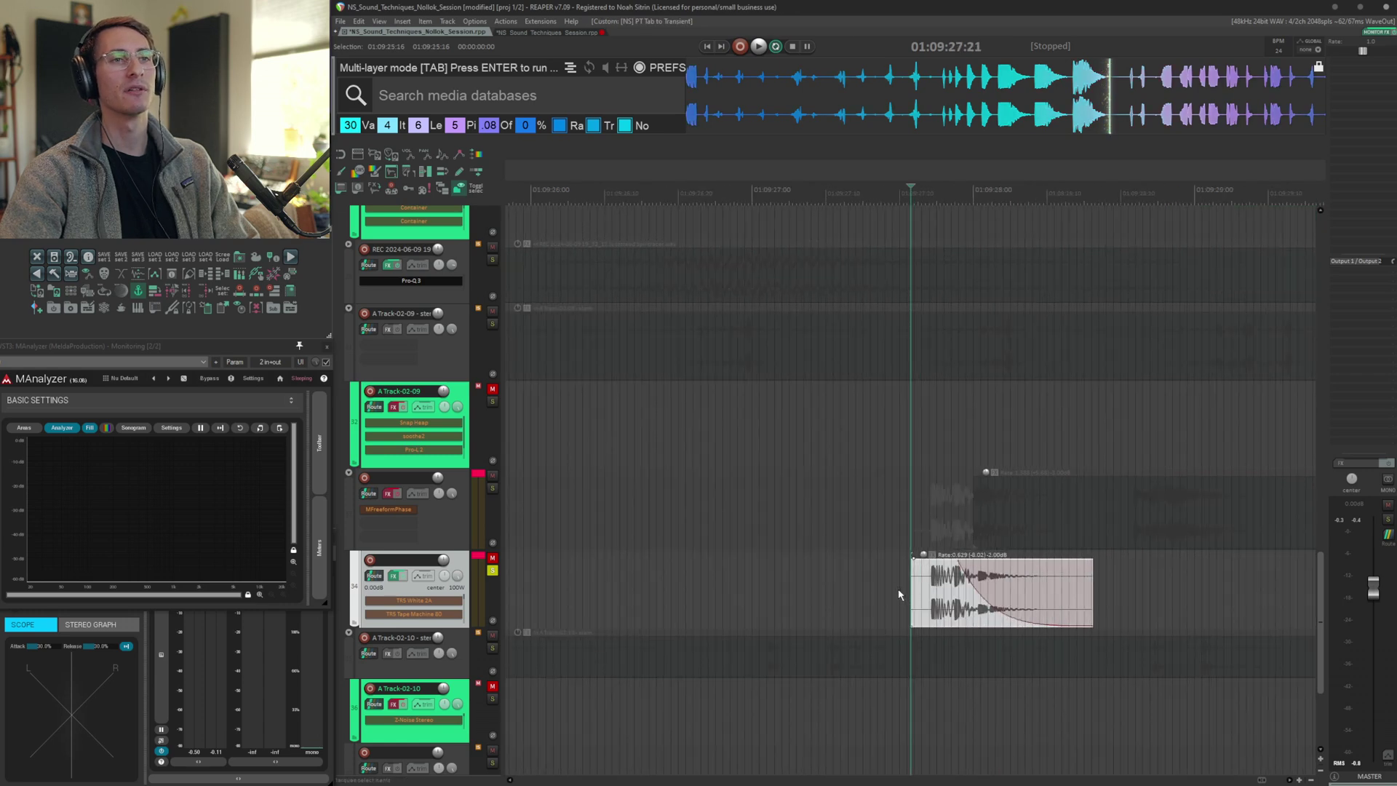
left_click(895, 587)
key("Tab")
key("space")
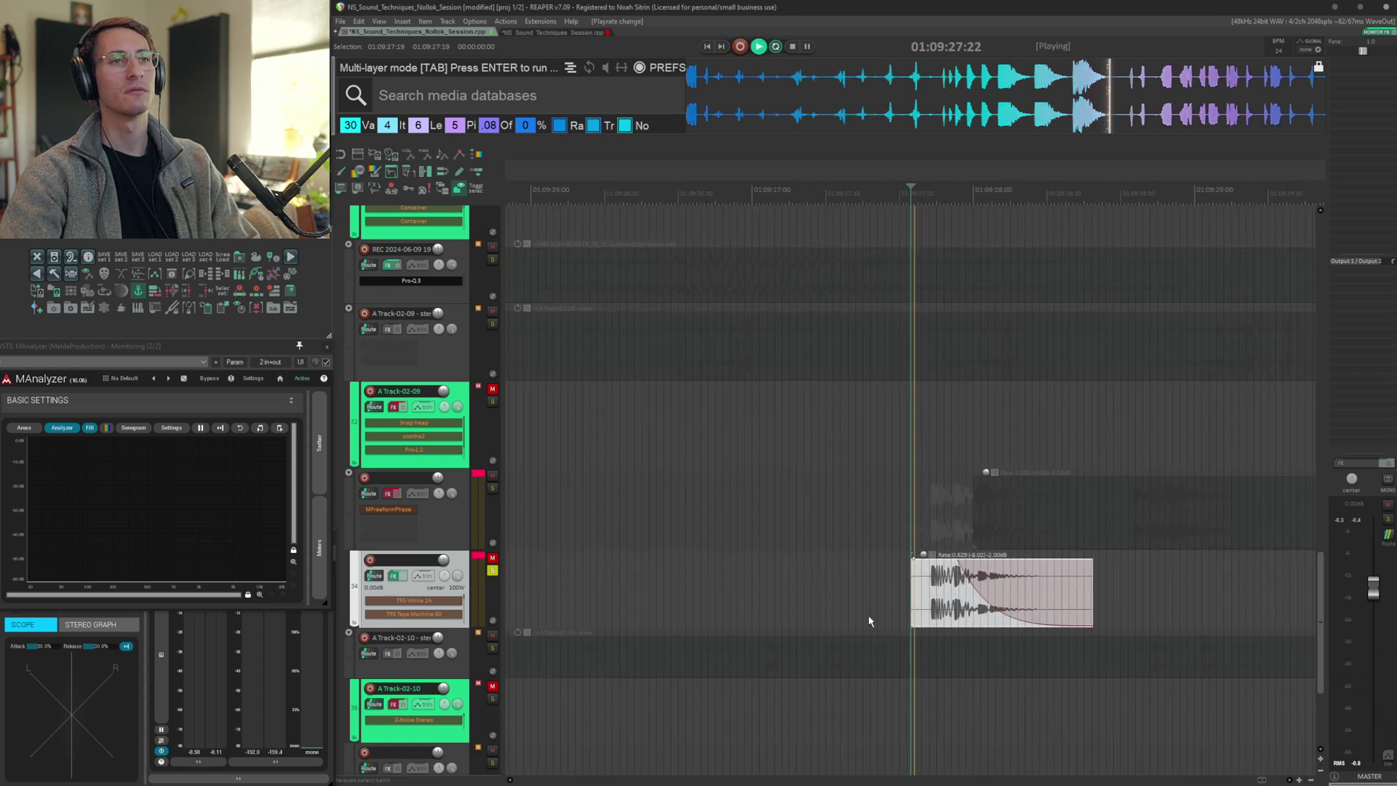
Open the FX chain of track 34 and step through each plugin, from TRS White 2A and Tape Machines to Pro-G and Pro-L 2
left_click(451, 601)
left_click(597, 189)
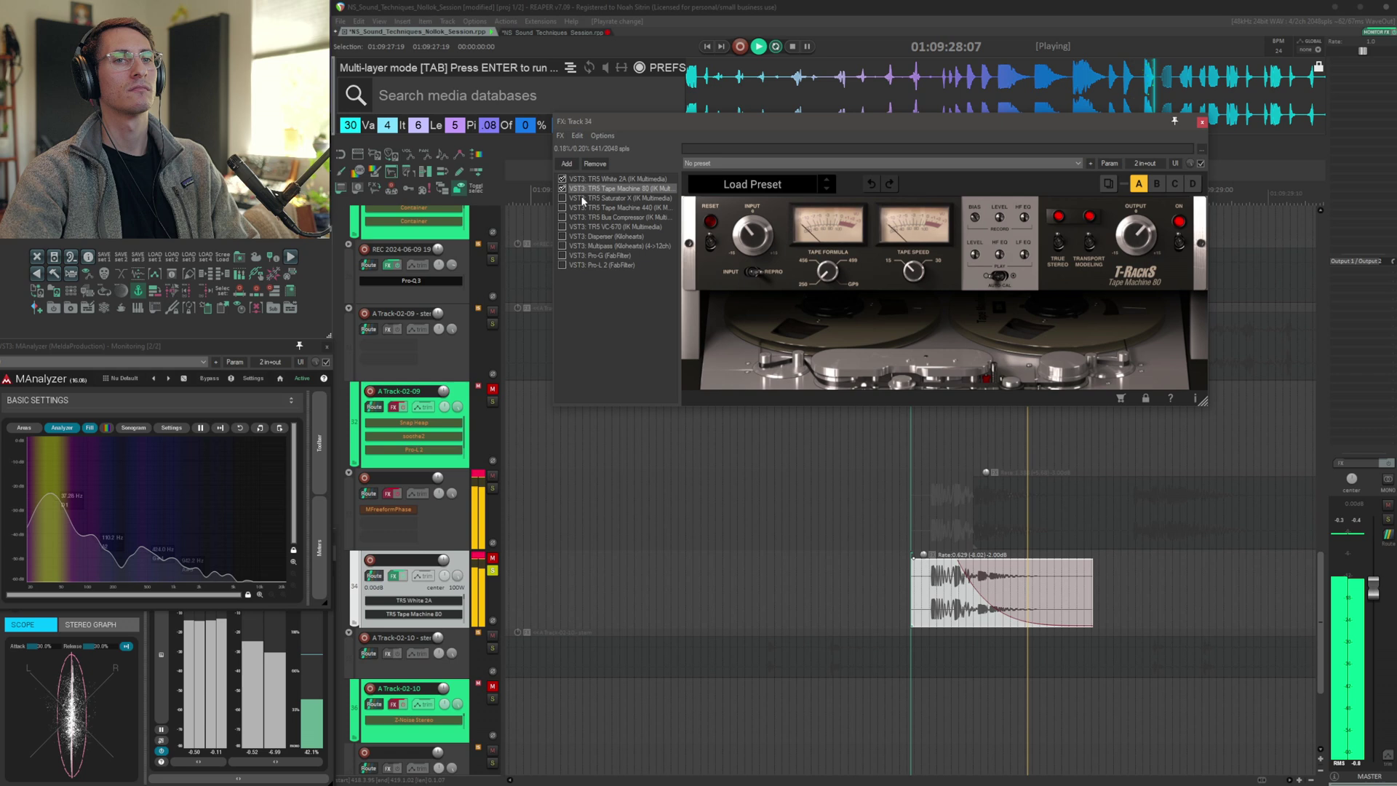
left_click(583, 198)
left_click(600, 208)
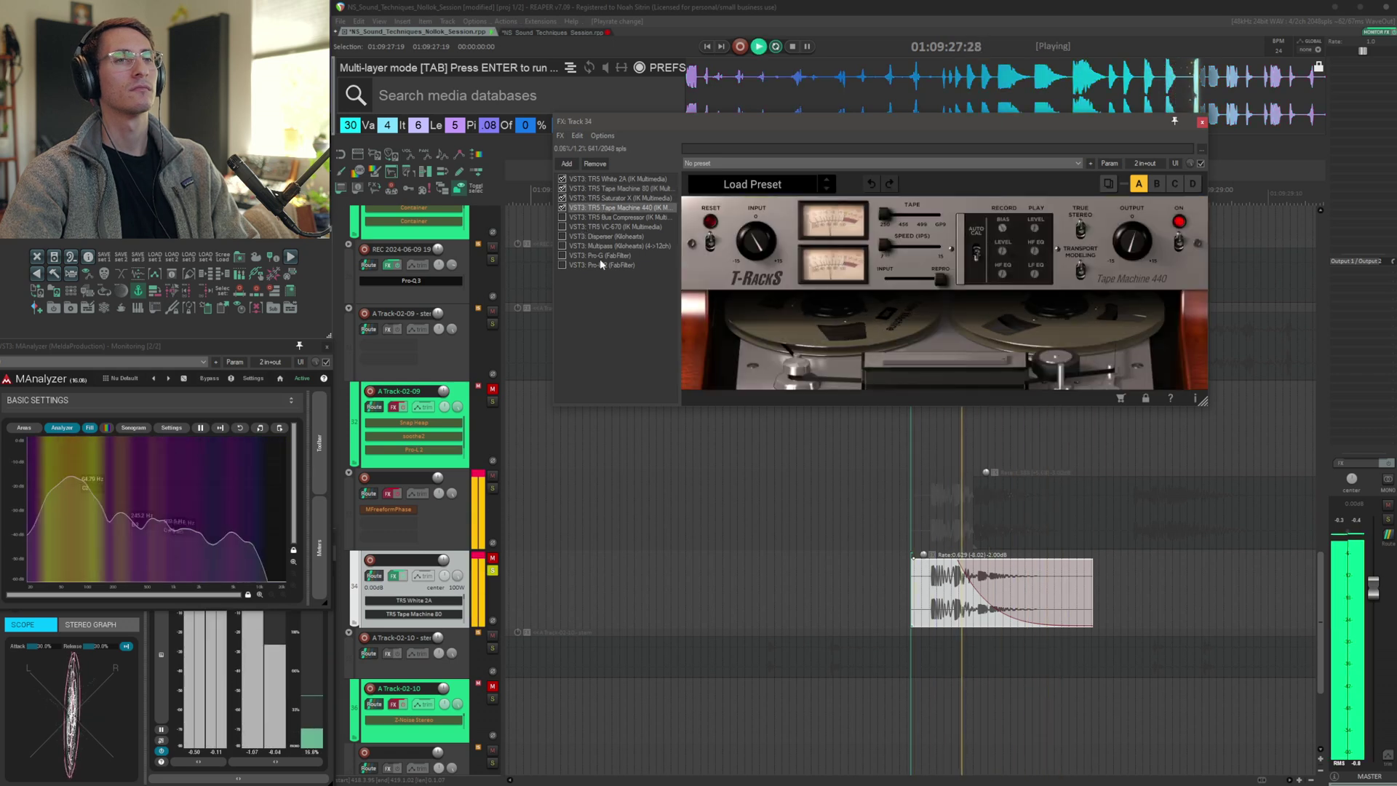
left_click(598, 218)
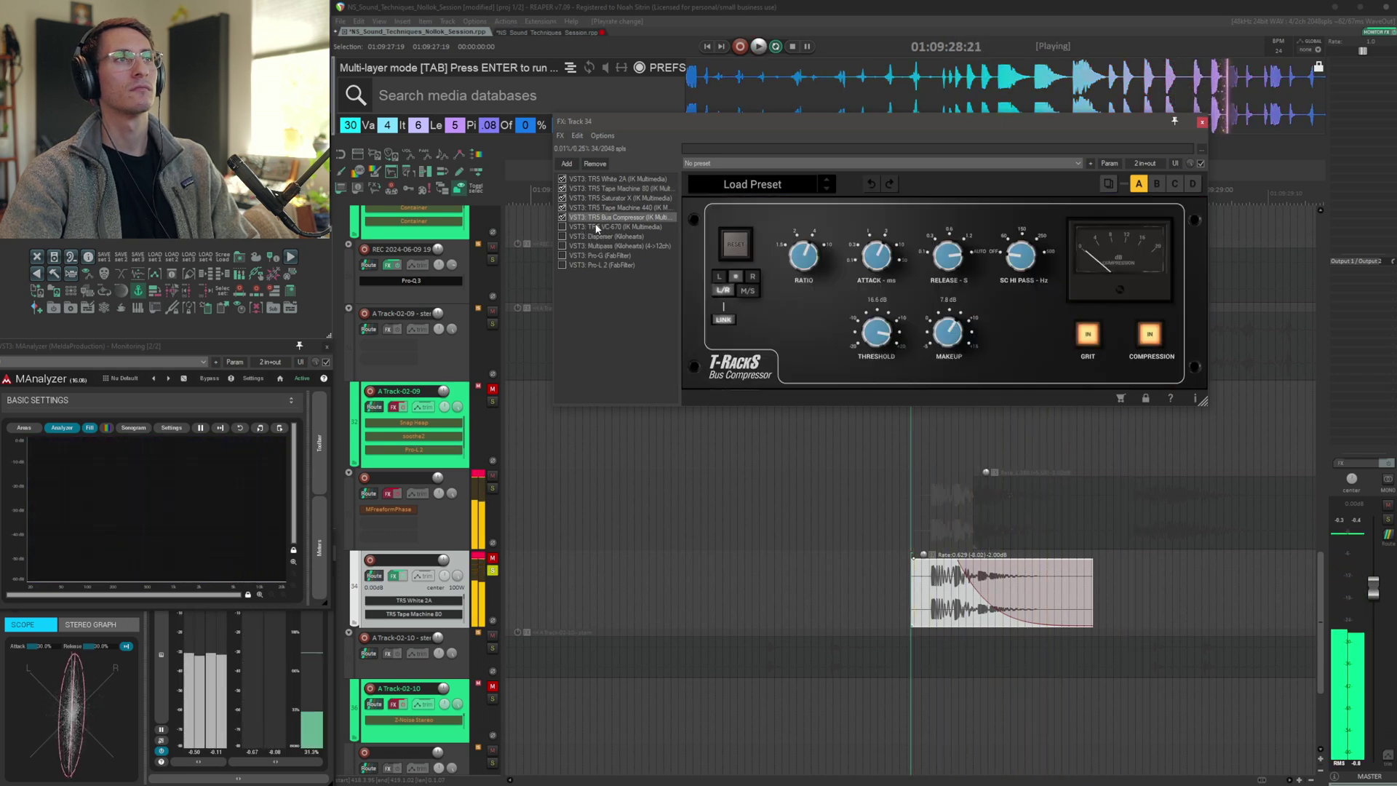
left_click(597, 227)
left_click(599, 237)
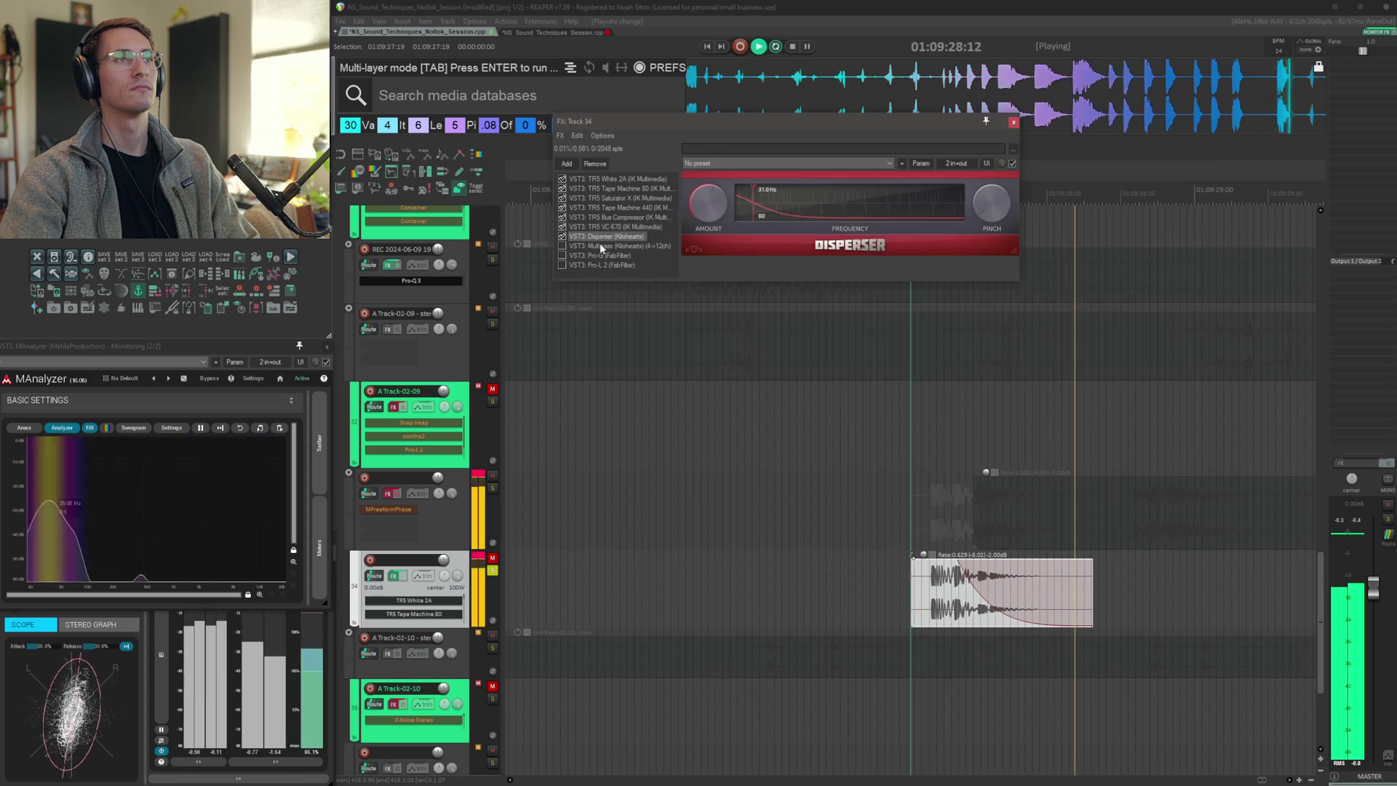
left_click(600, 246)
left_click(495, 255)
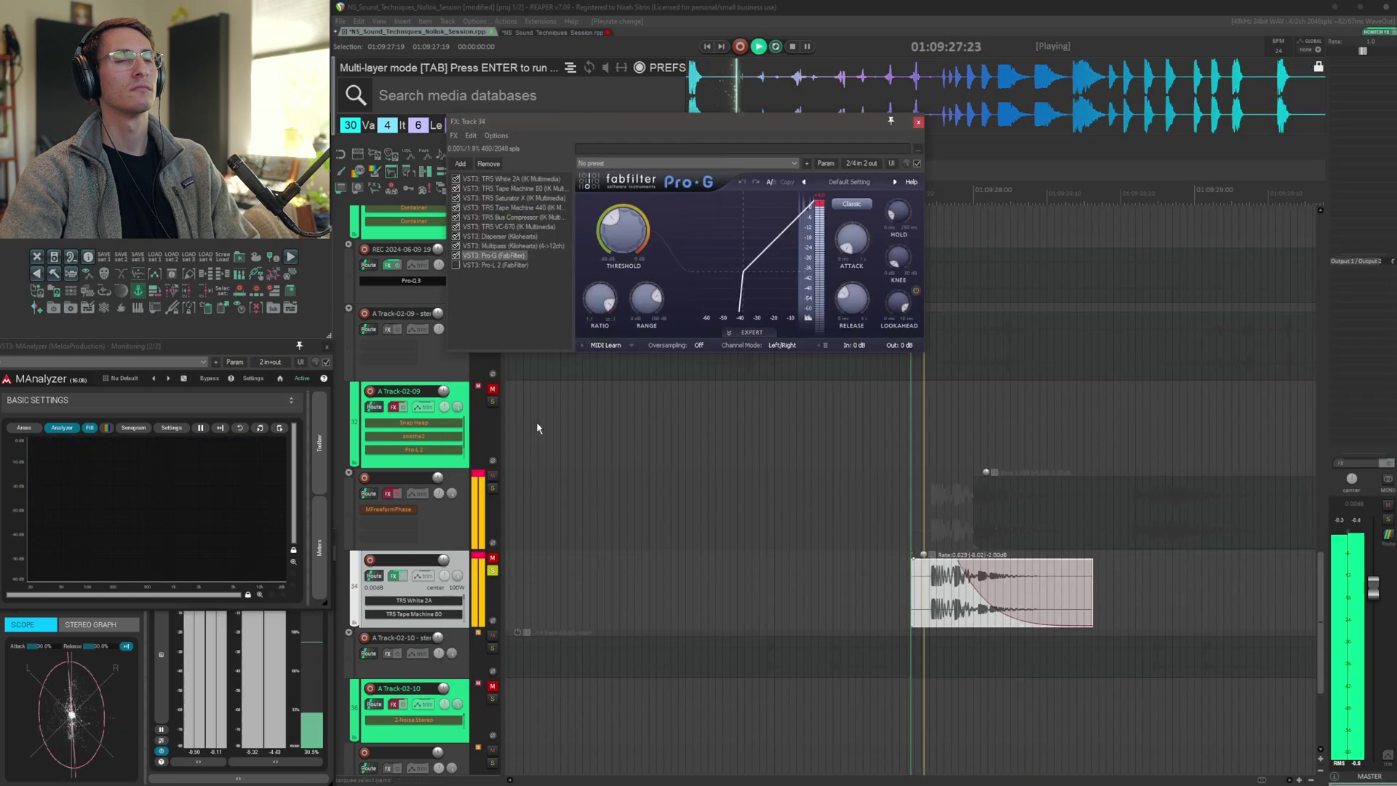
left_click(495, 265)
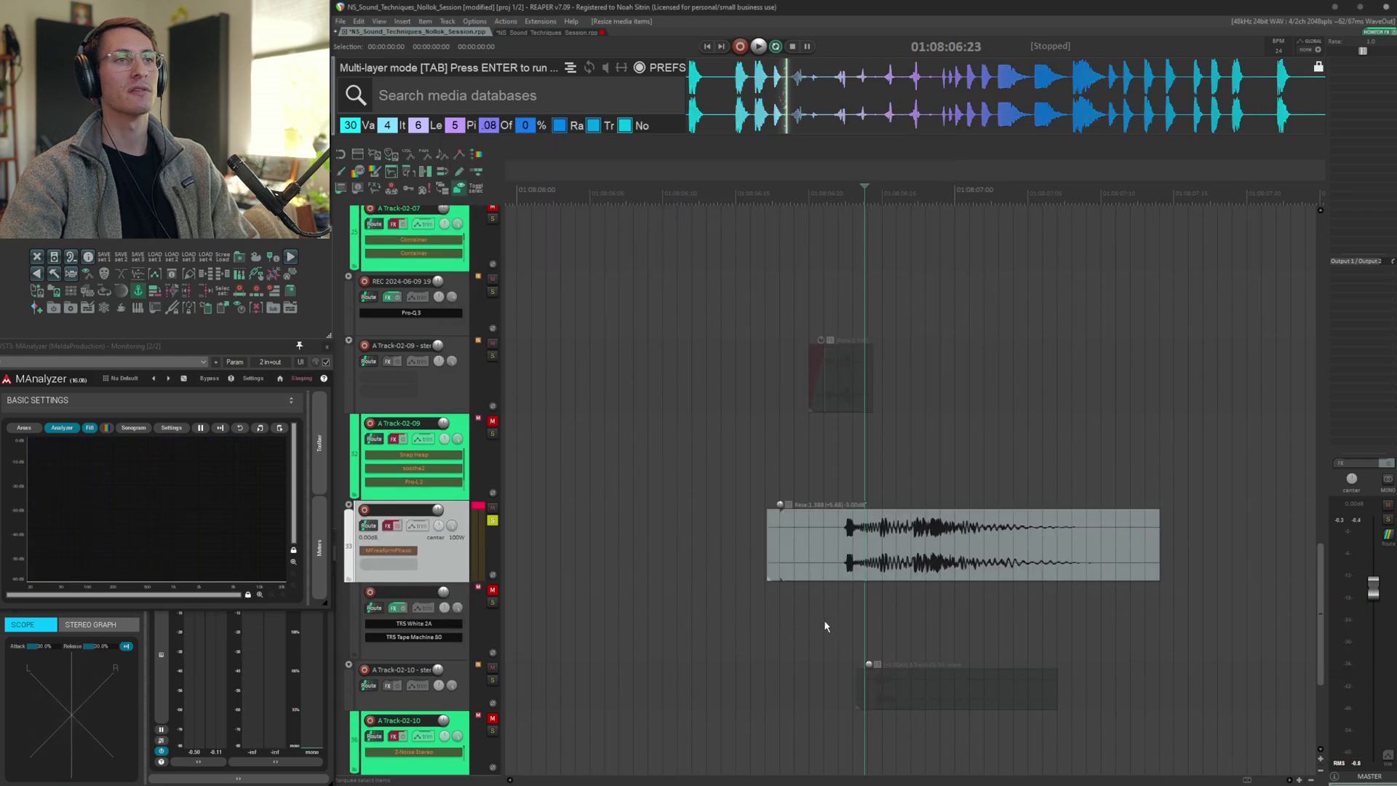
Undo the last action and audition the A Track-02-10 noise layer with its Z-Noise Stereo and MFreeformPhase chain
key("ctrl+z")
key("space")
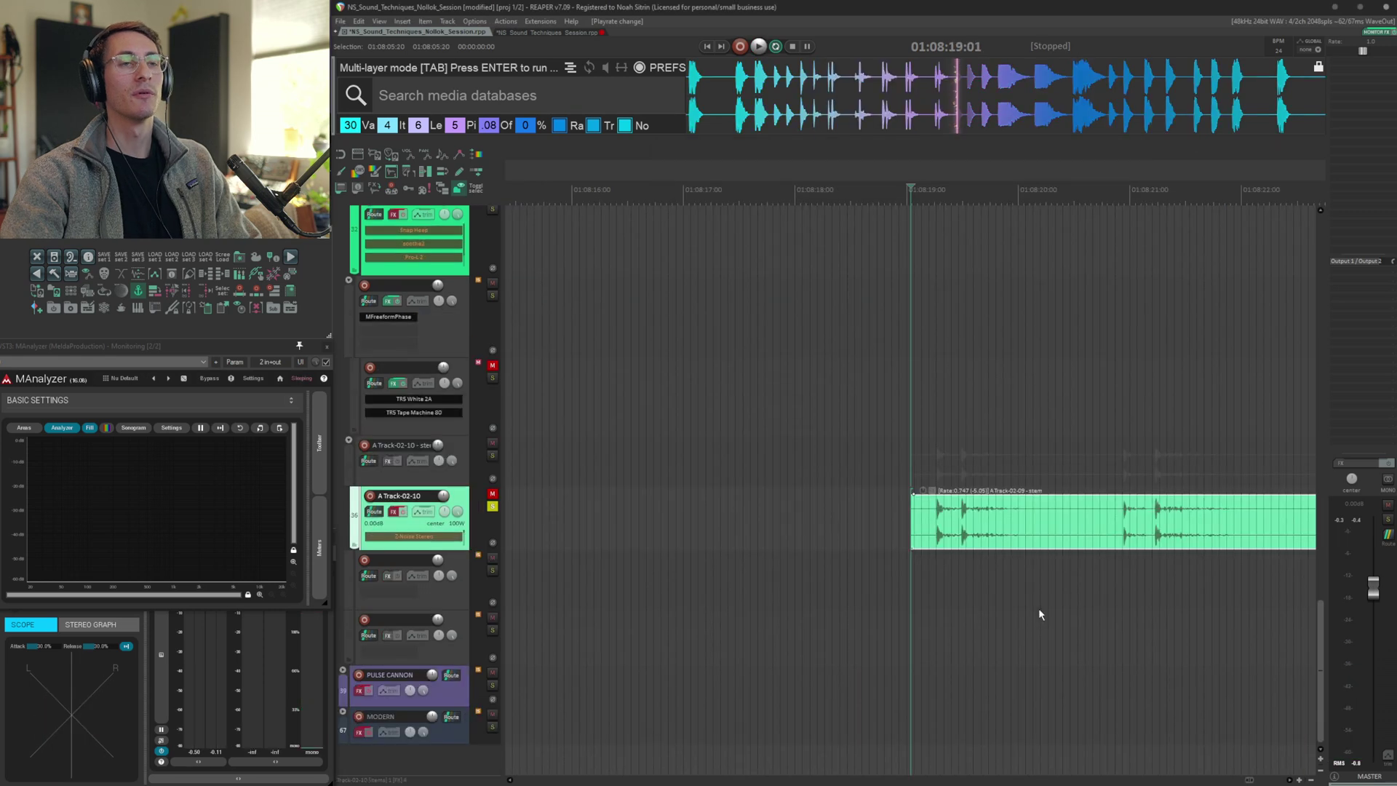
key("space")
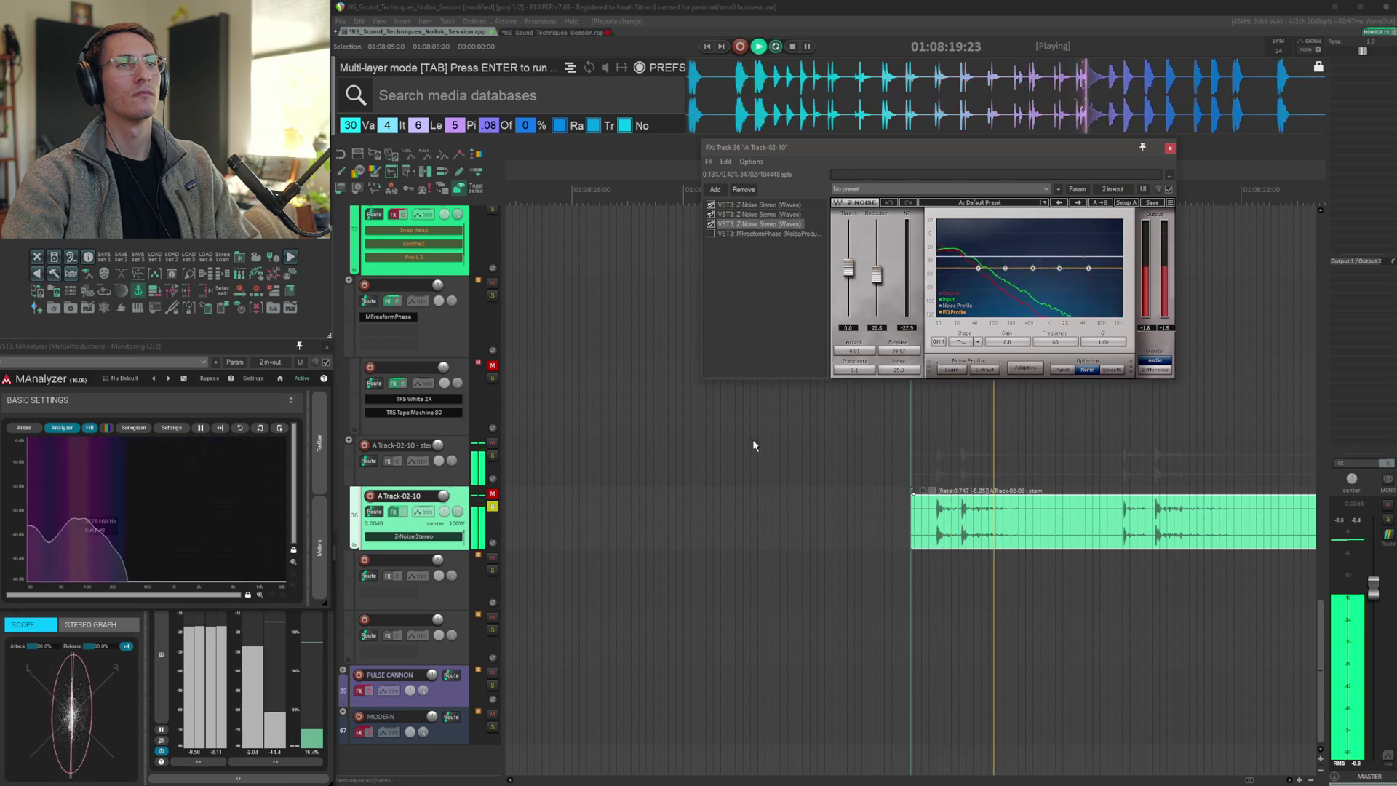
key("space")
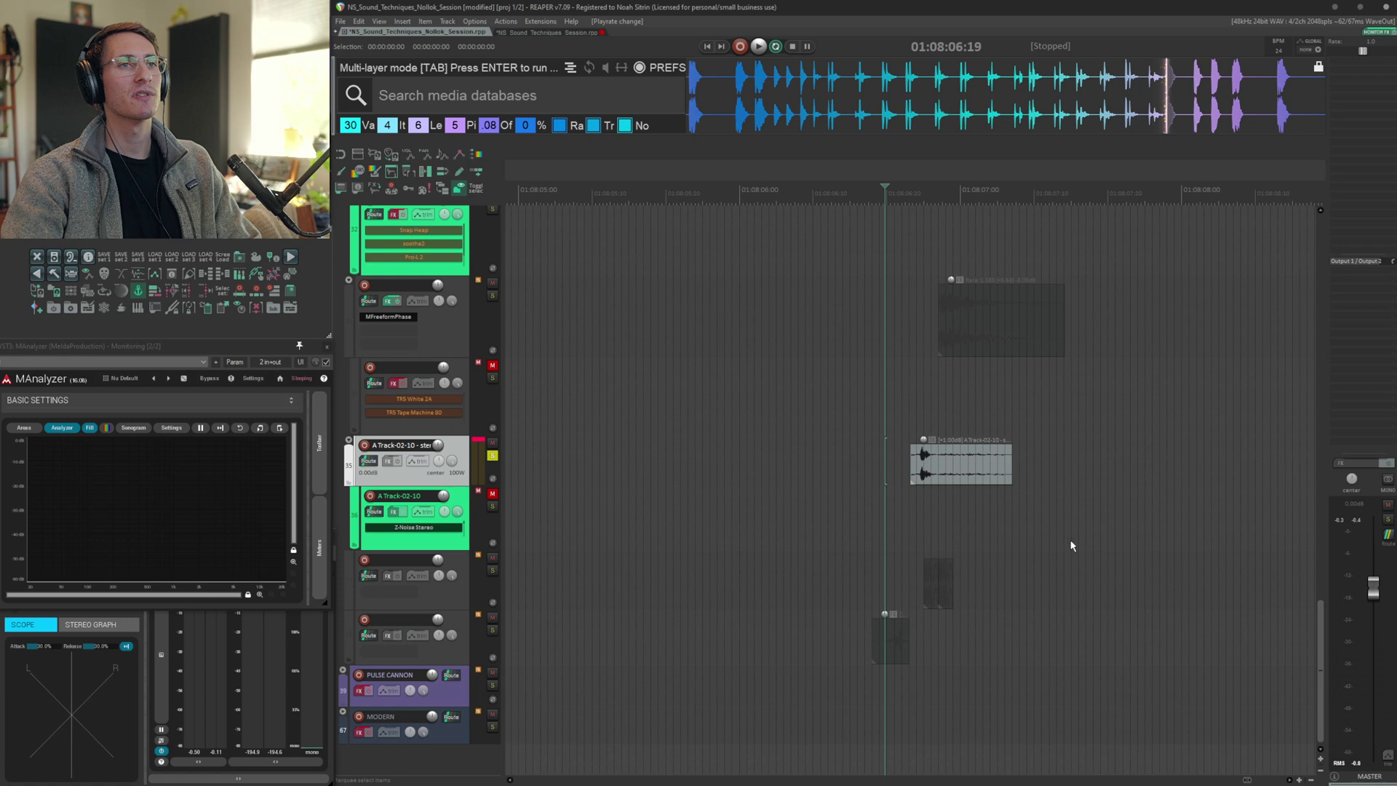
key("space")
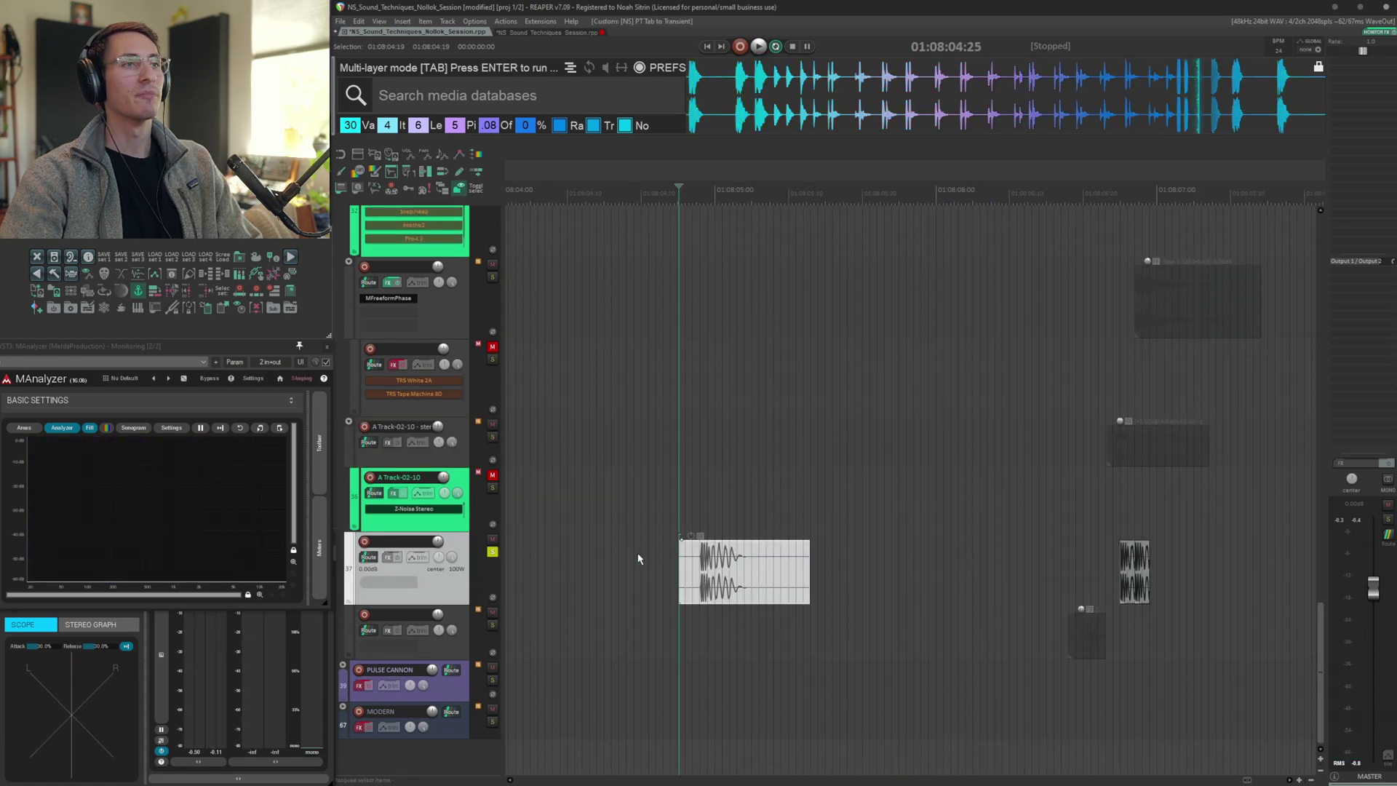
Zoom in on the tonal item on the track below A Track-02-10 and audition it
scroll(959, 567, "up", 3)
scroll(959, 567, "right", 1)
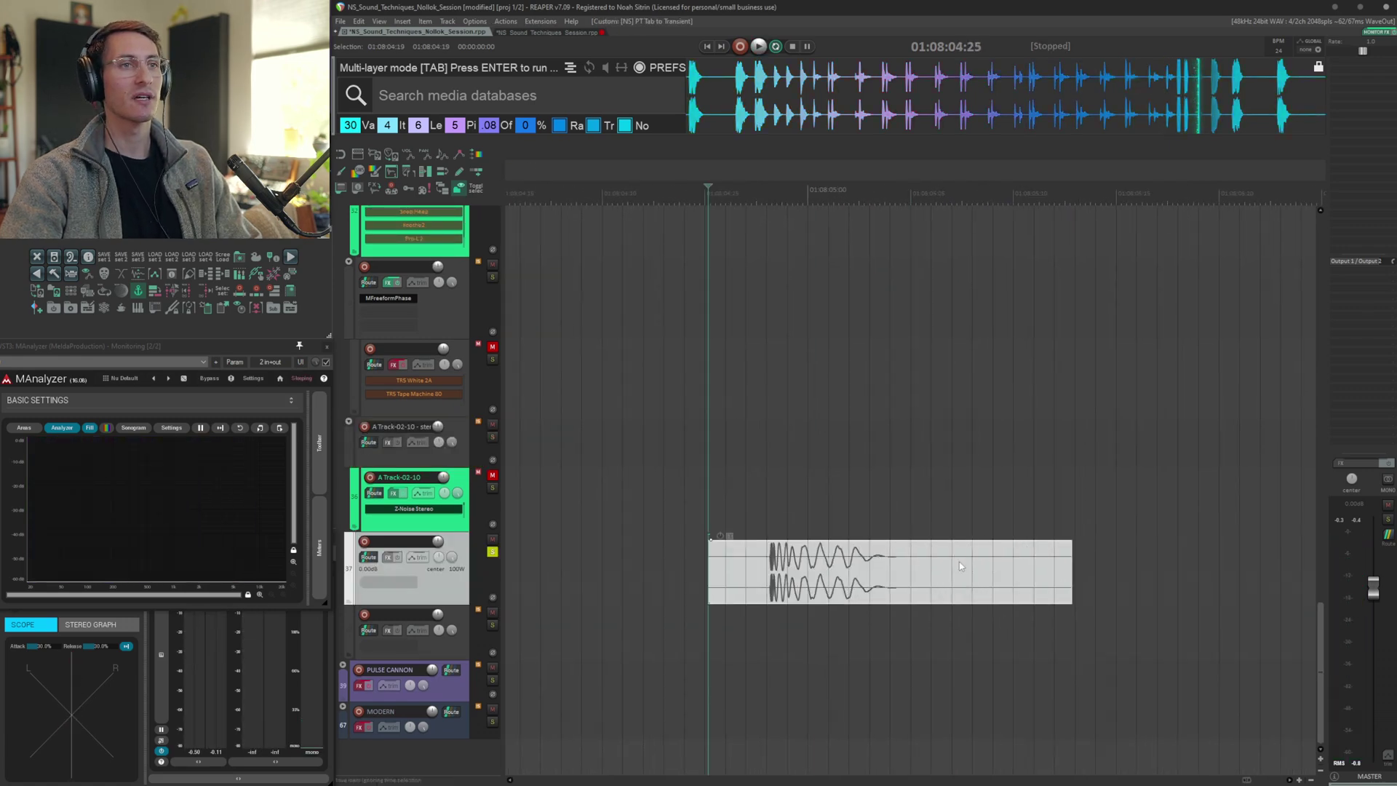
scroll(959, 567, "down", 1)
scroll(960, 566, "right", 1)
scroll(958, 560, "down", 2)
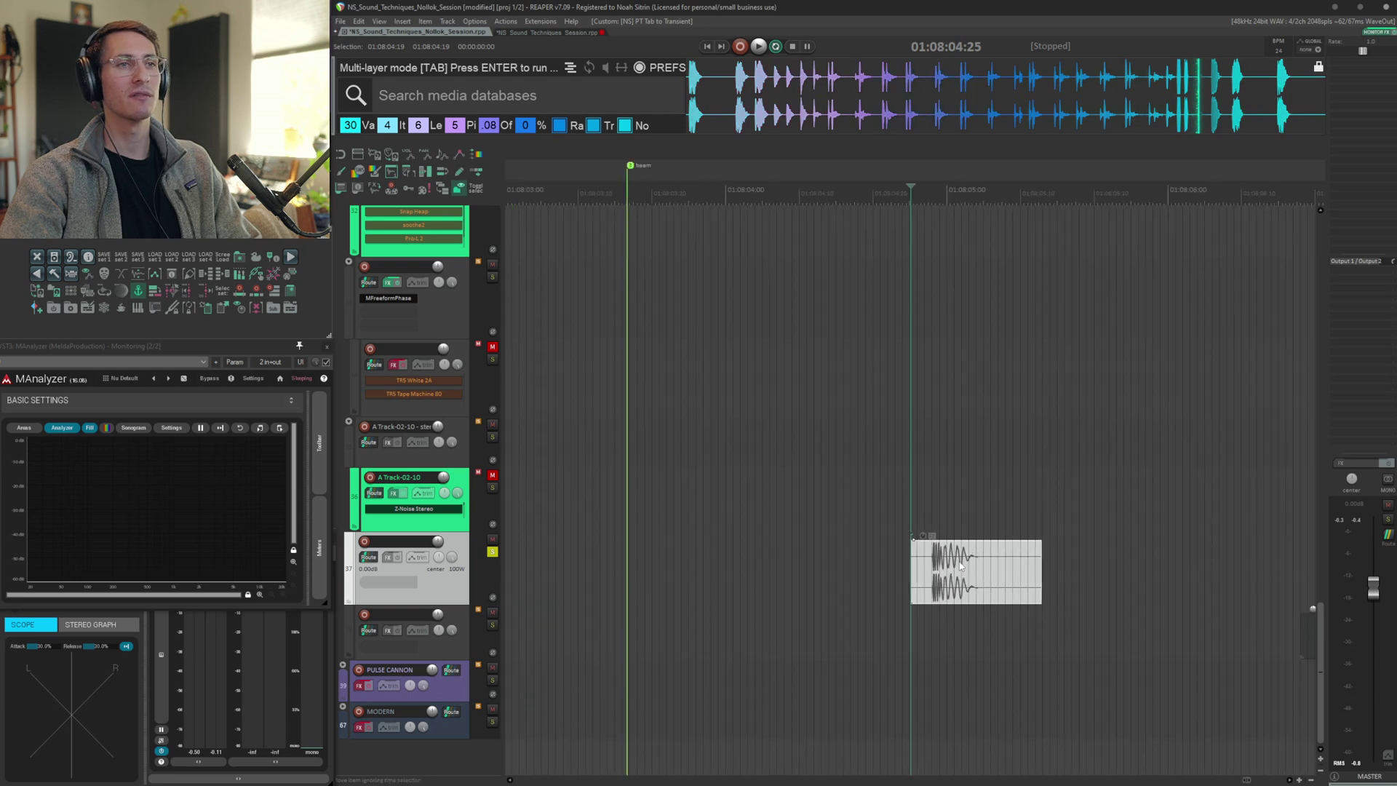
scroll(958, 560, "right", 1)
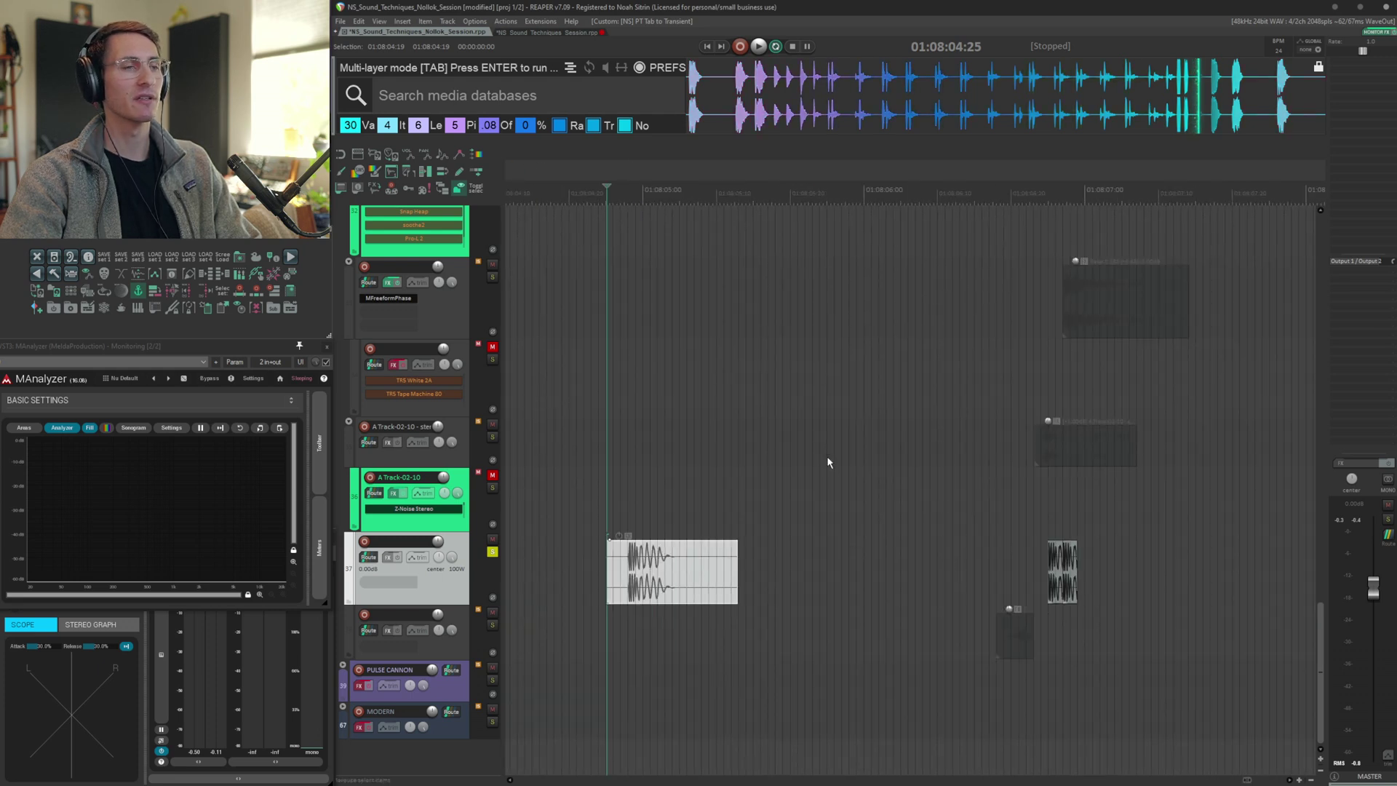
key("space")
key("space")
Place the edit cursor just before the two tone items on that track and play them
key("ctrl+Right")
scroll(1006, 596, "up", 3)
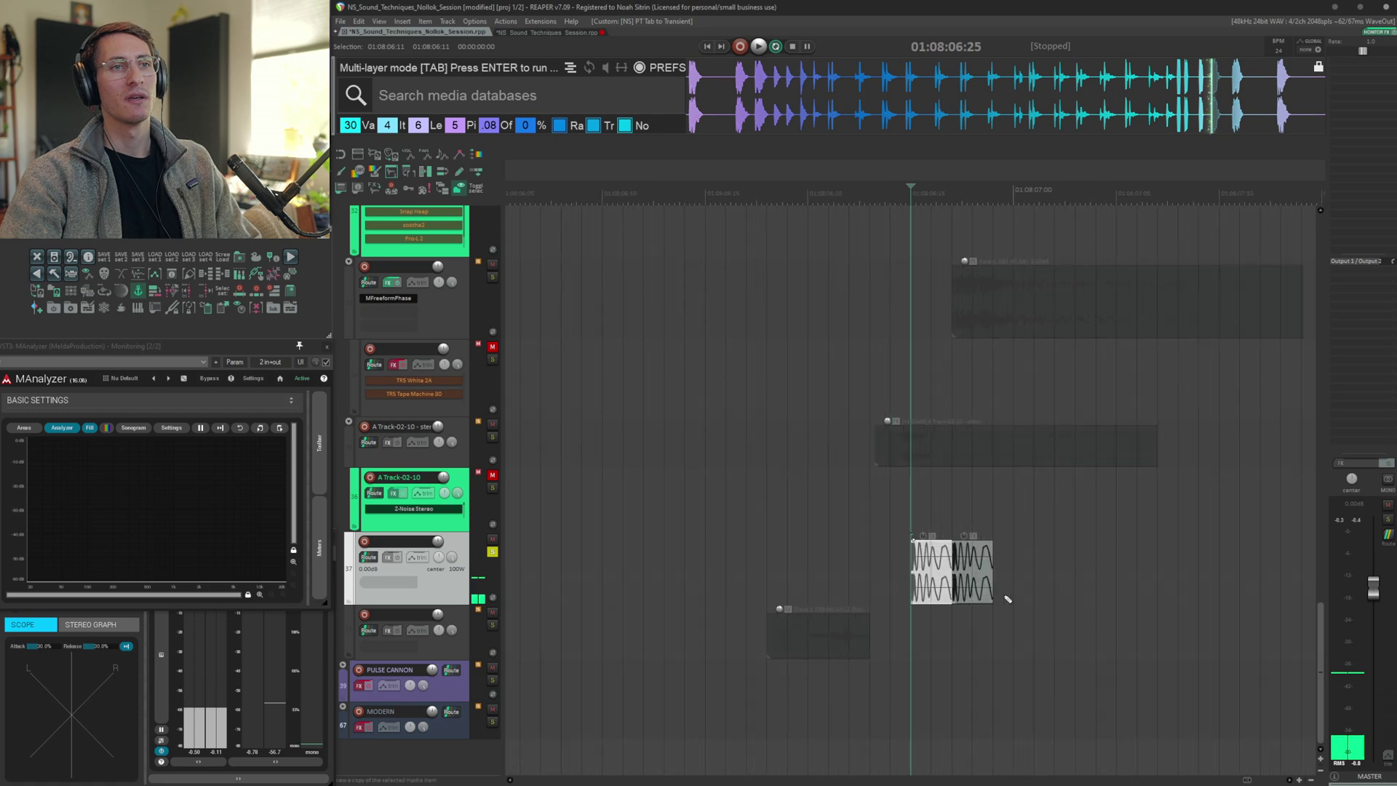
scroll(1008, 598, "right", 1)
left_click(615, 579)
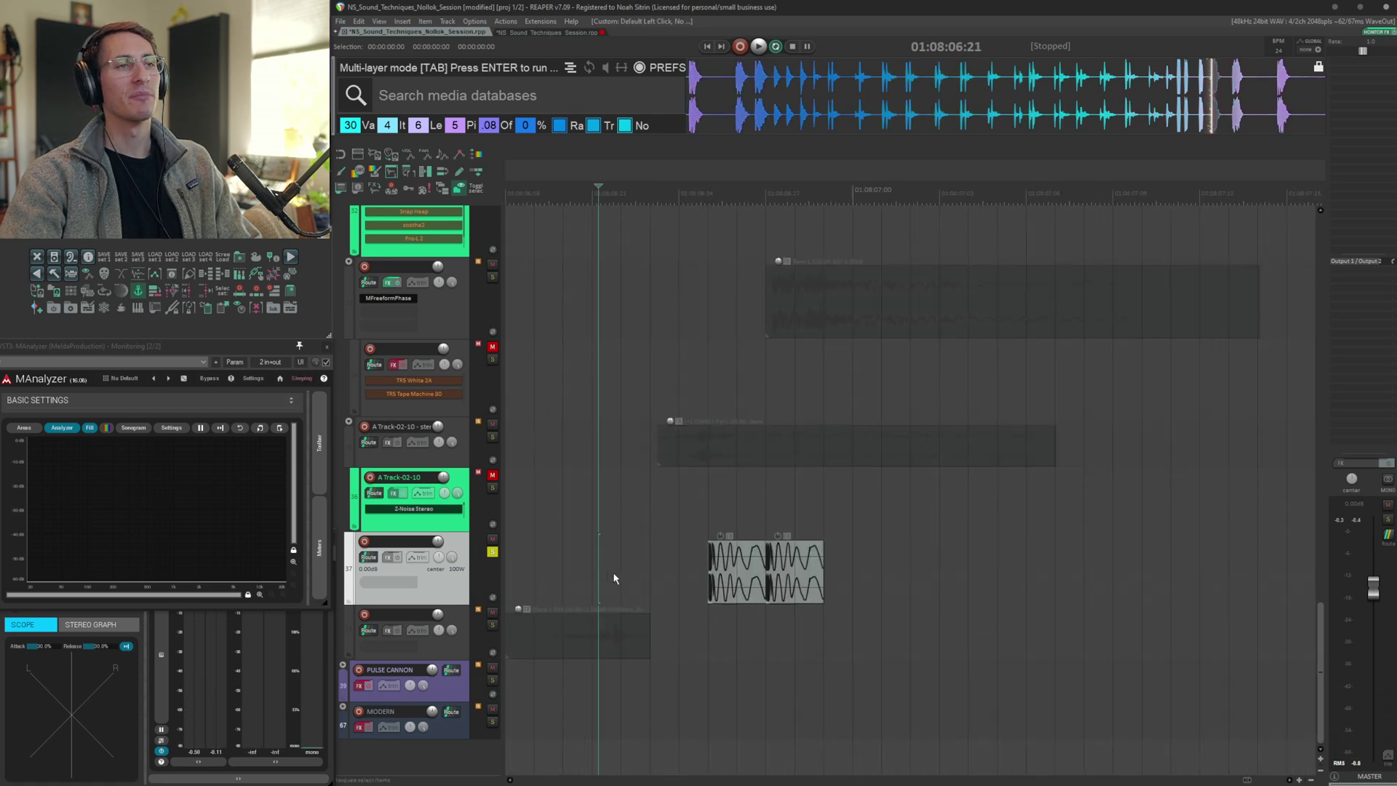
key("space")
key("space")
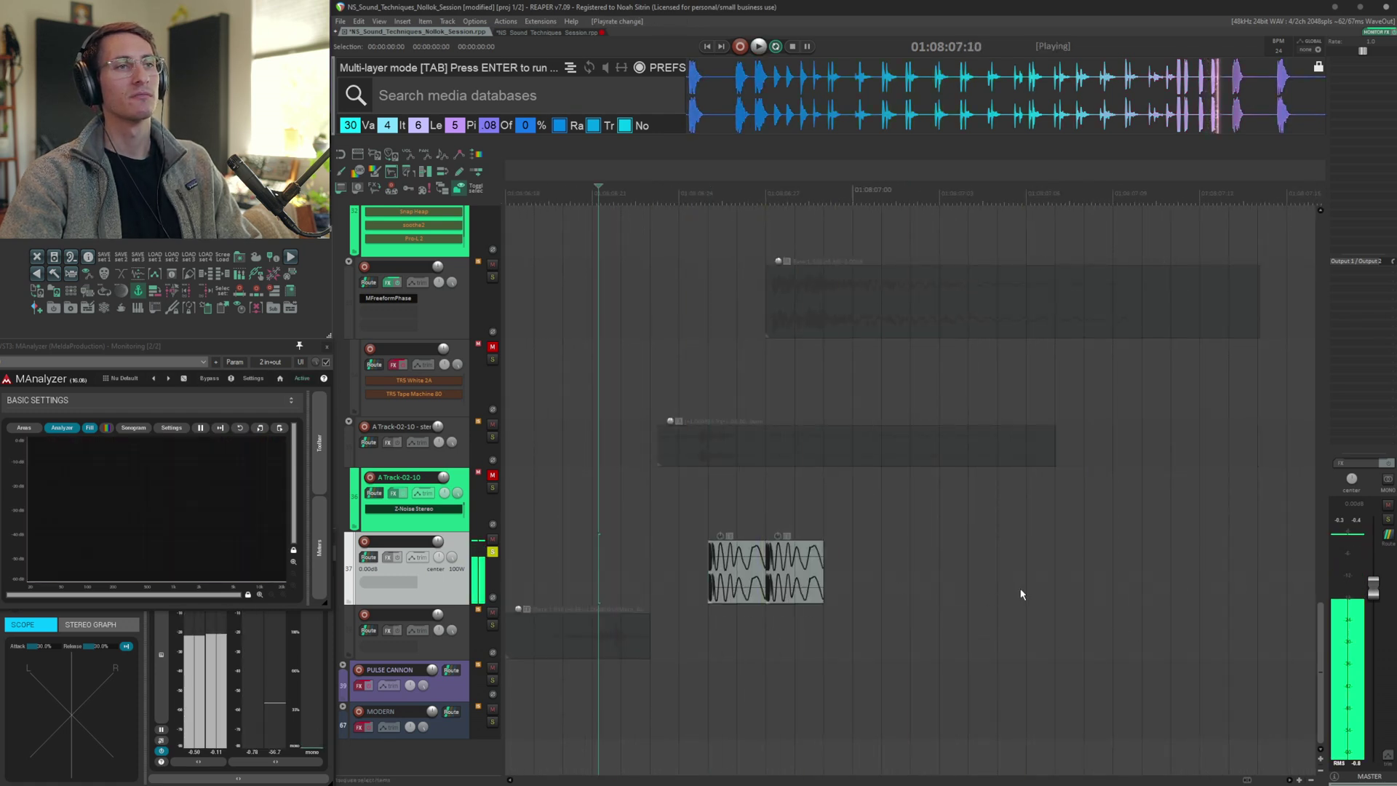
Select the item on the following track and audition it
key("Tab")
left_click(540, 560)
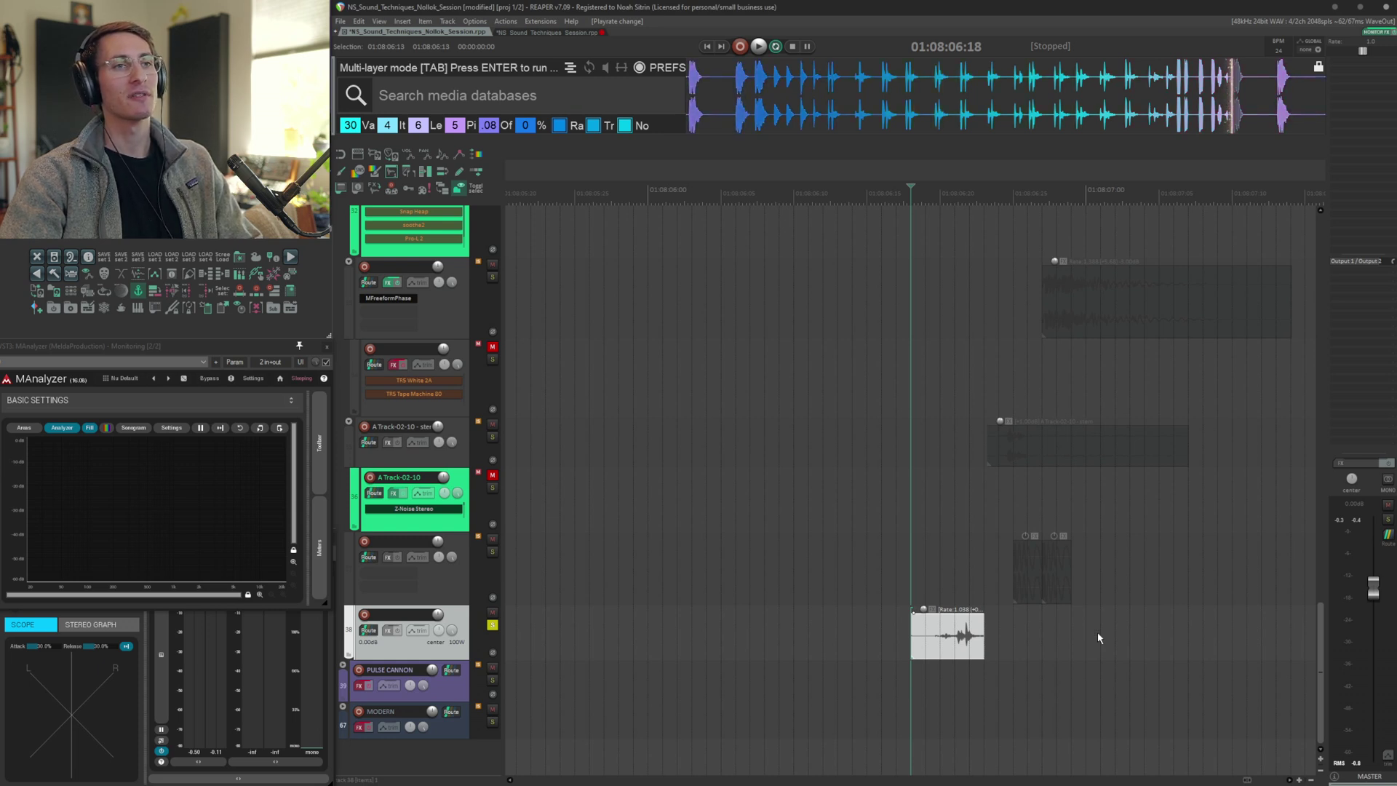
key("space")
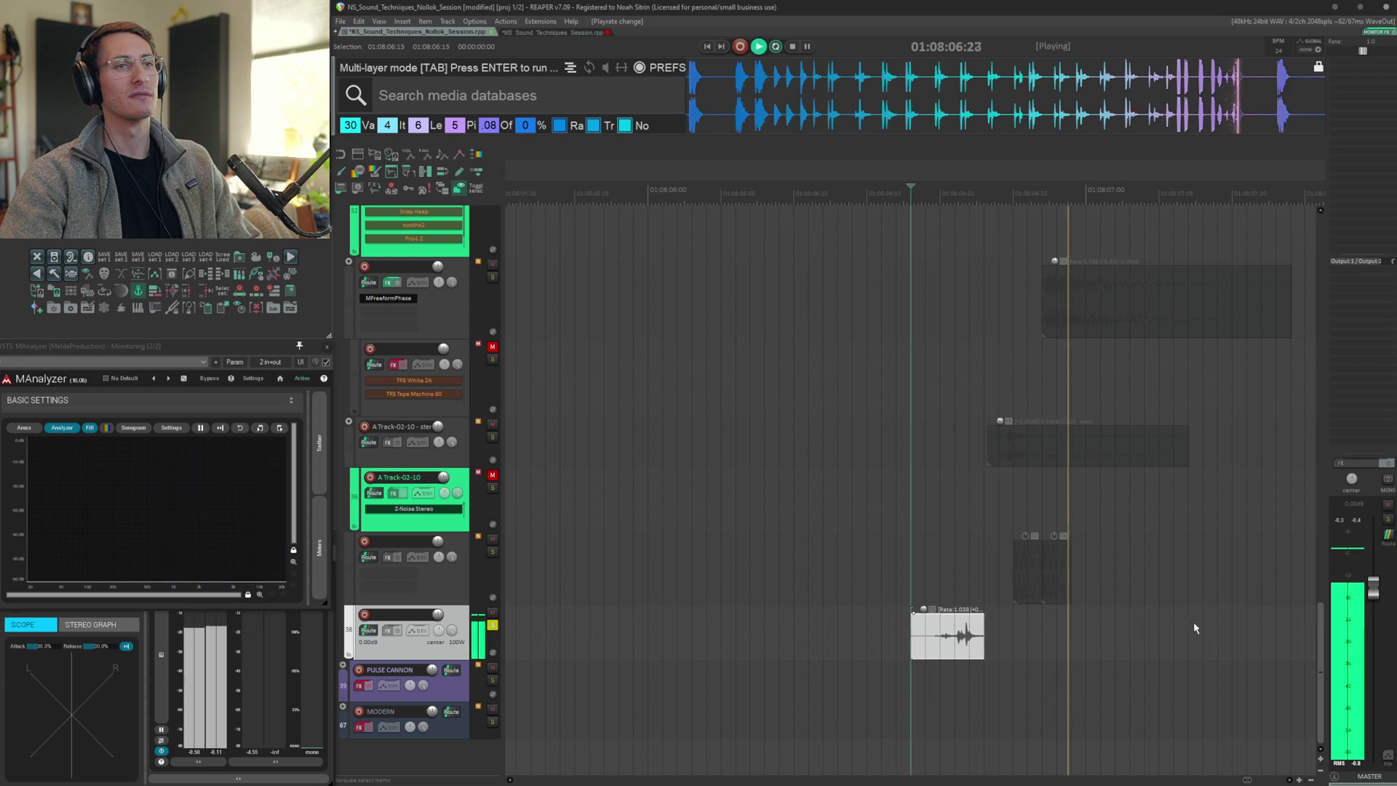
key("space")
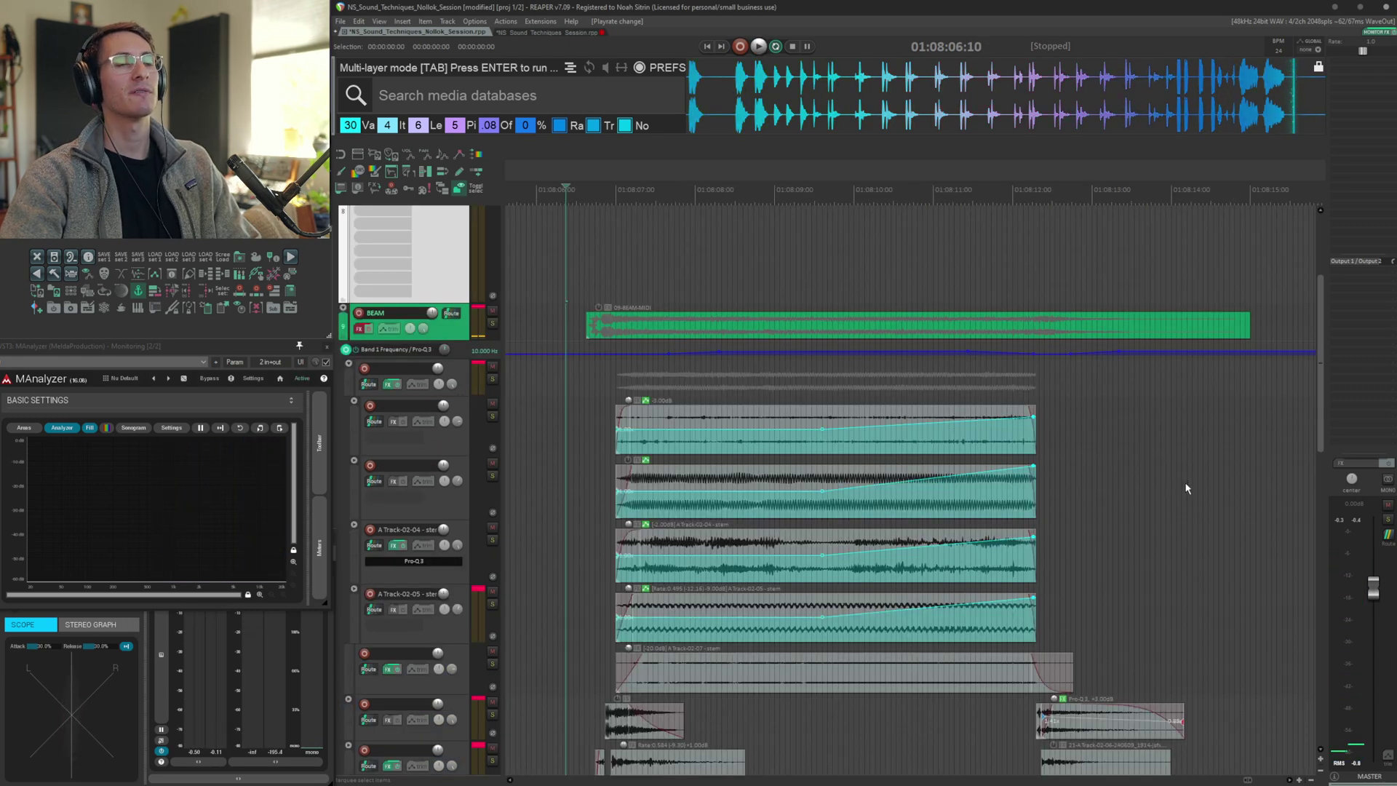
Play the BEAM sequence and scroll through its stacked layers during playback
key("space")
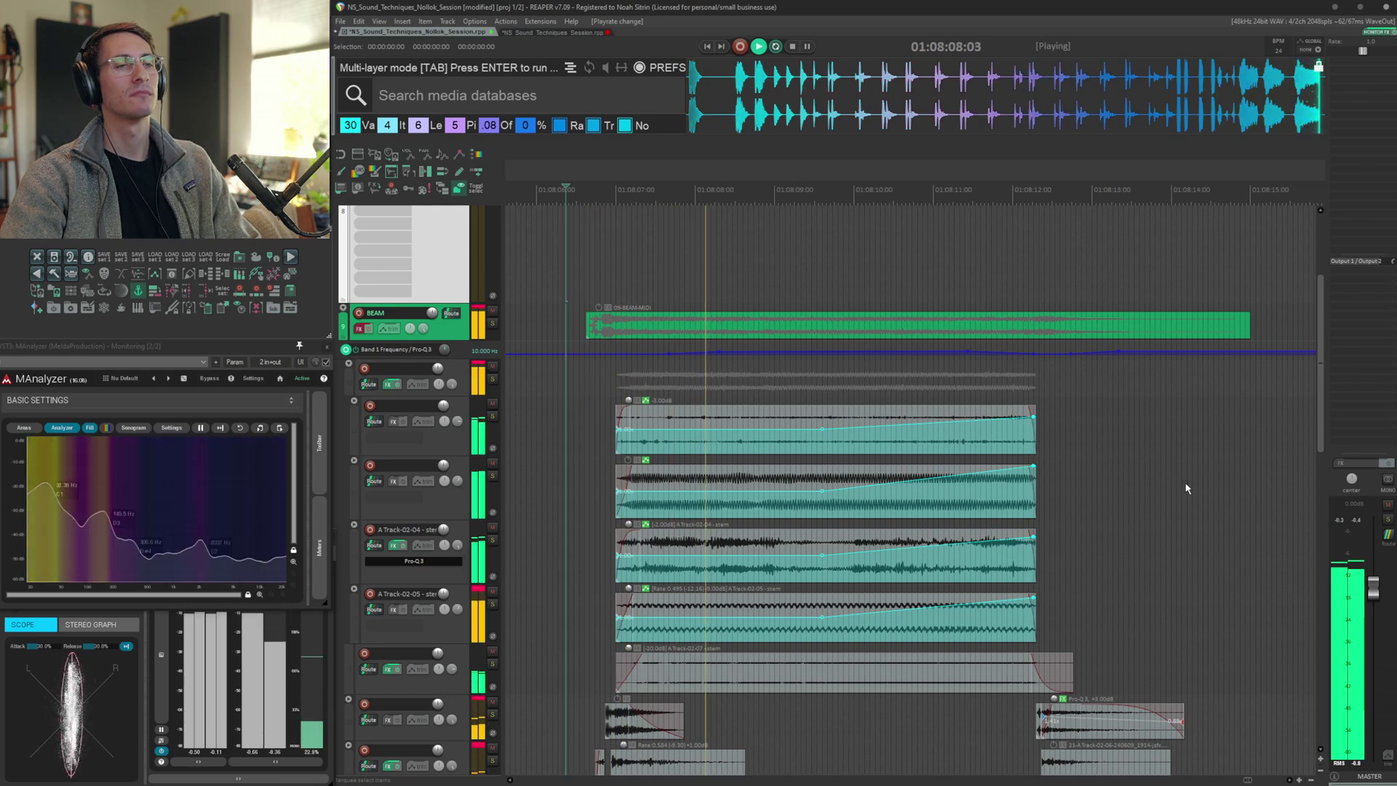
scroll(1181, 493, "down", 3)
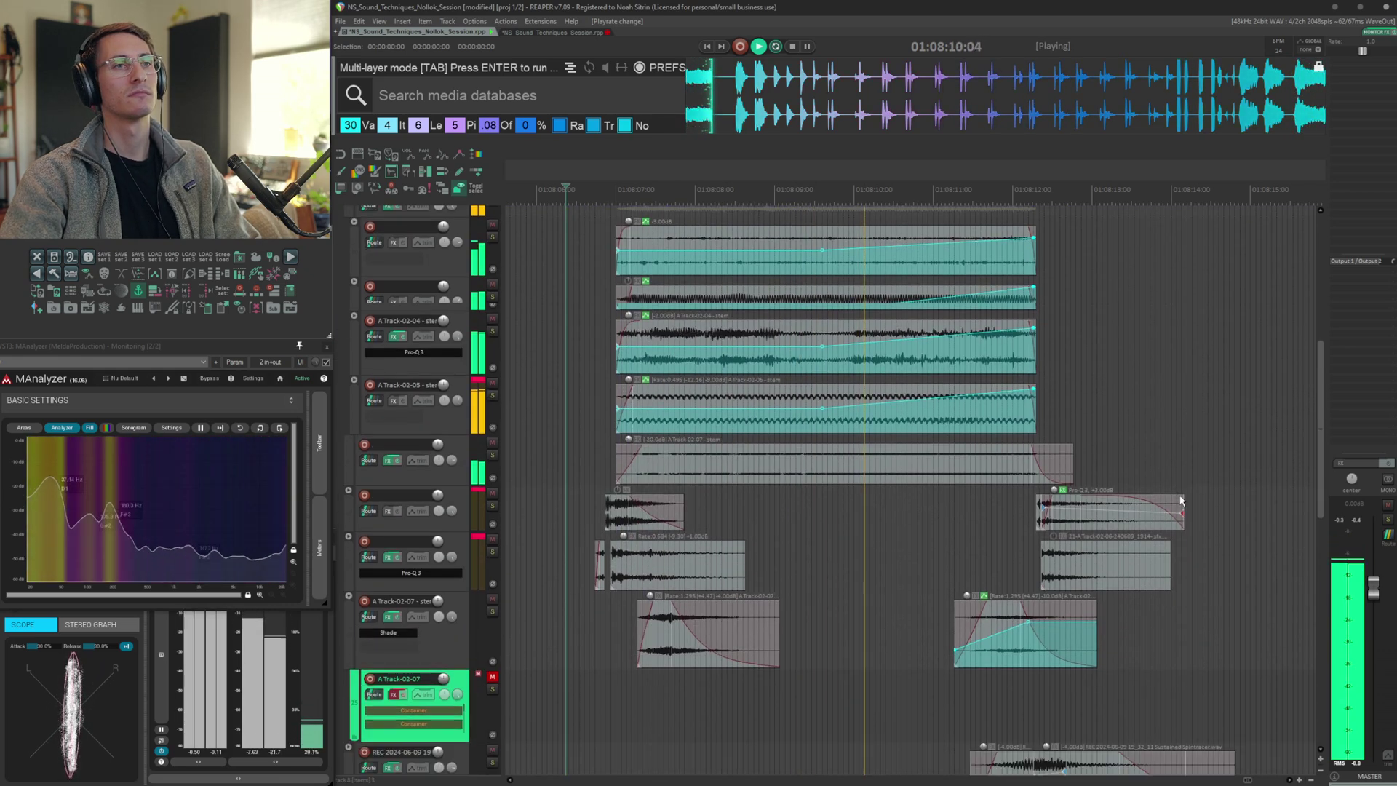
scroll(1181, 500, "down", 4)
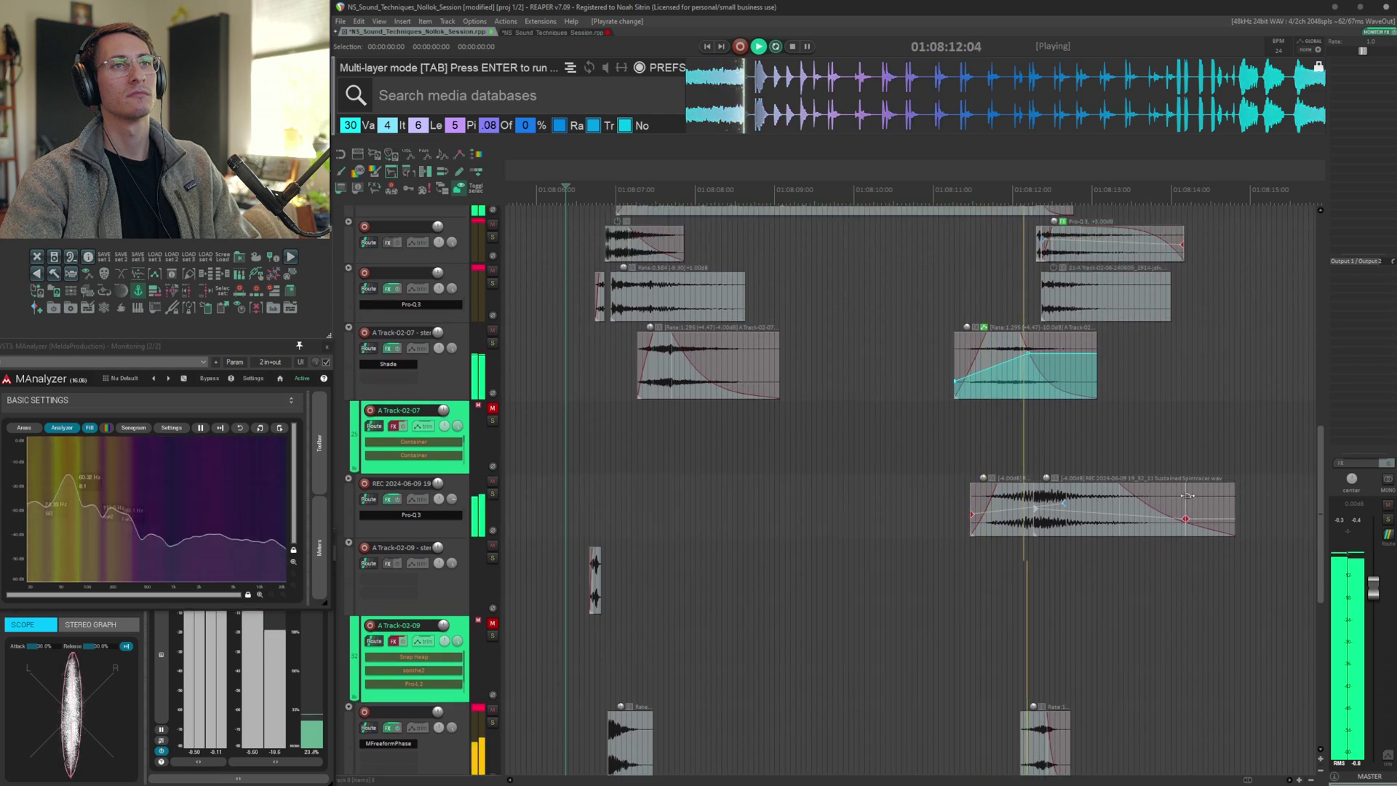
scroll(1189, 495, "up", 1)
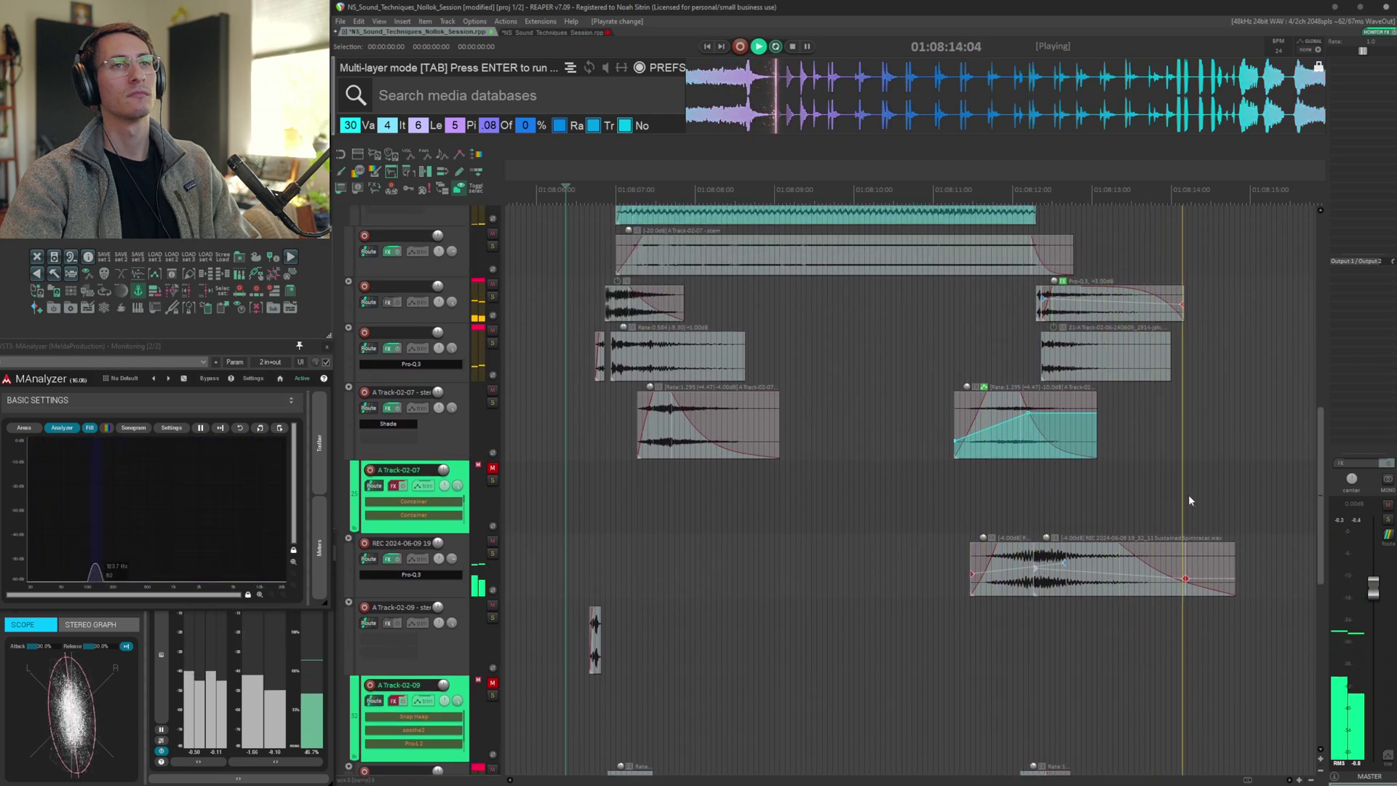
scroll(1190, 495, "up", 2)
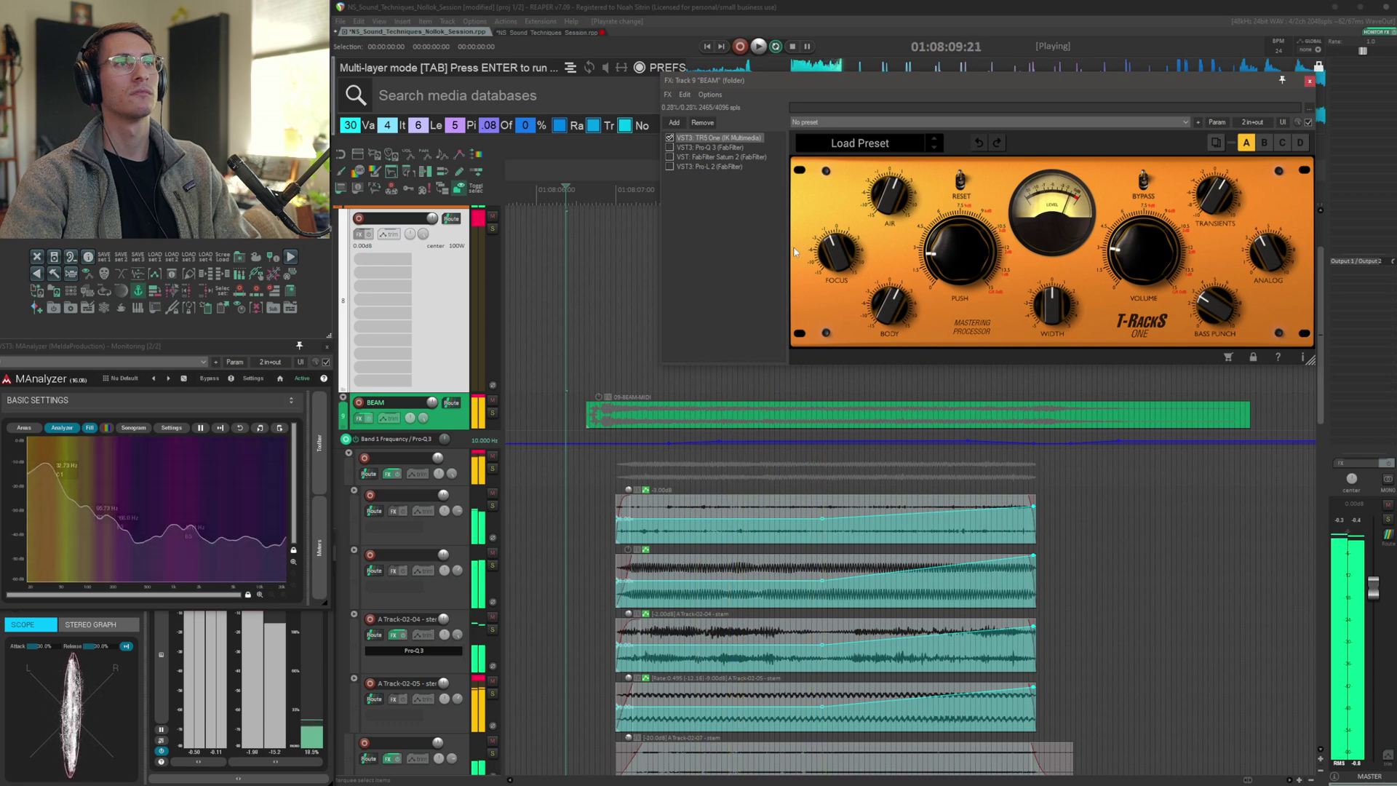
Show Pro-Q 3 in the BEAM folder's FX chain and audition it
left_click(731, 148)
key("space")
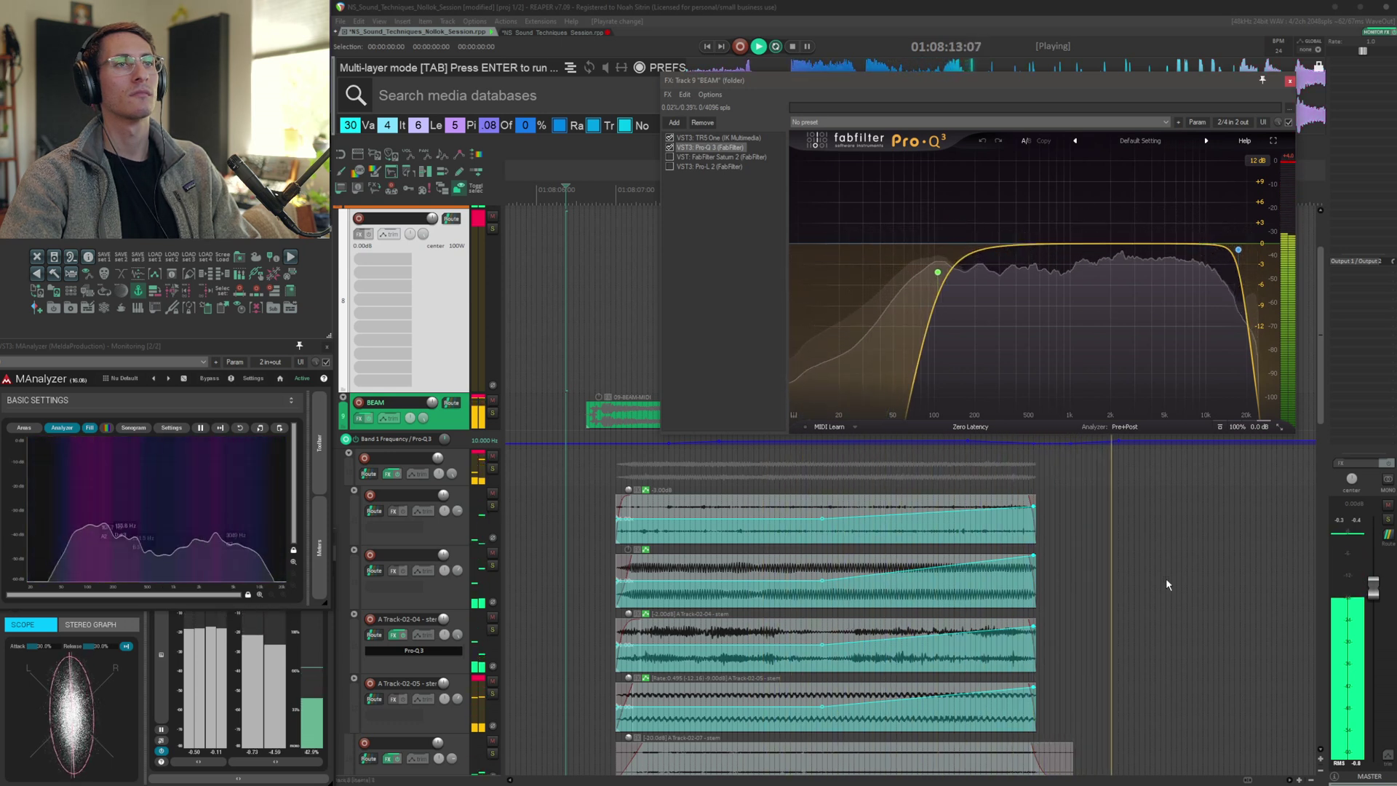
key("space")
Enlarge the BEAM track and inspect its Pro-Q 3 Band 1 Frequency automation envelope
left_click(545, 433)
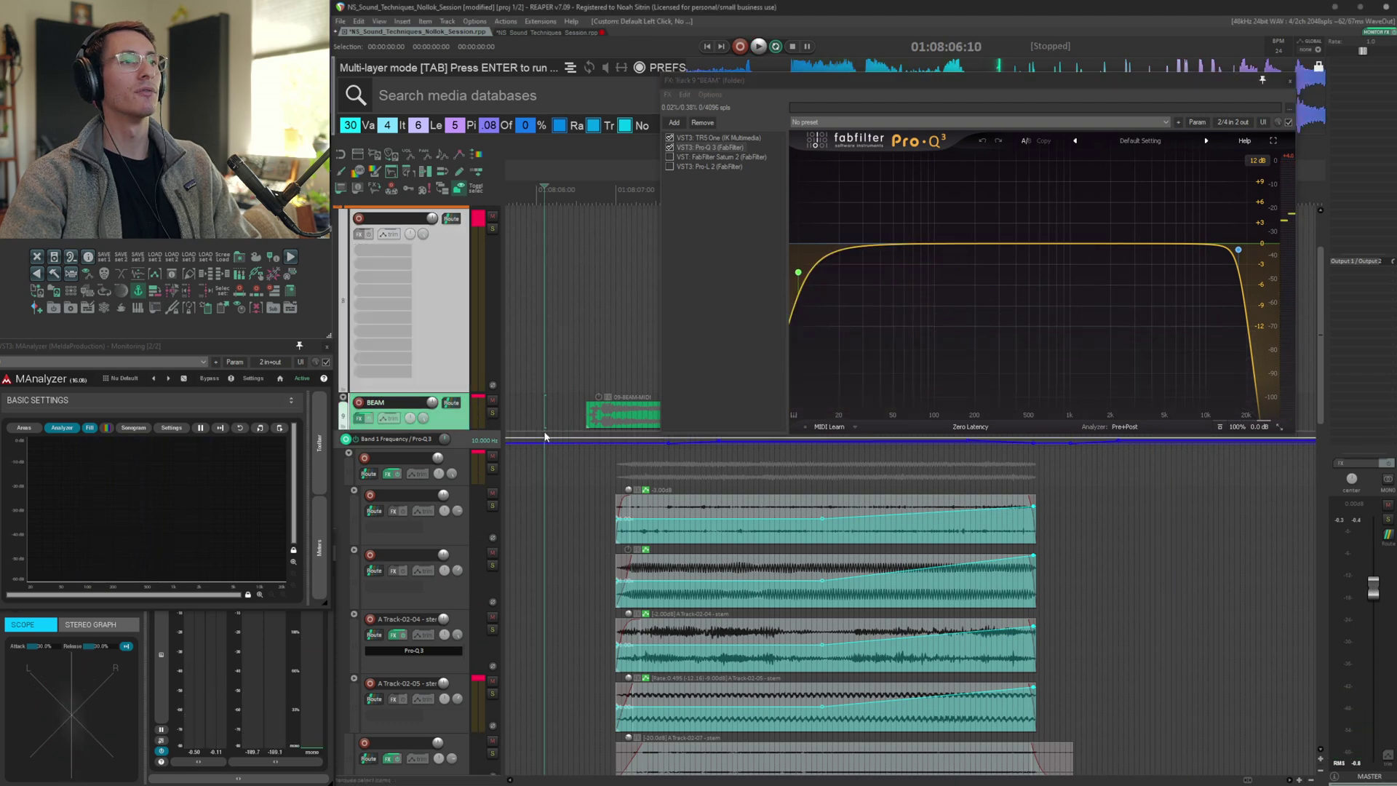
left_click_drag(545, 435, 571, 458)
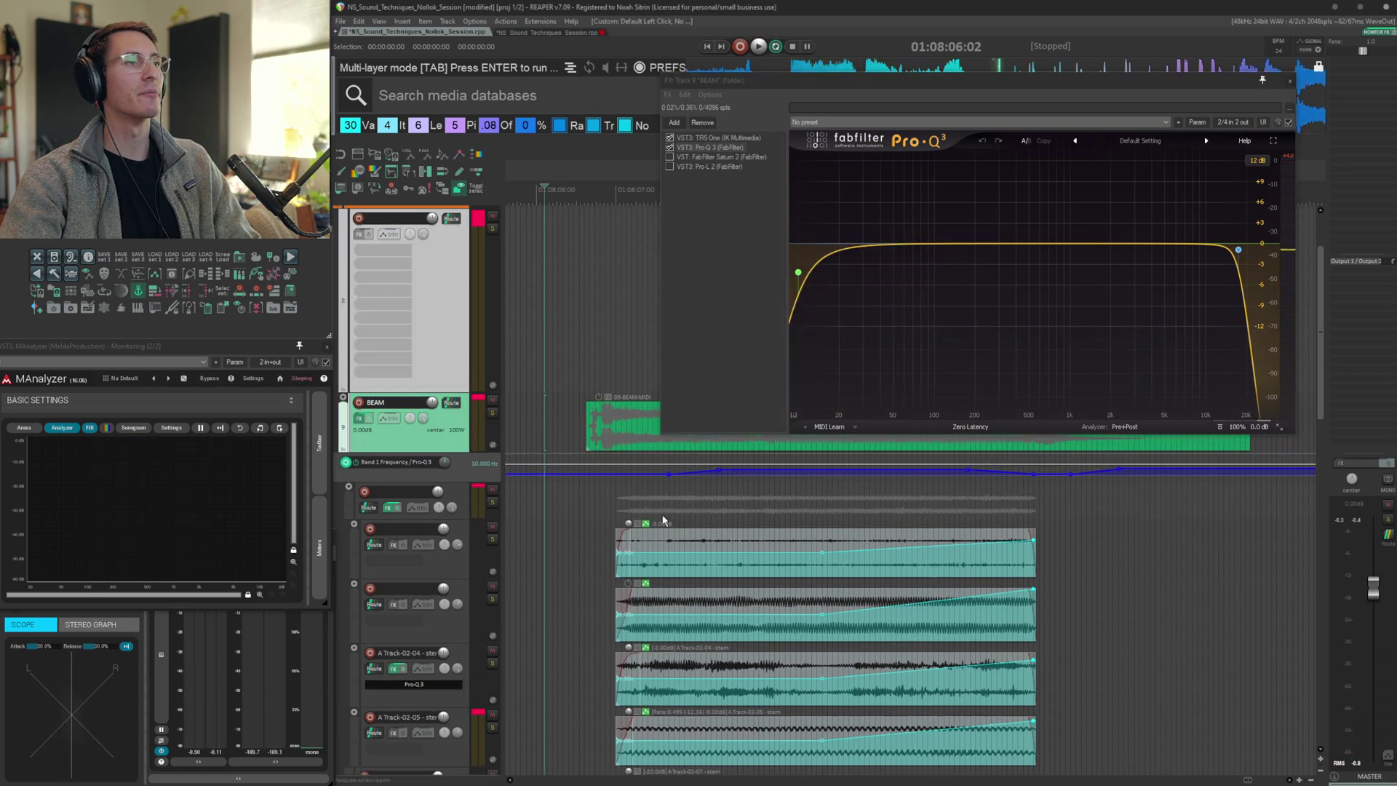
scroll(728, 550, "up", 8)
scroll(766, 589, "down", 4)
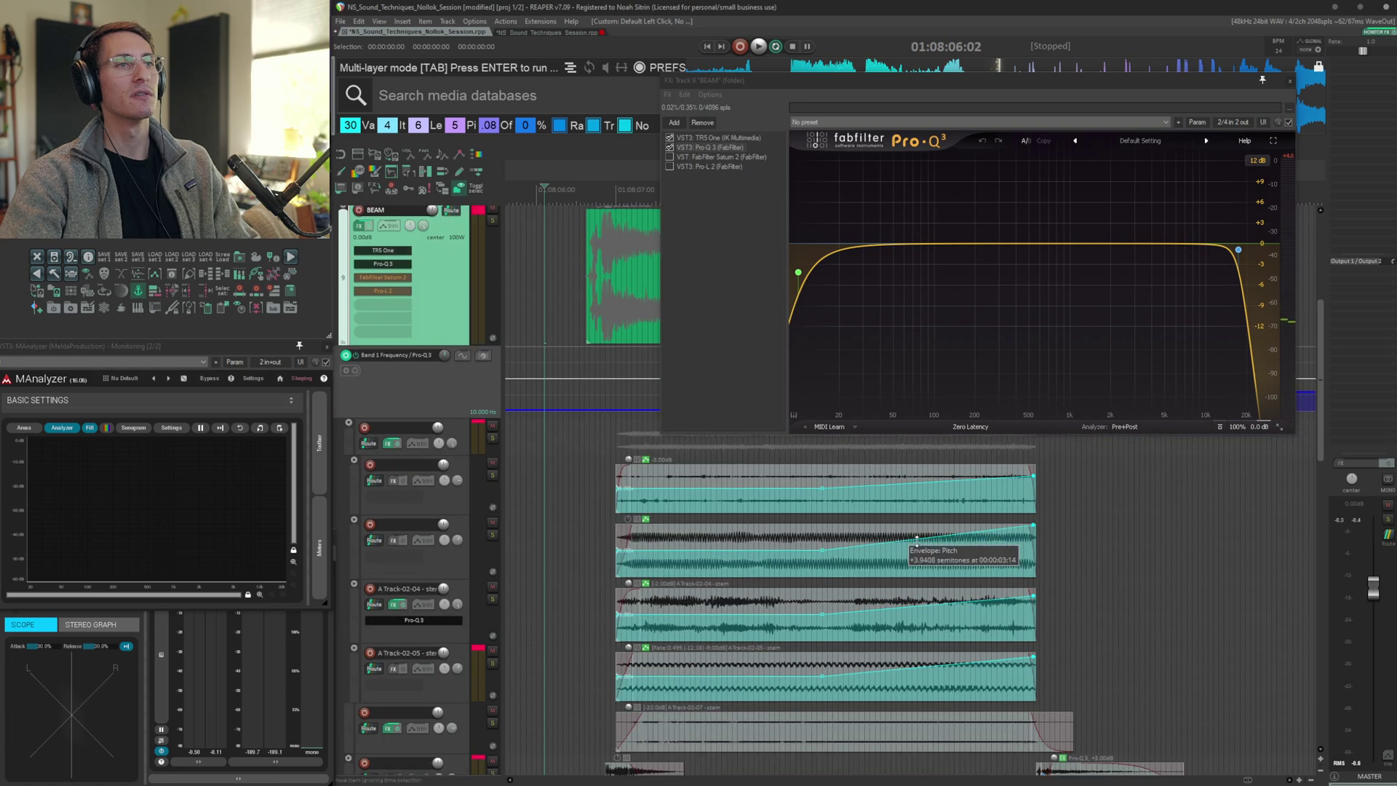
scroll(1019, 549, "up", 2)
left_click(1071, 588)
scroll(1100, 601, "up", 2)
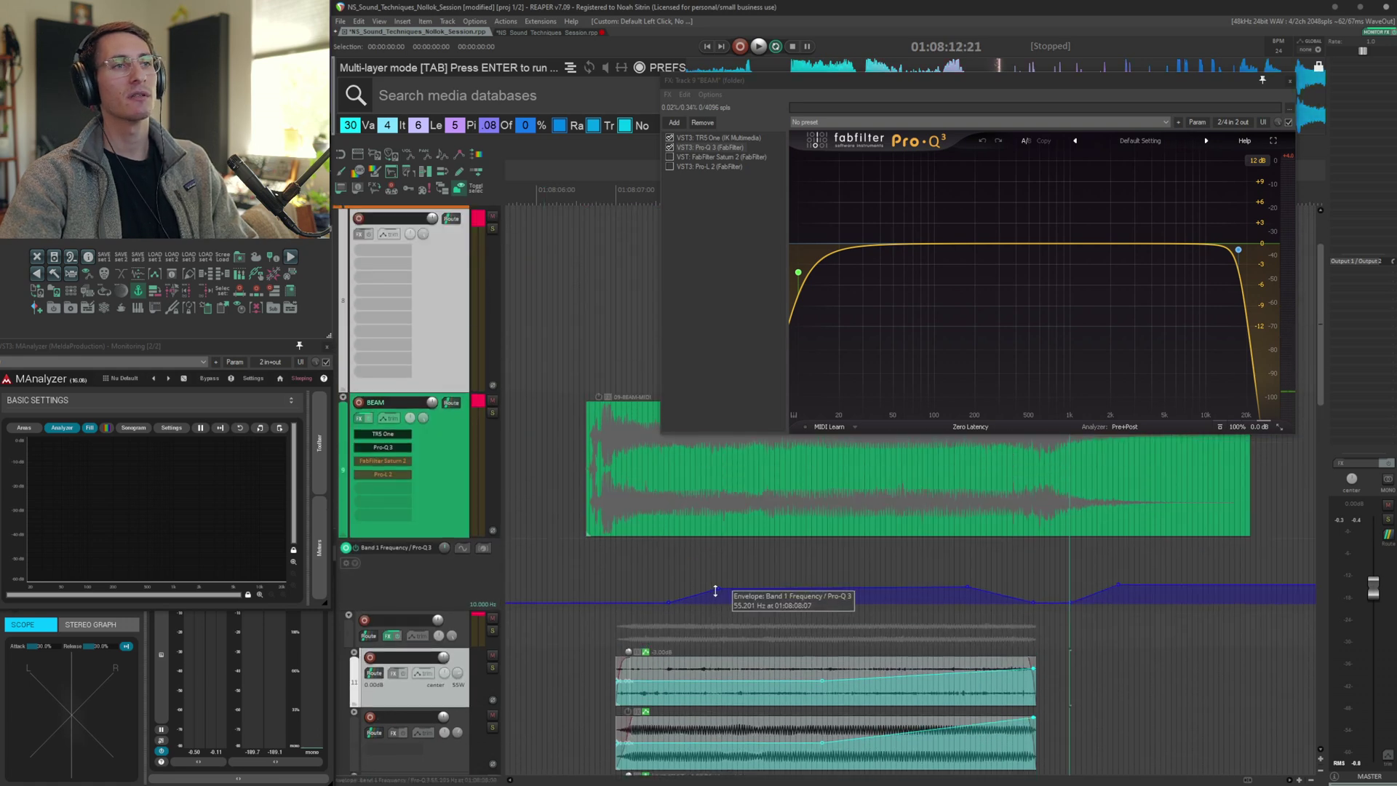
left_click(639, 567)
scroll(639, 566, "right", 2)
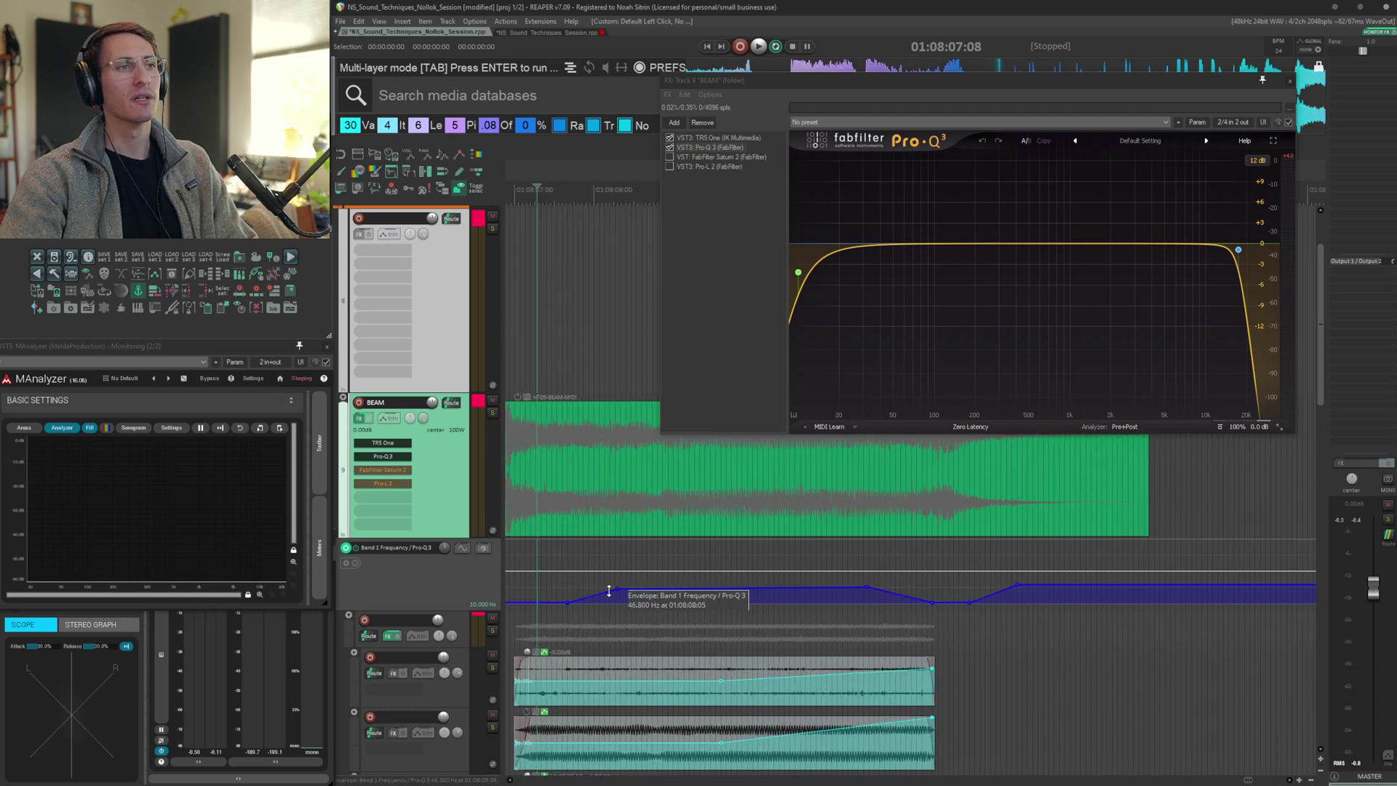
Select the Pro-Q 3 low-cut band and audition the BEAM layer
left_click(799, 273)
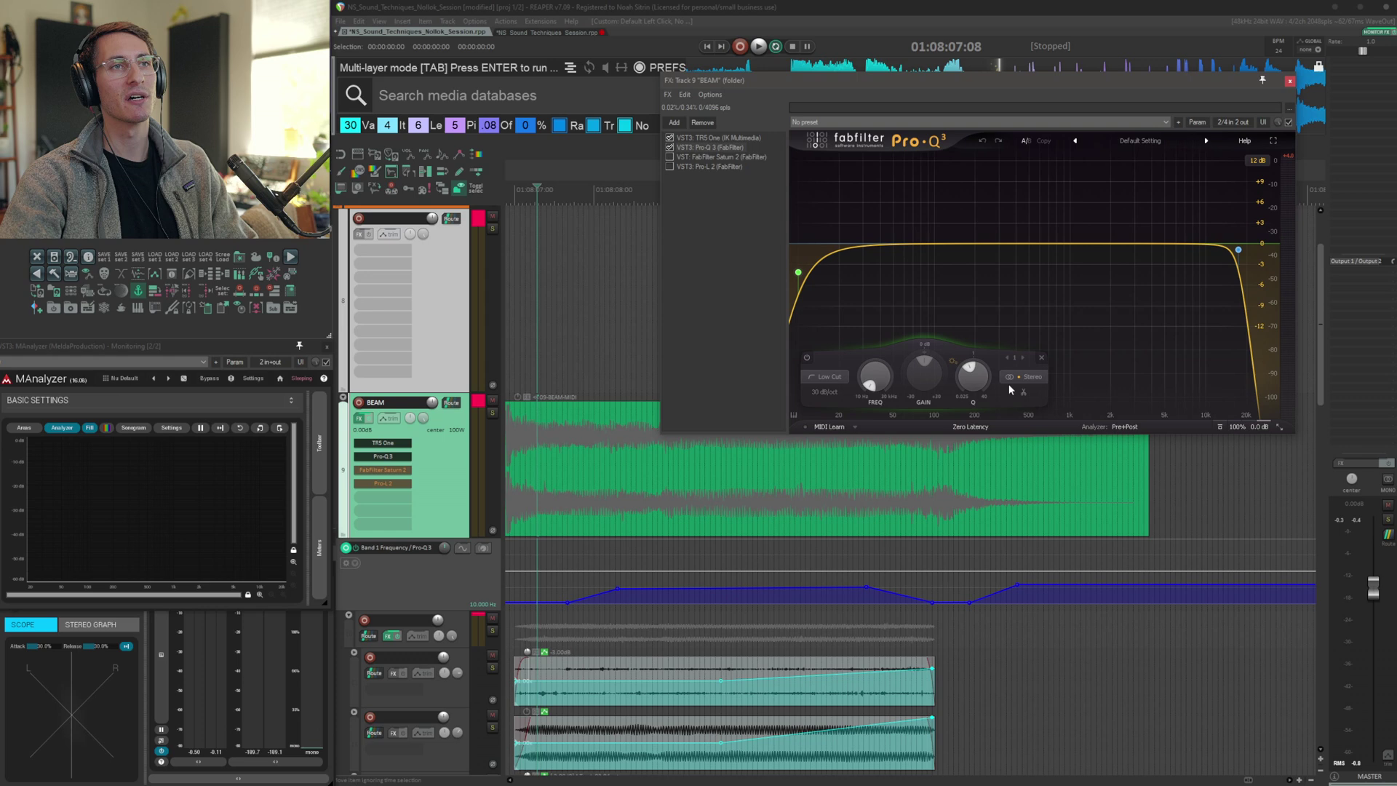
key("space")
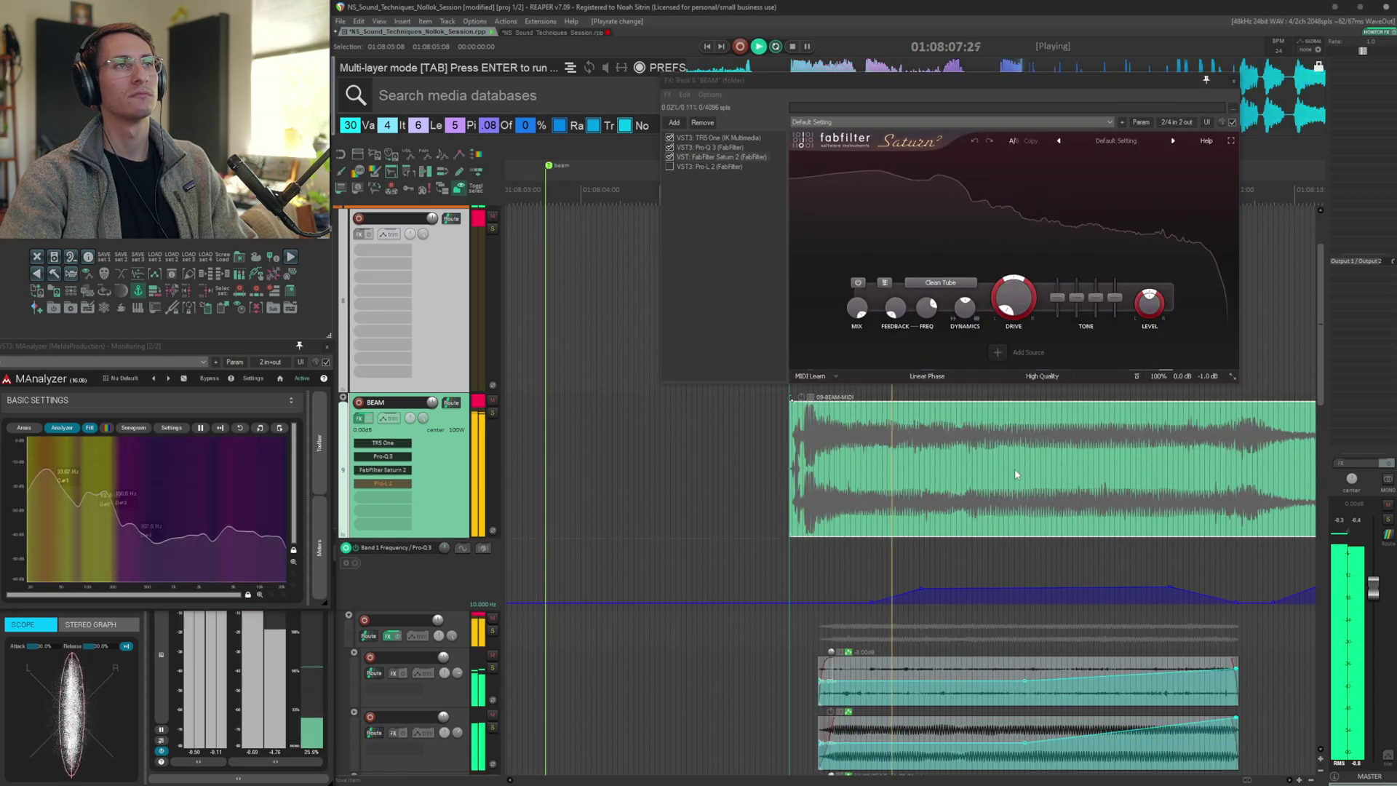
key("space")
Enable Pro-L 2 in the BEAM chain and play the track to hear the limited result
left_click(684, 166)
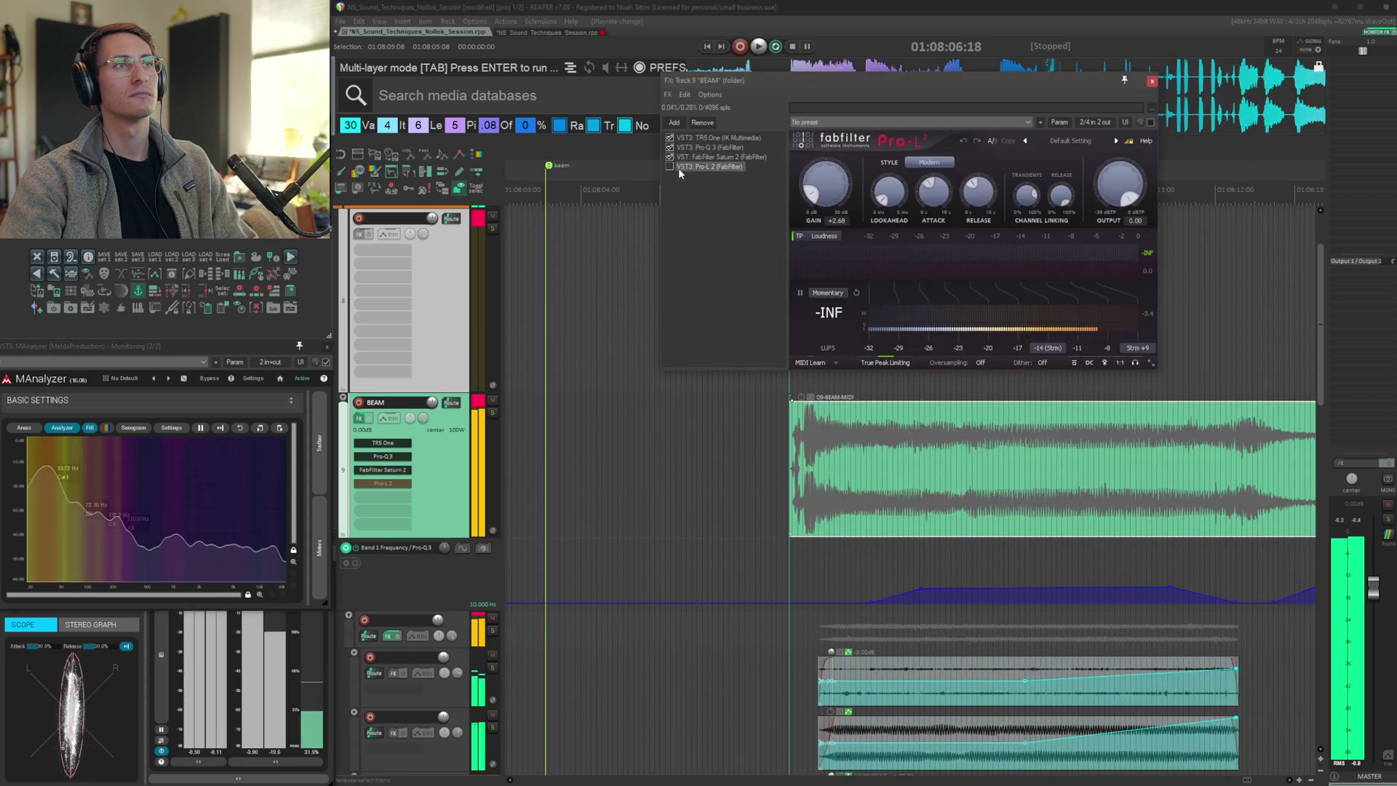
left_click(669, 167)
key("space")
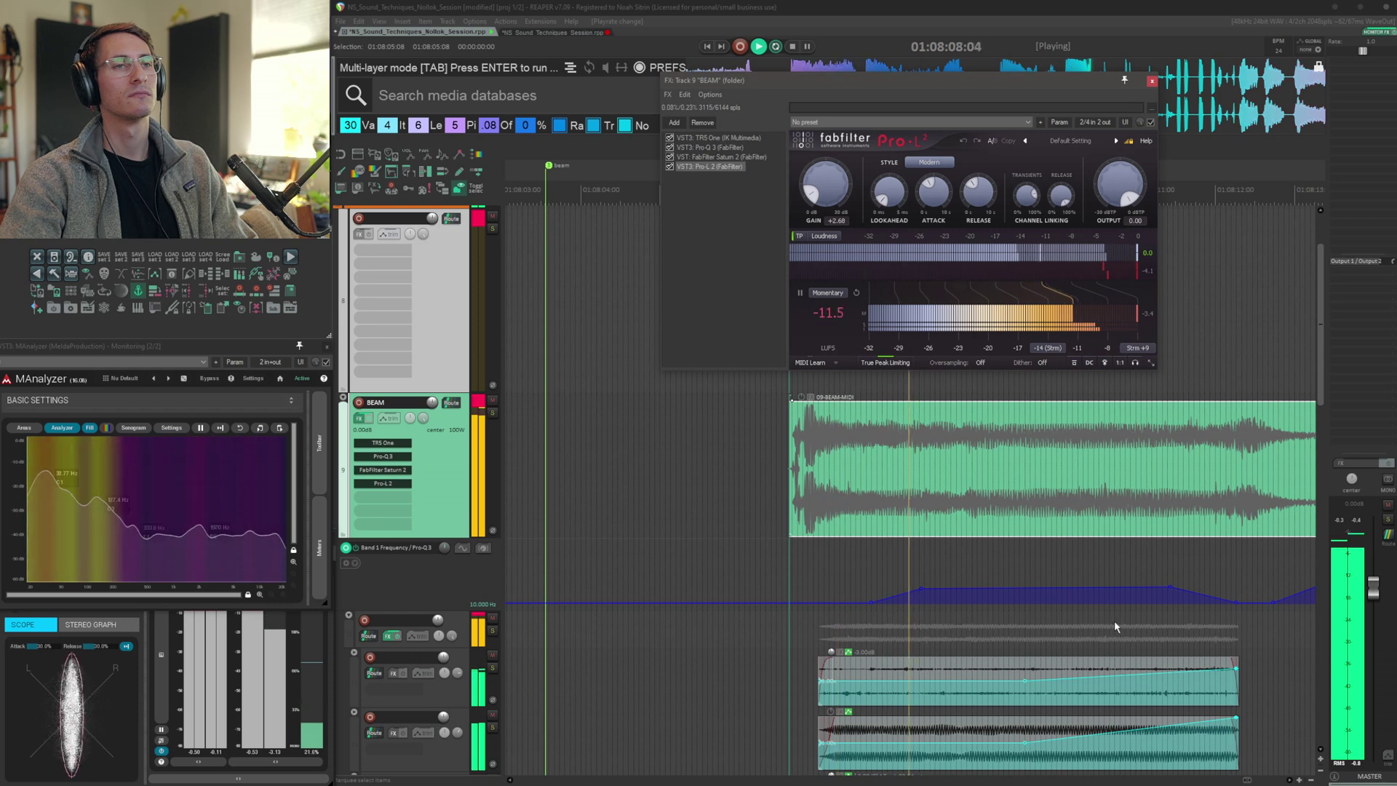
left_click(972, 567)
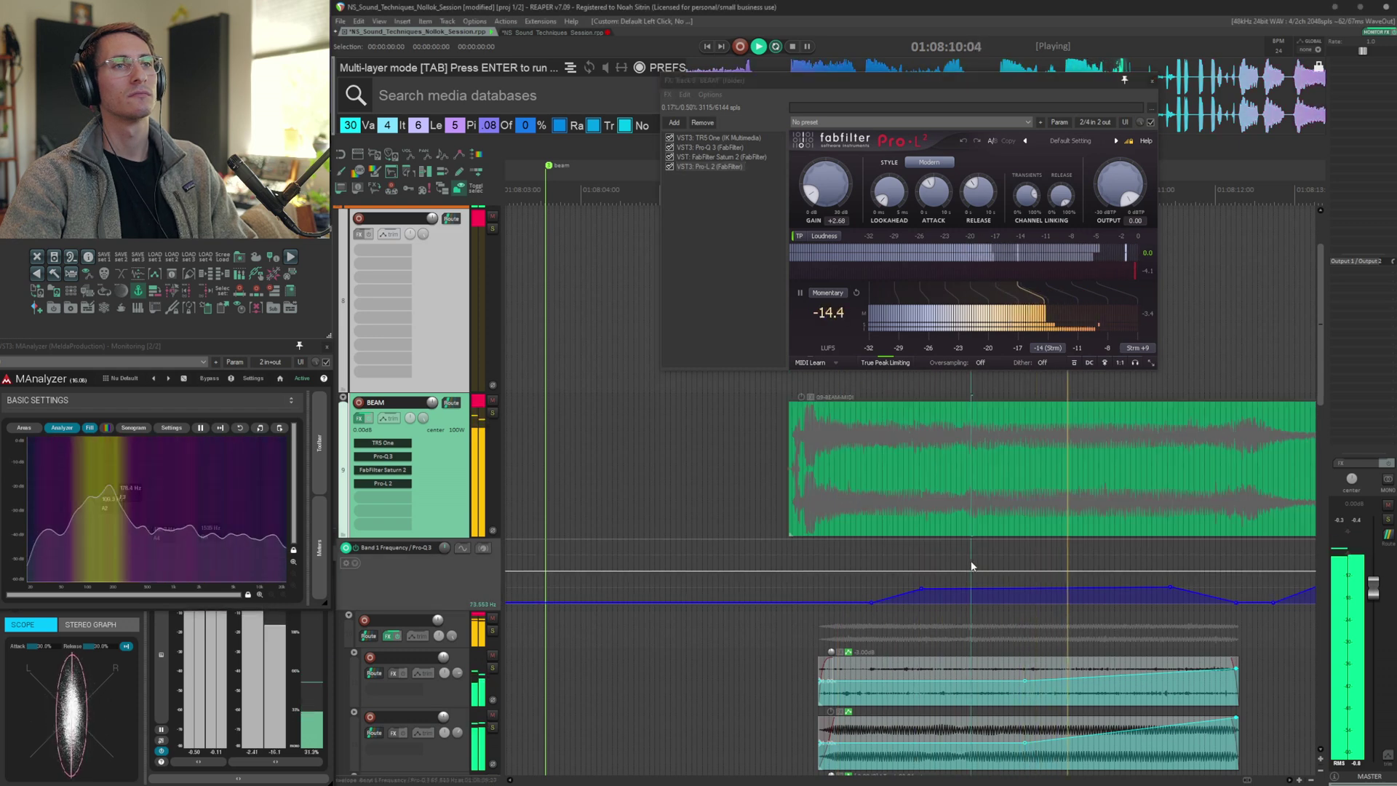